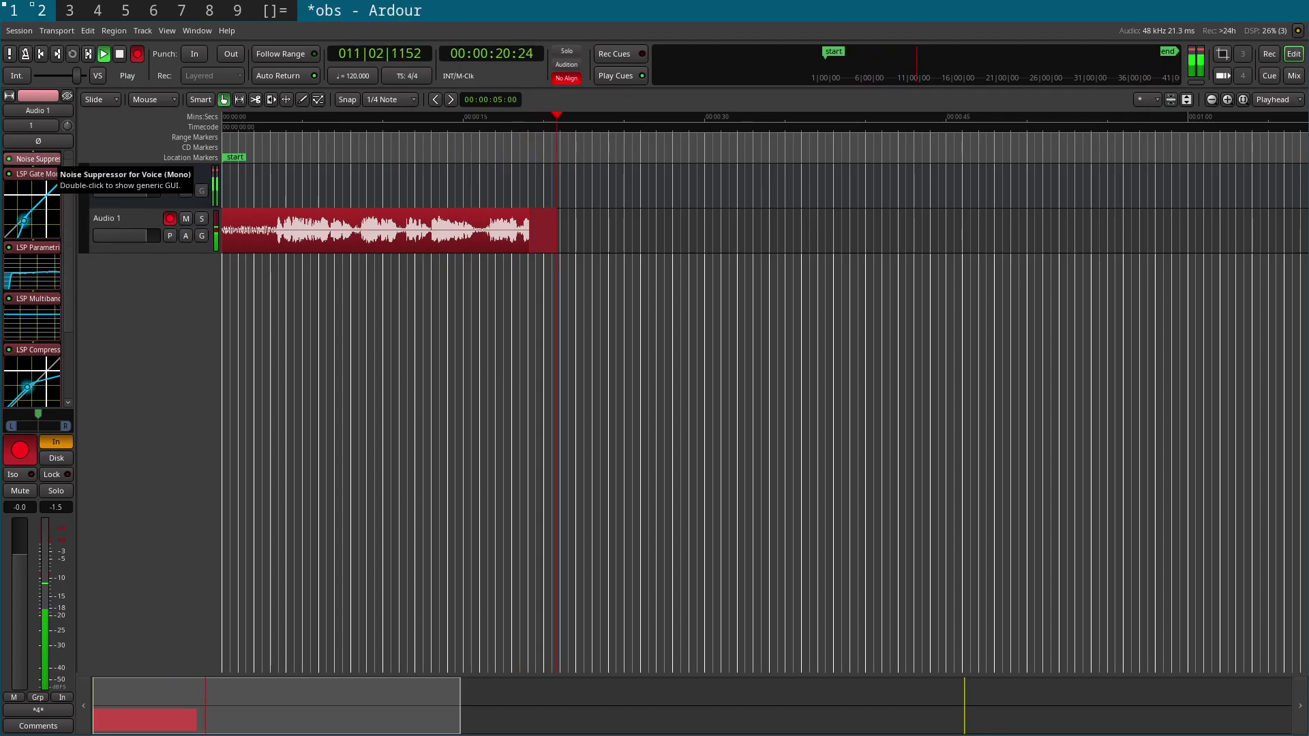
View the Noise Suppressor for Voice and LSP Gate Mono plugin windows of the Audio 1 track, closing each one.
{"action": "double_click", "coordinate": [41, 158]}
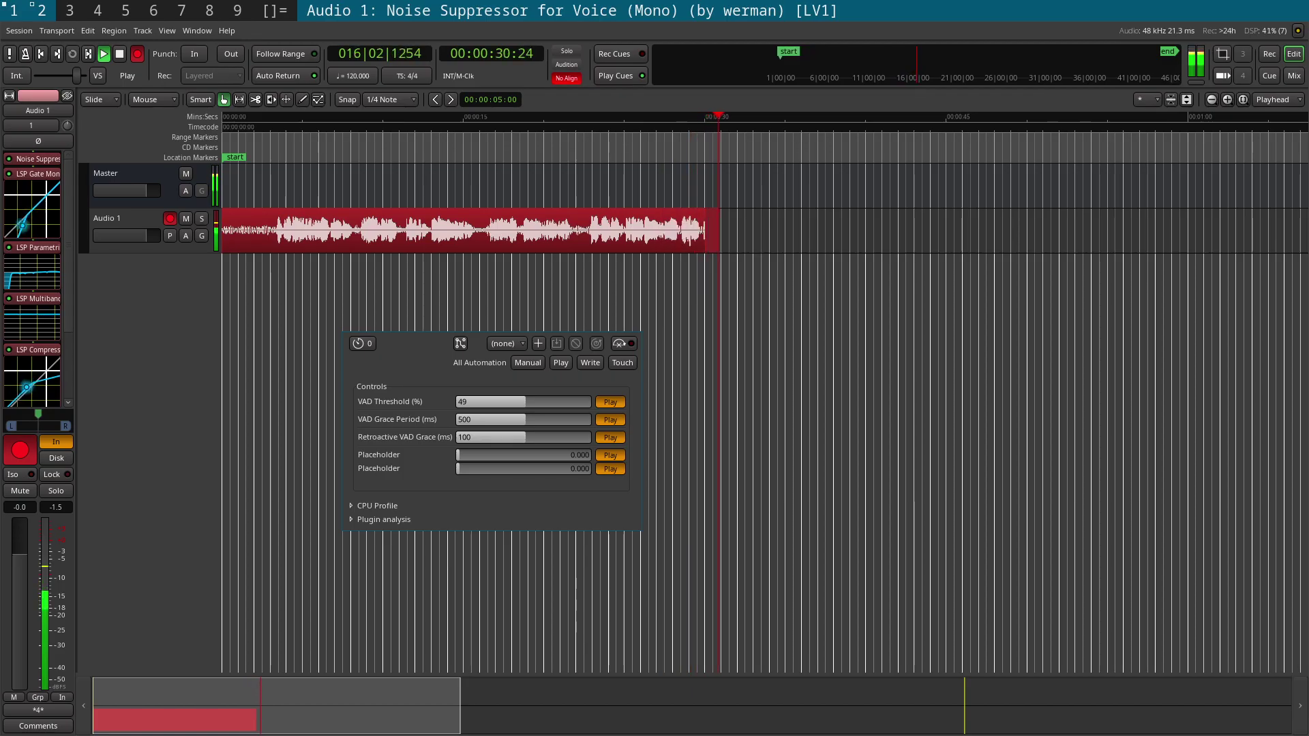
{"action": "key", "text": "super+shift+q"}
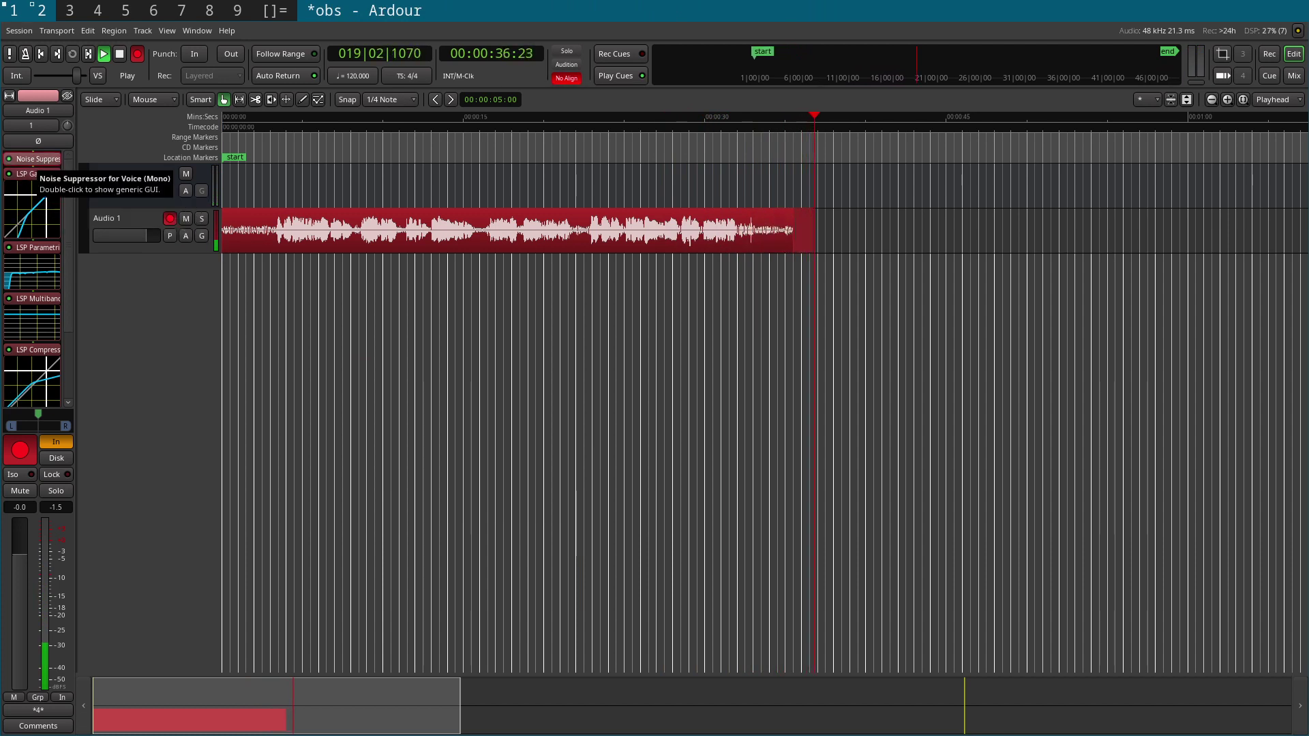
{"action": "double_click", "coordinate": [34, 159]}
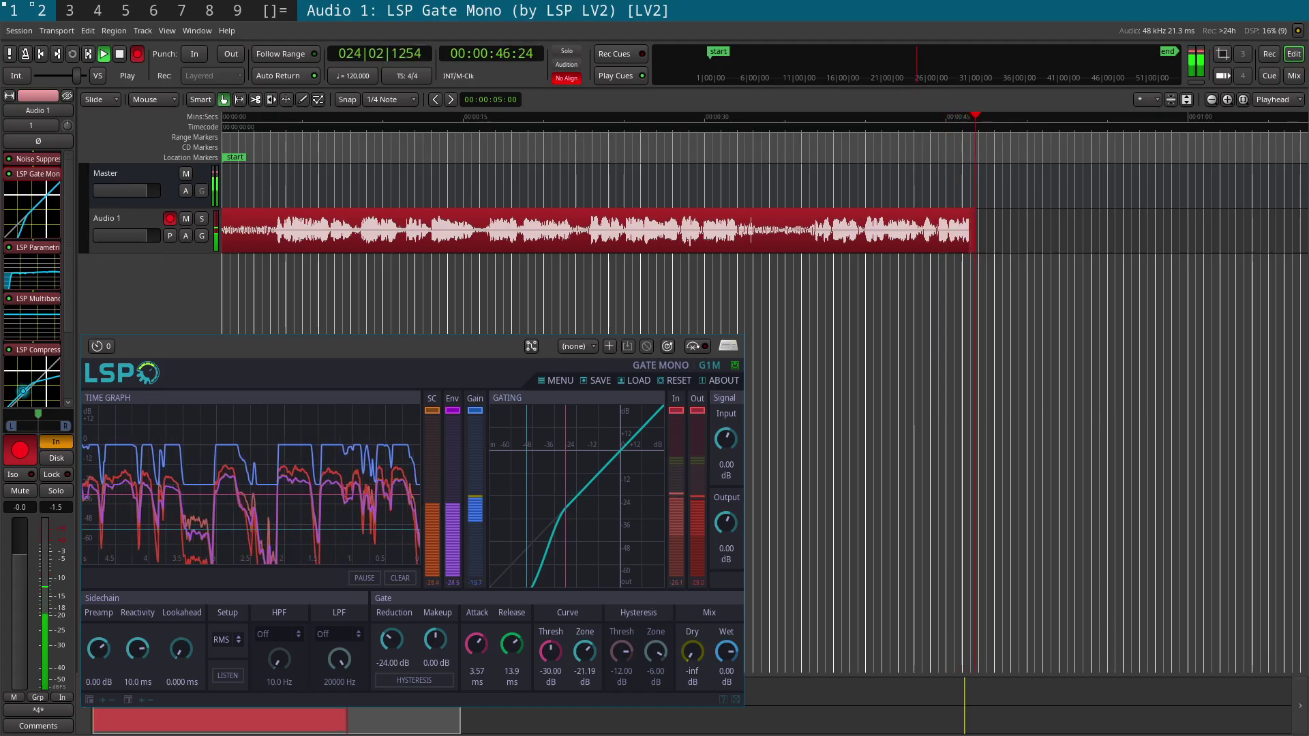
{"action": "key", "text": "super+shift+c"}
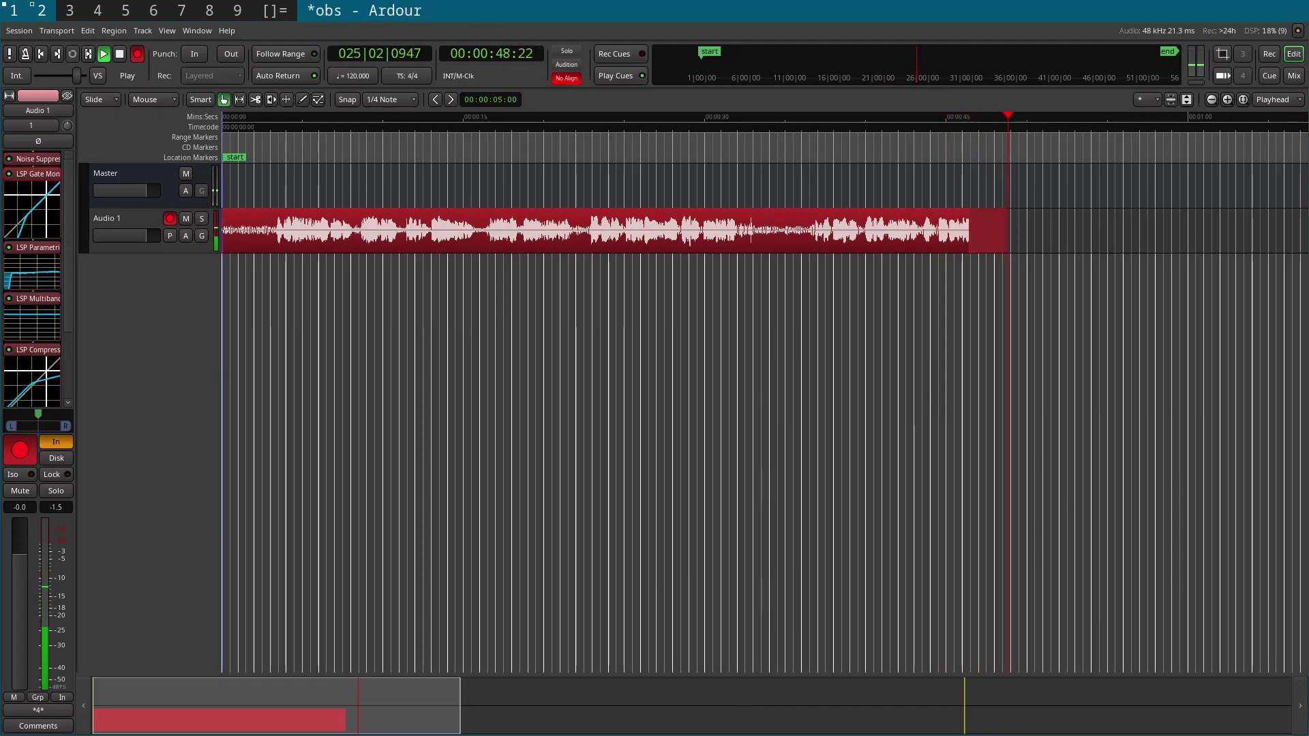
View the settings of Audio 1's LSP Parametric Equalizer x16 and LSP Multiband Compressor x8, closing each window.
{"action": "double_click", "coordinate": [38, 247]}
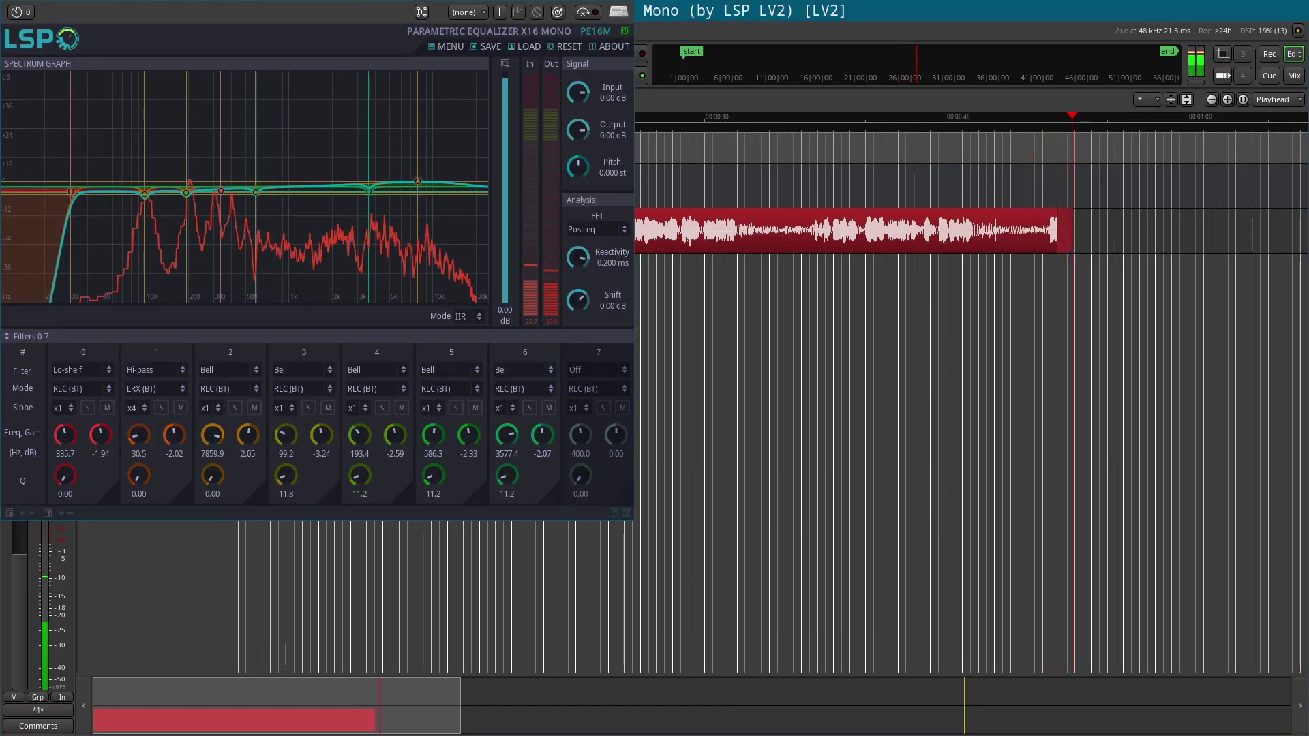
{"action": "key", "text": "super+shift+space"}
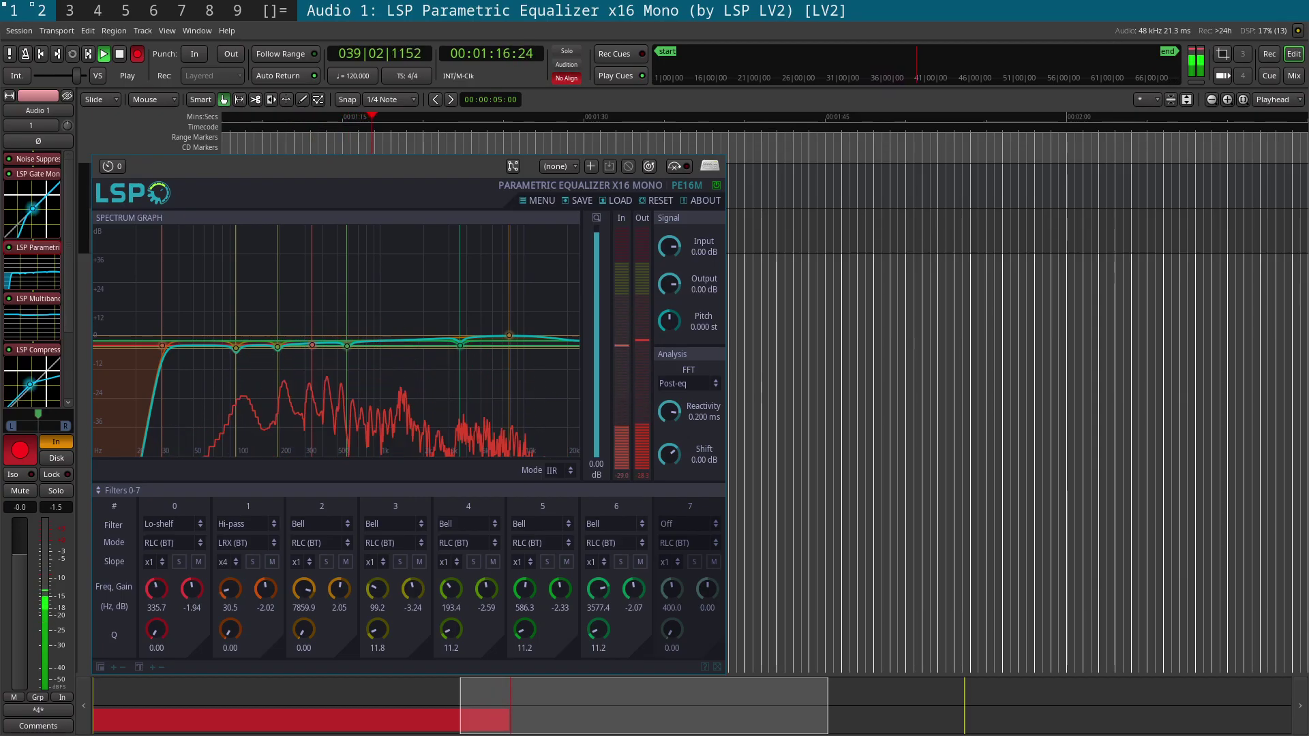
{"action": "key", "text": "super+shift+c"}
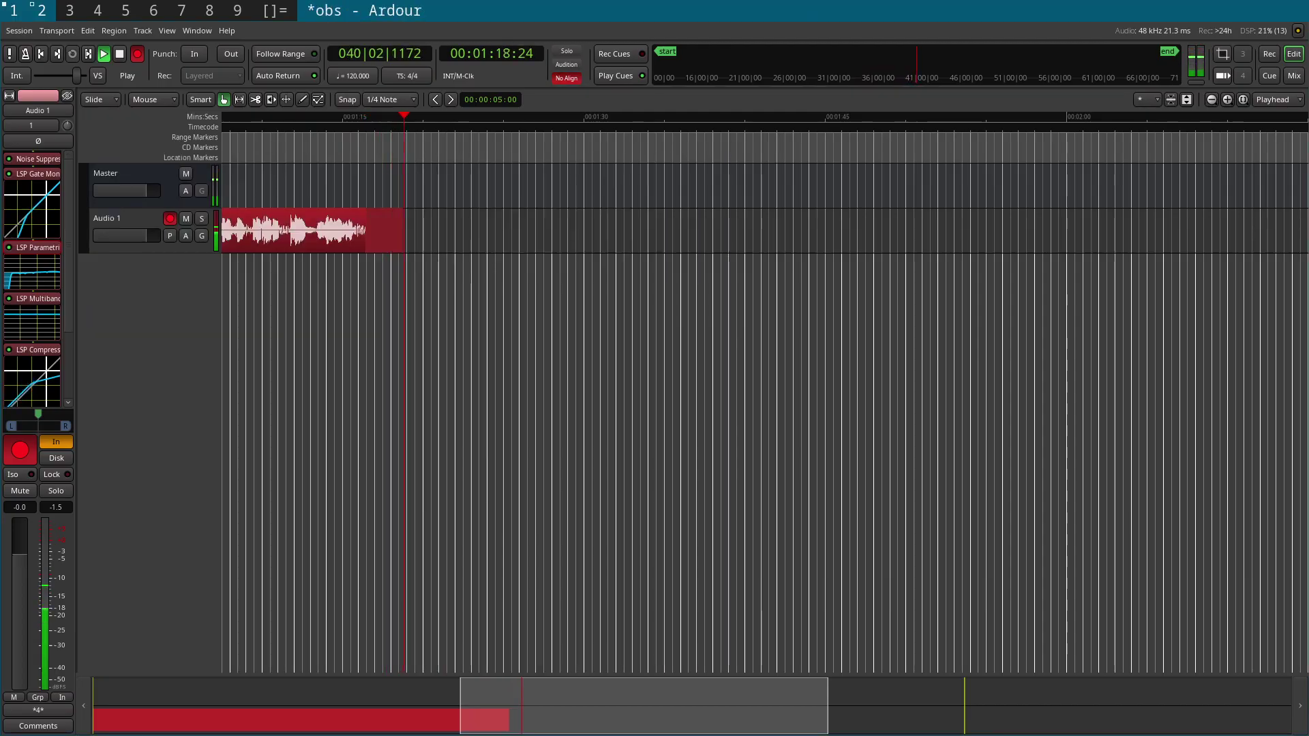
{"action": "double_click", "coordinate": [34, 299]}
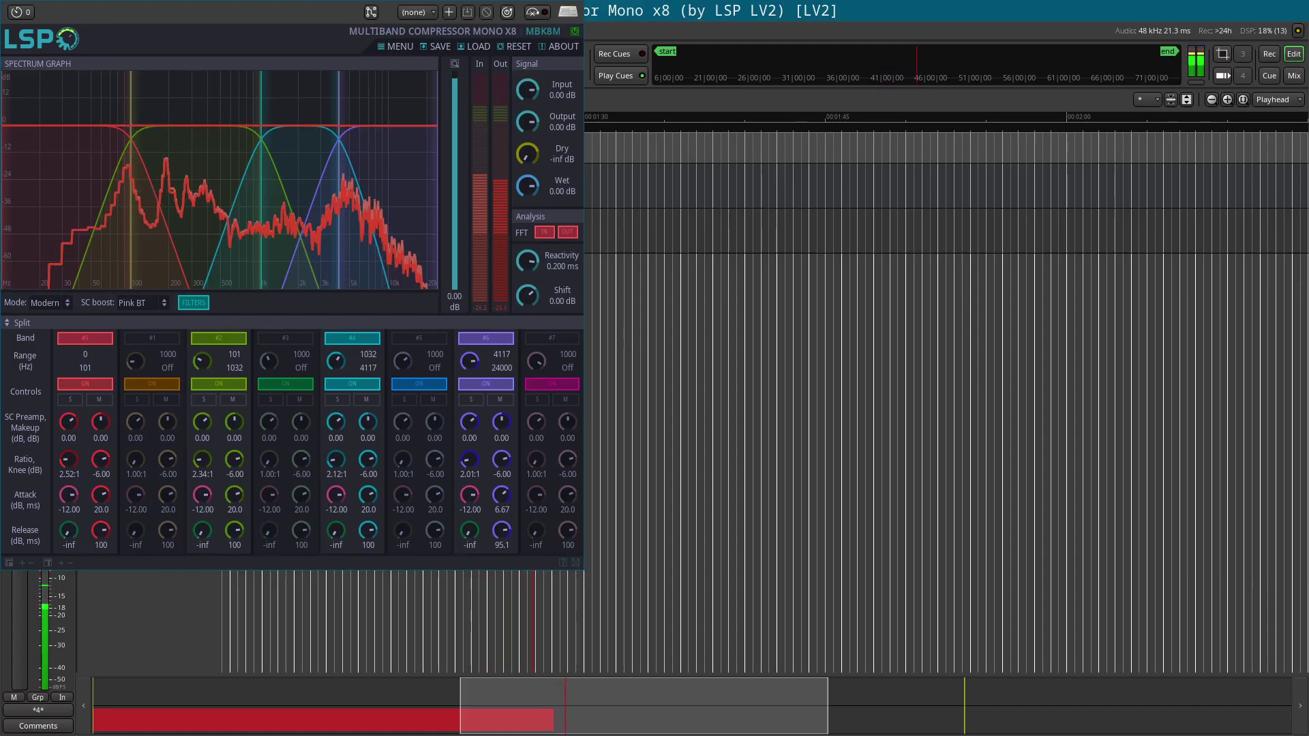
{"action": "key", "text": "super+c"}
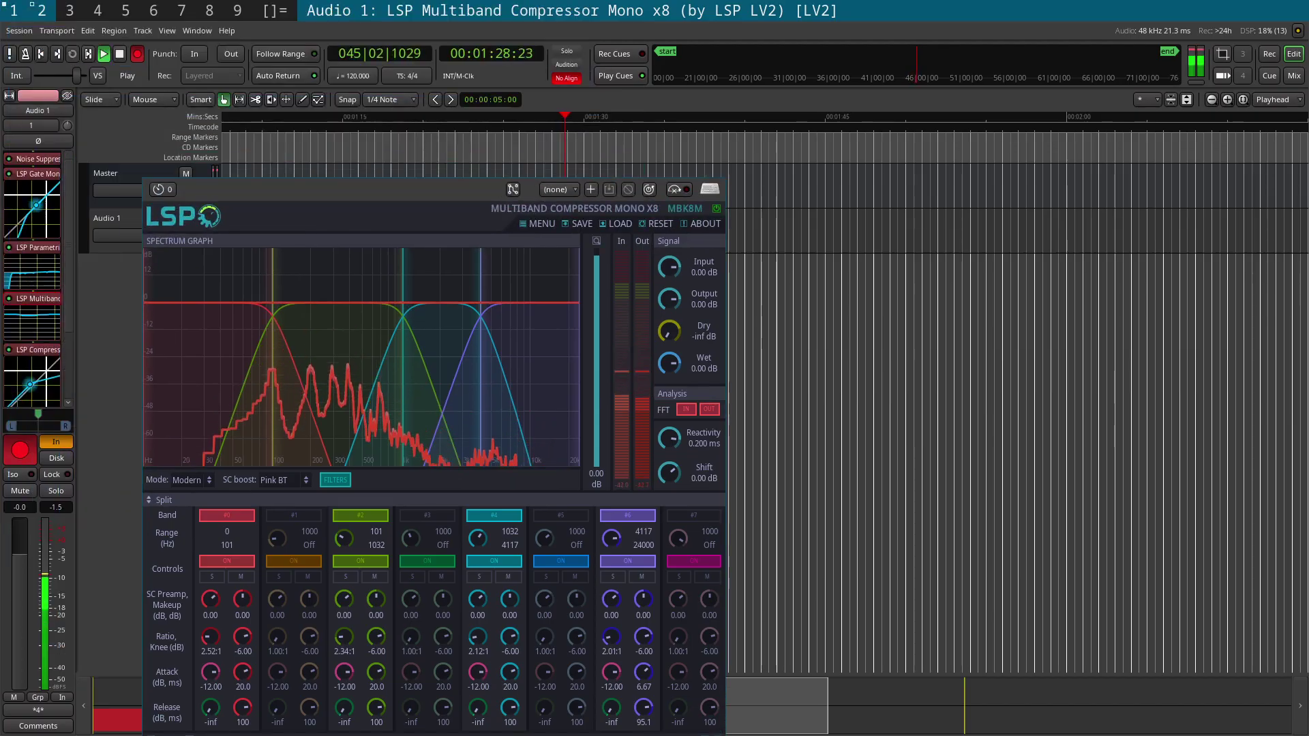
{"action": "key", "text": "super+shift+c"}
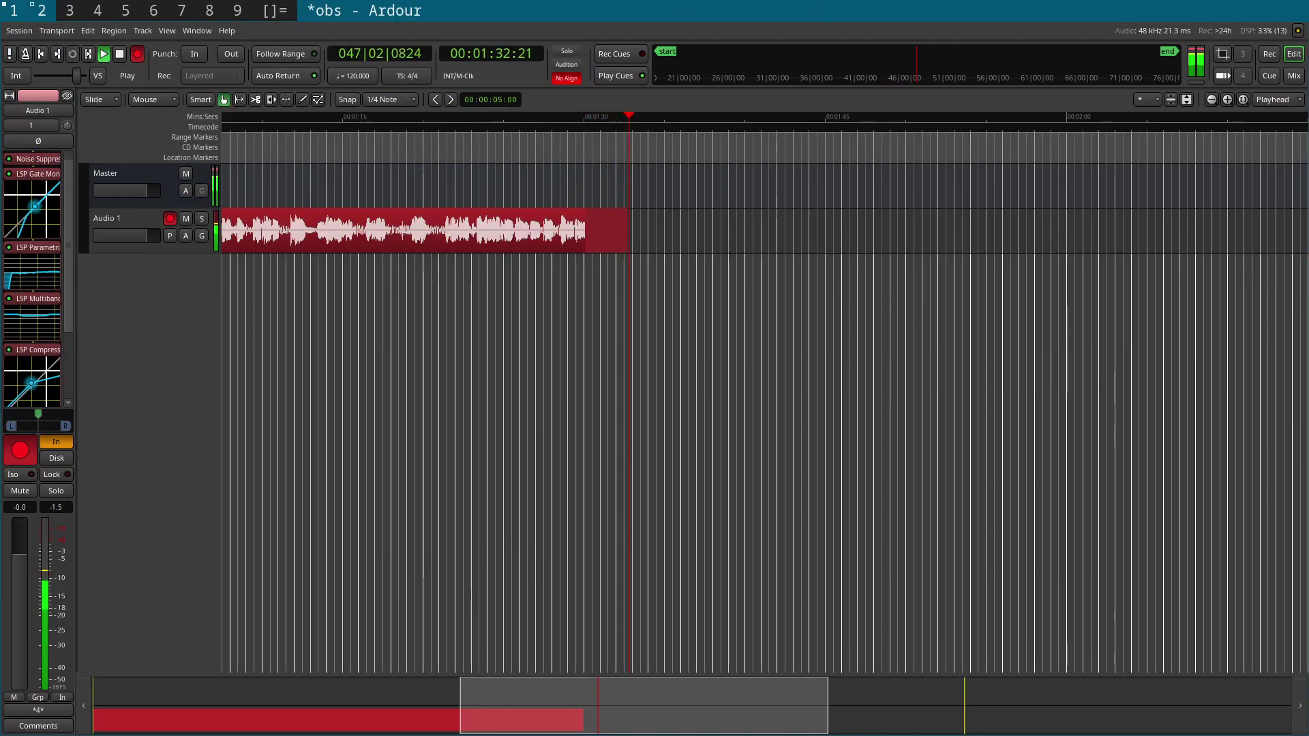
View the settings of Audio 1's LSP Compressor Mono and LSP Limiter Stereo, closing each window.
{"action": "scroll", "coordinate": [32, 279], "scroll_direction": "down", "scroll_amount": 2}
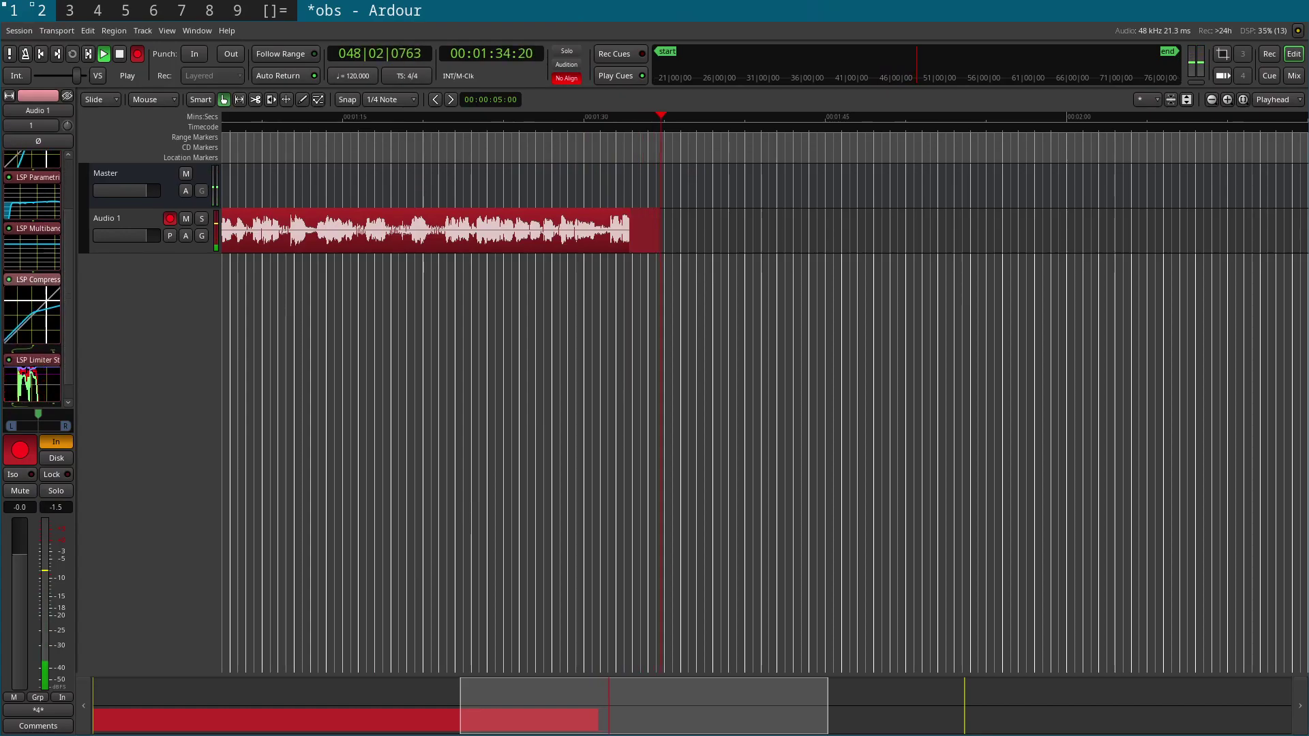
{"action": "double_click", "coordinate": [30, 315]}
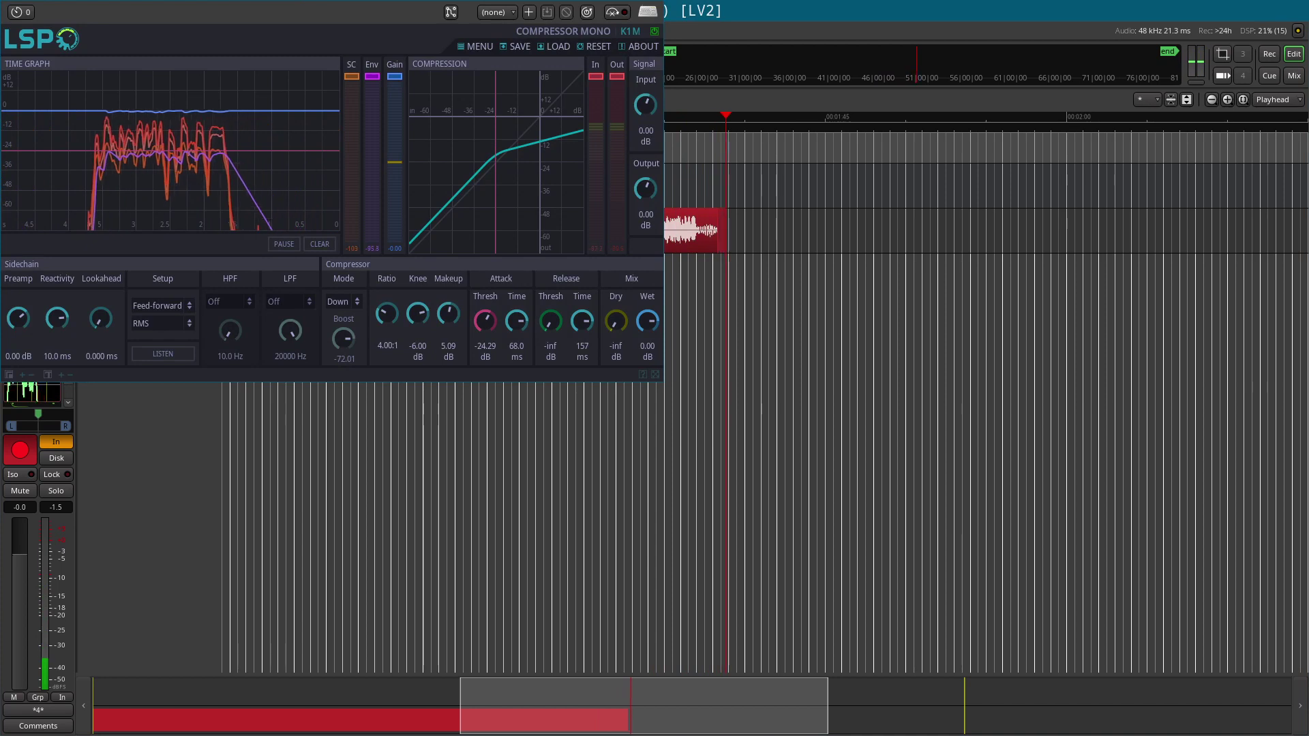
{"action": "key", "text": "super+shift+c"}
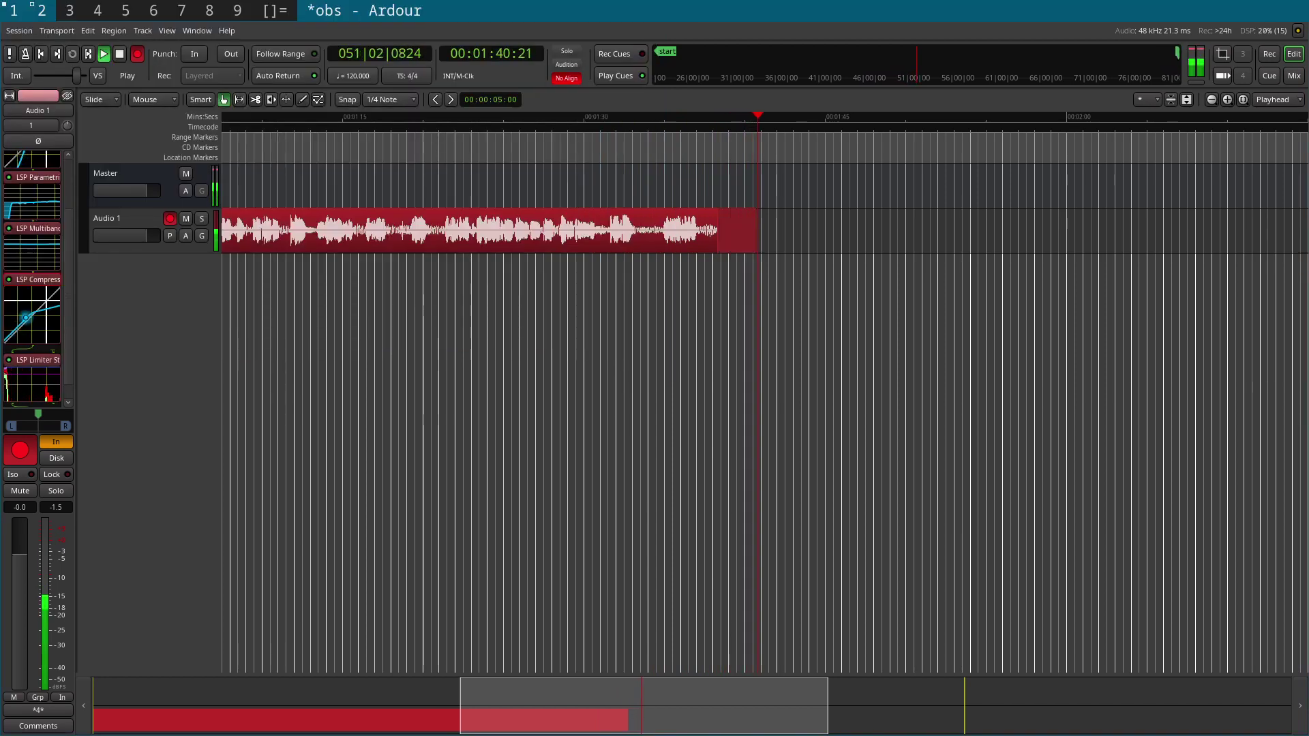
{"action": "double_click", "coordinate": [34, 360]}
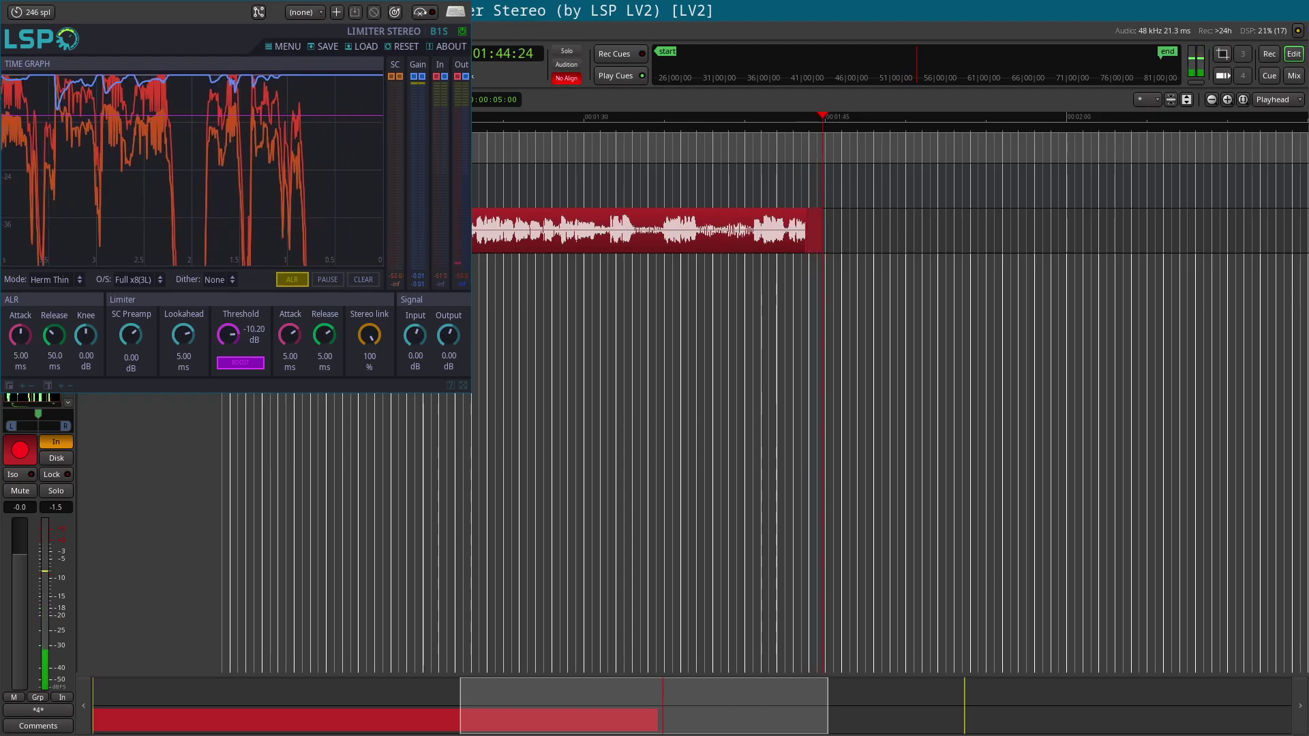
{"action": "key", "text": "super+shift+c"}
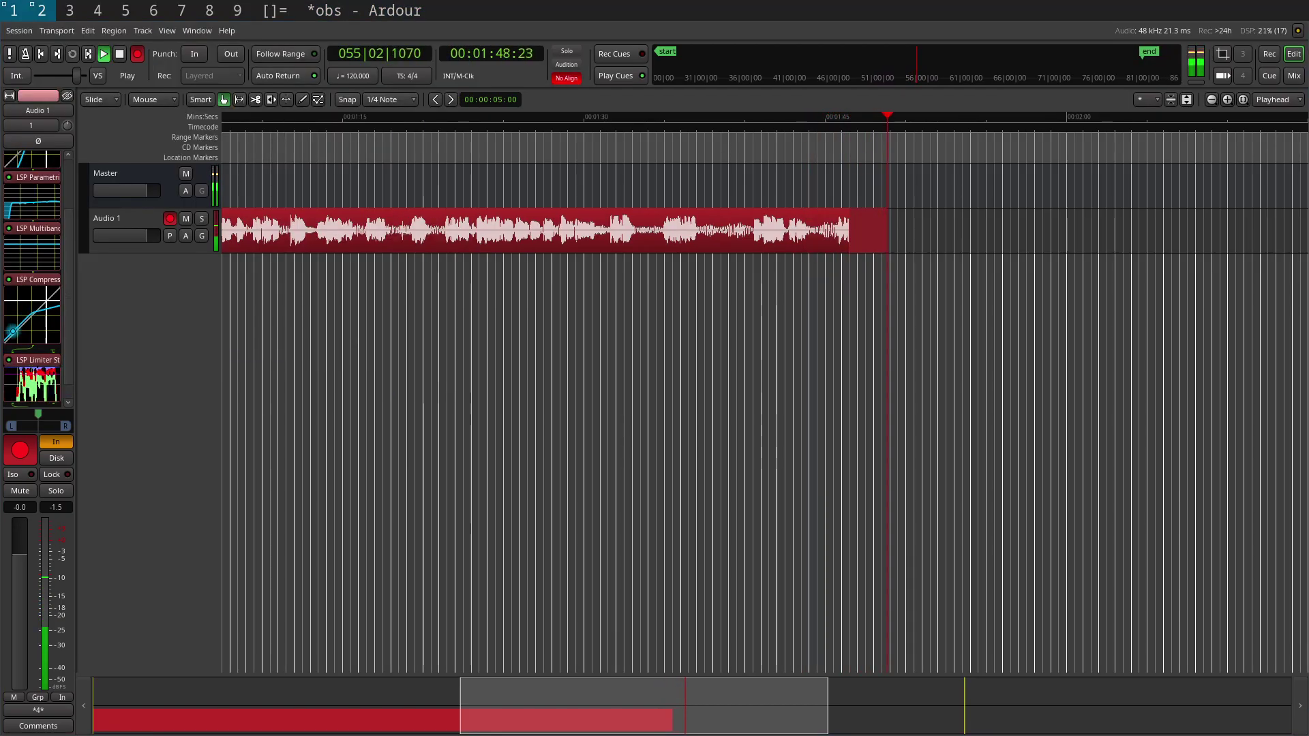
Switch to OBS and examine the Noise Gate settings among the JACK Input Client source's audio filters.
{"action": "key", "text": "super+1"}
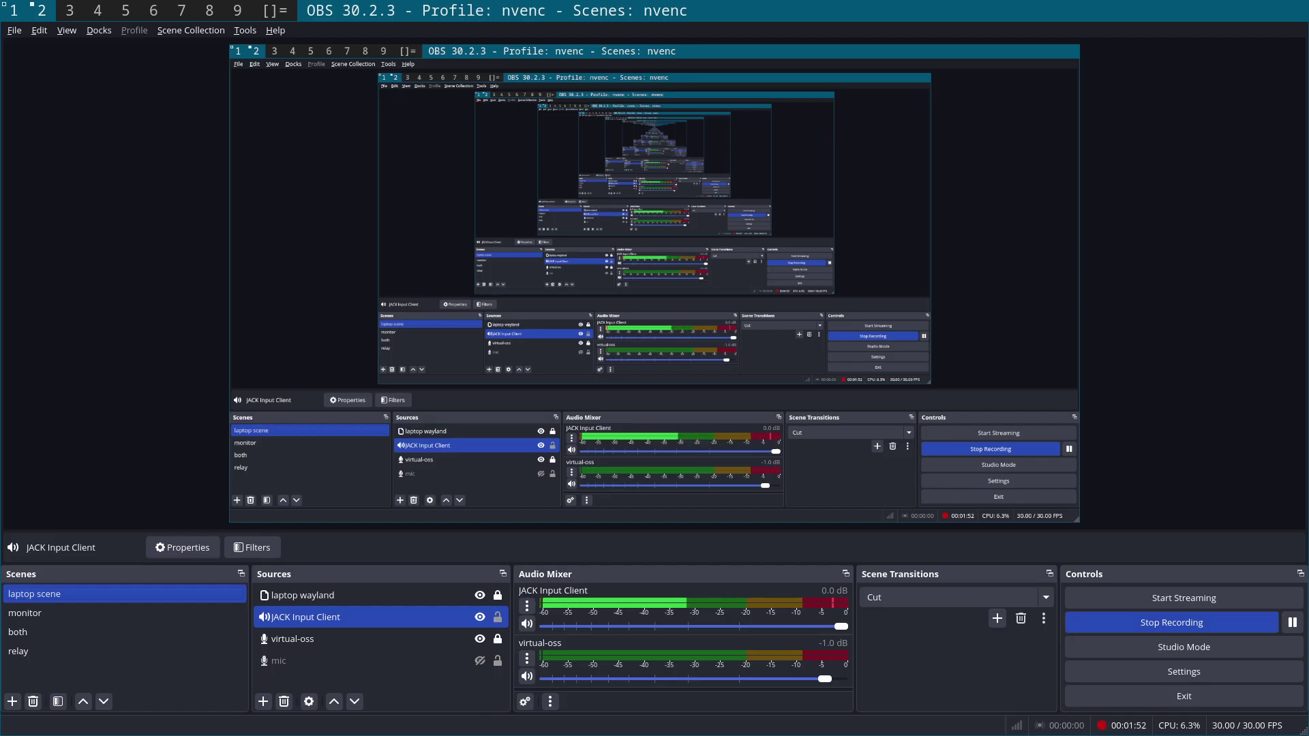
{"action": "left_click", "coordinate": [527, 606]}
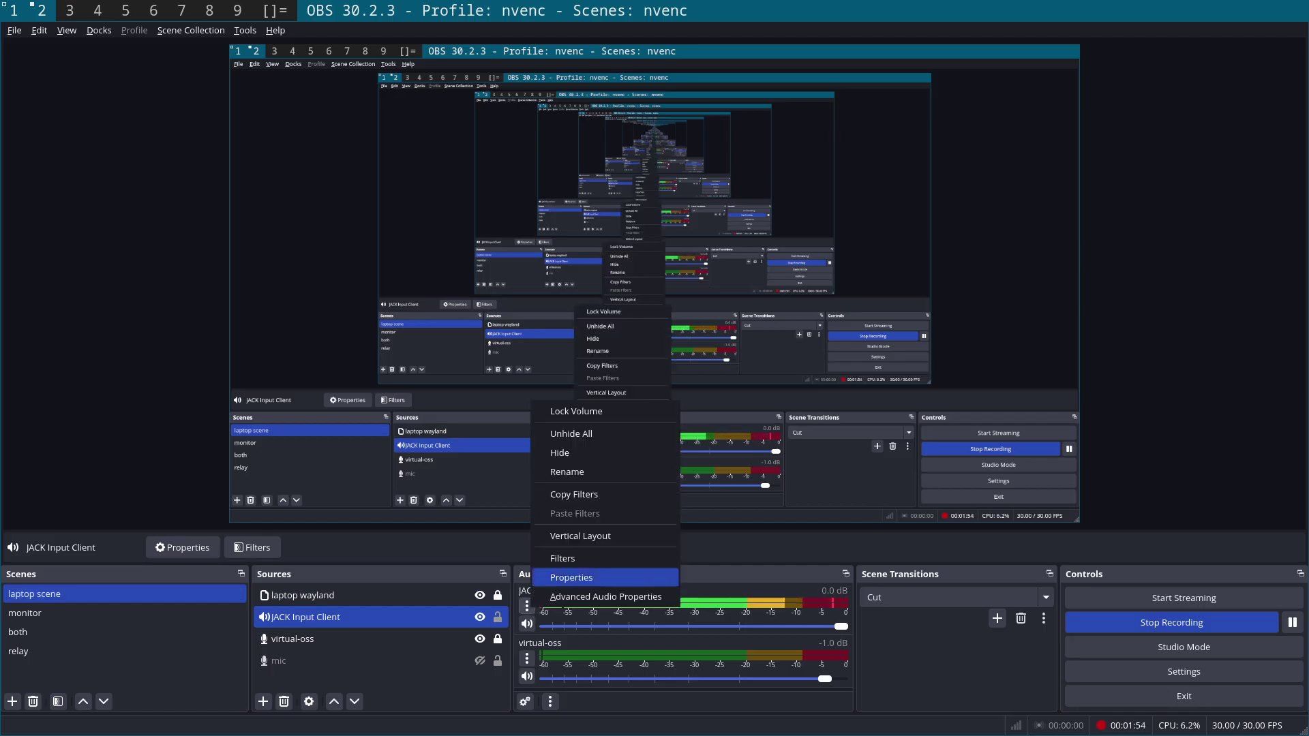
{"action": "left_click", "coordinate": [587, 555]}
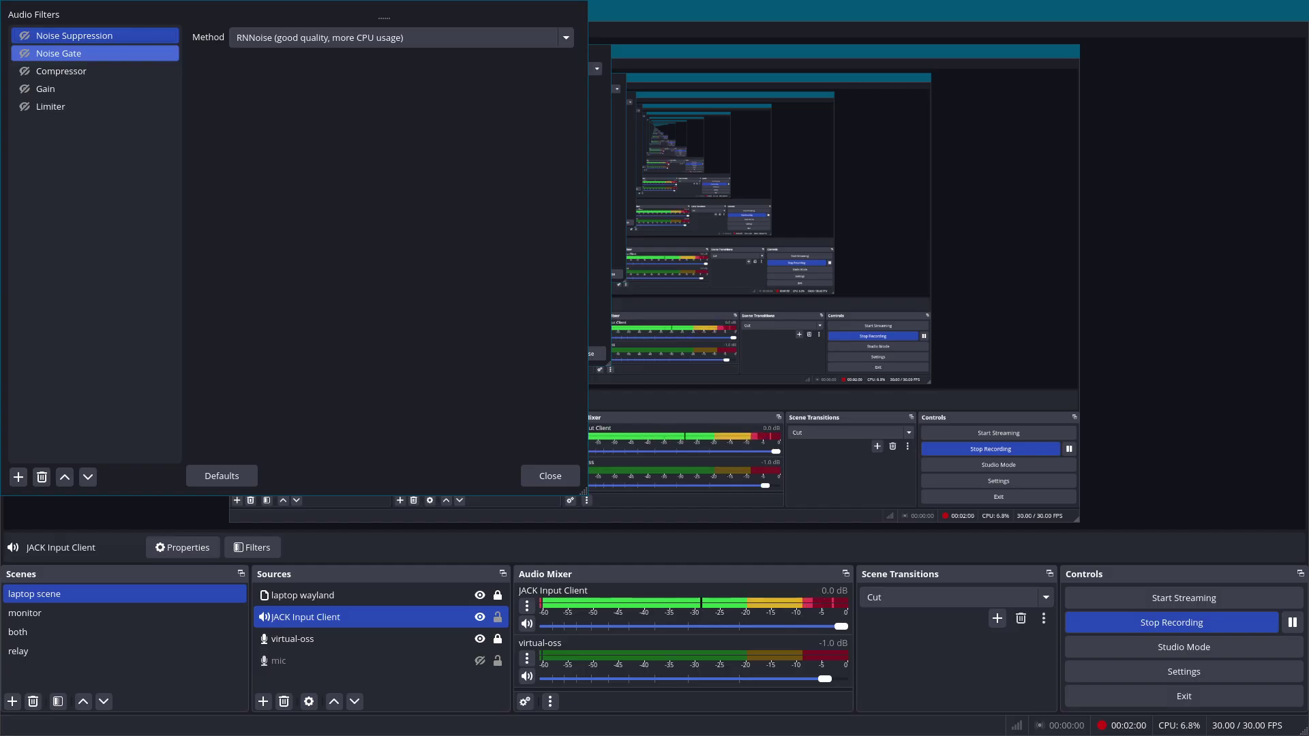
{"action": "left_click", "coordinate": [68, 53]}
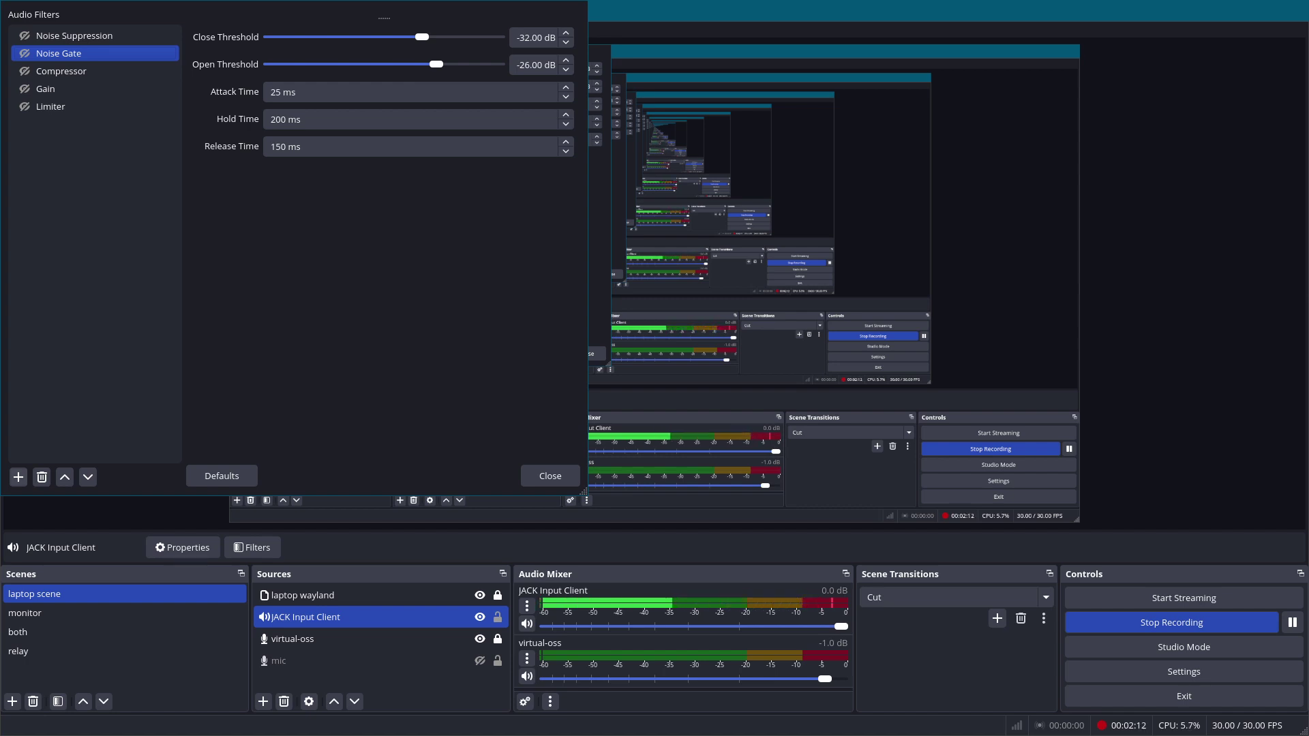
Look through the audio filter types that can be added to the JACK Input Client, then close the filters without adding any.
{"action": "left_click", "coordinate": [19, 476]}
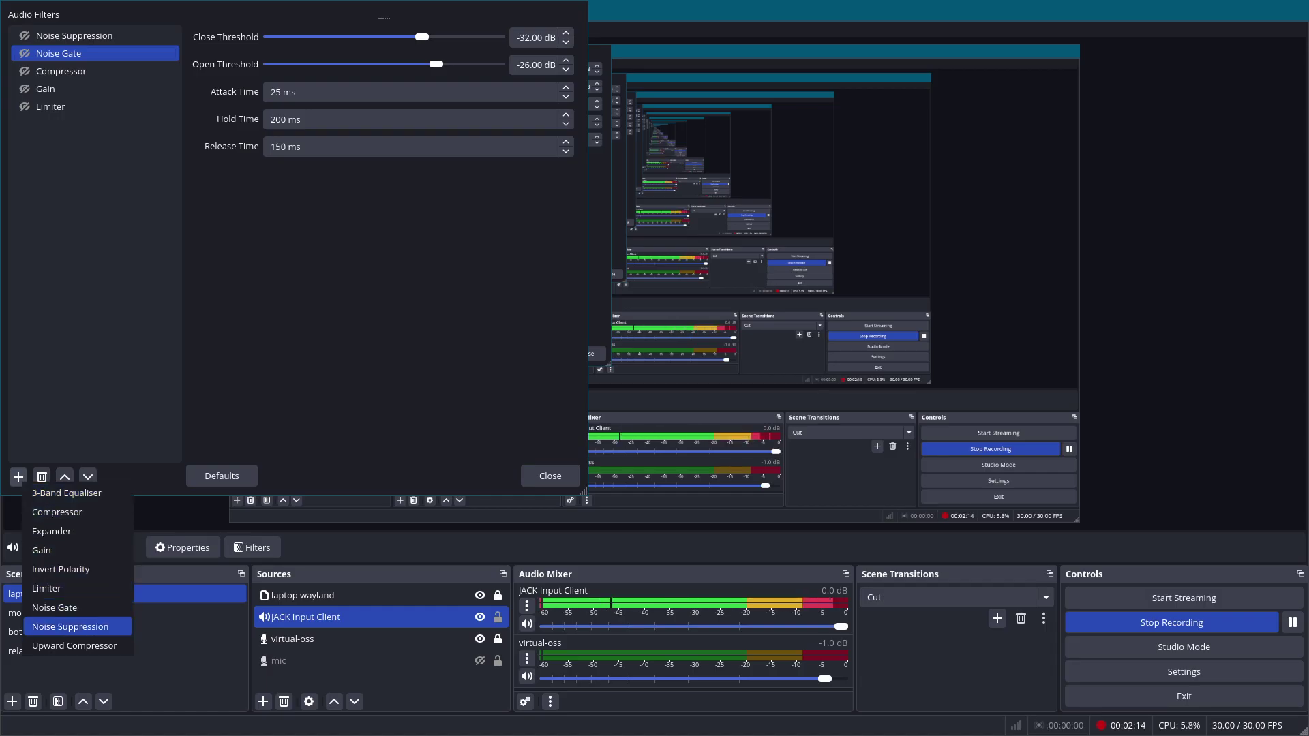
{"action": "key", "text": "Down"}
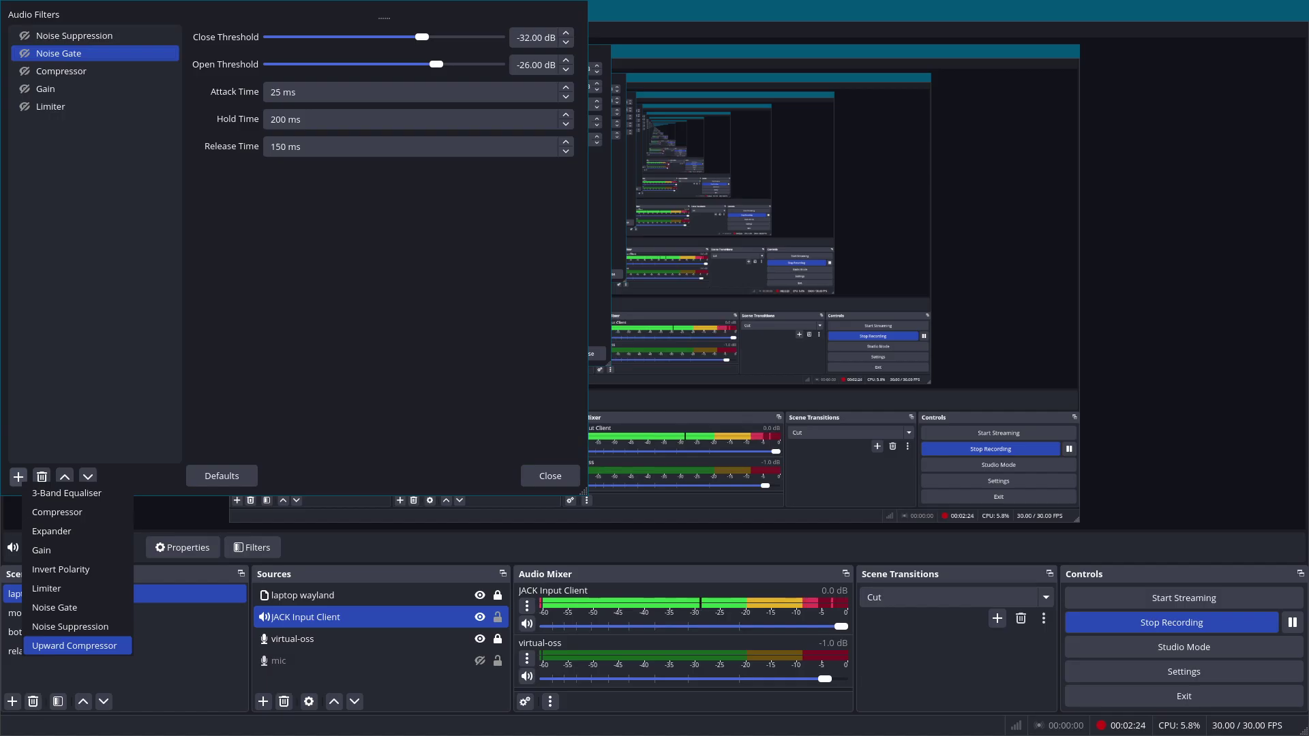
{"action": "key", "text": "Escape"}
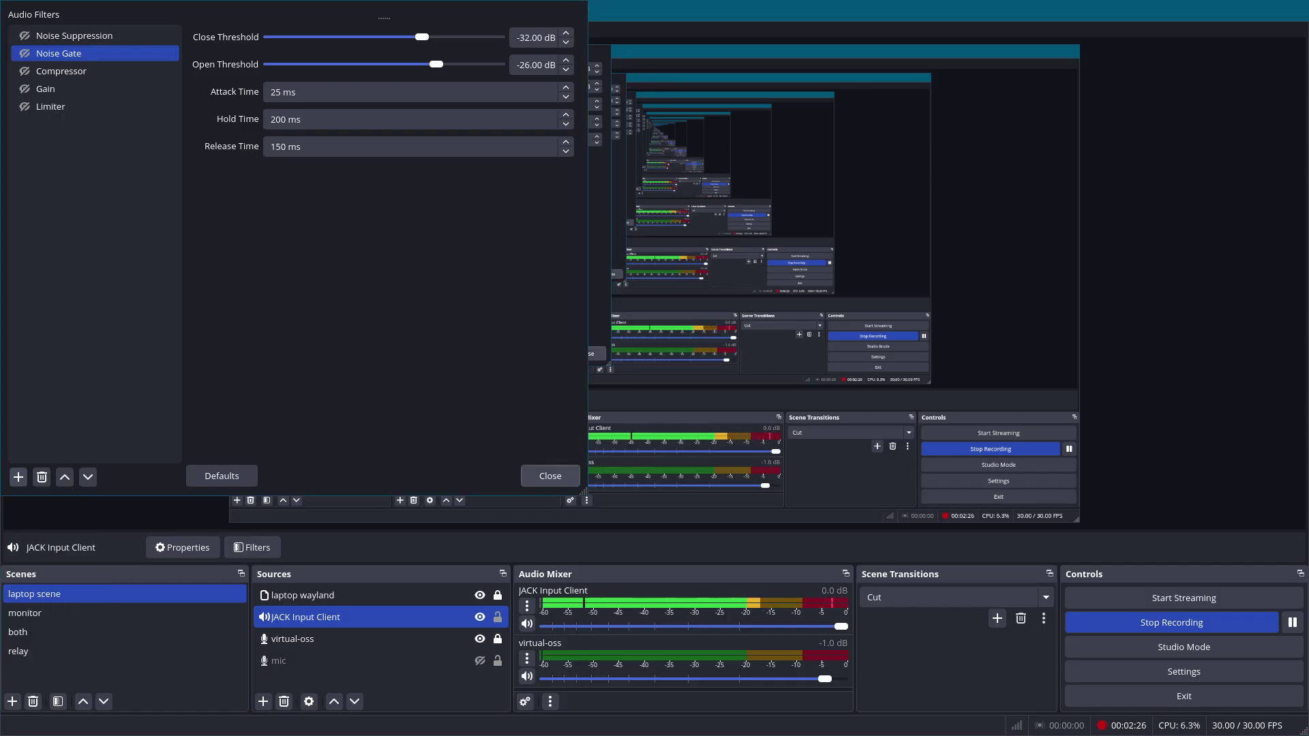
{"action": "key", "text": "Escape"}
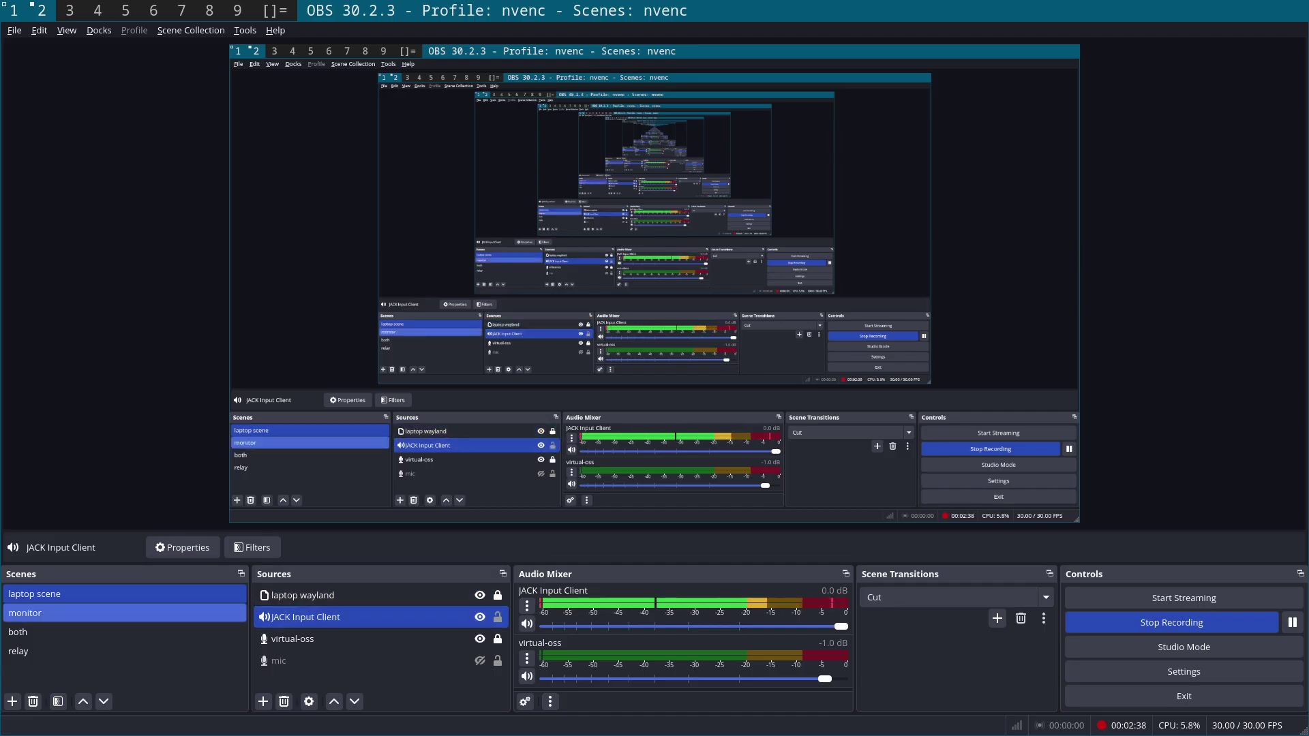
Switch to Emacs, start the presentation of obs-studio-ardour.org and advance to the mac_priority slide.
{"action": "key", "text": "super+2"}
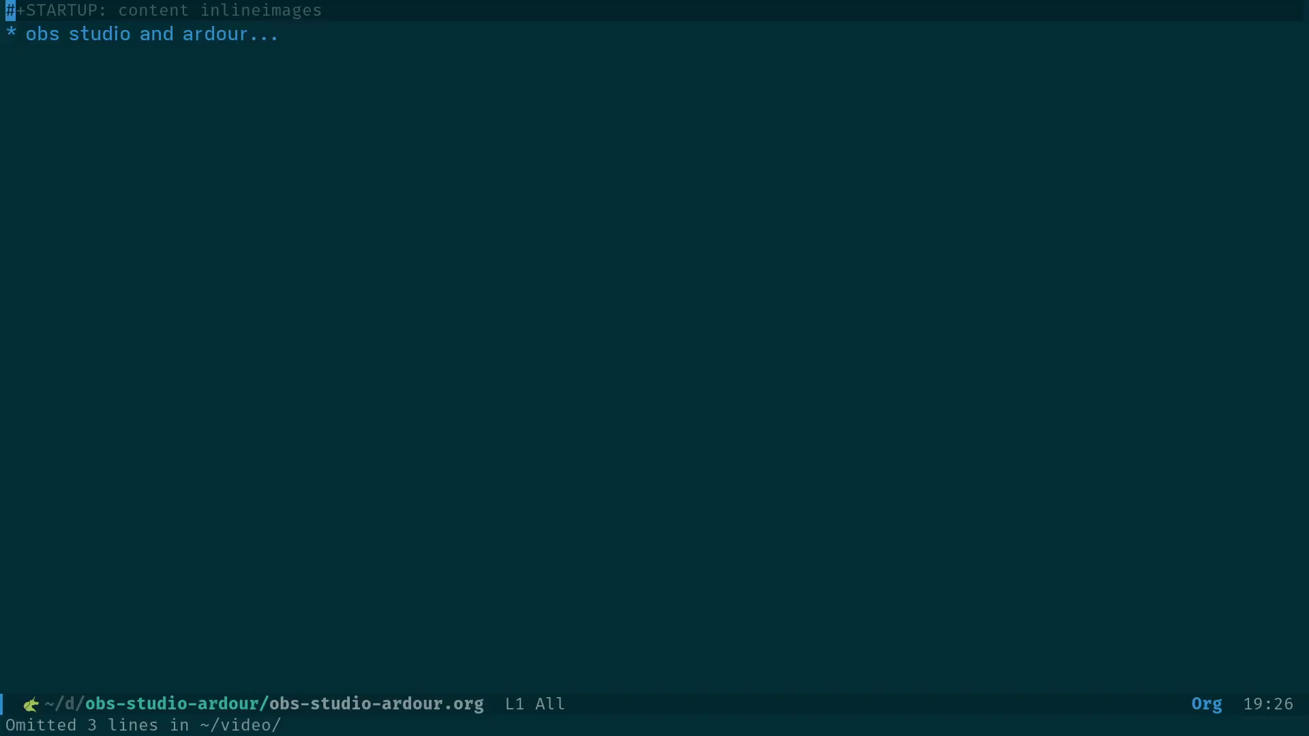
{"action": "key", "text": "alt+x"}
{"action": "key", "text": "Return"}
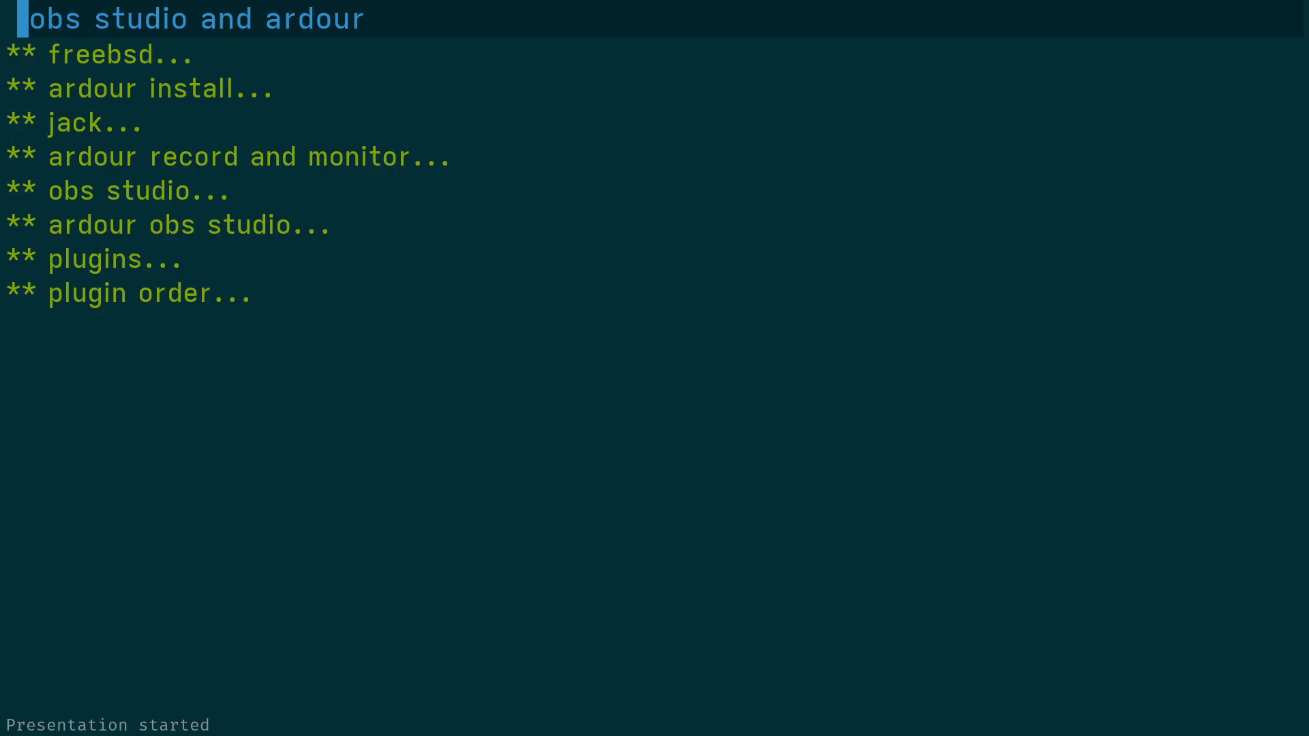
{"action": "key", "text": "Right"}
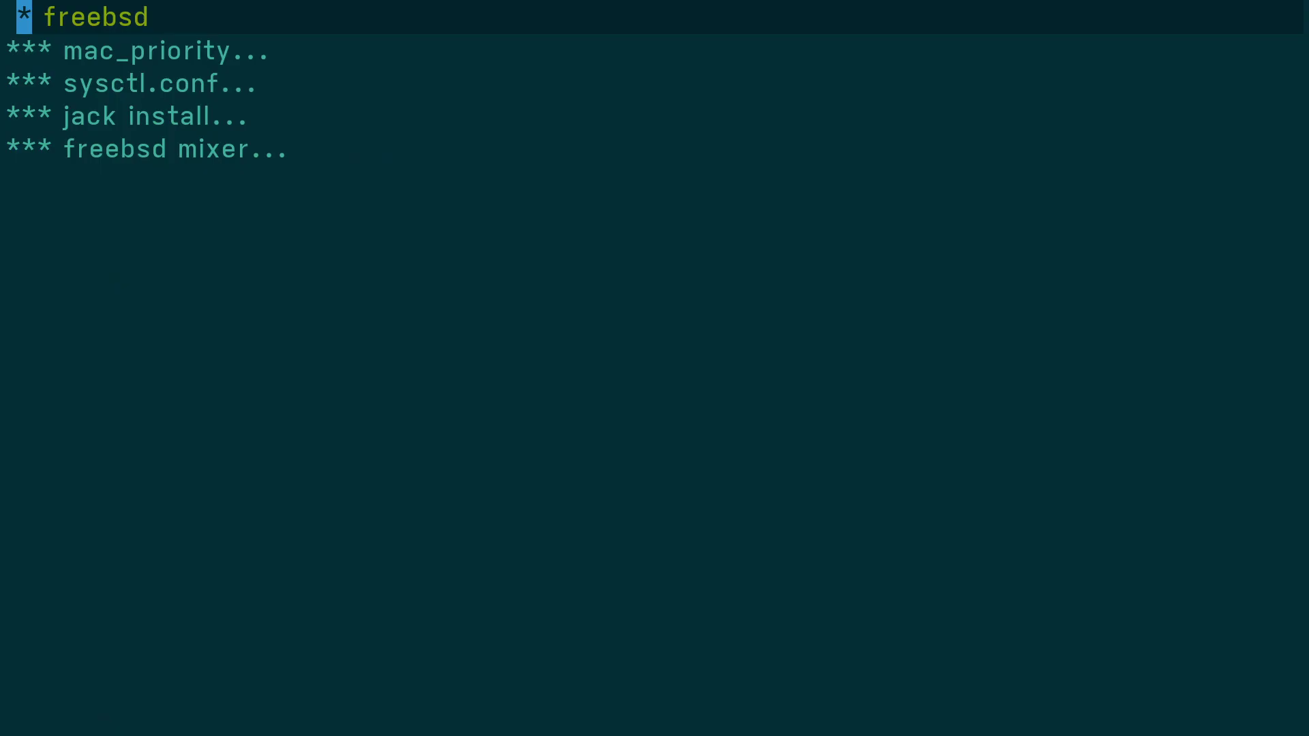
{"action": "key", "text": "Right"}
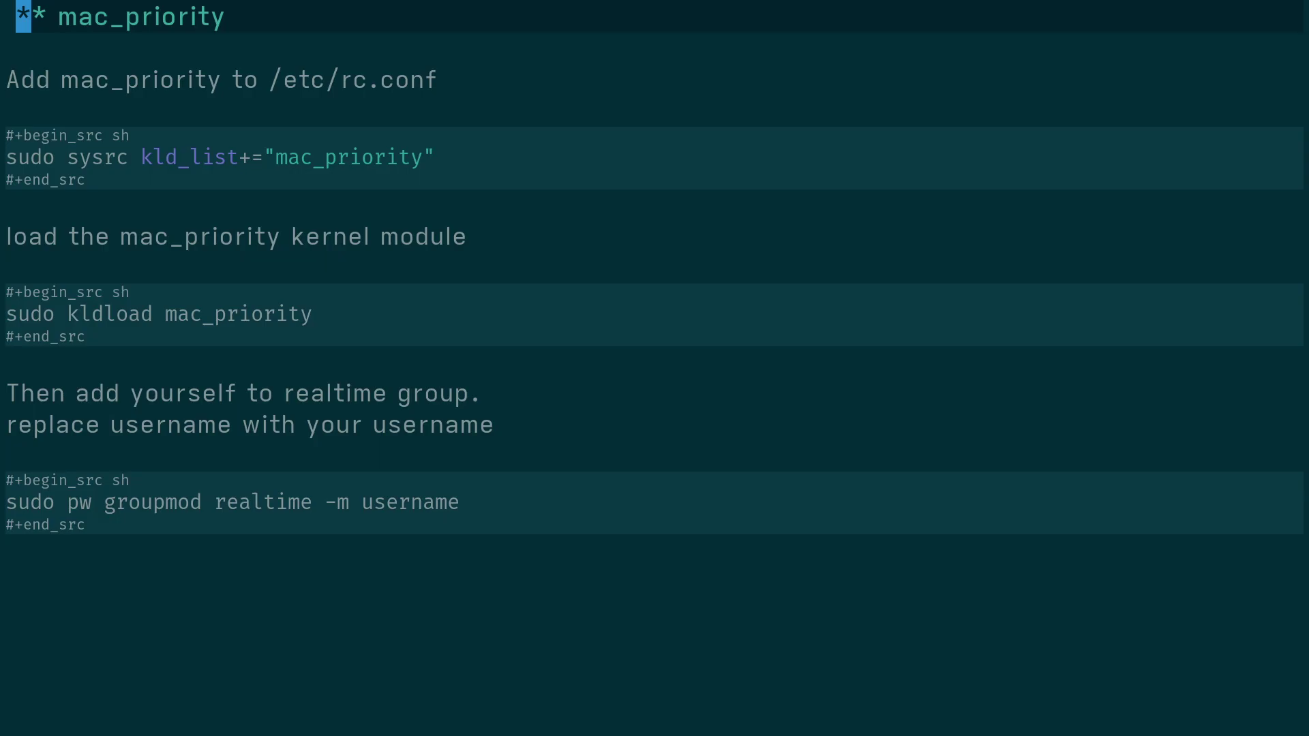
Walk the cursor through the sysrc command that adds mac_priority to kld_list in /etc/rc.conf.
{"action": "key", "text": "Down"}
{"action": "key", "text": "Down"}
{"action": "key", "text": "Down"}
{"action": "key", "text": "Down"}
{"action": "key", "text": "Down"}
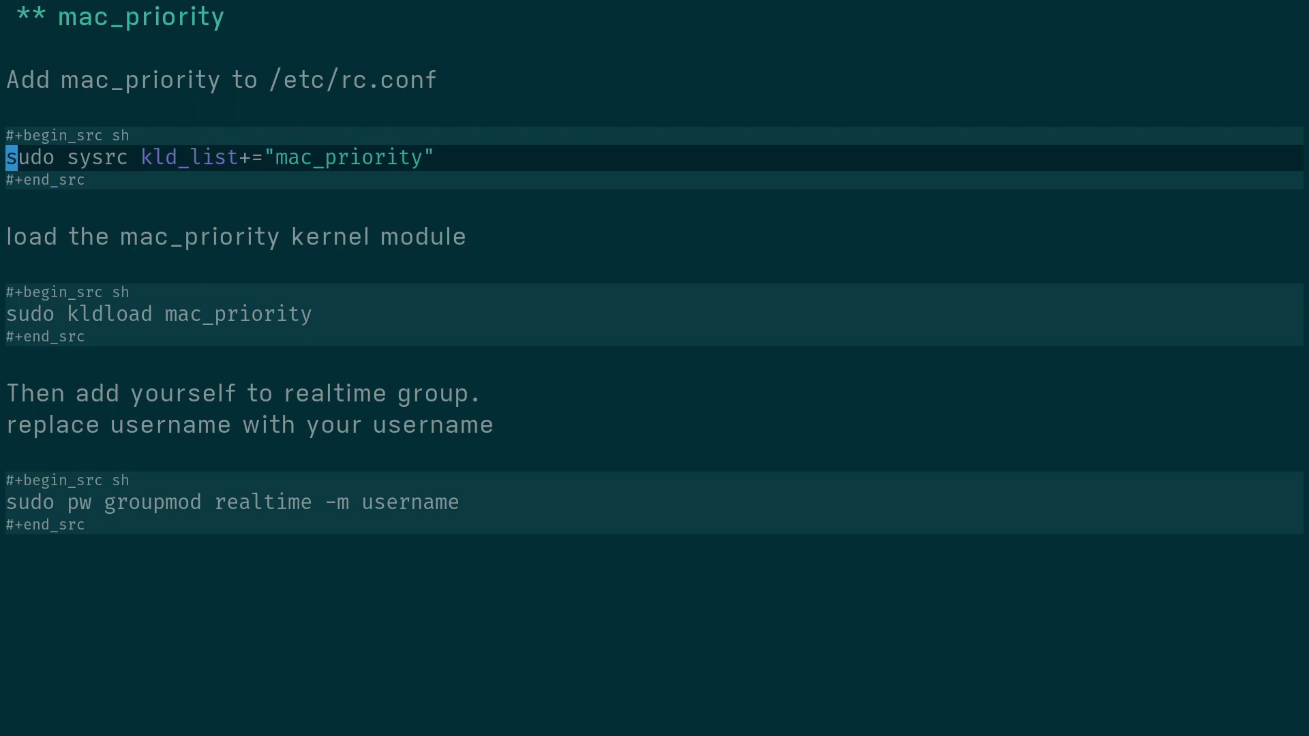
{"action": "key", "text": "w"}
{"action": "key", "text": "w"}
{"action": "key", "text": "l"}
{"action": "key", "text": "l"}
{"action": "key", "text": "l"}
{"action": "key", "text": "l"}
{"action": "key", "text": "l"}
{"action": "key", "text": "l"}
{"action": "key", "text": "l"}
{"action": "key", "text": "l"}
{"action": "key", "text": "l"}
{"action": "key", "text": "l"}
{"action": "key", "text": "l"}
{"action": "key", "text": "l"}
{"action": "key", "text": "l"}
{"action": "key", "text": "l"}
{"action": "key", "text": "l"}
{"action": "key", "text": "l"}
{"action": "key", "text": "l"}
{"action": "key", "text": "l"}
{"action": "key", "text": "0"}
Move the cursor to the "sudo kldload mac_priority" command for loading the kernel module.
{"action": "key", "text": "j"}
{"action": "key", "text": "j"}
{"action": "key", "text": "j"}
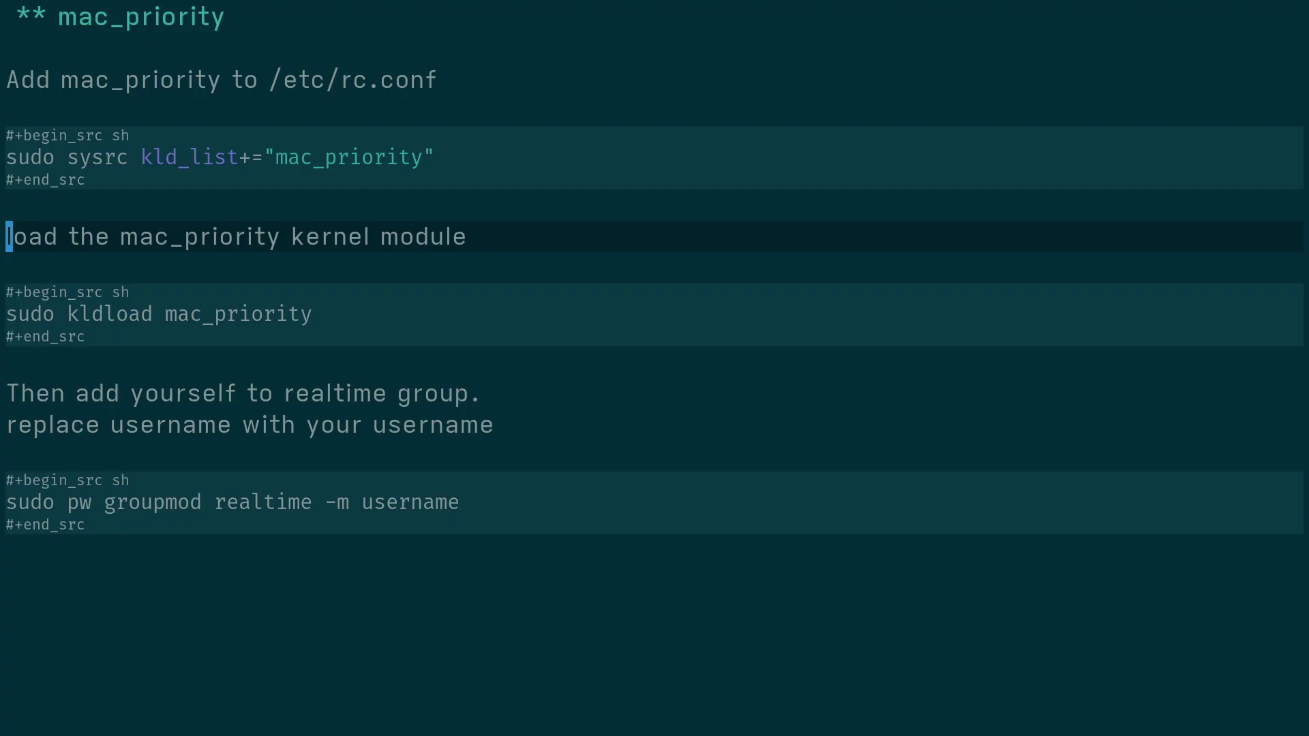
{"action": "key", "text": "Down"}
{"action": "key", "text": "Down"}
{"action": "key", "text": "Down"}
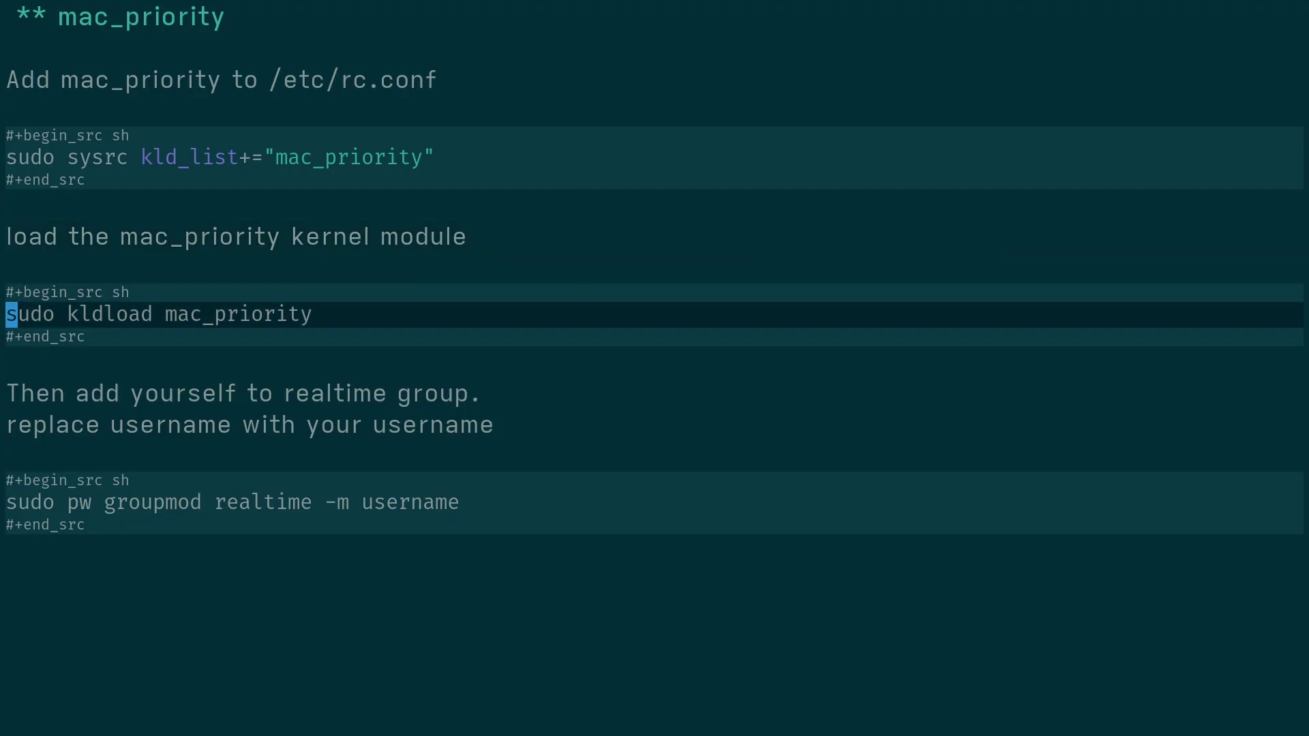
Walk the cursor through the "sudo pw groupmod realtime -m username" command as far as the username placeholder.
{"action": "key", "text": "Down"}
{"action": "key", "text": "Down"}
{"action": "key", "text": "Down"}
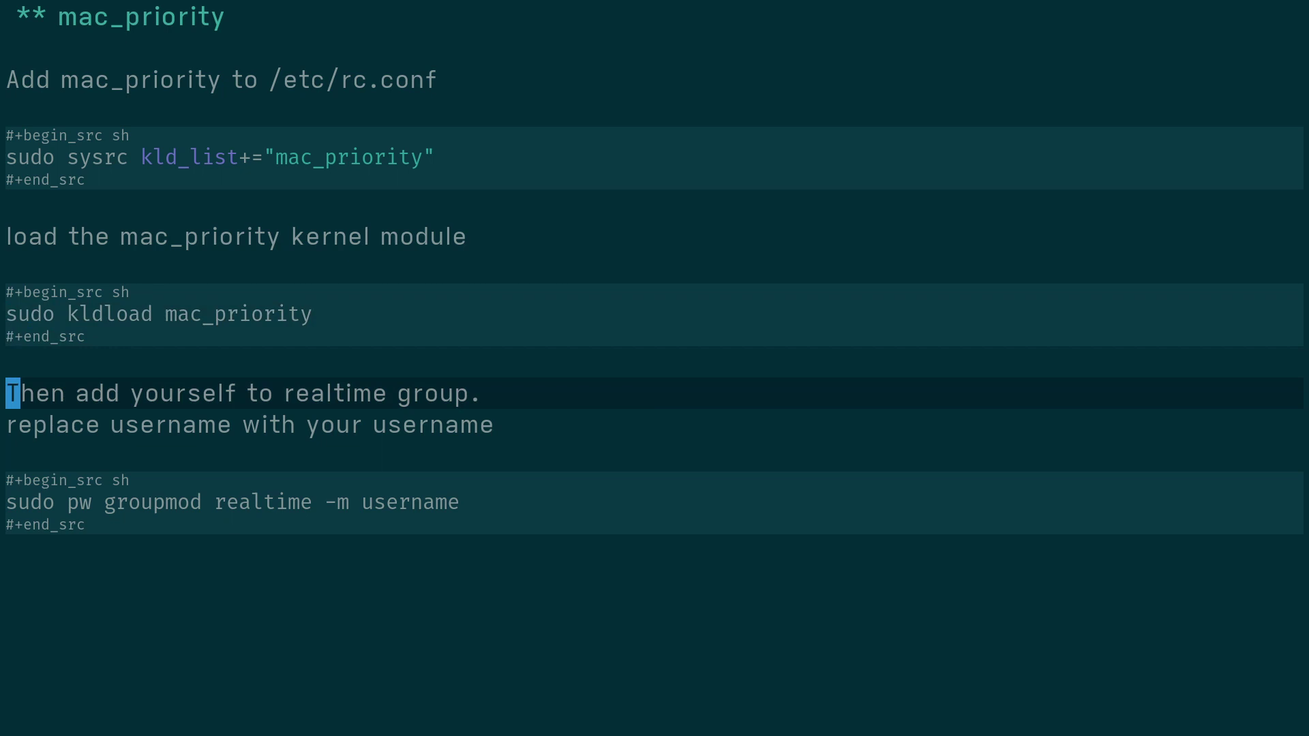
{"action": "key", "text": "Down"}
{"action": "key", "text": "Down"}
{"action": "key", "text": "Down"}
{"action": "key", "text": "Down"}
{"action": "key", "text": "w"}
{"action": "key", "text": "w"}
{"action": "key", "text": "w"}
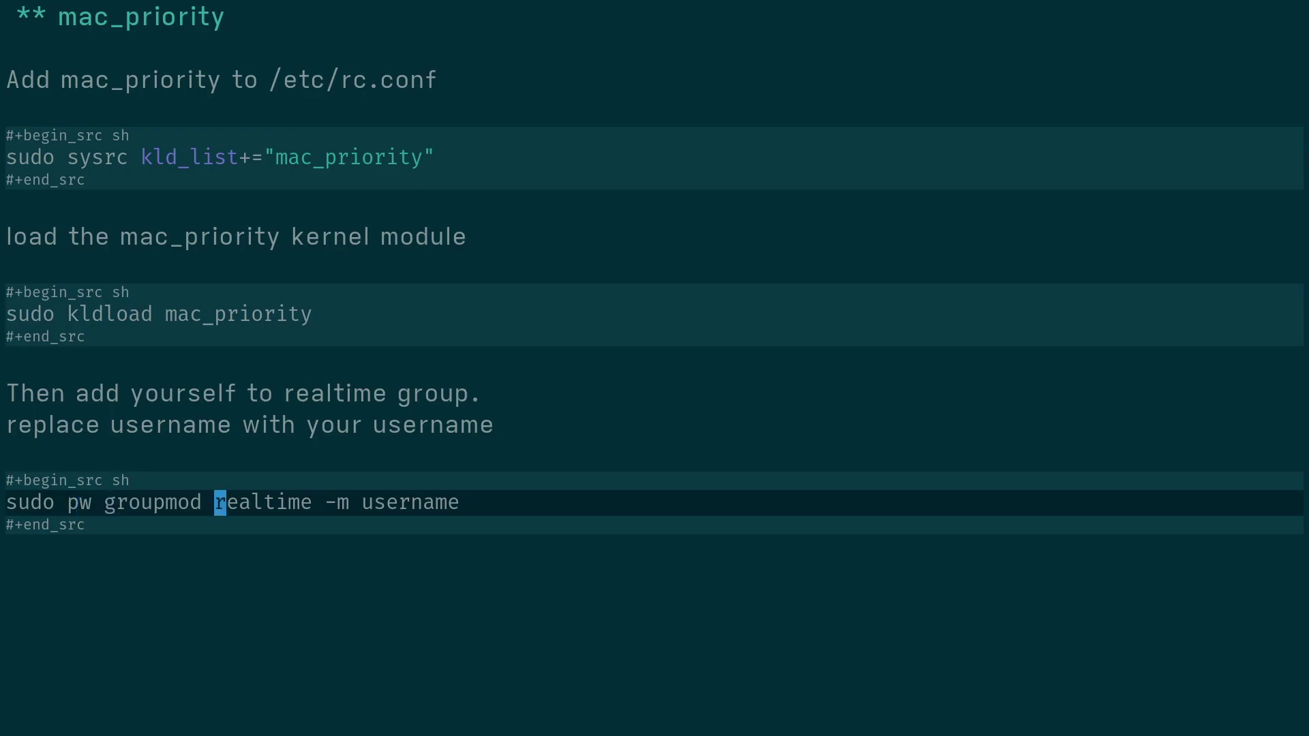
{"action": "key", "text": "w"}
{"action": "key", "text": "w"}
{"action": "key", "text": "w"}
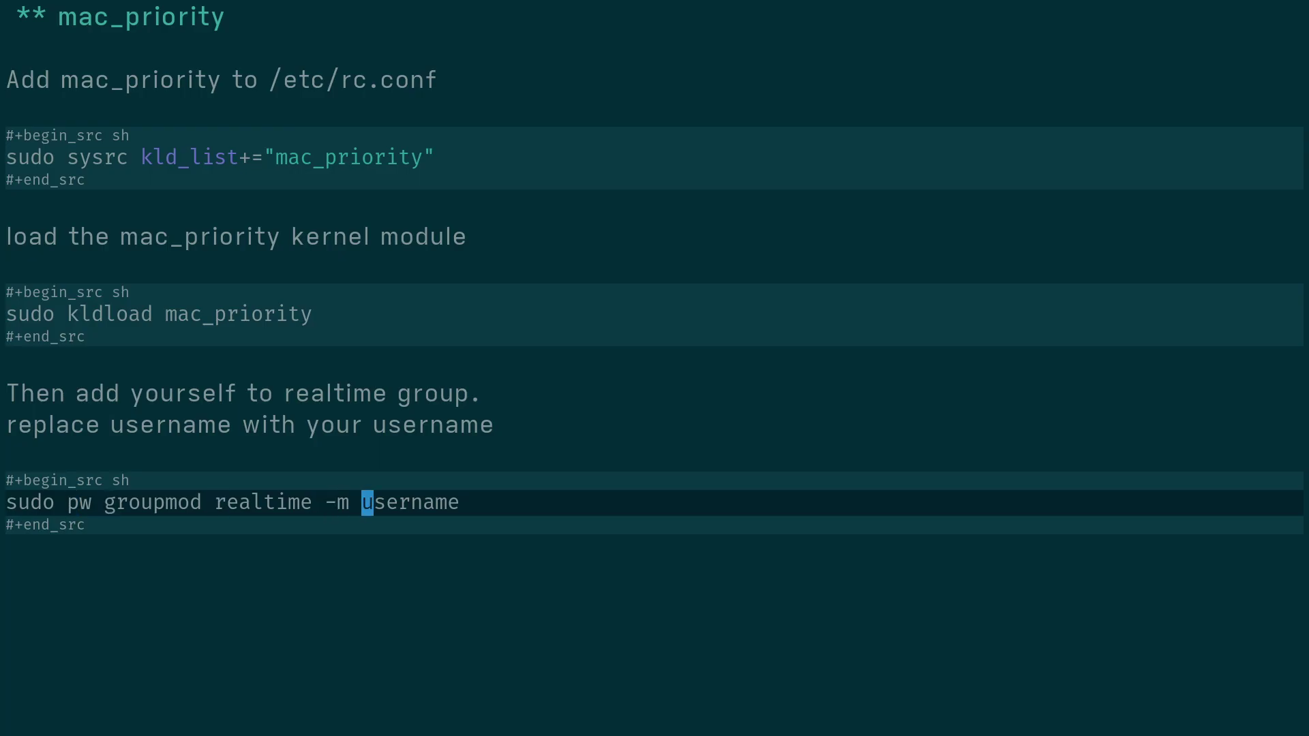
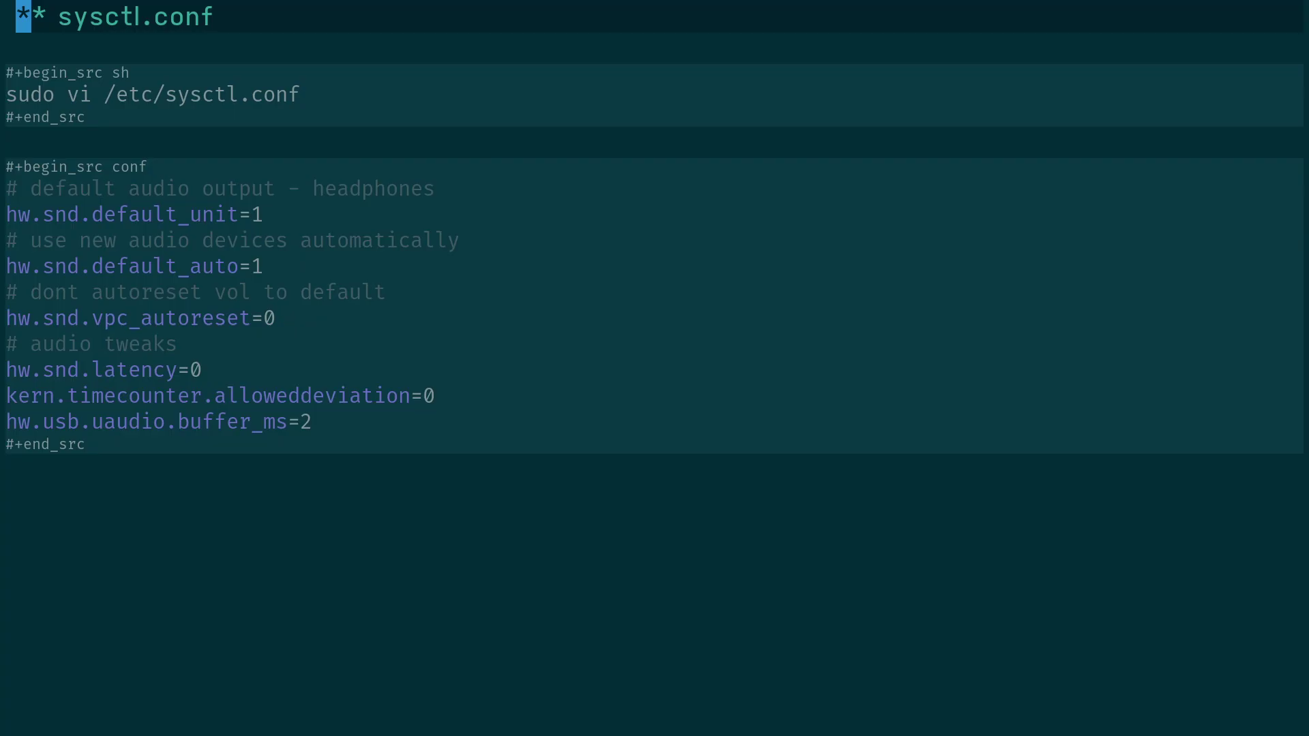
Move the cursor to the default audio output comment in the sysctl.conf slide's configuration block.
{"action": "key", "text": "Down"}
{"action": "key", "text": "Down"}
{"action": "key", "text": "Down"}
{"action": "key", "text": "Down"}
{"action": "key", "text": "Down"}
{"action": "key", "text": "Down"}
{"action": "key", "text": "Down"}
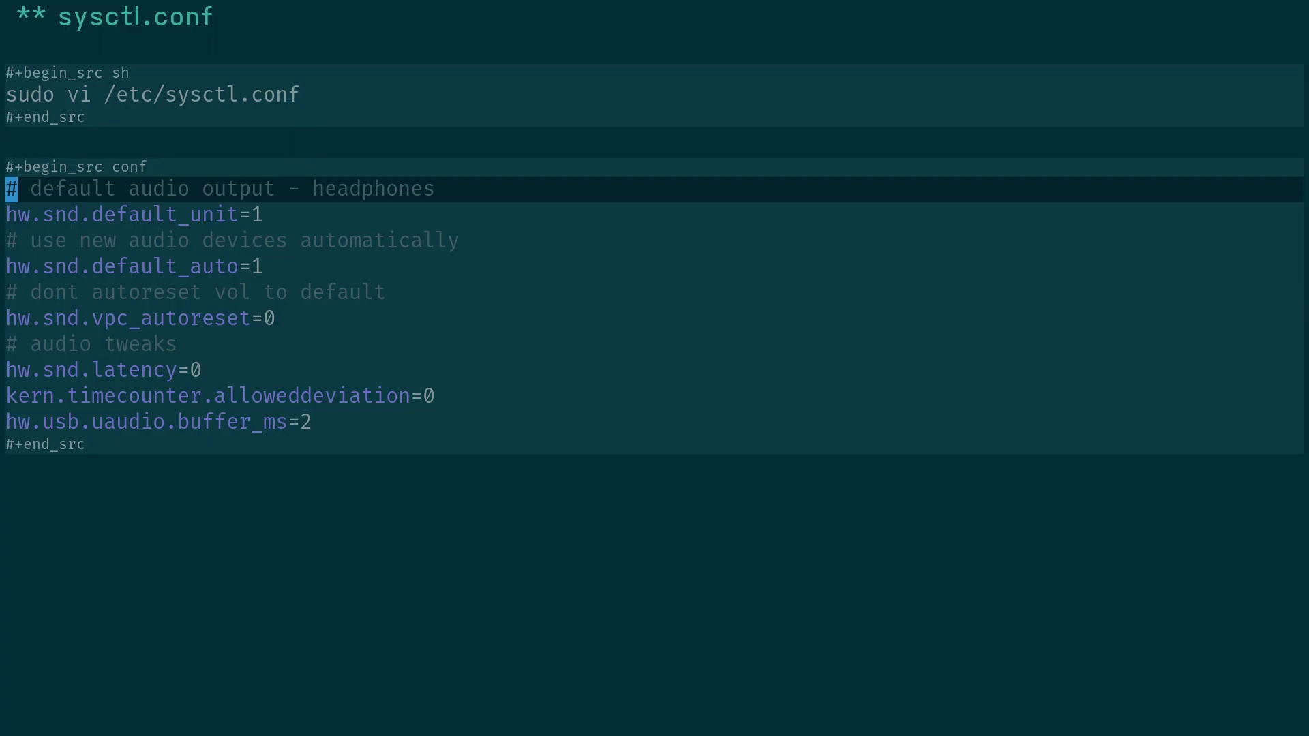
Walk the cursor down the sysctl.conf settings from hw.snd.default_unit to kern.timecounter.alloweddeviation.
{"action": "key", "text": "Down"}
{"action": "key", "text": "Down"}
{"action": "key", "text": "Down"}
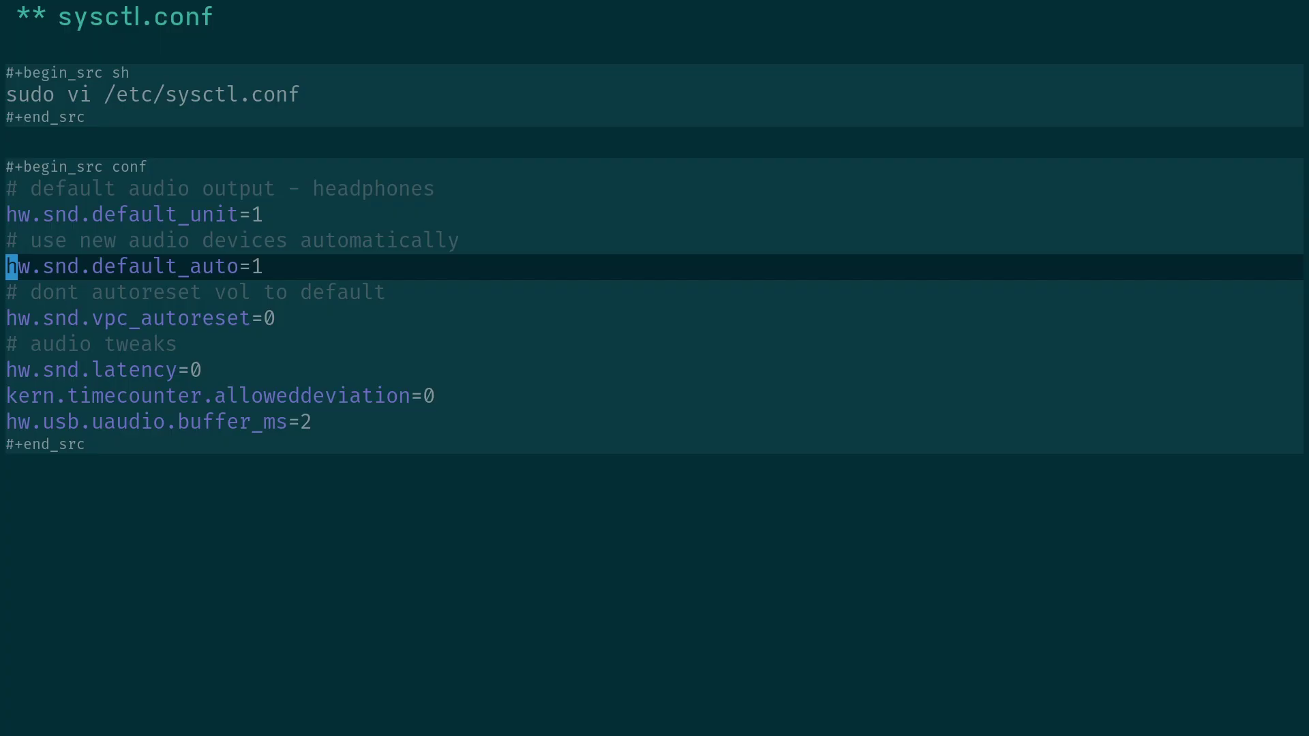
{"action": "key", "text": "Down"}
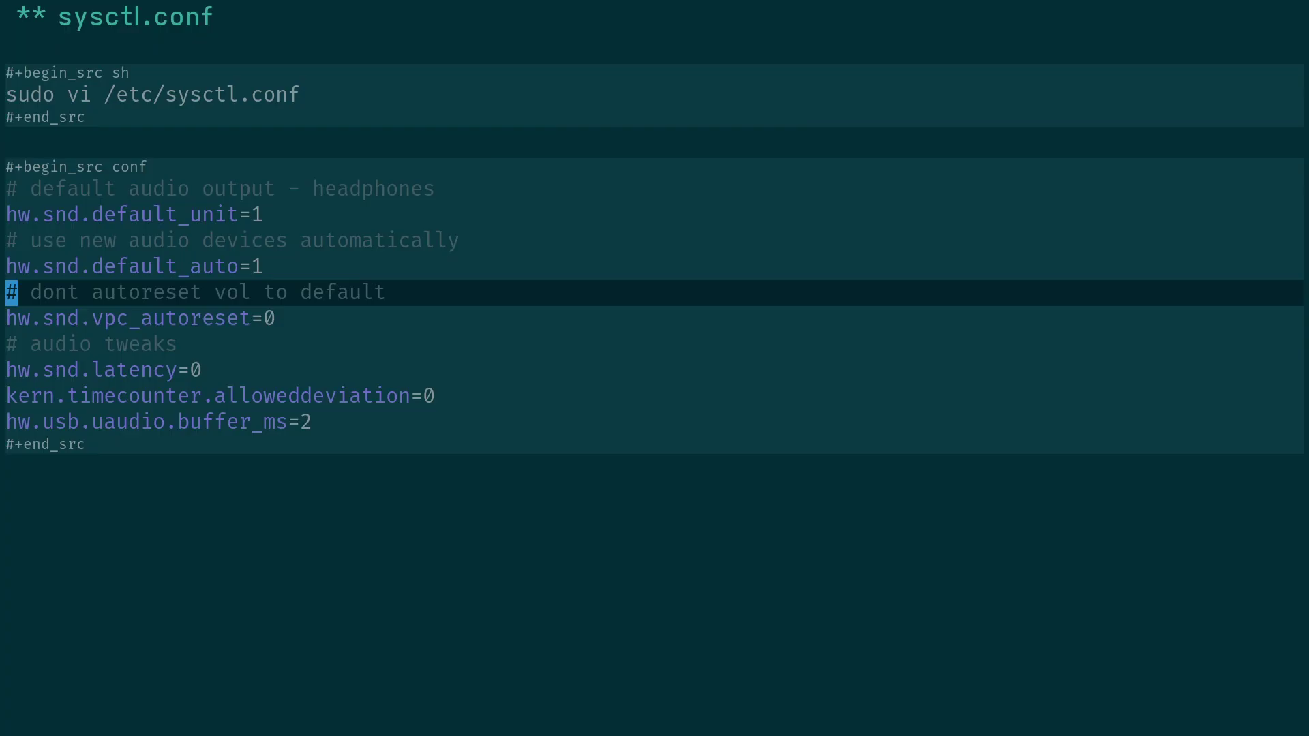
{"action": "key", "text": "j"}
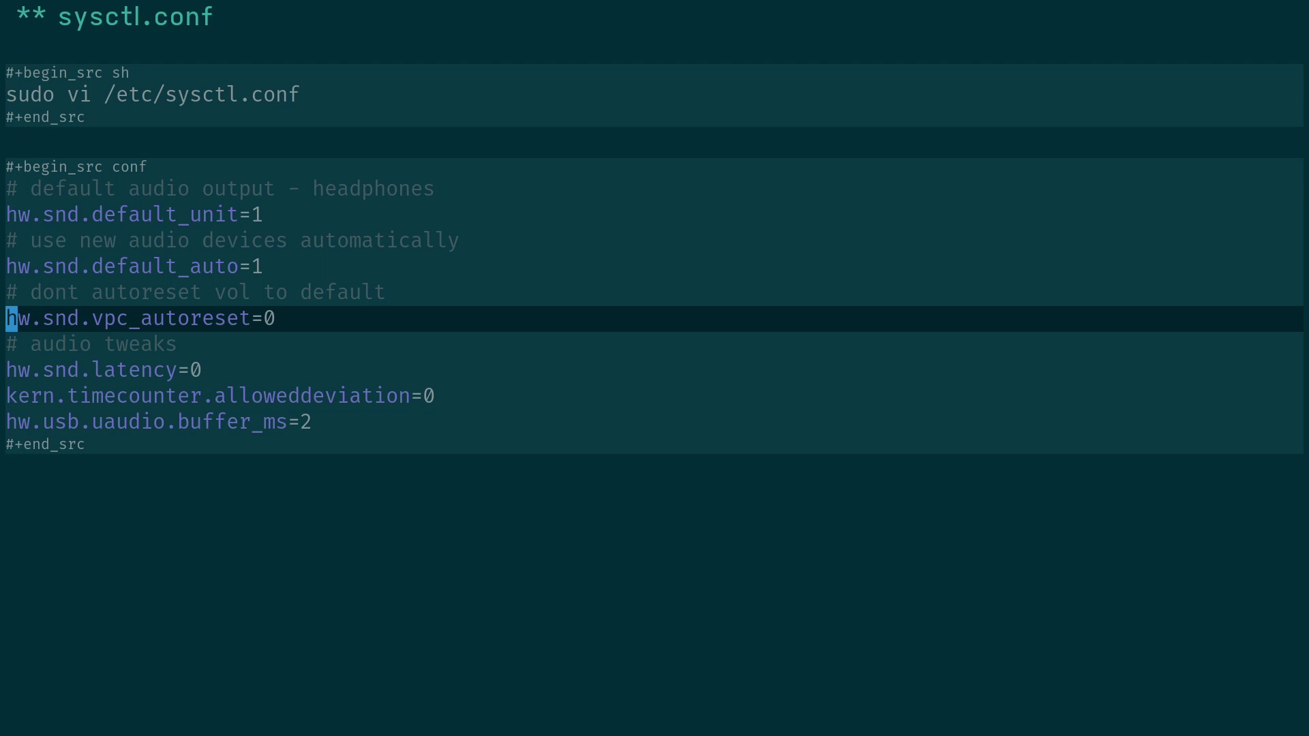
{"action": "key", "text": "j"}
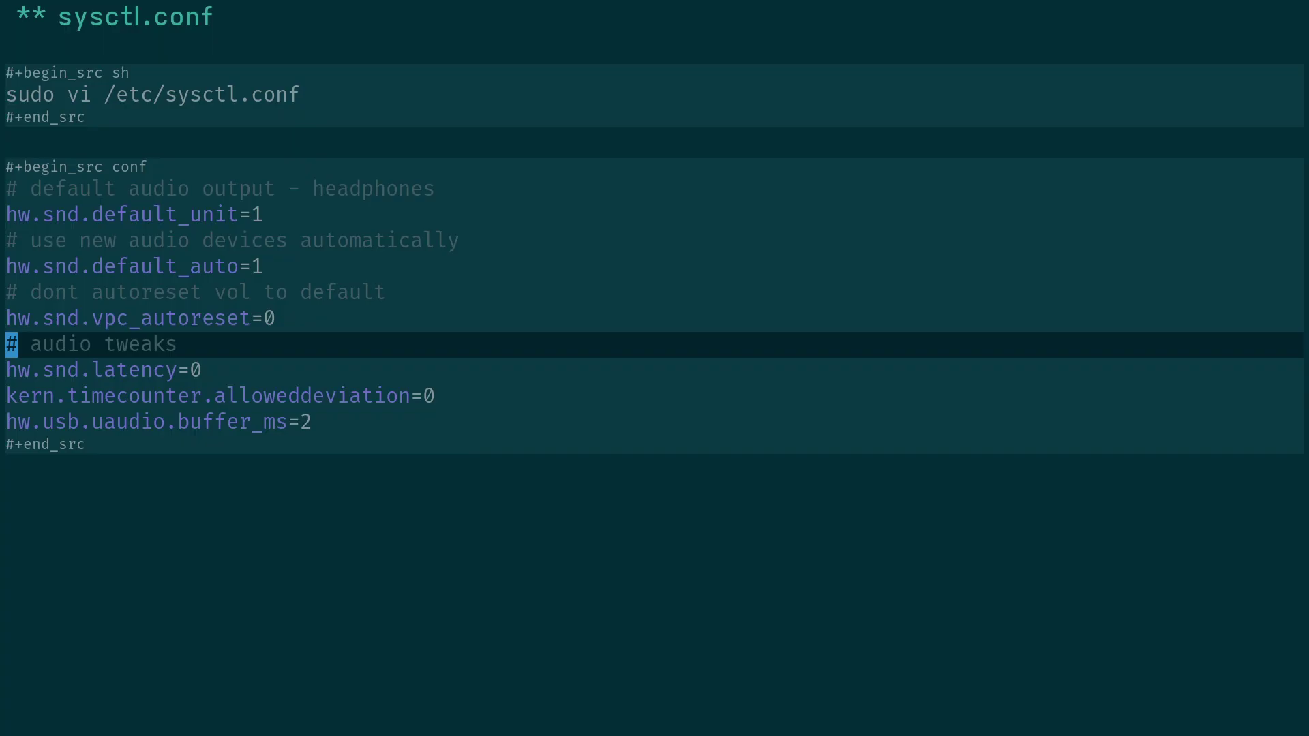
{"action": "key", "text": "Down"}
{"action": "key", "text": "Down"}
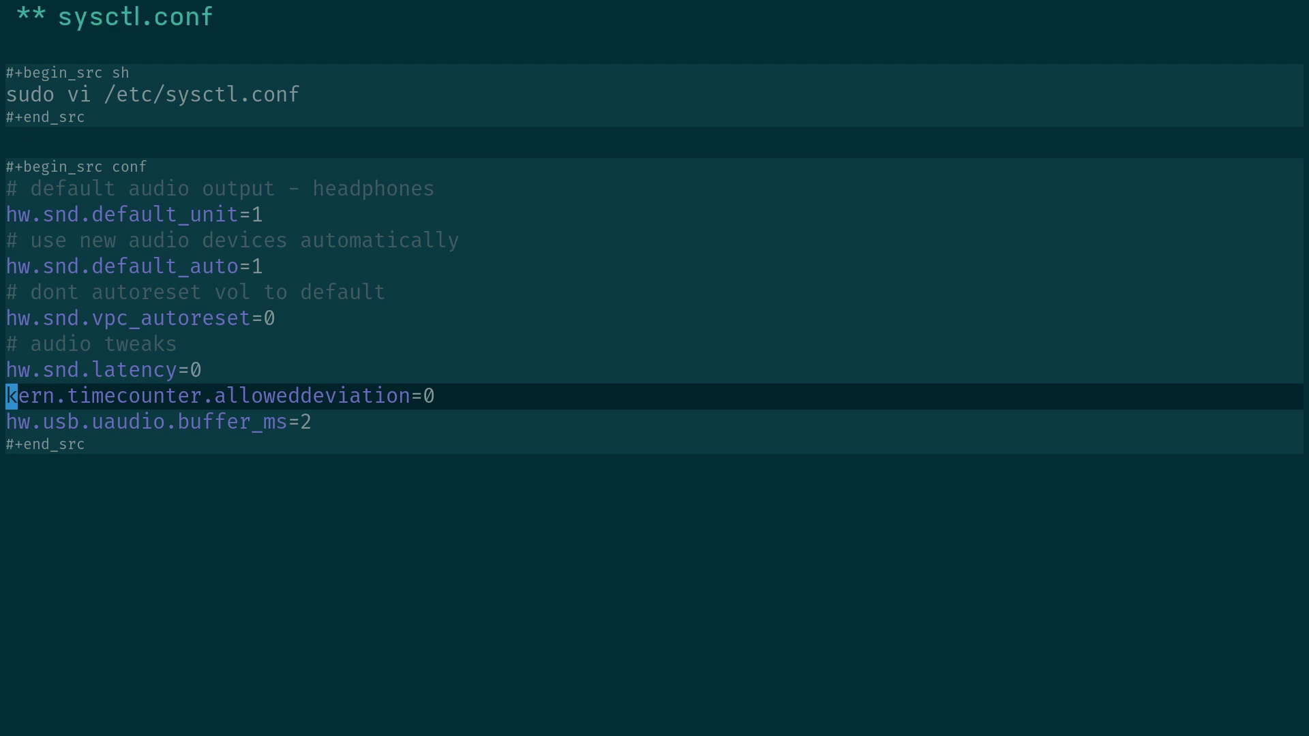
Show the jack install slide and move the cursor from "sudo pkg install audio/jack" to the block that edits /etc/rc.conf.
{"action": "key", "text": "Right"}
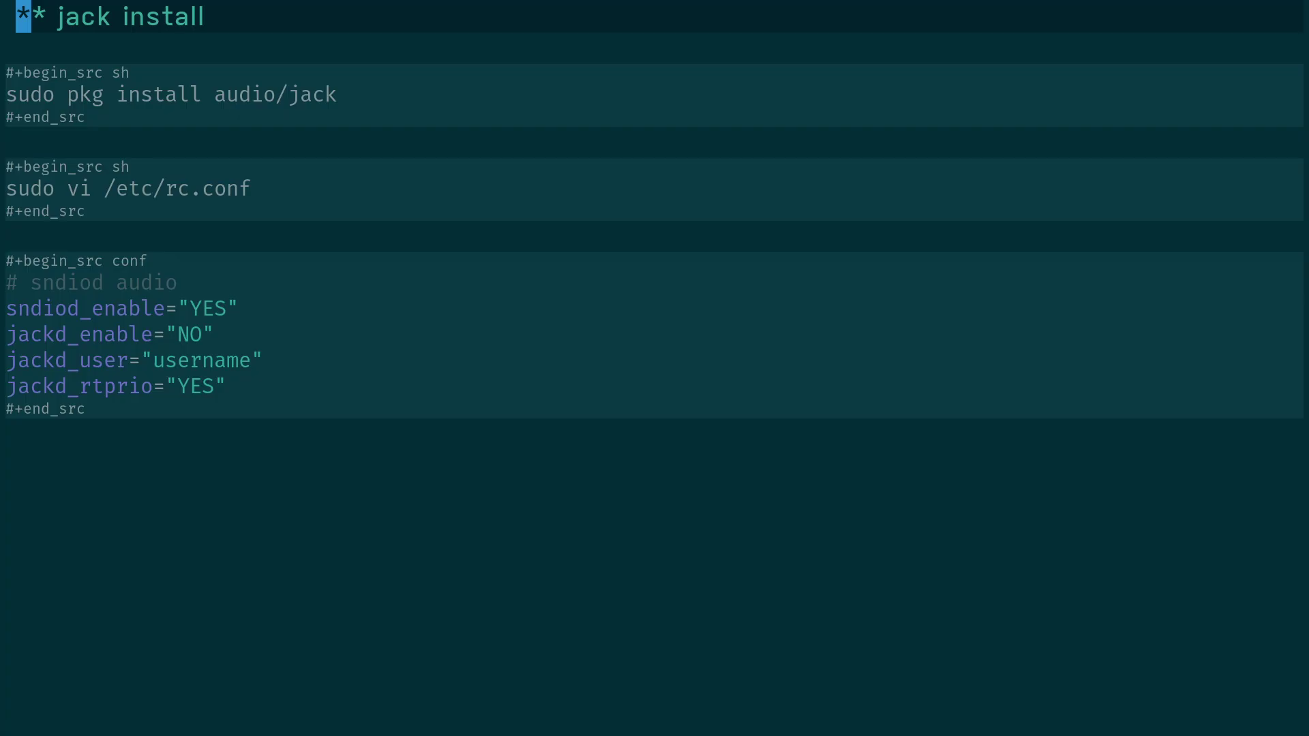
{"action": "left_click", "coordinate": [12, 94]}
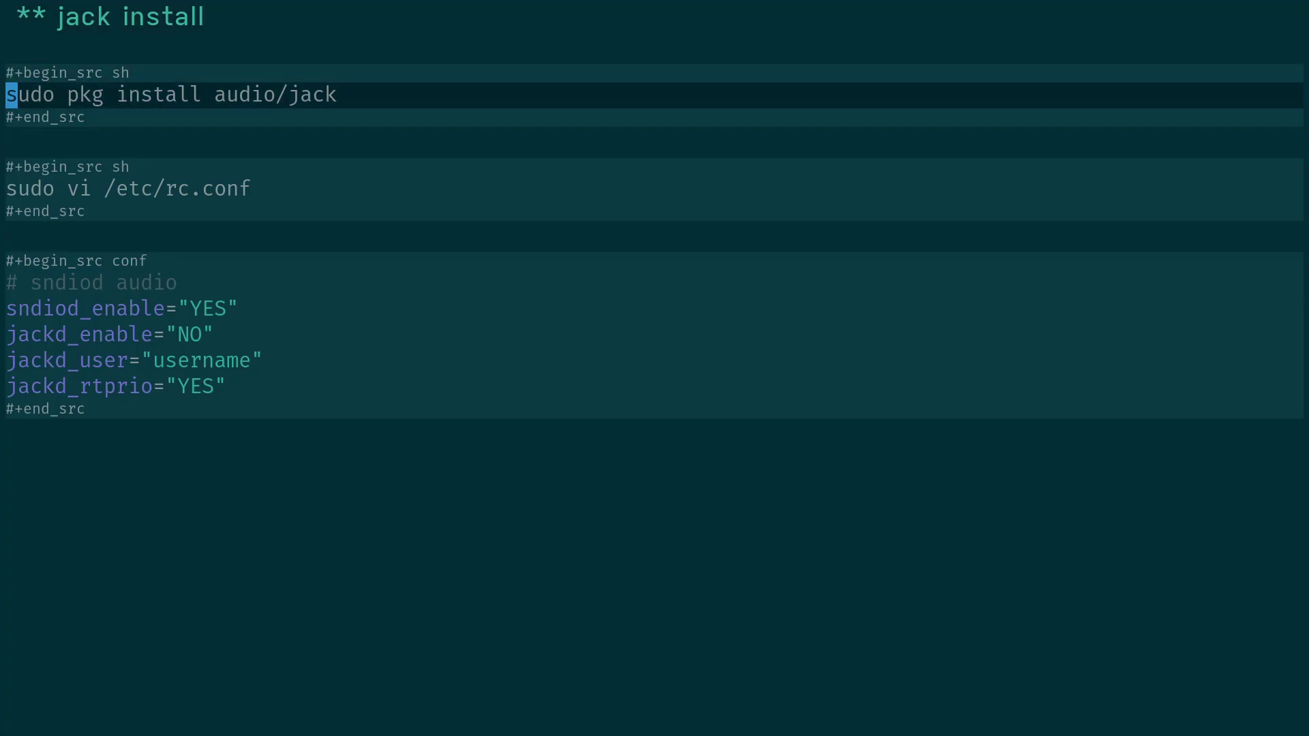
{"action": "key", "text": "Down"}
{"action": "key", "text": "Down"}
{"action": "key", "text": "Down"}
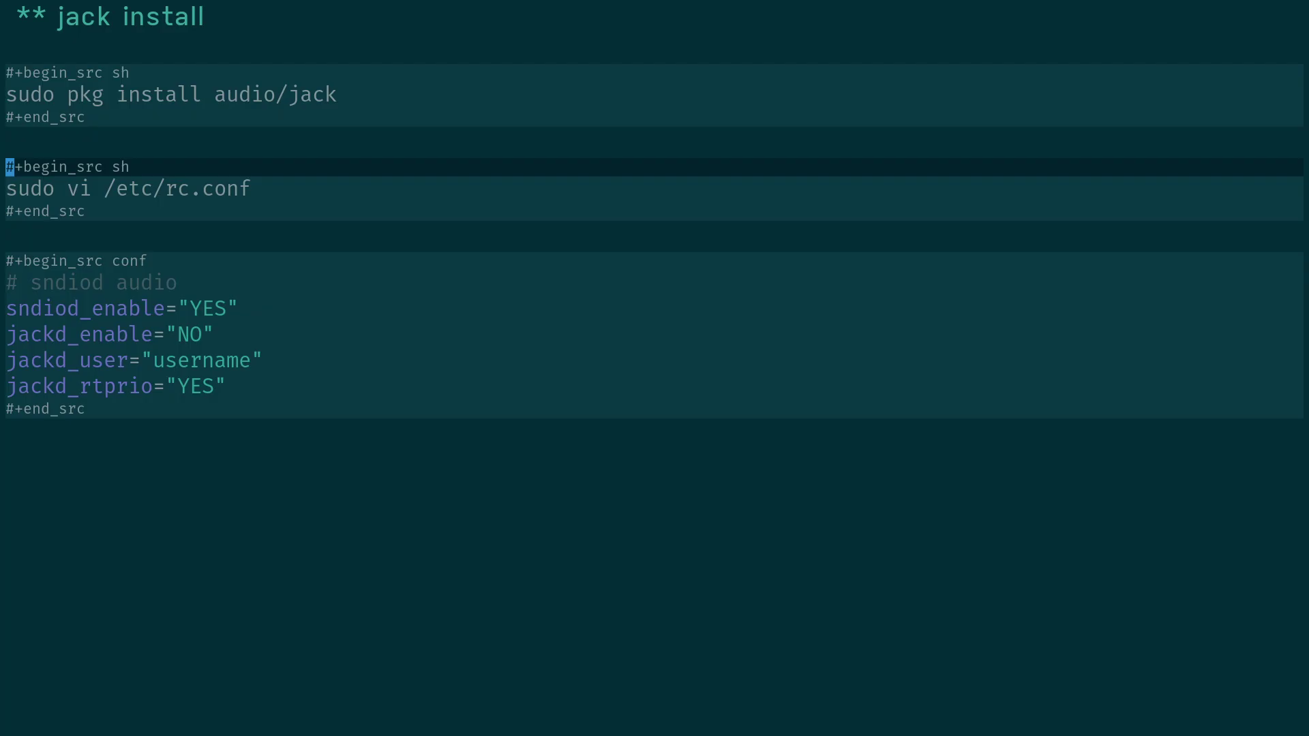
Walk the cursor through the rc.conf sndiod and jackd settings, ending on jackd_rtprio="YES".
{"action": "key", "text": "Down"}
{"action": "key", "text": "Down"}
{"action": "key", "text": "Down"}
{"action": "key", "text": "Down"}
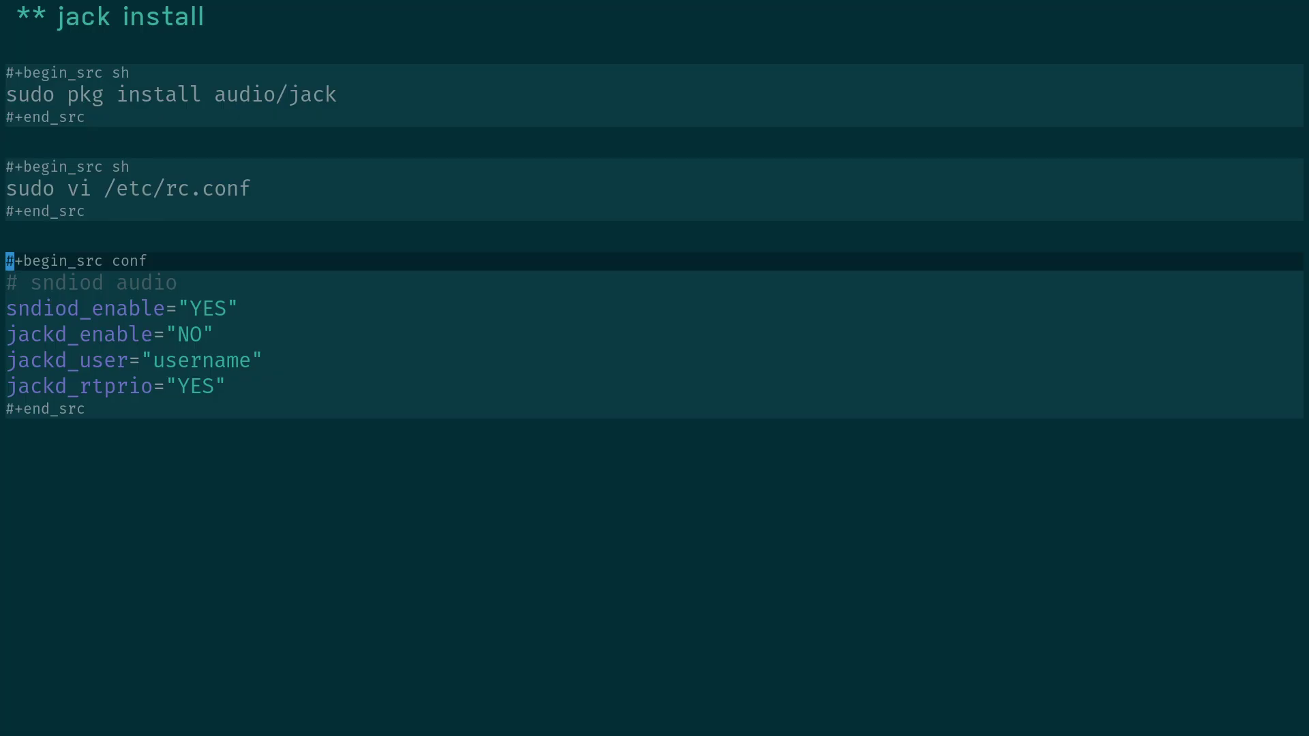
{"action": "key", "text": "Down"}
{"action": "key", "text": "Down"}
{"action": "key", "text": "Down"}
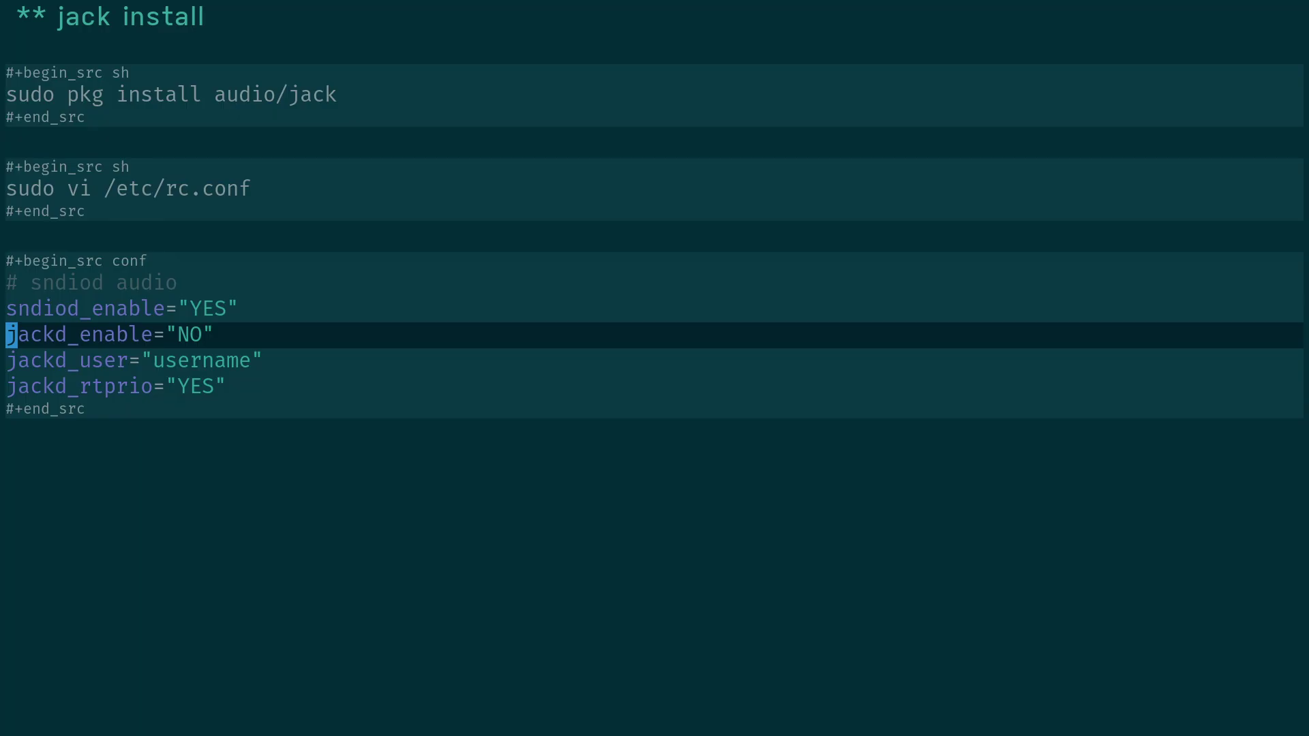
{"action": "key", "text": "j"}
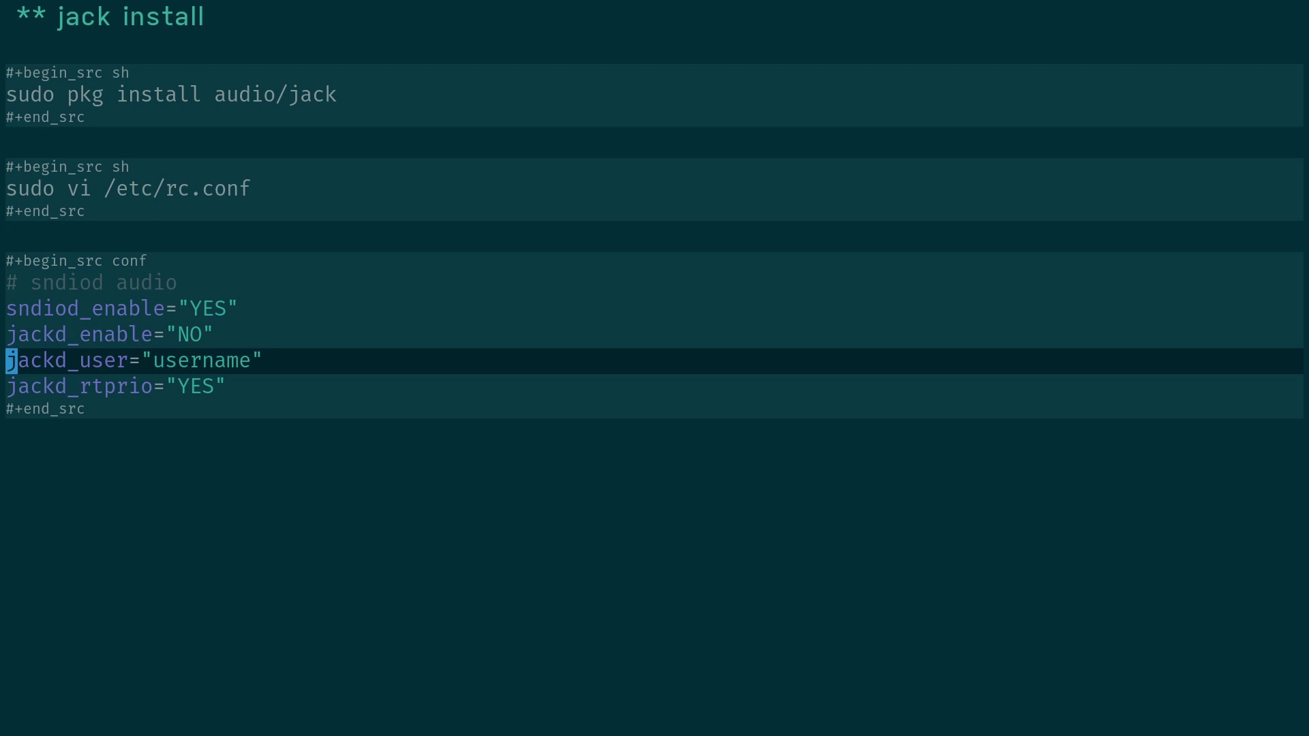
{"action": "key", "text": "j"}
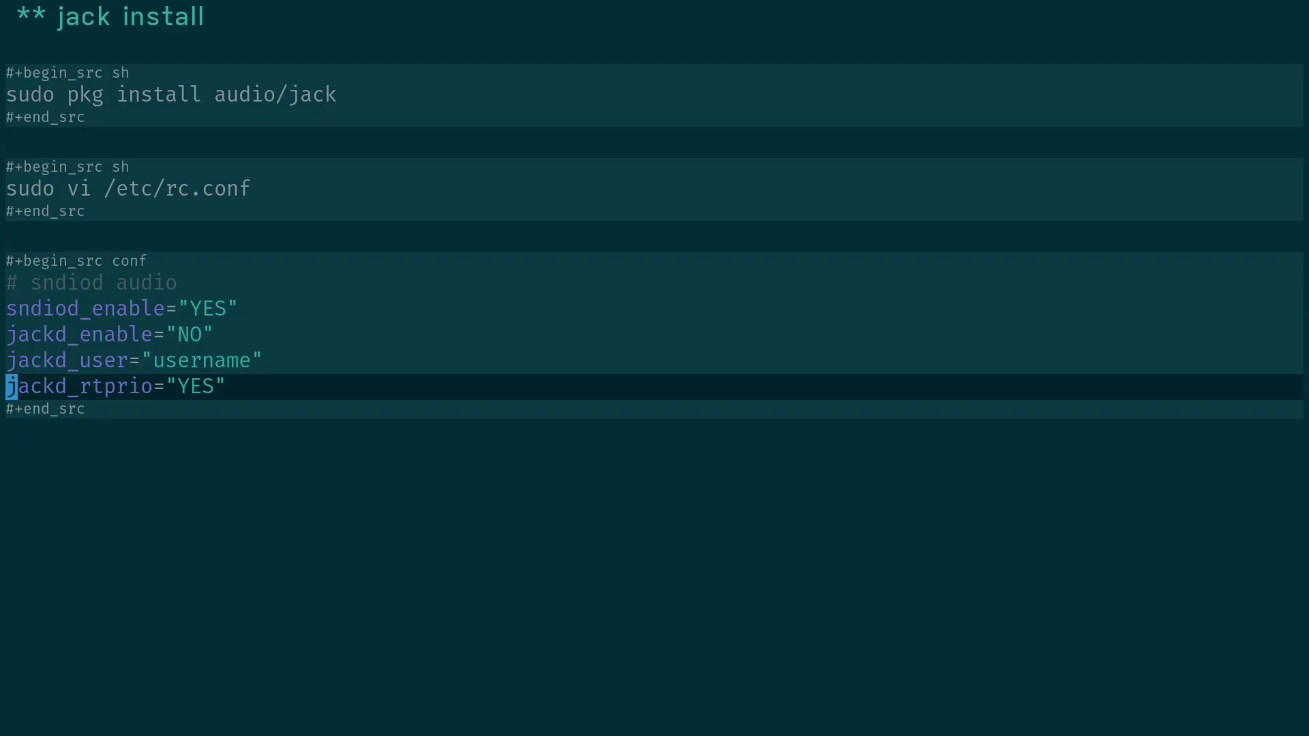
Show the freebsd mixer slide and move the cursor to the "mixer -f /dev/mixer3 mic.volume=100:100" command.
{"action": "key", "text": "Right"}
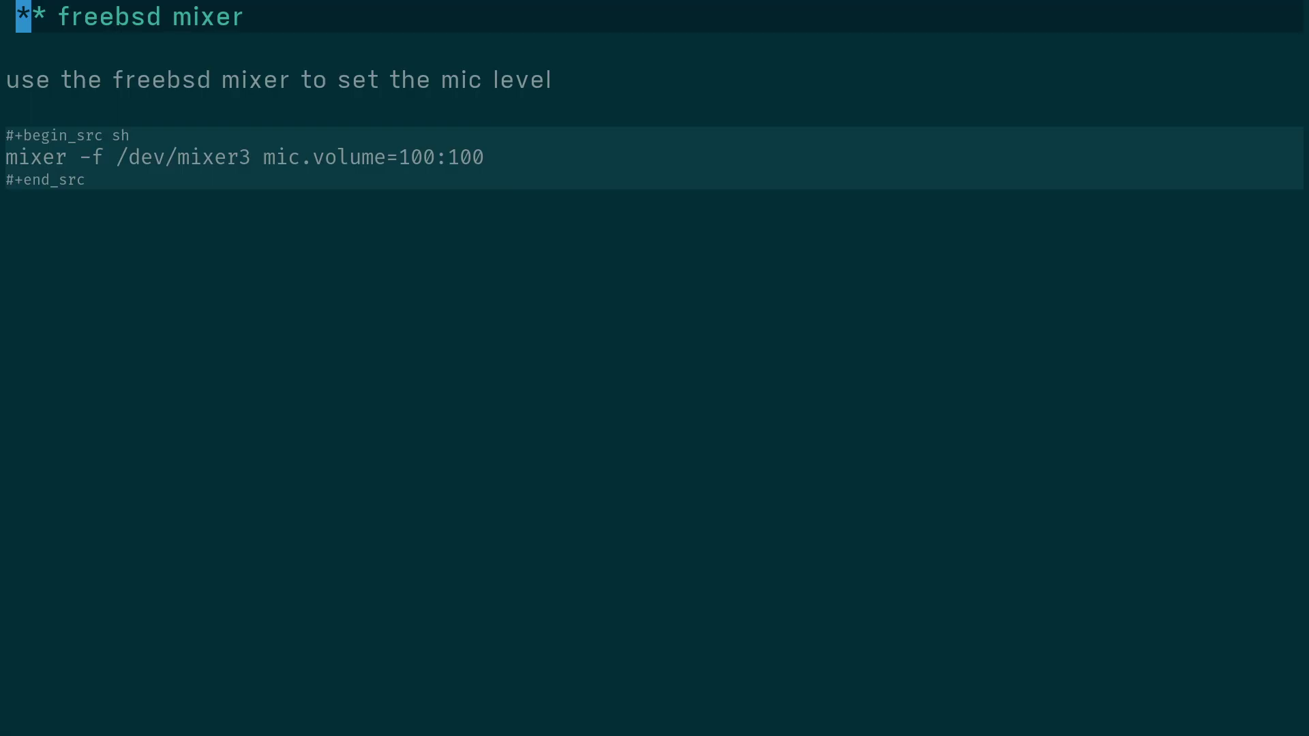
{"action": "key", "text": "Down"}
{"action": "key", "text": "Down"}
{"action": "key", "text": "Down"}
{"action": "key", "text": "Down"}
{"action": "key", "text": "Down"}
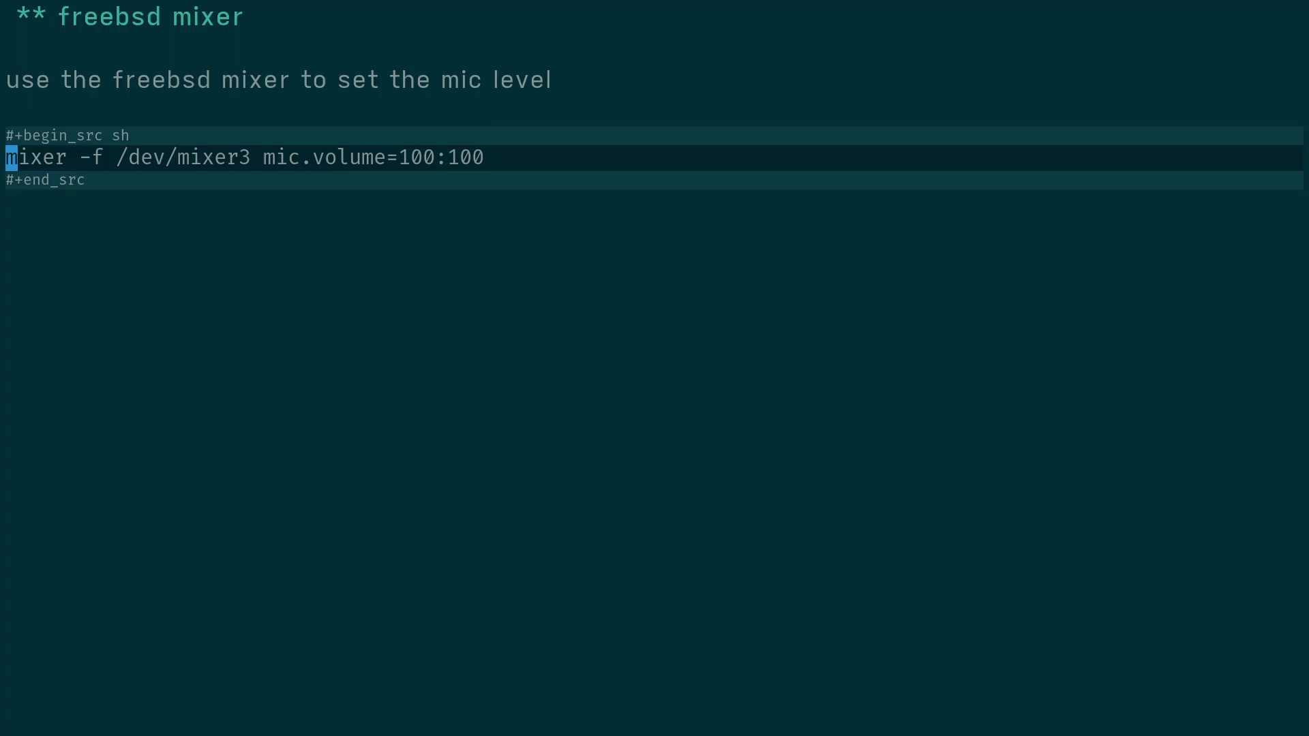
Advance through the ardour install and harvid slides to the xjadeo slide.
{"action": "key", "text": "ctrl+greater"}
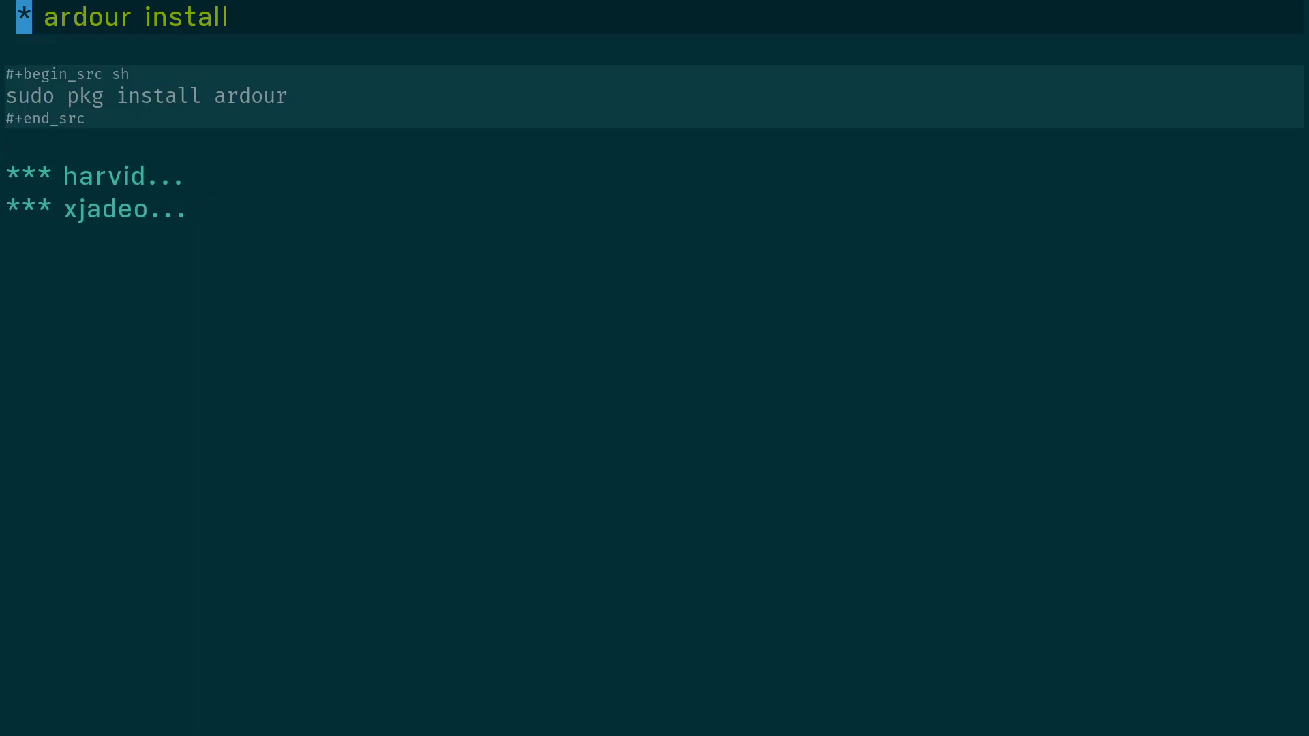
{"action": "key", "text": "Right"}
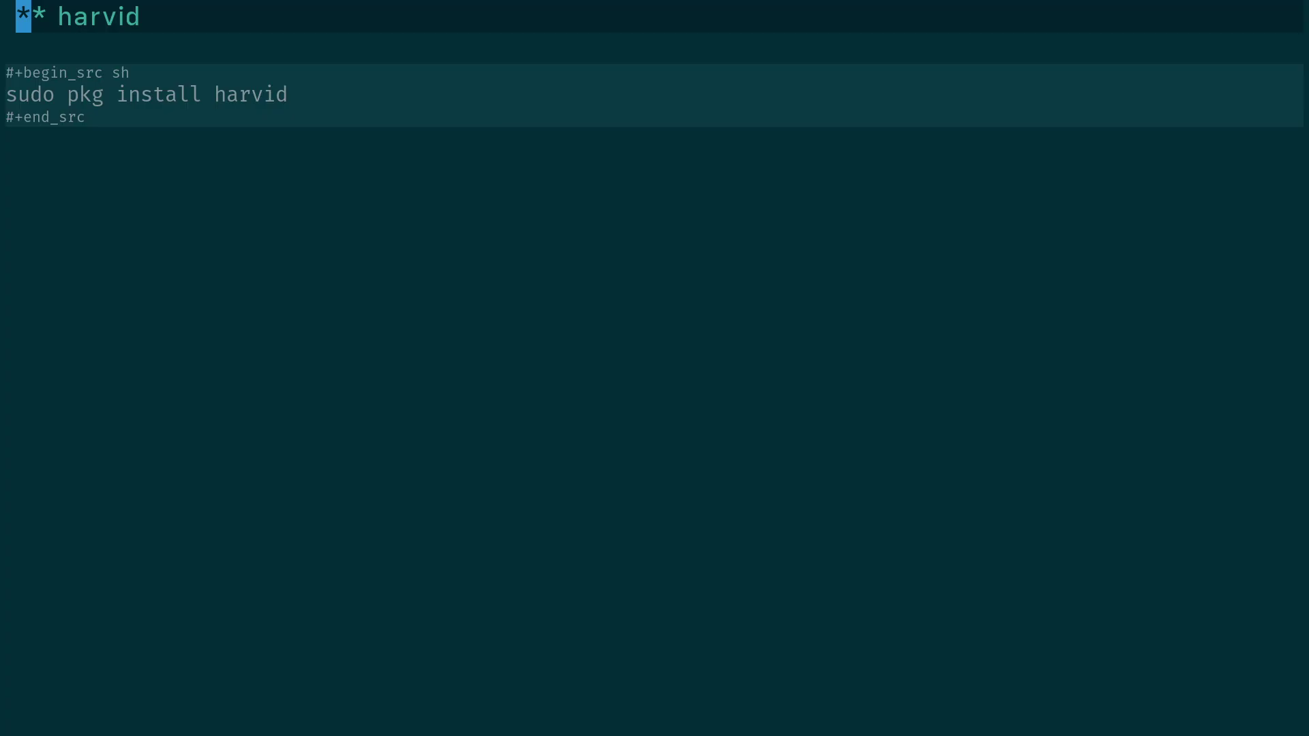
{"action": "key", "text": "Right"}
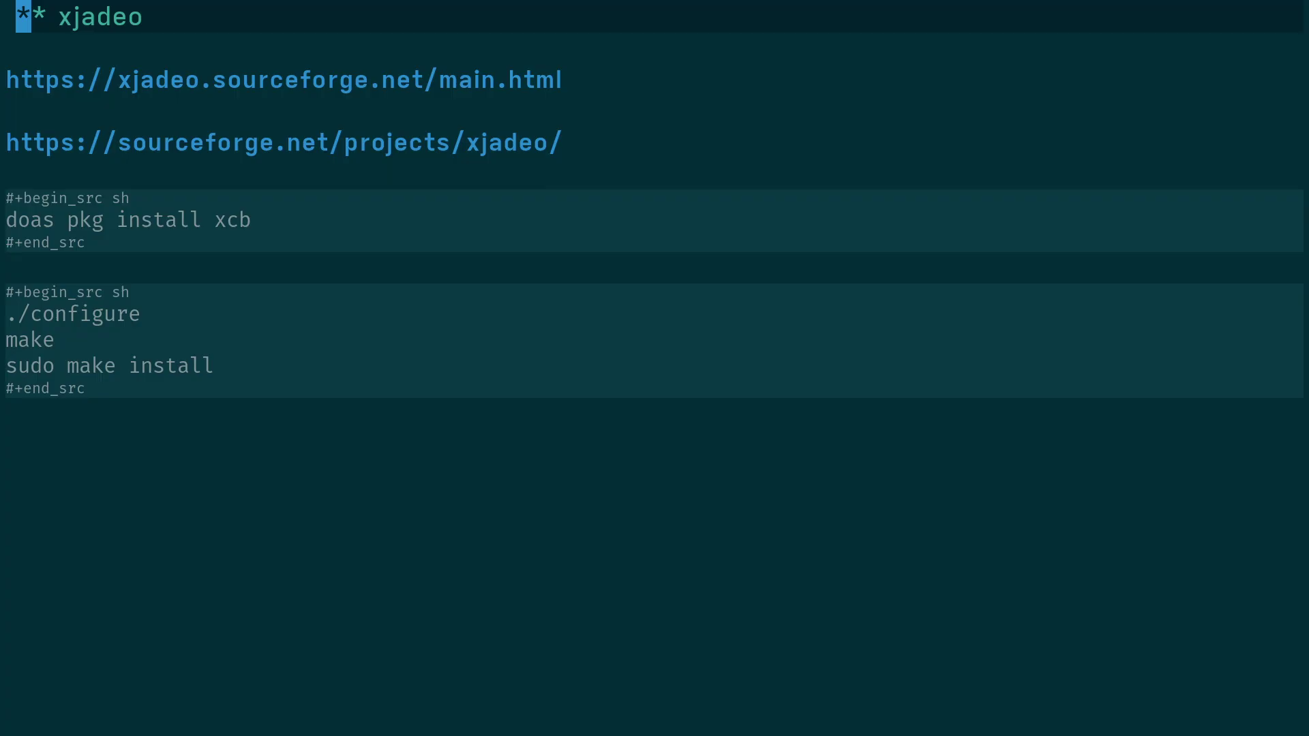
Walk the cursor down the xjadeo slide past "doas pkg install xcb" to the ./configure build command.
{"action": "key", "text": "Down"}
{"action": "key", "text": "Down"}
{"action": "key", "text": "Down"}
{"action": "key", "text": "Down"}
{"action": "key", "text": "Down"}
{"action": "key", "text": "Down"}
{"action": "key", "text": "Down"}
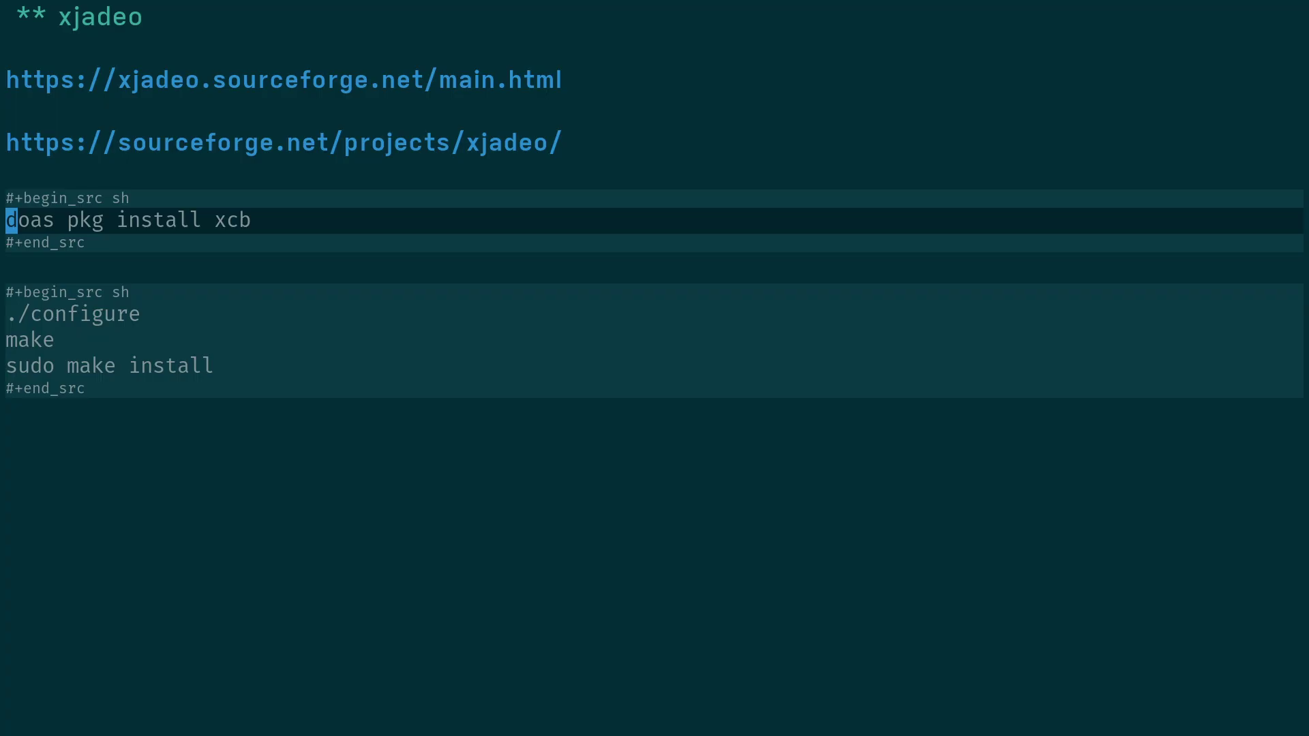
{"action": "key", "text": "Down"}
{"action": "key", "text": "Down"}
{"action": "key", "text": "Down"}
{"action": "key", "text": "Down"}
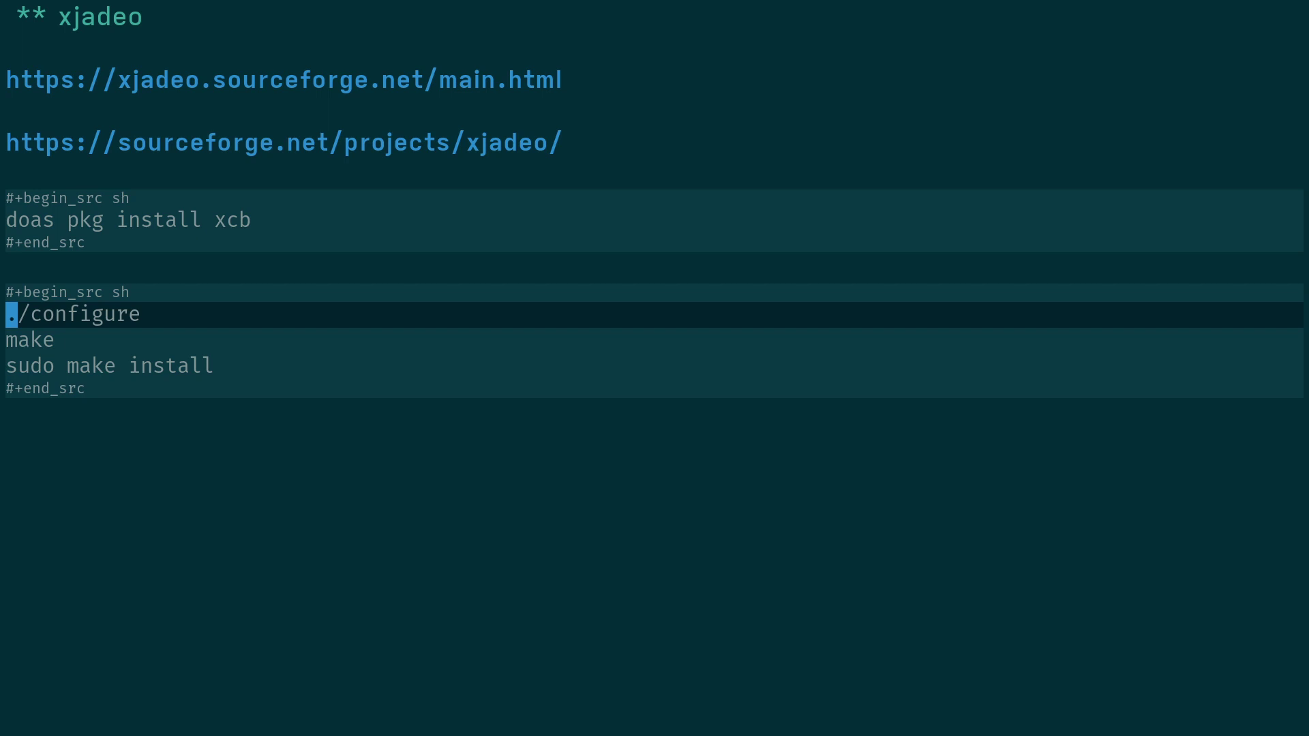
Show the jack slide and walk the cursor along the jackd command's -R, -d, -r, -C and -P options to /dev/dsp1.
{"action": "key", "text": "ctrl+greater"}
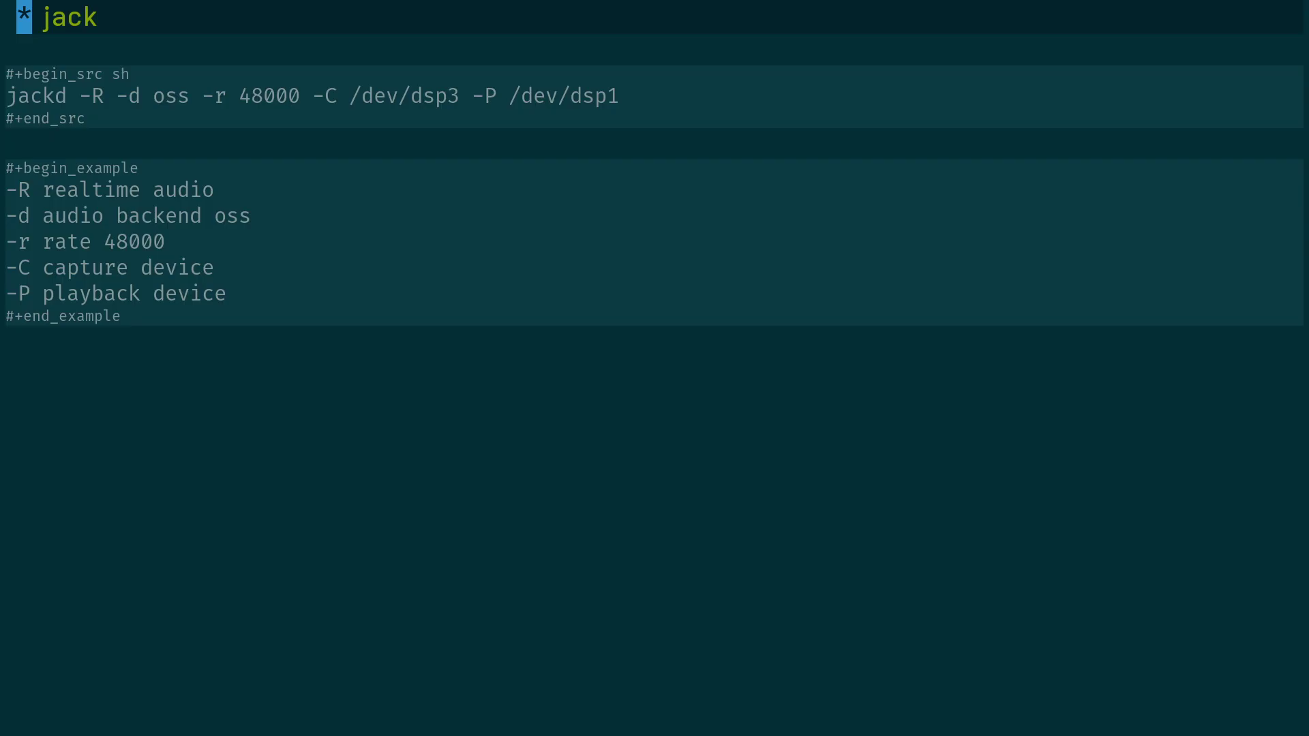
{"action": "left_click", "coordinate": [6, 73]}
{"action": "left_click", "coordinate": [11, 95]}
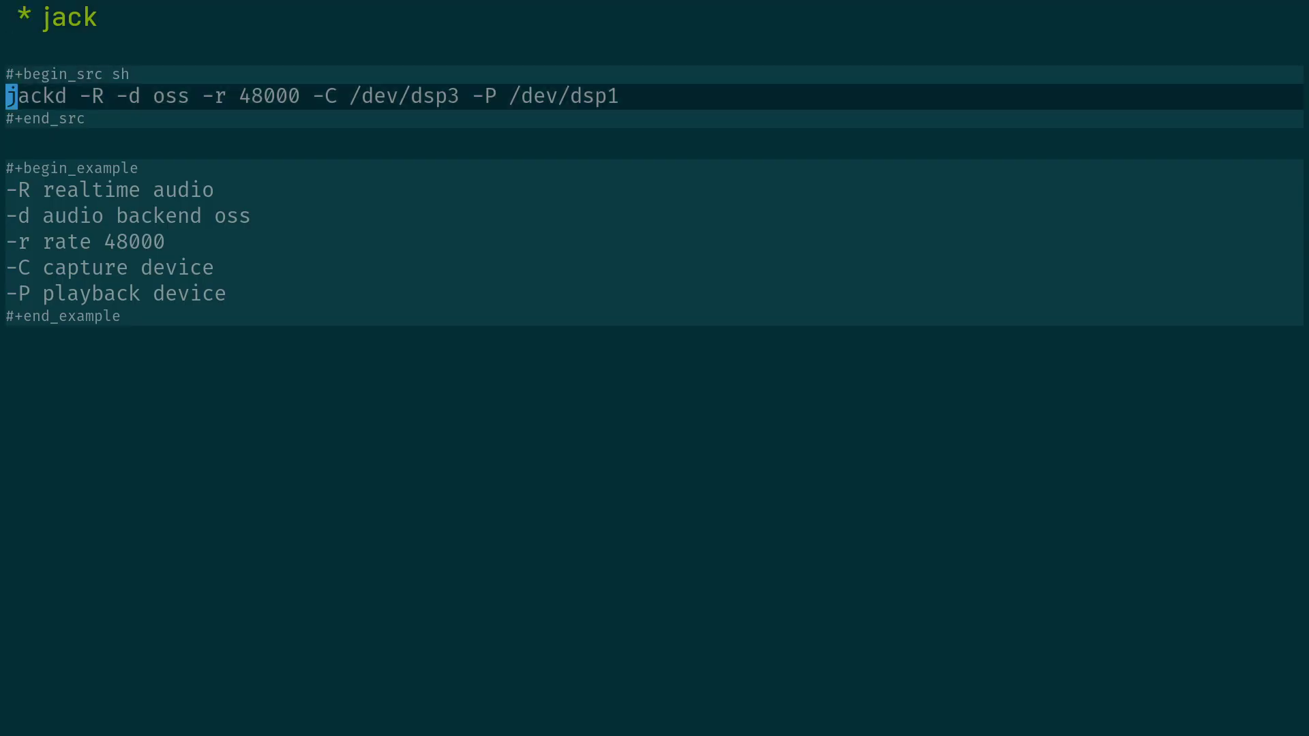
{"action": "left_click", "coordinate": [24, 95]}
{"action": "left_click", "coordinate": [61, 96]}
{"action": "left_click", "coordinate": [97, 96]}
{"action": "left_click", "coordinate": [110, 96]}
{"action": "left_click", "coordinate": [134, 95]}
{"action": "left_click", "coordinate": [146, 95]}
{"action": "left_click", "coordinate": [171, 96]}
{"action": "left_click", "coordinate": [158, 95]}
{"action": "left_click", "coordinate": [172, 95]}
{"action": "left_click", "coordinate": [221, 96]}
{"action": "left_click", "coordinate": [233, 96]}
{"action": "left_click", "coordinate": [245, 96]}
{"action": "left_click", "coordinate": [257, 96]}
{"action": "left_click", "coordinate": [306, 96]}
{"action": "left_click", "coordinate": [319, 95]}
{"action": "left_click", "coordinate": [331, 95]}
{"action": "left_click", "coordinate": [380, 96]}
{"action": "left_click", "coordinate": [405, 95]}
{"action": "left_click", "coordinate": [417, 95]}
{"action": "left_click", "coordinate": [430, 96]}
{"action": "left_click", "coordinate": [441, 96]}
{"action": "left_click", "coordinate": [453, 95]}
{"action": "left_click", "coordinate": [515, 96]}
Walk the cursor down the jackd option explanations from -R realtime audio to -P playback device.
{"action": "left_click", "coordinate": [11, 96]}
{"action": "left_click", "coordinate": [10, 142]}
{"action": "left_click", "coordinate": [11, 190]}
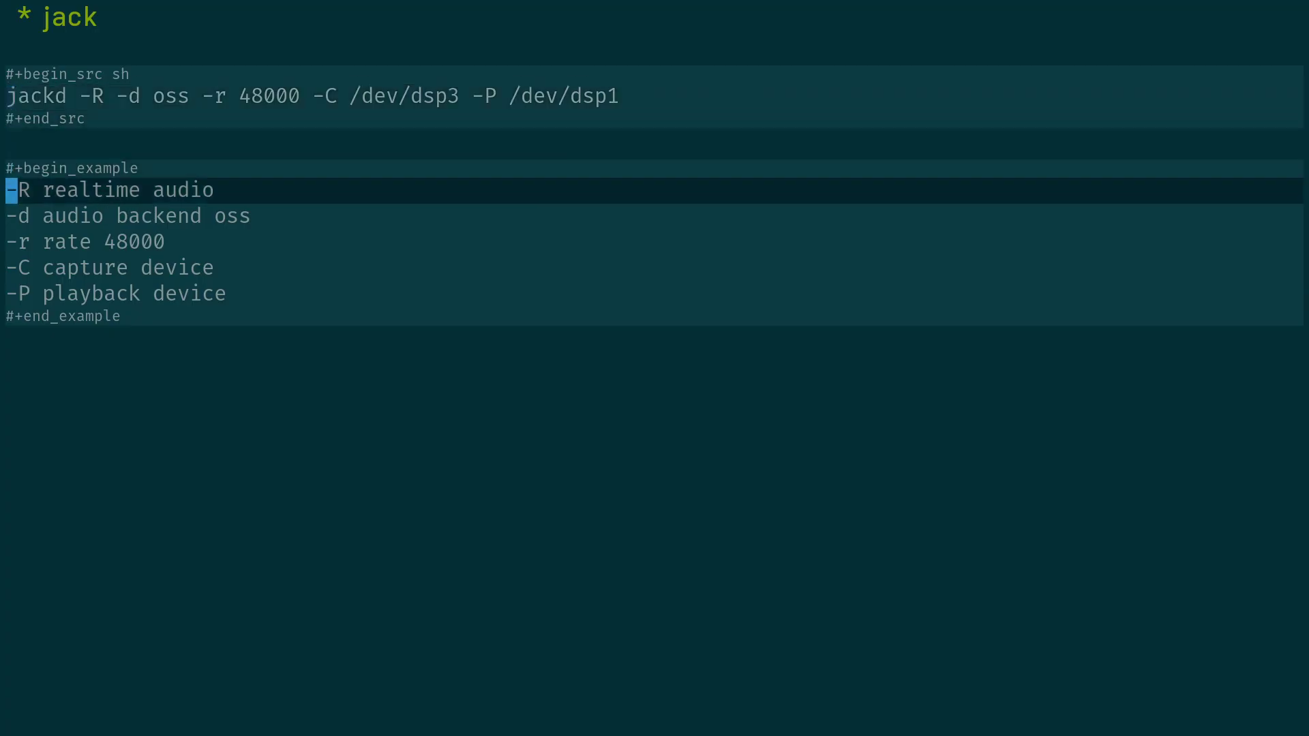
{"action": "left_click", "coordinate": [10, 215]}
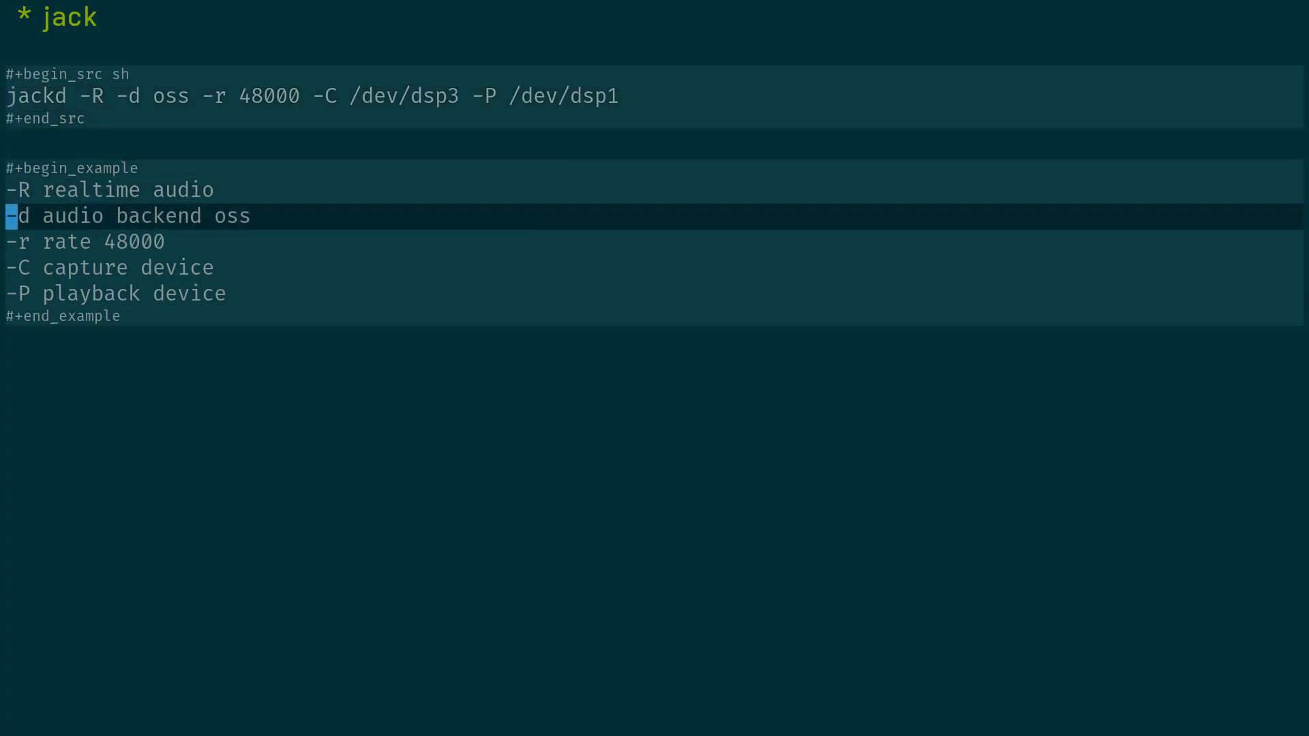
{"action": "left_click", "coordinate": [10, 242]}
{"action": "left_click", "coordinate": [11, 267]}
{"action": "left_click", "coordinate": [11, 293]}
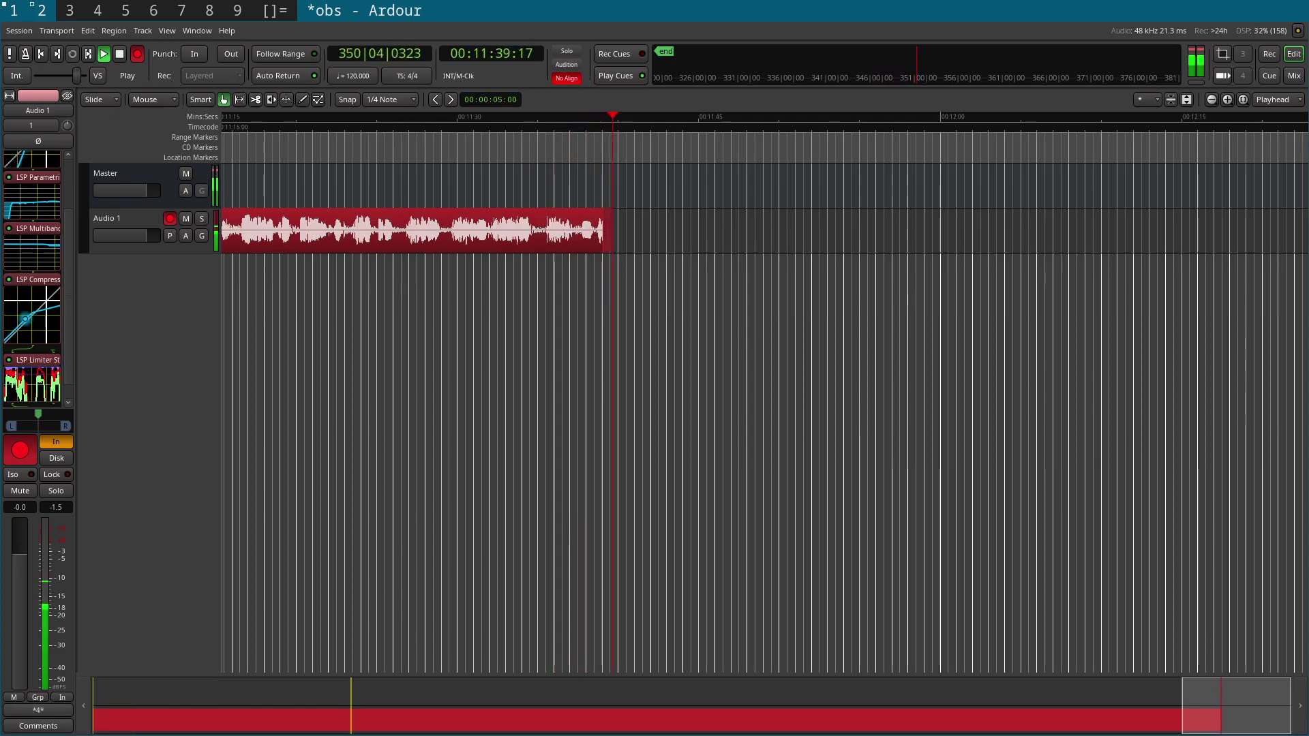
Page through the Ardour routing grid and monitor input slides to the obs studio install slide.
{"action": "left_click", "coordinate": [136, 219]}
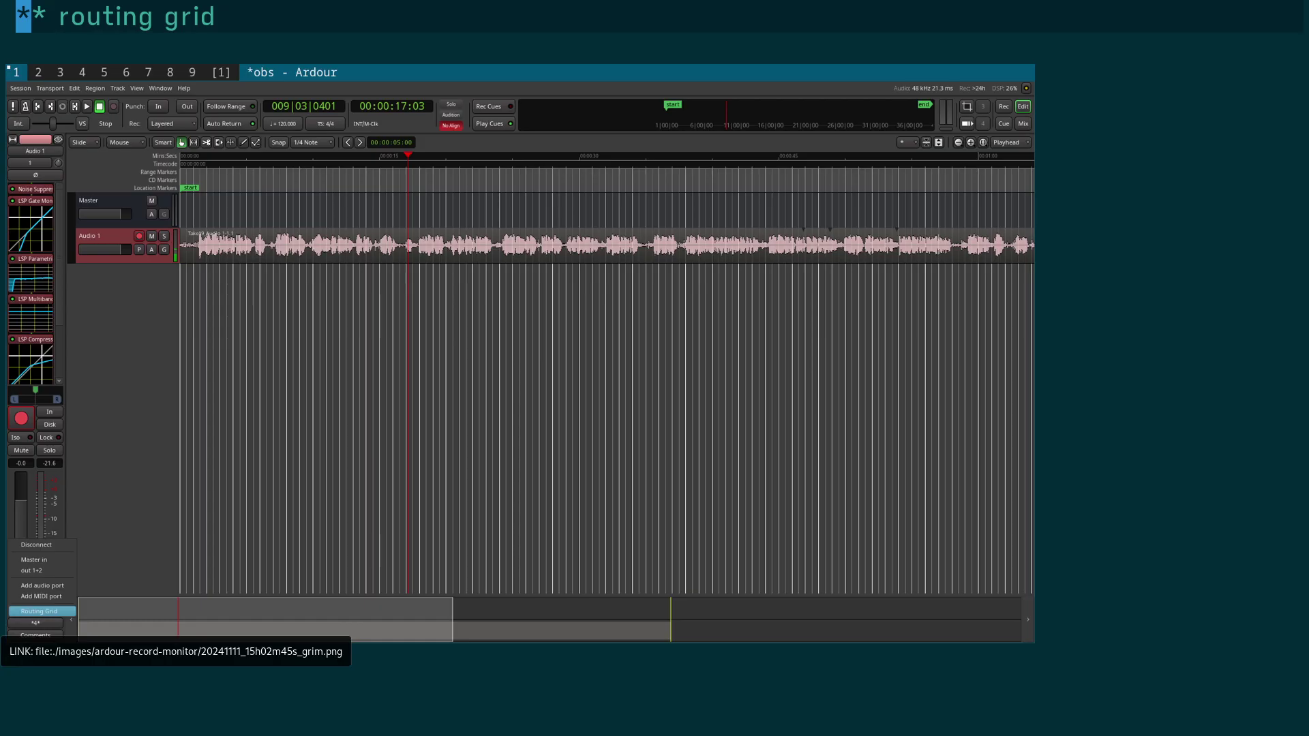
{"action": "key", "text": "Right"}
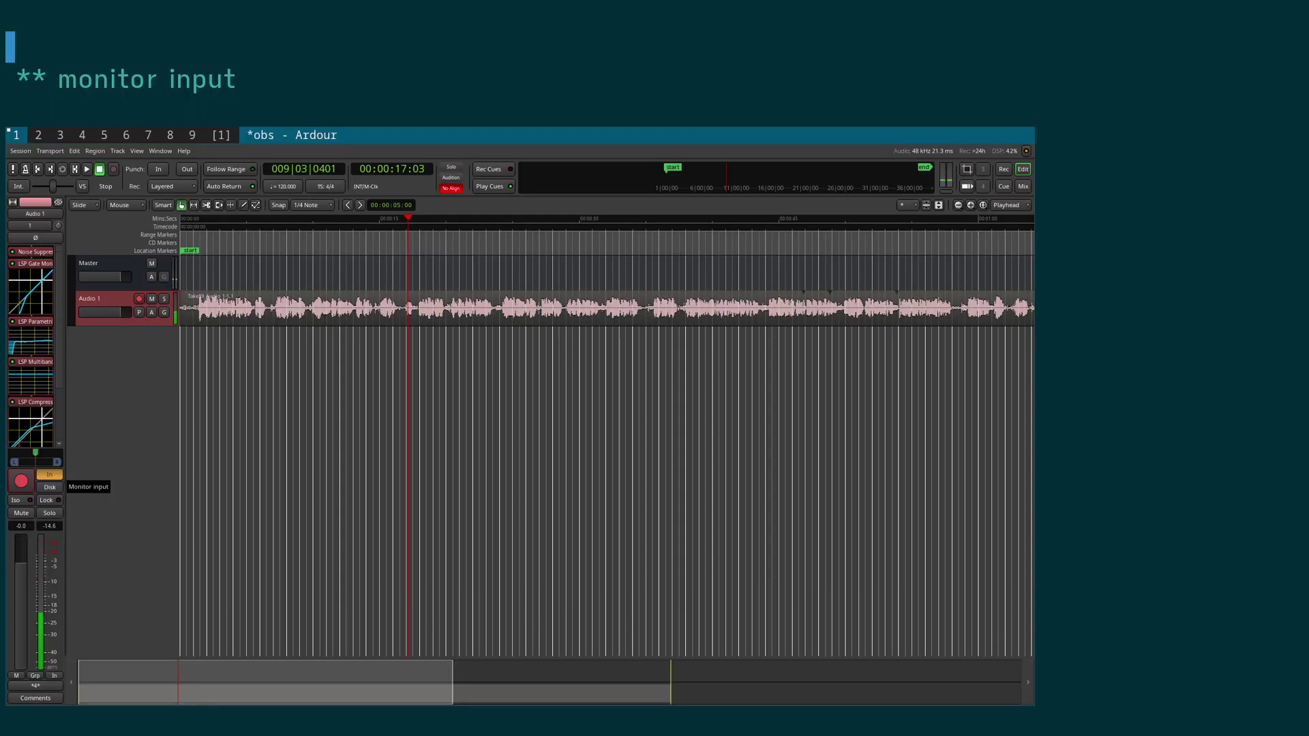
{"action": "scroll", "coordinate": [518, 368], "scroll_direction": "down", "scroll_amount": 2}
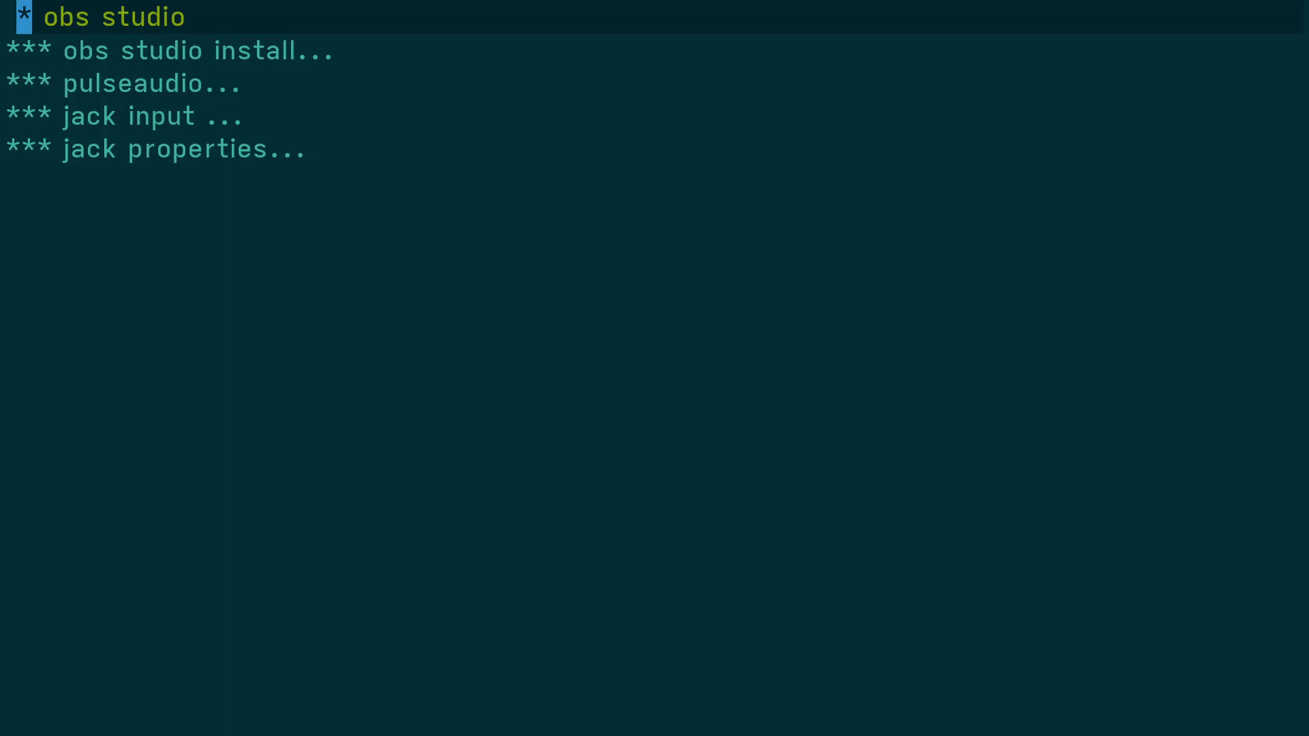
{"action": "key", "text": "Right"}
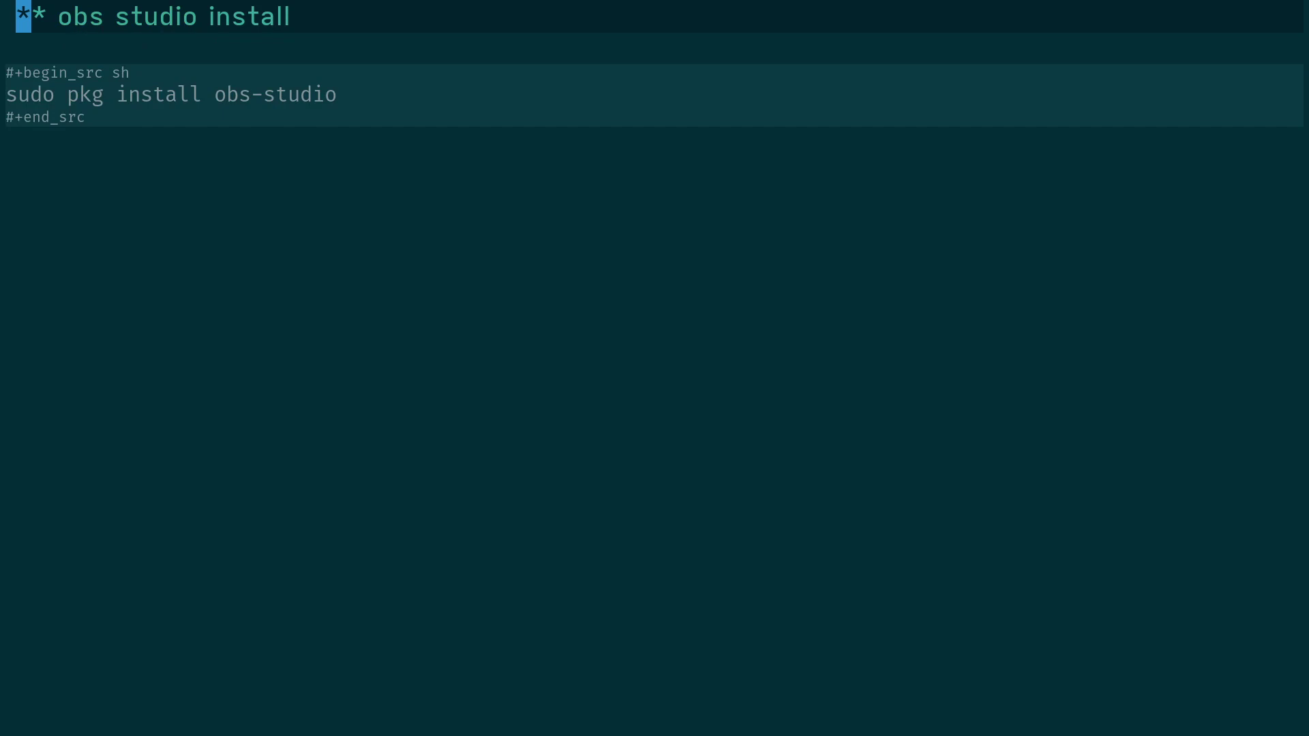
Show the pulseaudio slide and move the cursor to the "pulseaudio --start --daemonize 2>/dev/null" command.
{"action": "key", "text": "Right"}
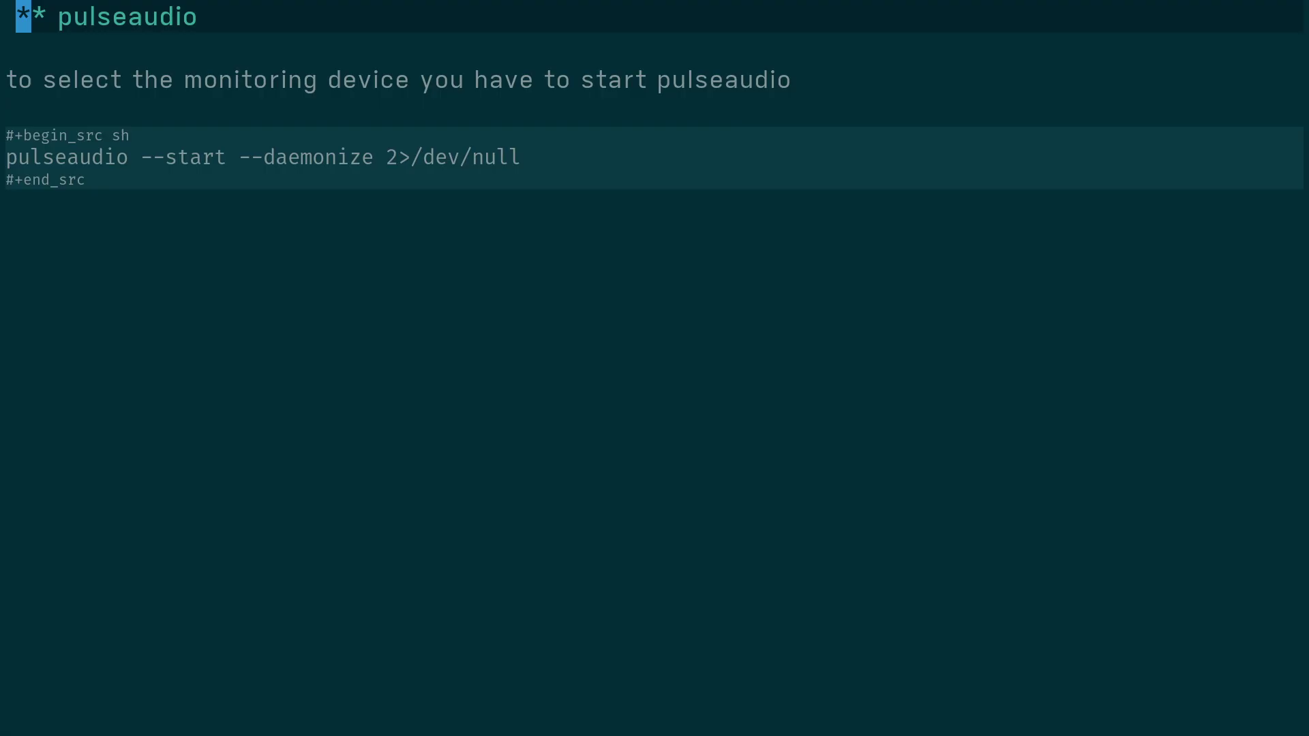
{"action": "key", "text": "j"}
{"action": "key", "text": "j"}
{"action": "key", "text": "j"}
{"action": "key", "text": "j"}
{"action": "key", "text": "j"}
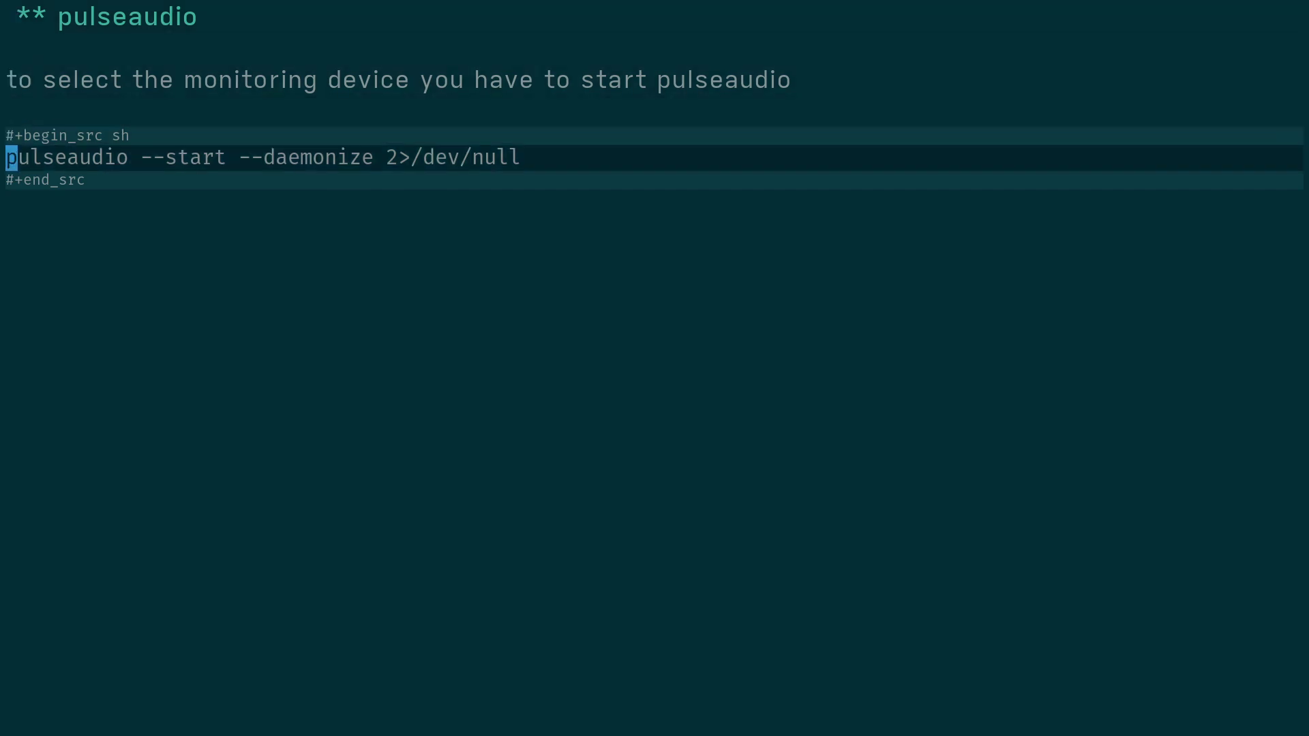
Walk the cursor along the pulseaudio start command past its --start option.
{"action": "key", "text": "l"}
{"action": "key", "text": "l"}
{"action": "key", "text": "l"}
{"action": "key", "text": "l"}
{"action": "key", "text": "l"}
{"action": "key", "text": "l"}
{"action": "key", "text": "l"}
{"action": "key", "text": "l"}
{"action": "key", "text": "l"}
{"action": "key", "text": "l"}
{"action": "key", "text": "l"}
{"action": "key", "text": "l"}
{"action": "key", "text": "l"}
{"action": "key", "text": "l"}
{"action": "key", "text": "l"}
{"action": "key", "text": "l"}
{"action": "key", "text": "l"}
{"action": "key", "text": "l"}
{"action": "key", "text": "l"}
{"action": "key", "text": "l"}
{"action": "key", "text": "l"}
{"action": "key", "text": "l"}
{"action": "key", "text": "l"}
{"action": "key", "text": "l"}
Show the jack input slide, followed by the jack properties slide for the JACK Input Client source.
{"action": "key", "text": "ctrl+f"}
{"action": "scroll", "coordinate": [518, 368], "scroll_direction": "down", "scroll_amount": 2}
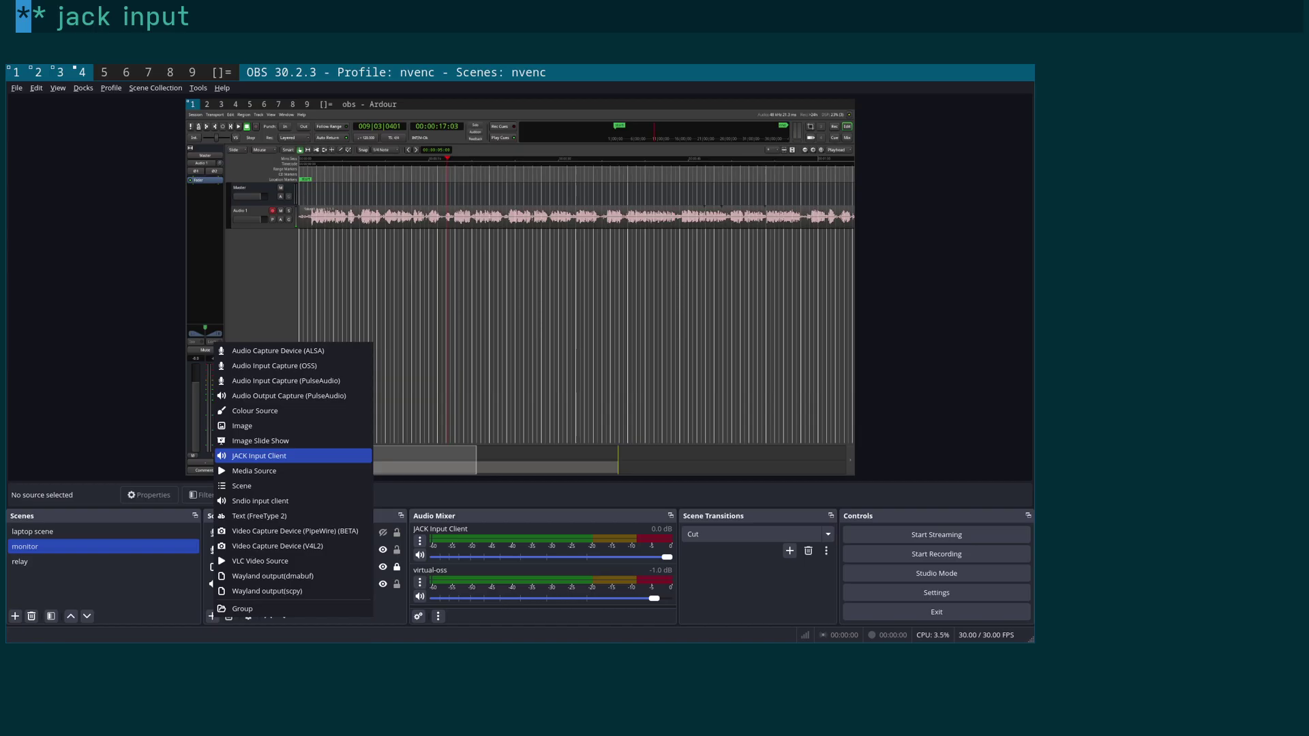
{"action": "key", "text": "Right"}
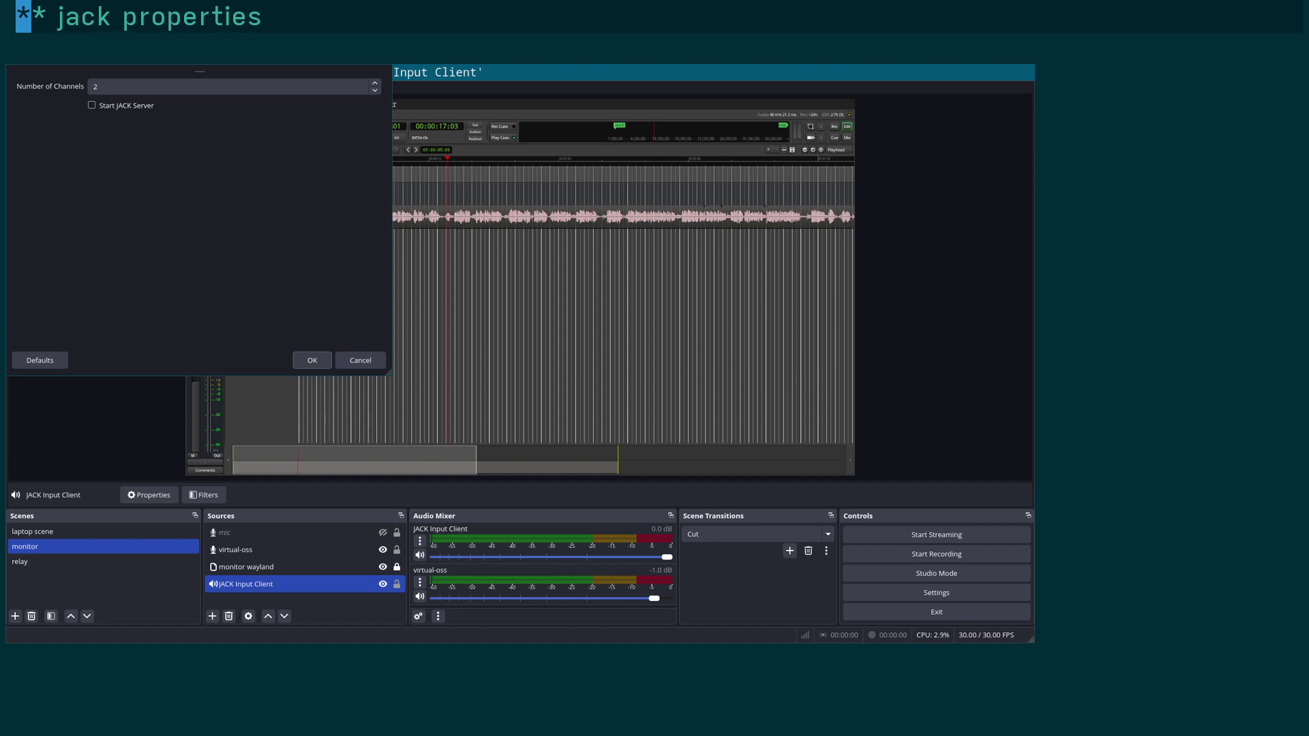
Show the ardour obs studio section's routing grid slide and switch to the obs session in Ardour.
{"action": "key", "text": "Right"}
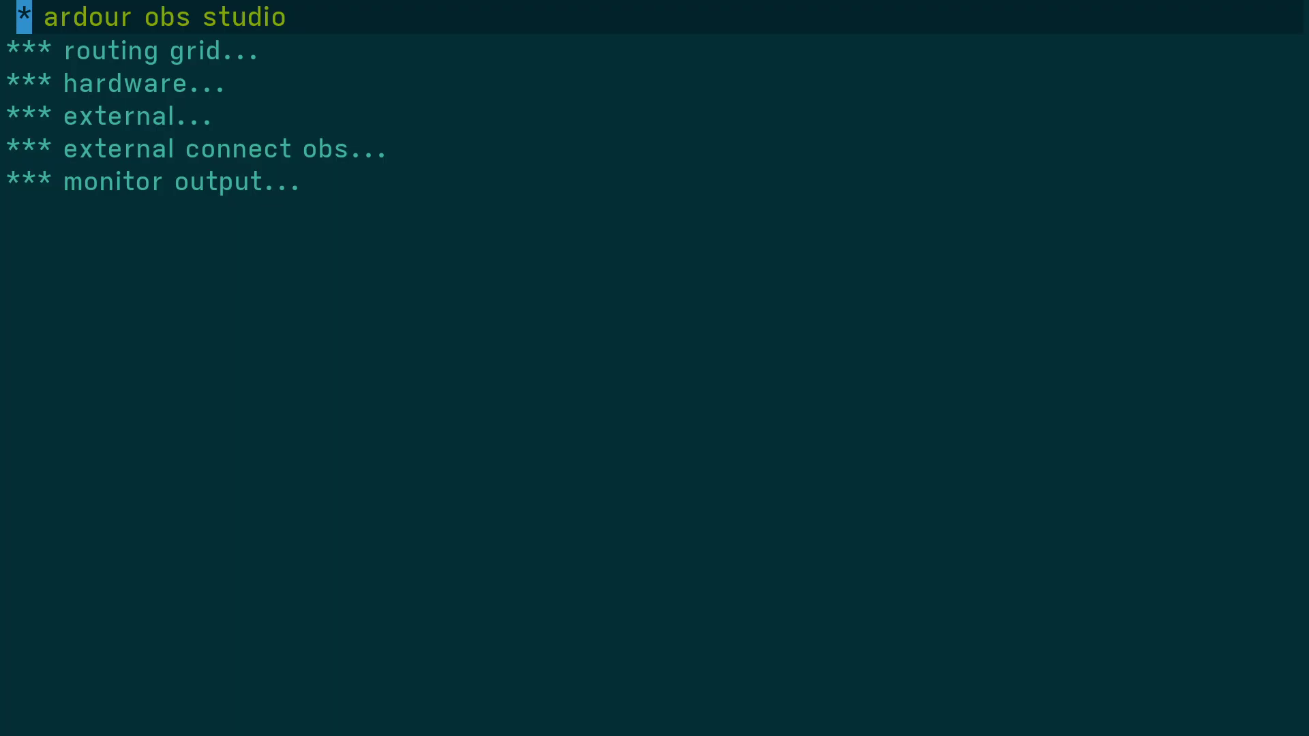
{"action": "key", "text": "Right"}
{"action": "scroll", "coordinate": [518, 368], "scroll_direction": "down", "scroll_amount": 2}
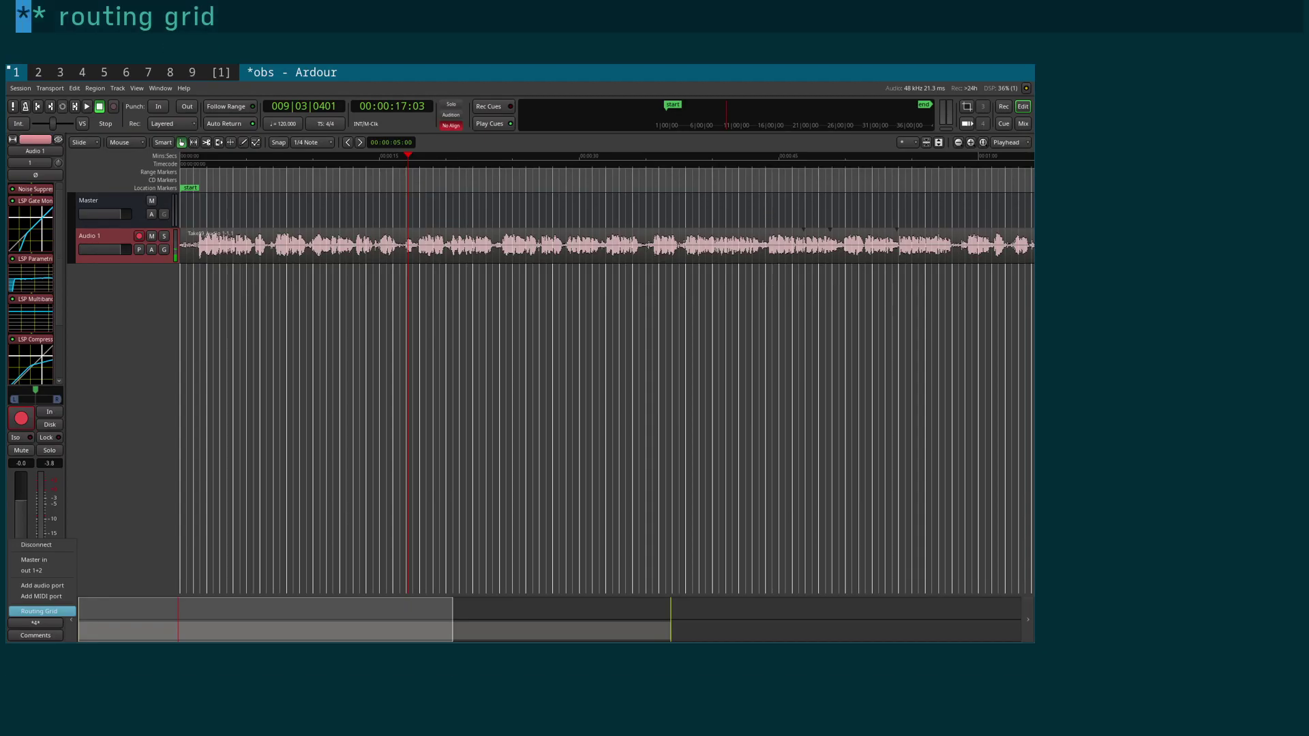
{"action": "key", "text": "super+2"}
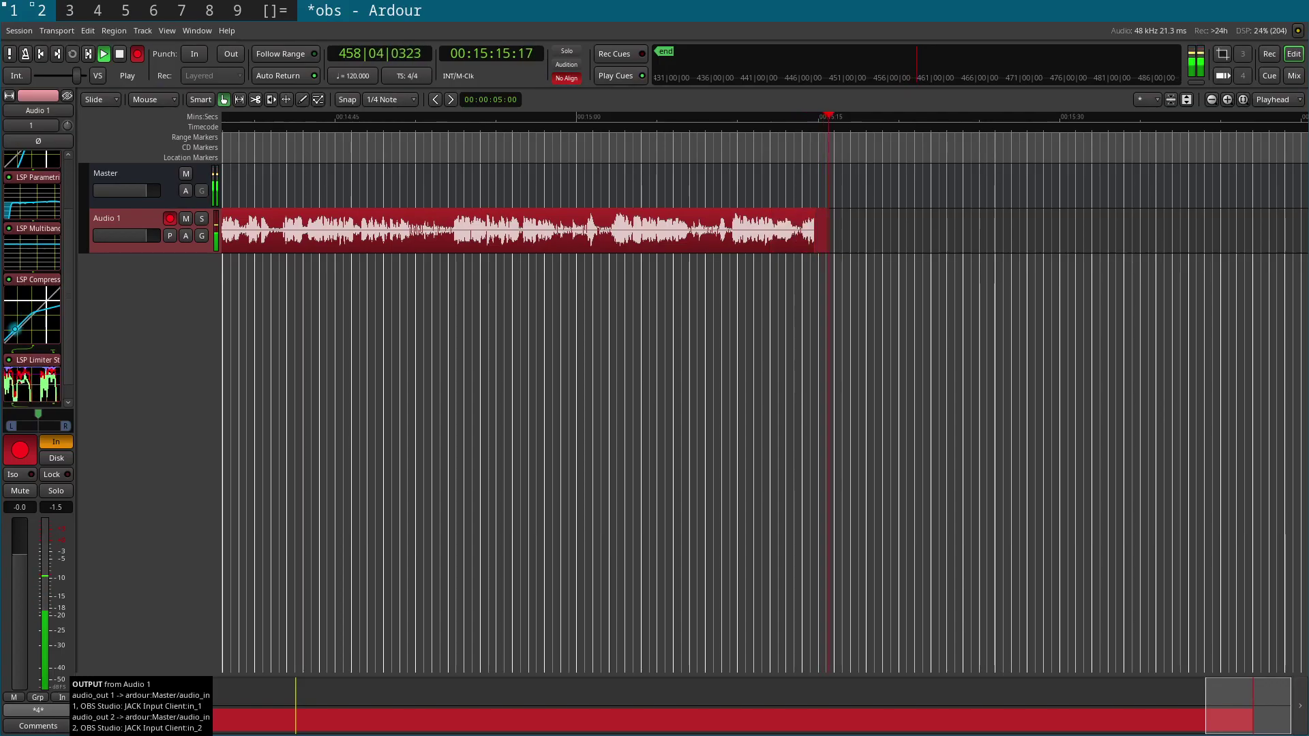
Return to the slides and advance from the routing grid slide to the hardware slide showing the Master output grid.
{"action": "key", "text": "super+1"}
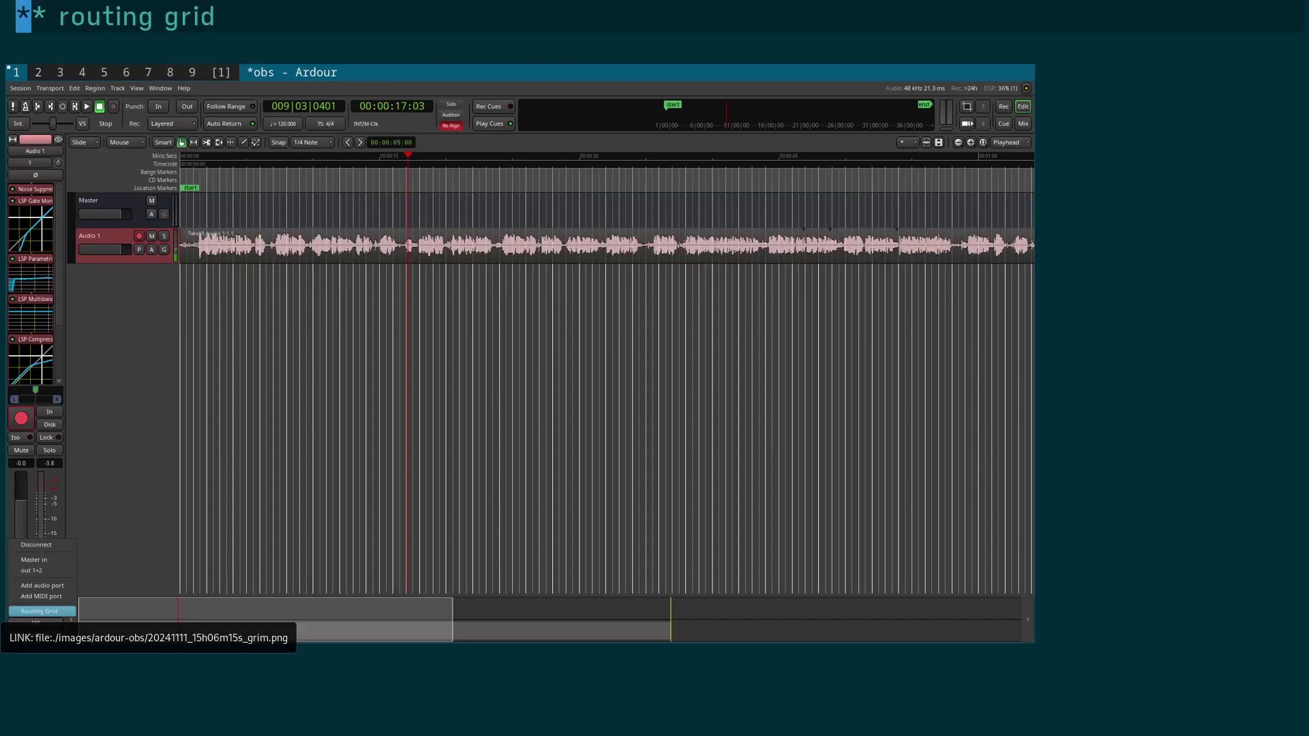
{"action": "scroll", "coordinate": [518, 369], "scroll_direction": "down", "scroll_amount": 2}
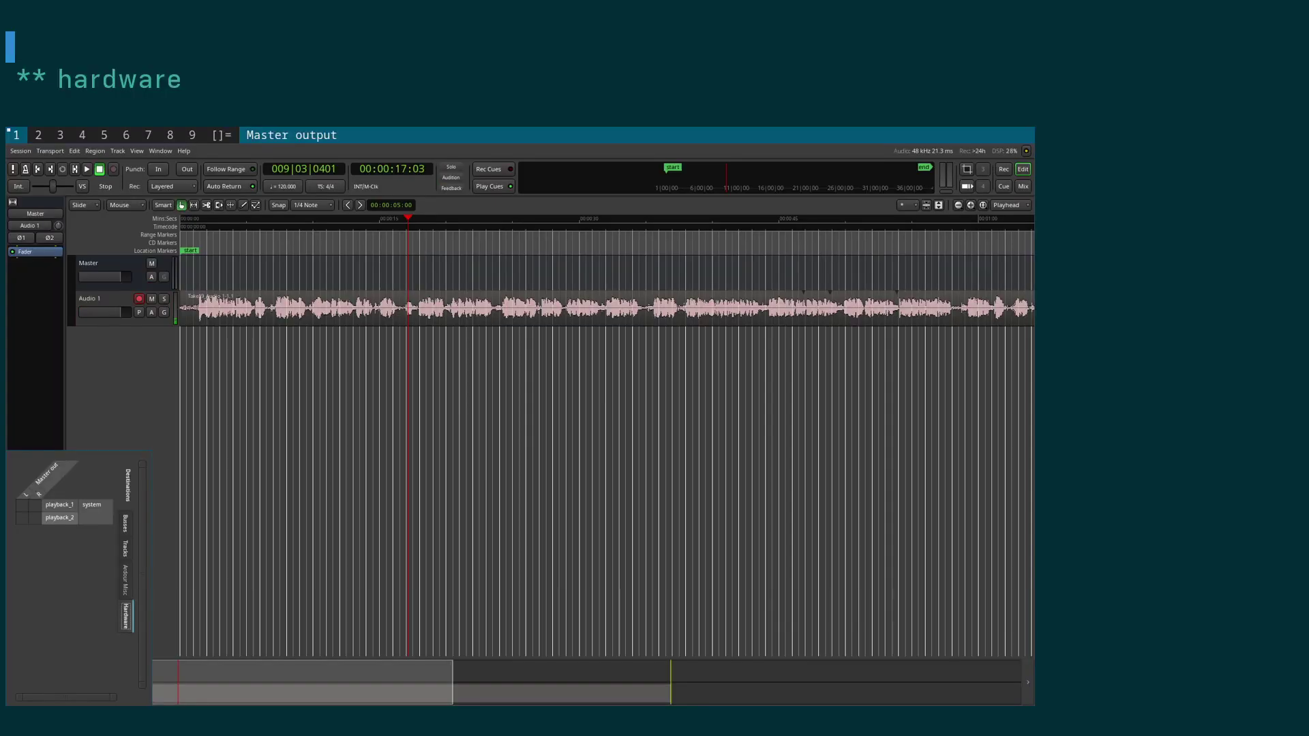
{"action": "scroll", "coordinate": [519, 368], "scroll_direction": "down", "scroll_amount": 2}
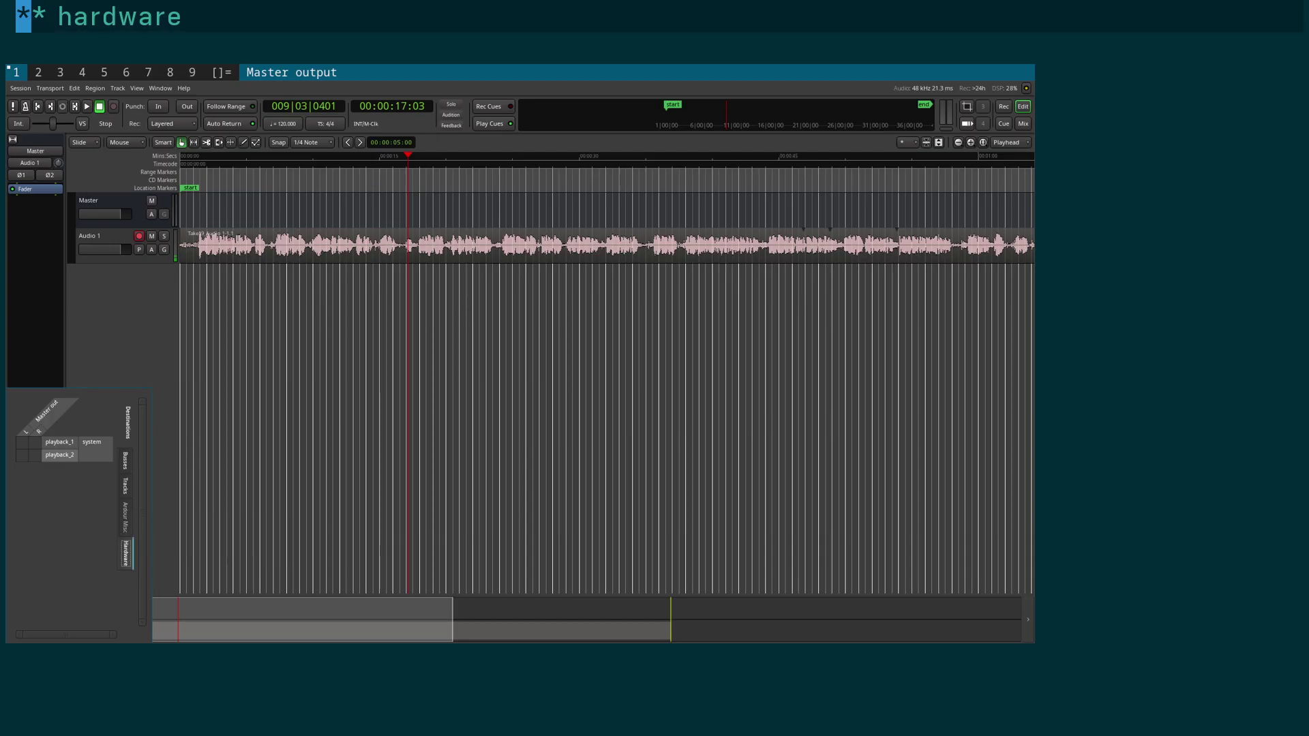
Show the external slides for connecting Audio 1's output to the OBS Studio JACK Input Client, ending on the monitor output slide.
{"action": "key", "text": "Right"}
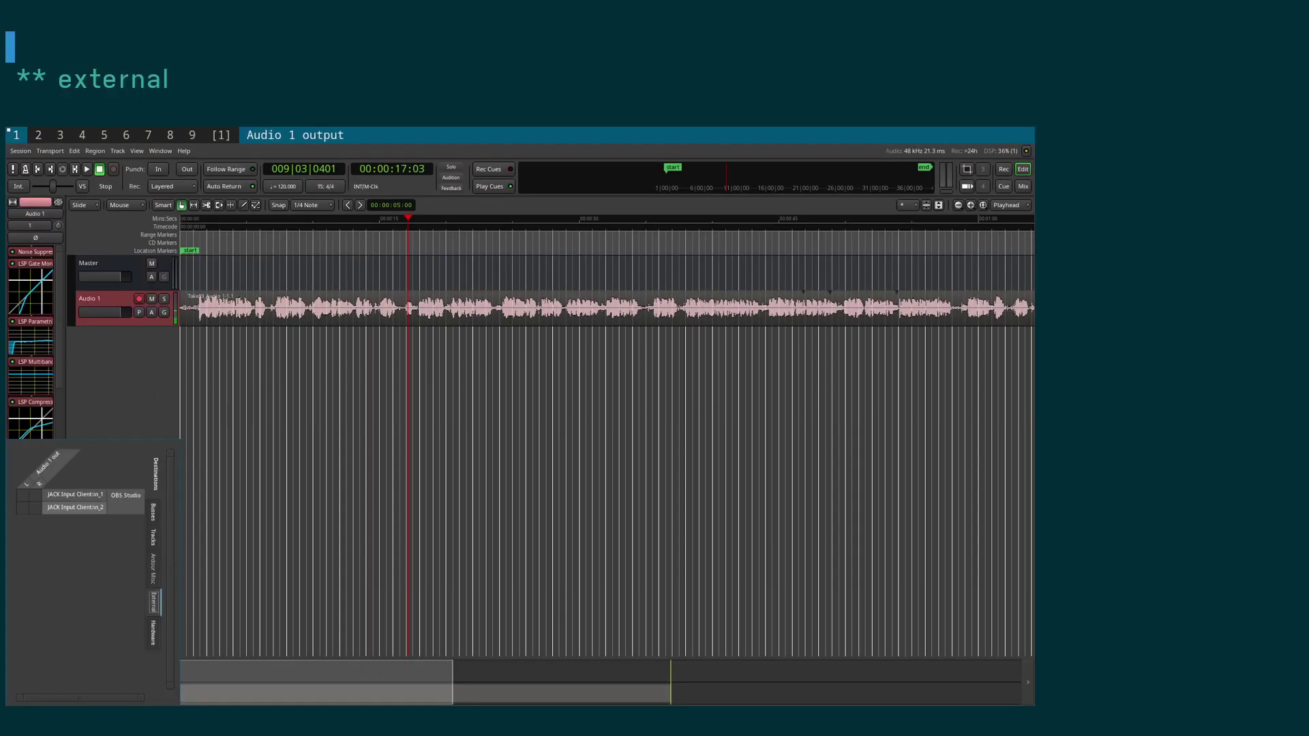
{"action": "scroll", "coordinate": [519, 368], "scroll_direction": "down", "scroll_amount": 1}
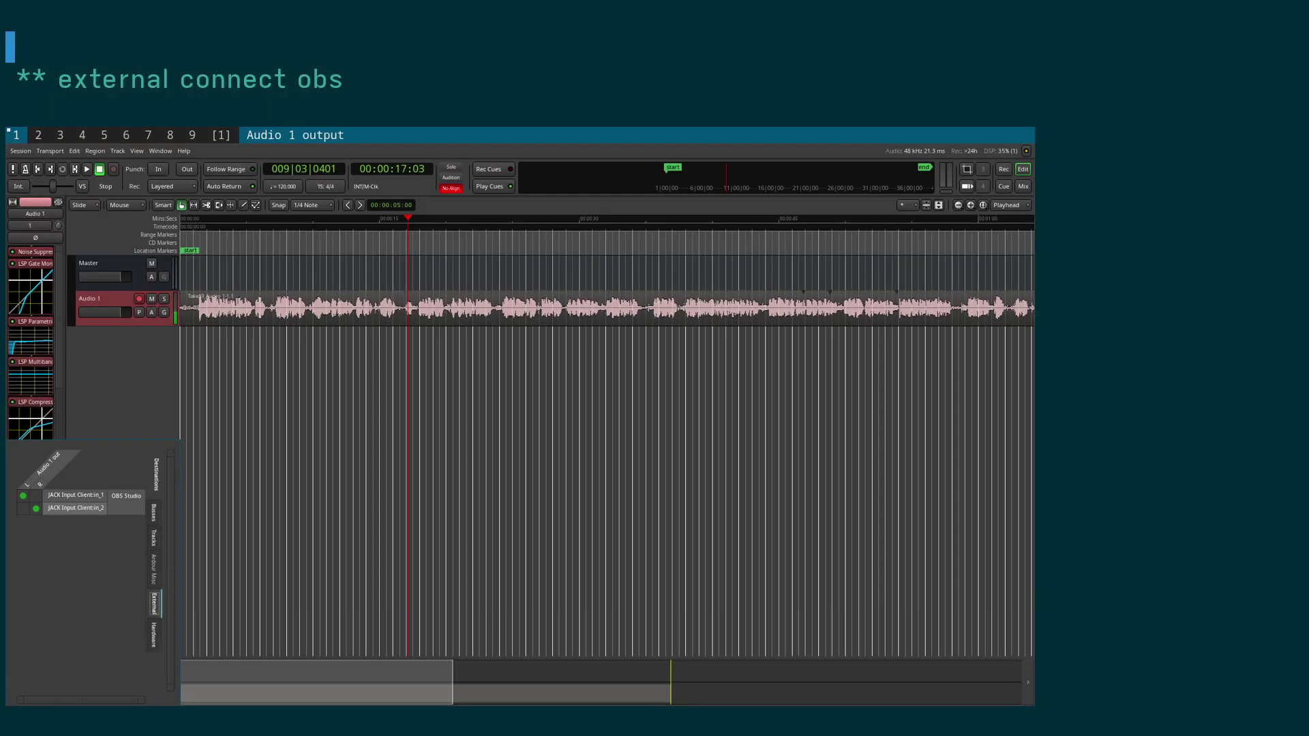
{"action": "scroll", "coordinate": [7, 437], "scroll_direction": "down", "scroll_amount": 2}
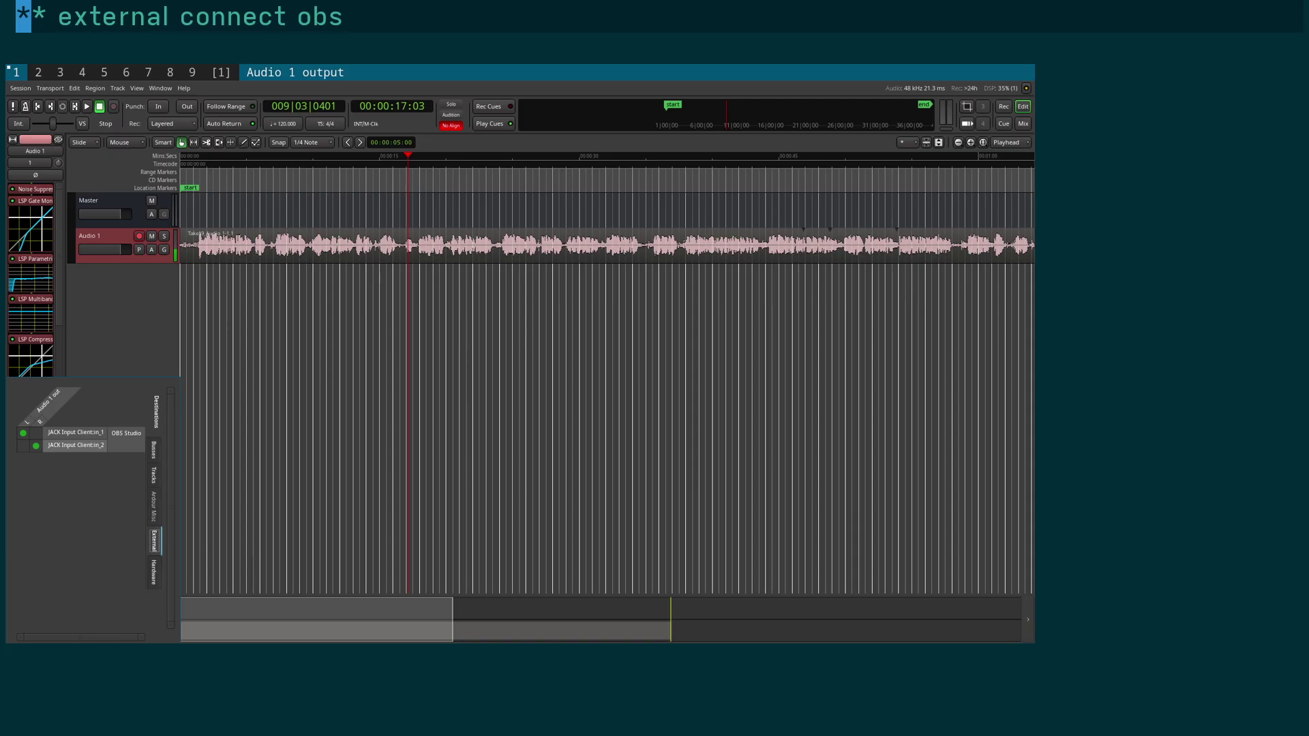
{"action": "key", "text": "Right"}
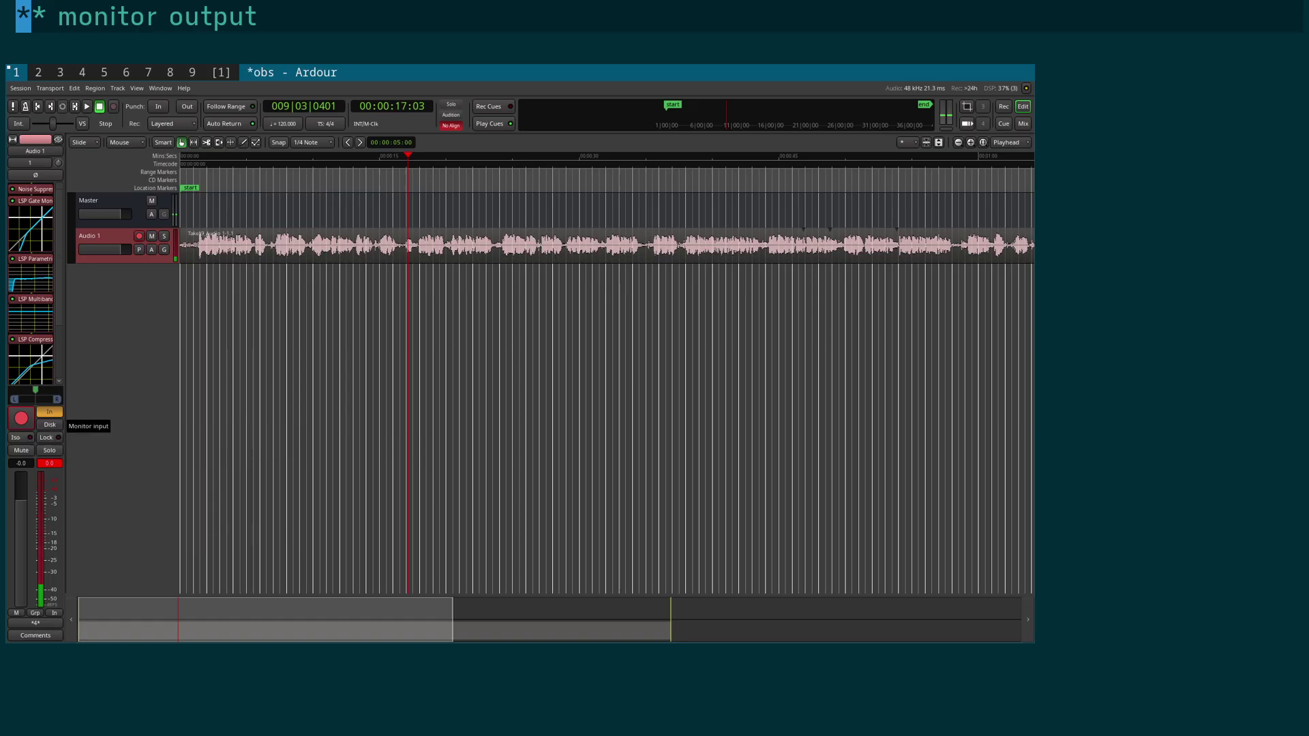
Show the plugins overview and its install slides for Invada-studio-plugins-lv2, x42-plugins-lv2 and Lsp-plugins-lv2.
{"action": "key", "text": "Right"}
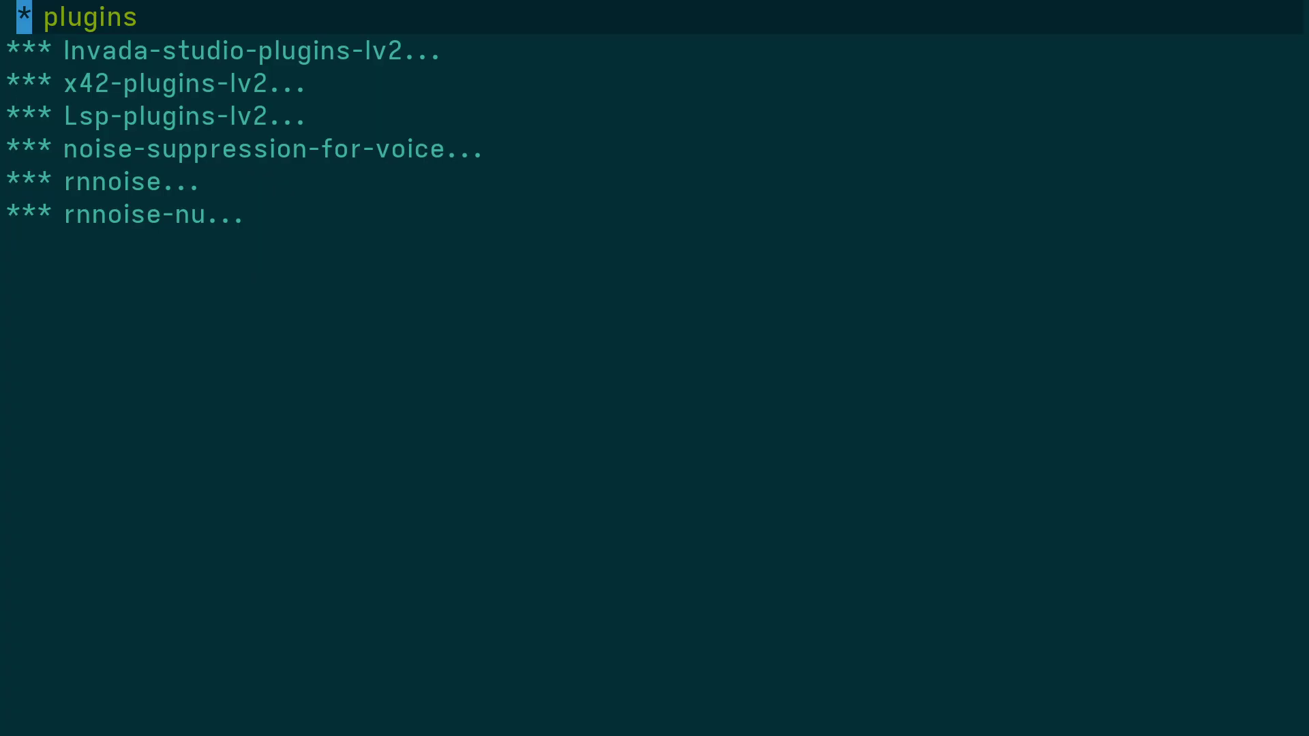
{"action": "key", "text": "Right"}
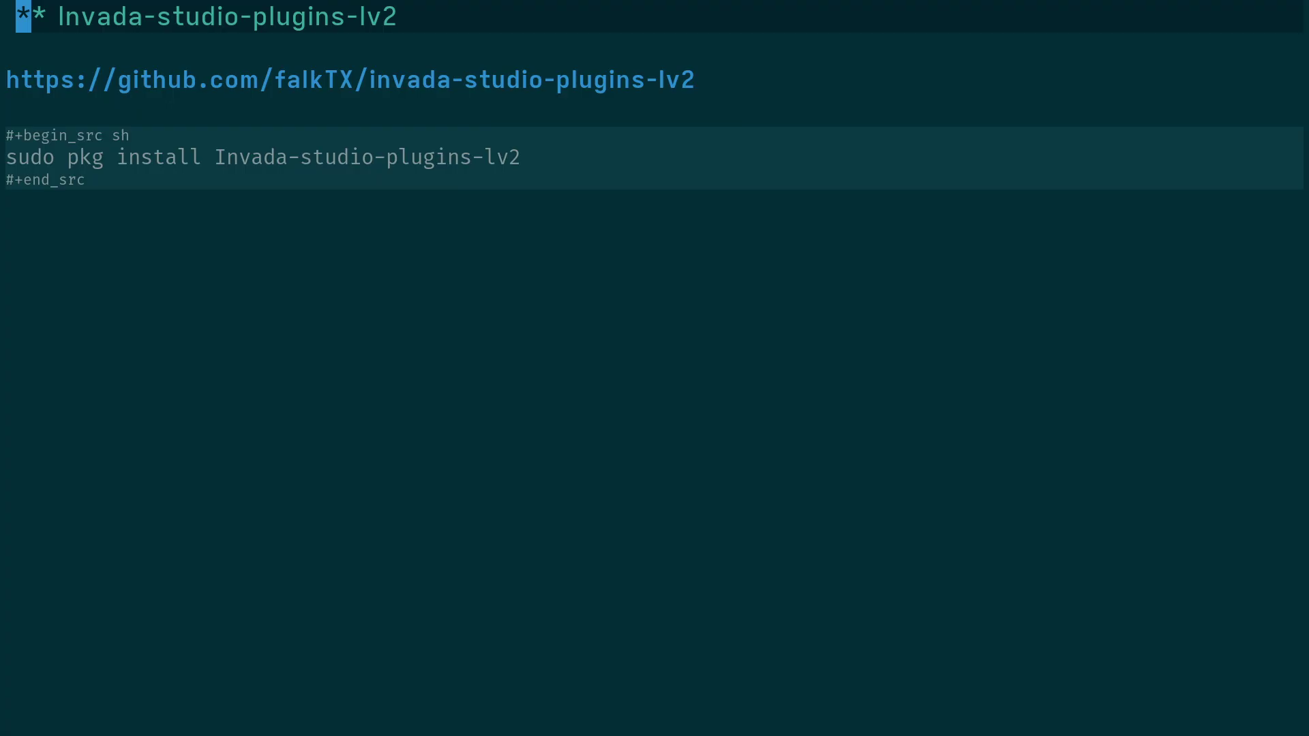
{"action": "key", "text": "Right"}
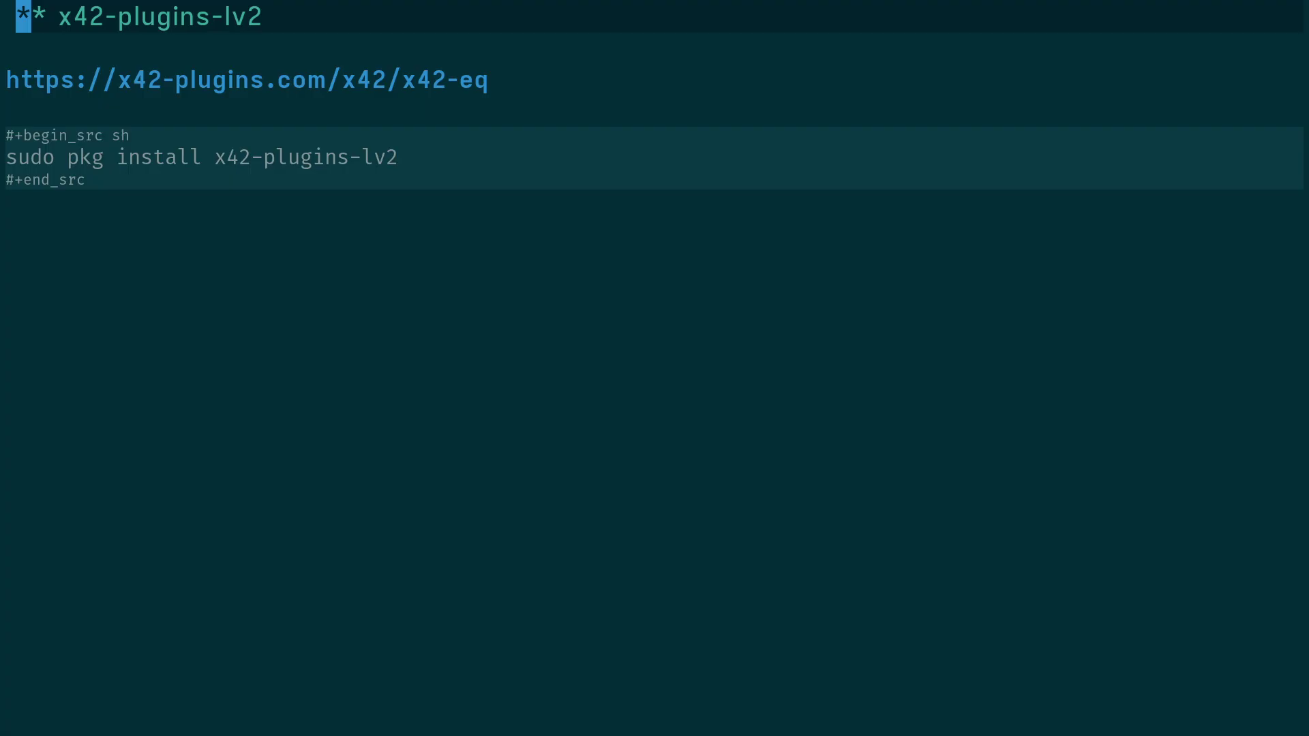
{"action": "key", "text": "Right"}
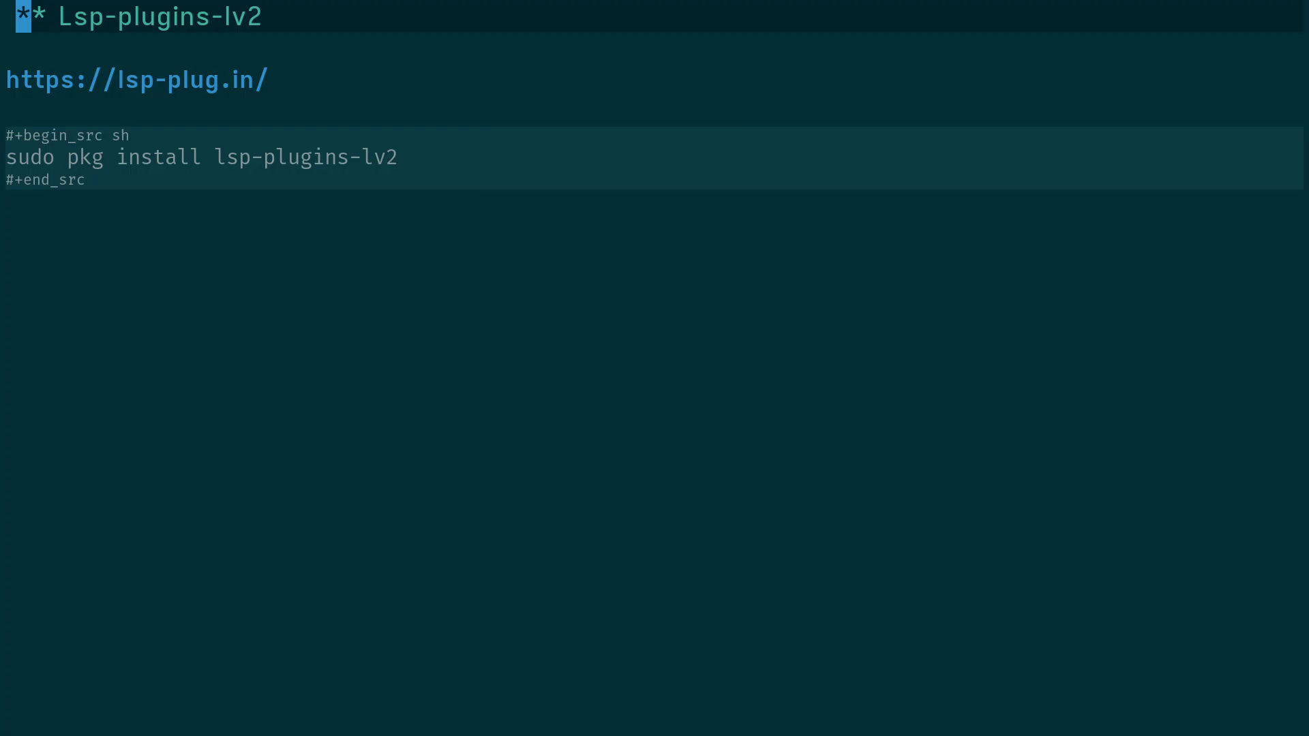
Show the install slides for noise-suppression-for-voice, rnnoise and rnnoise-nu, going back once to the rnnoise slide.
{"action": "key", "text": "Right"}
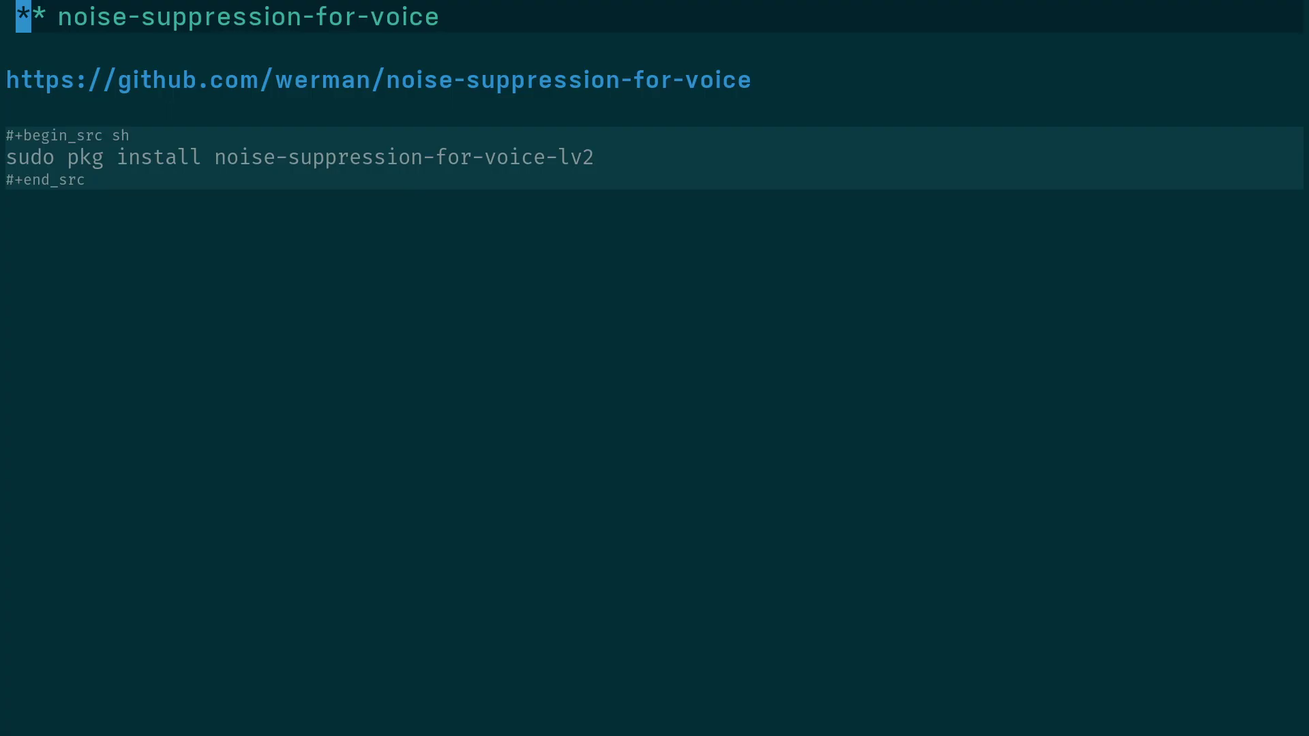
{"action": "key", "text": "Right"}
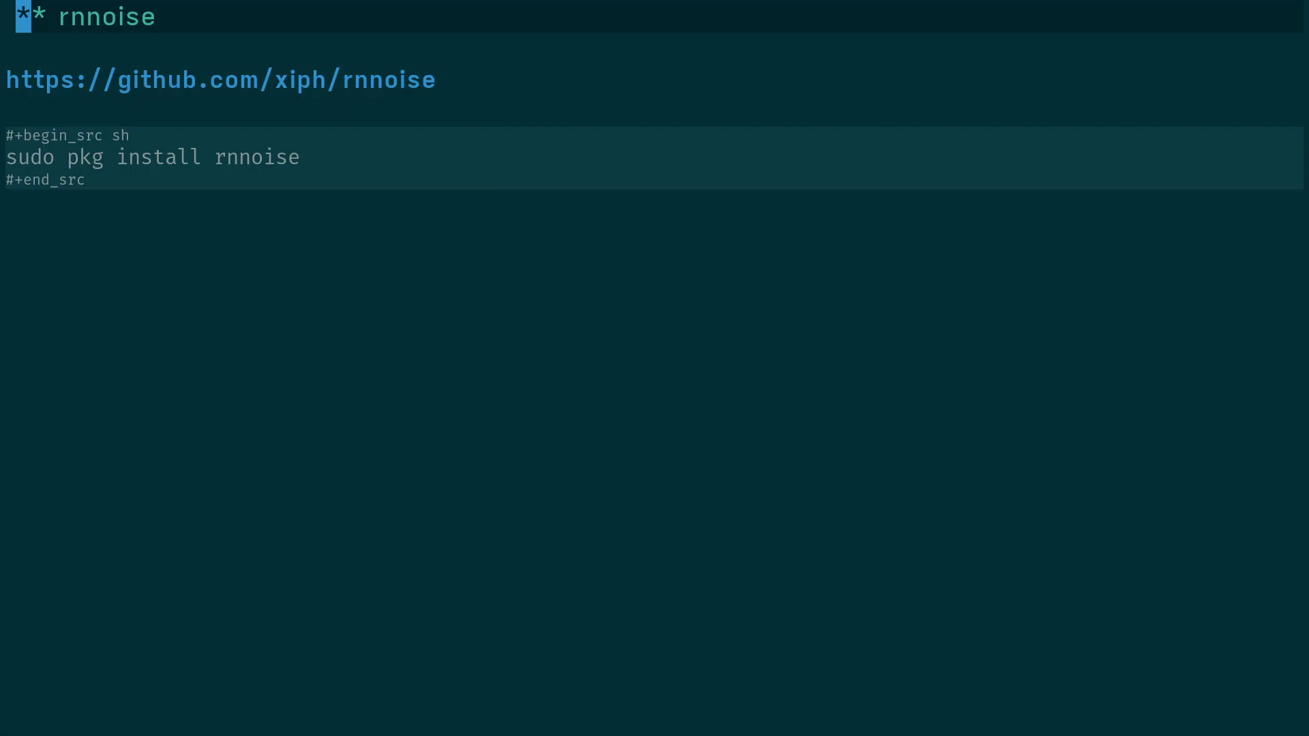
{"action": "key", "text": "Right"}
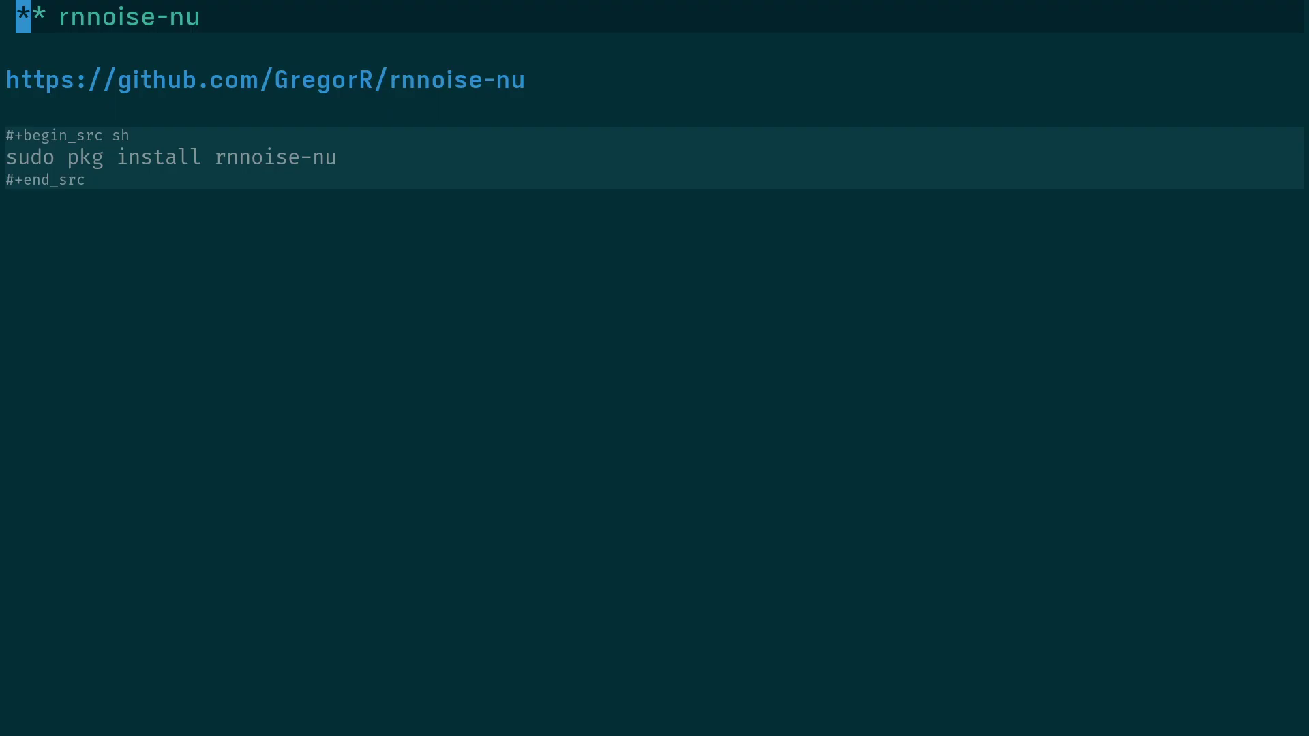
{"action": "key", "text": "Left"}
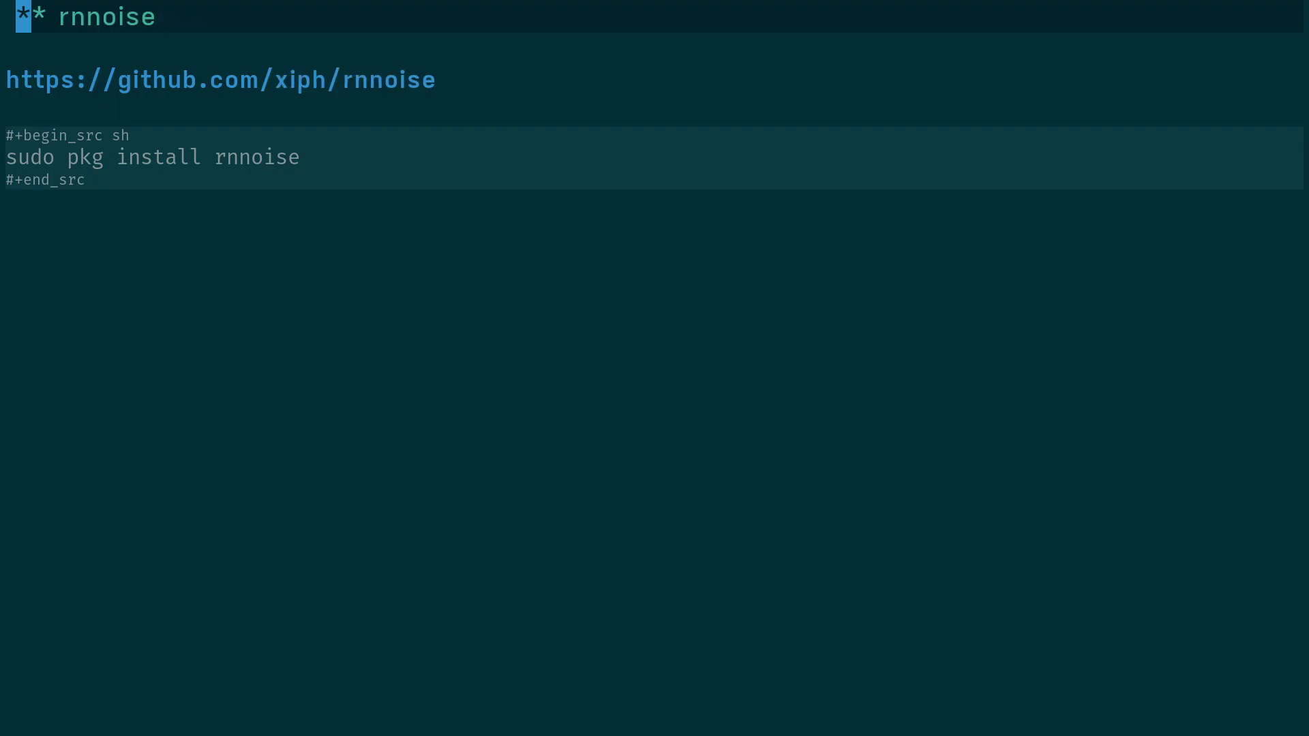
{"action": "key", "text": "Right"}
{"action": "key", "text": "Right"}
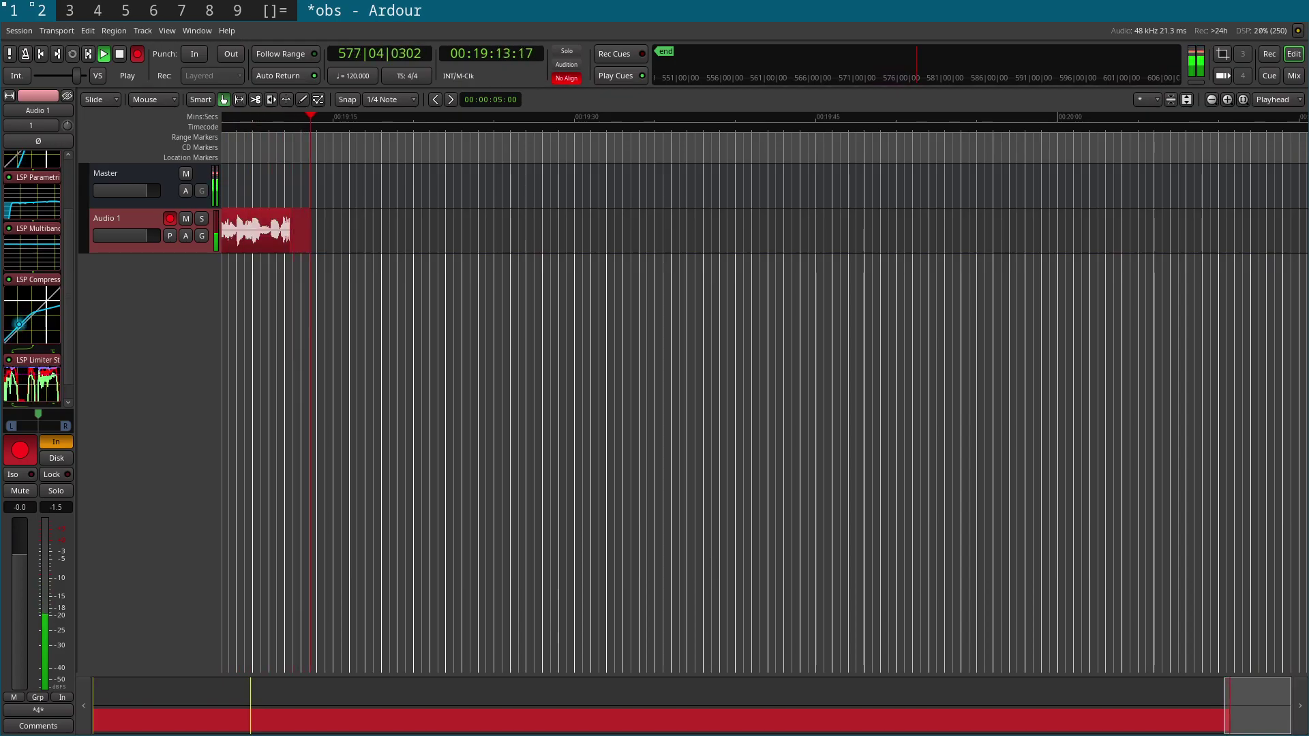
Bypass the limiter, compressor, multiband compressor and parametric equalizer in Audio 1's plugin chain in Ardour.
{"action": "scroll", "coordinate": [32, 279], "scroll_direction": "down", "scroll_amount": 1}
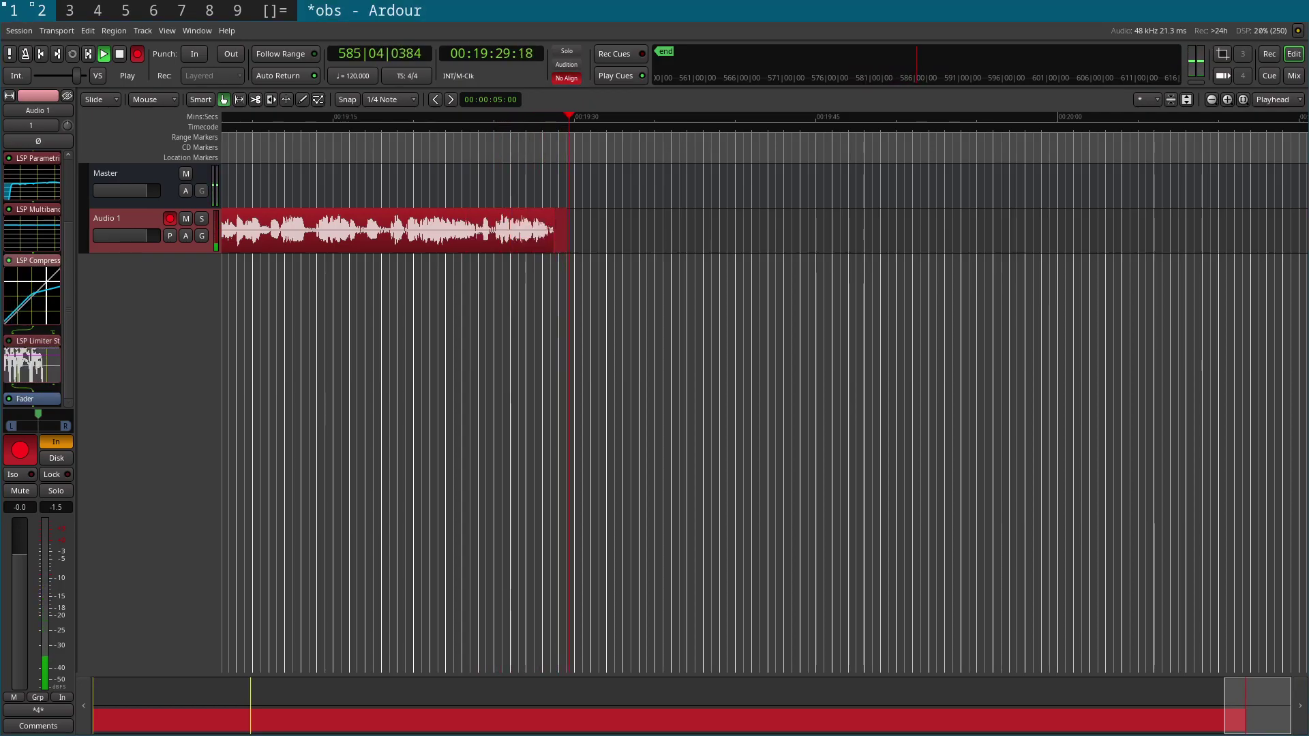
{"action": "scroll", "coordinate": [32, 280], "scroll_direction": "up", "scroll_amount": 2}
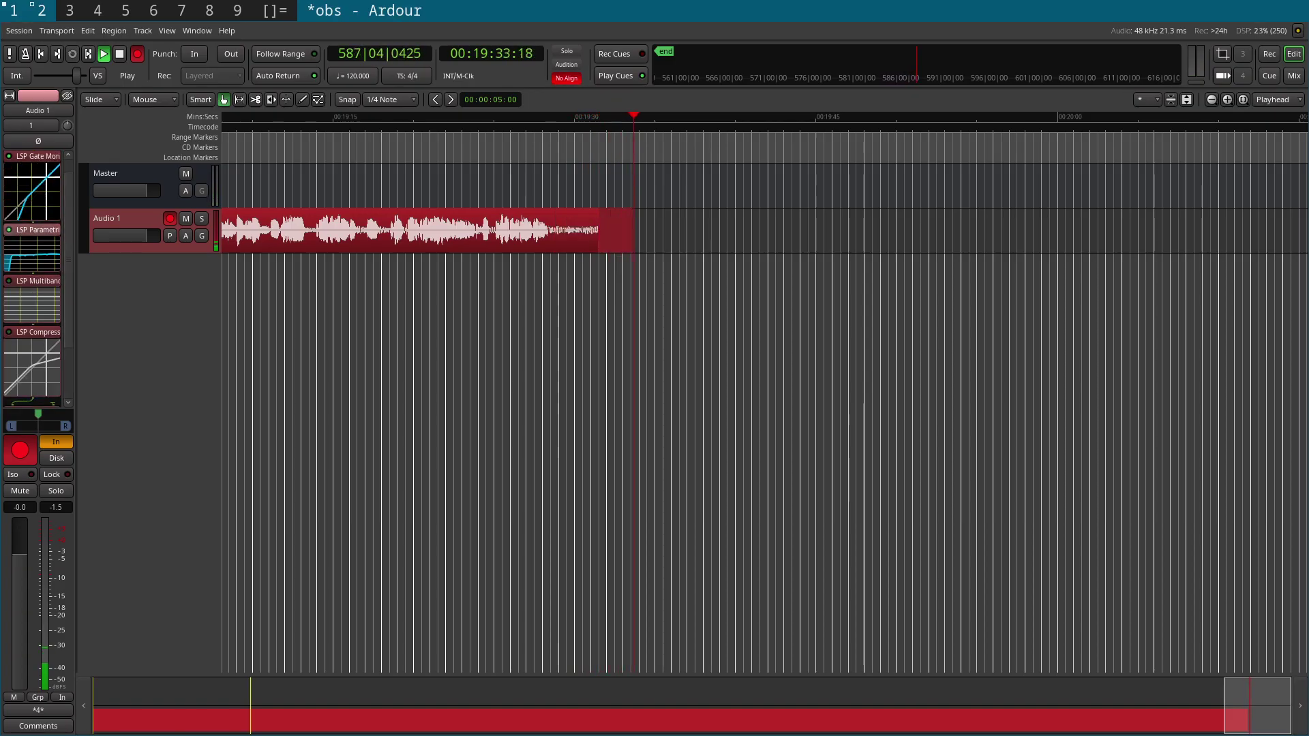
{"action": "scroll", "coordinate": [32, 279], "scroll_direction": "up", "scroll_amount": 1}
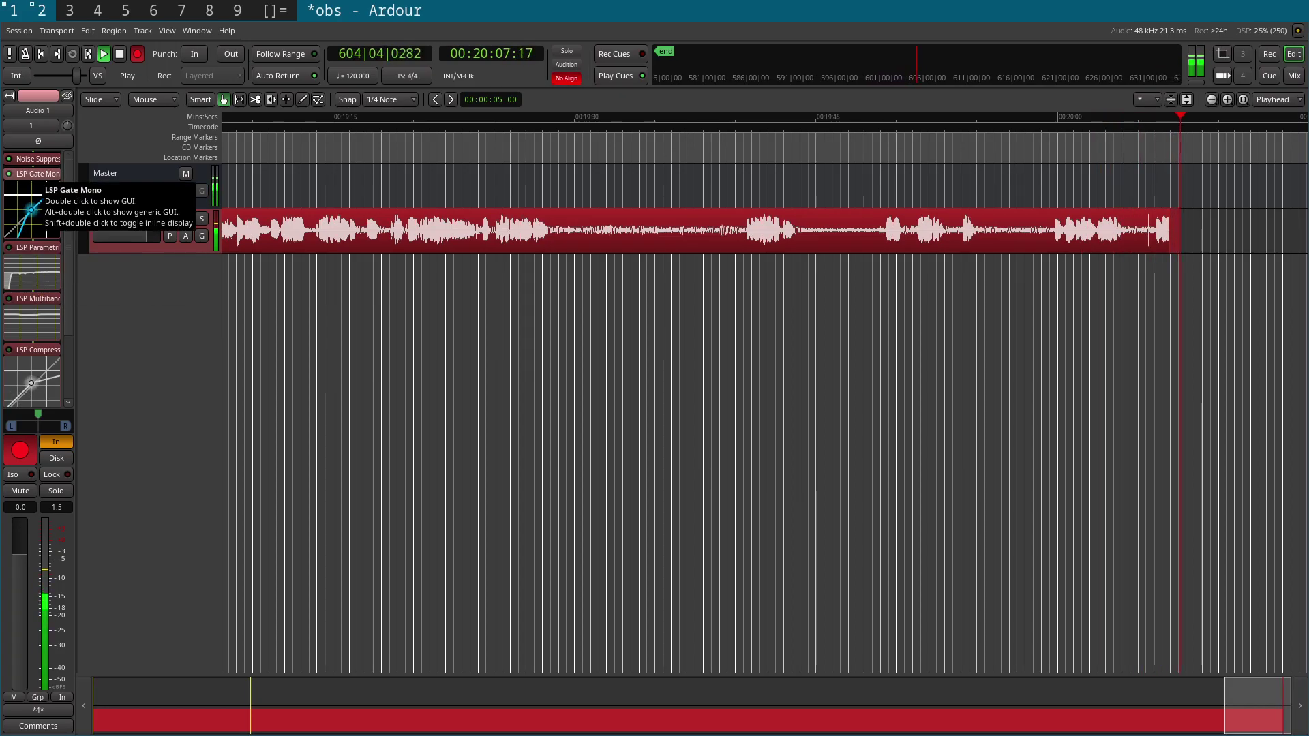
View the settings of Audio 1's LSP Gate Mono and Noise Suppressor for Voice plugins, closing each window after viewing.
{"action": "double_click", "coordinate": [34, 175]}
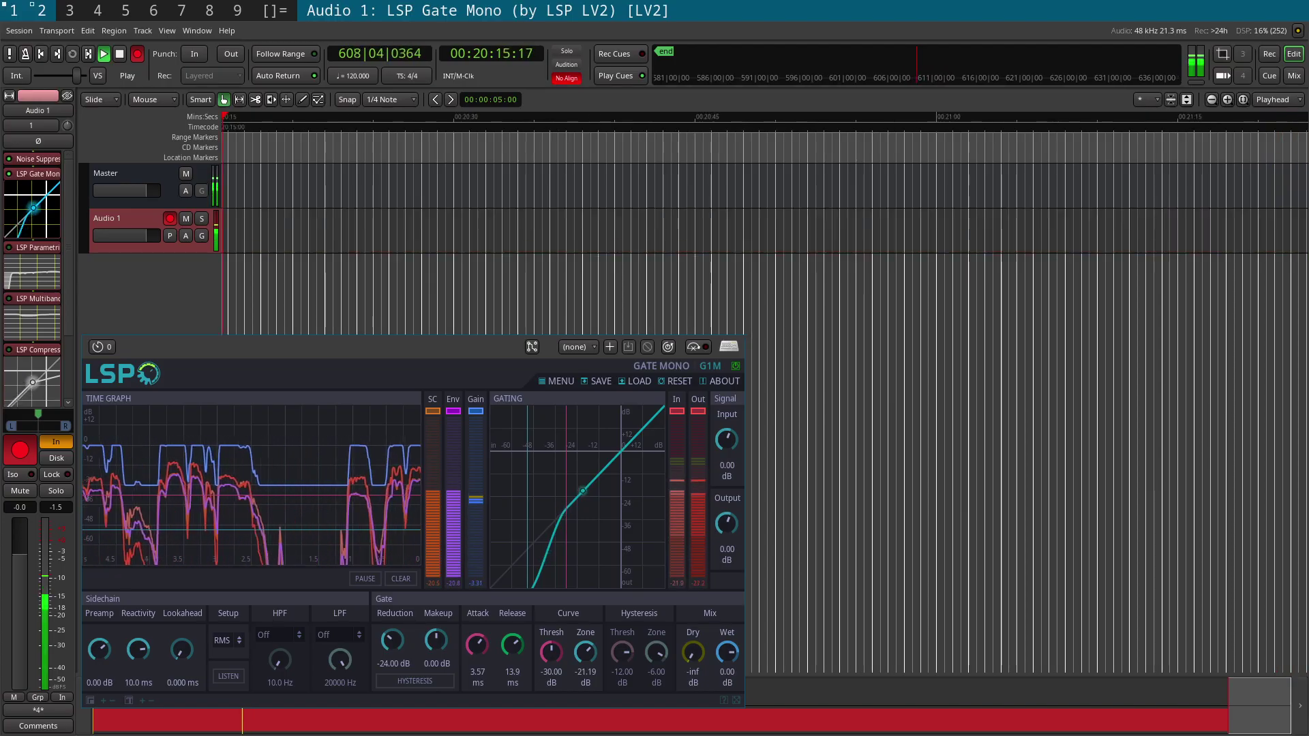
{"action": "key", "text": "super+shift+c"}
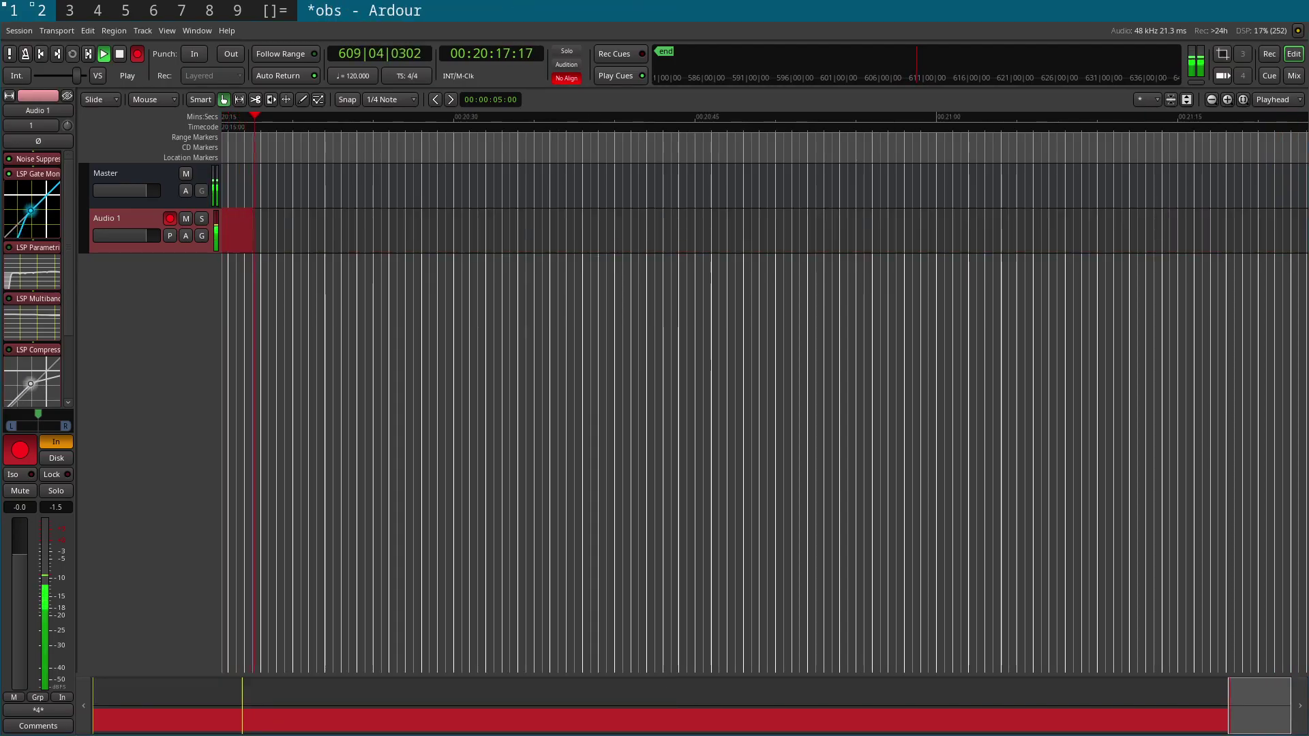
{"action": "double_click", "coordinate": [38, 159]}
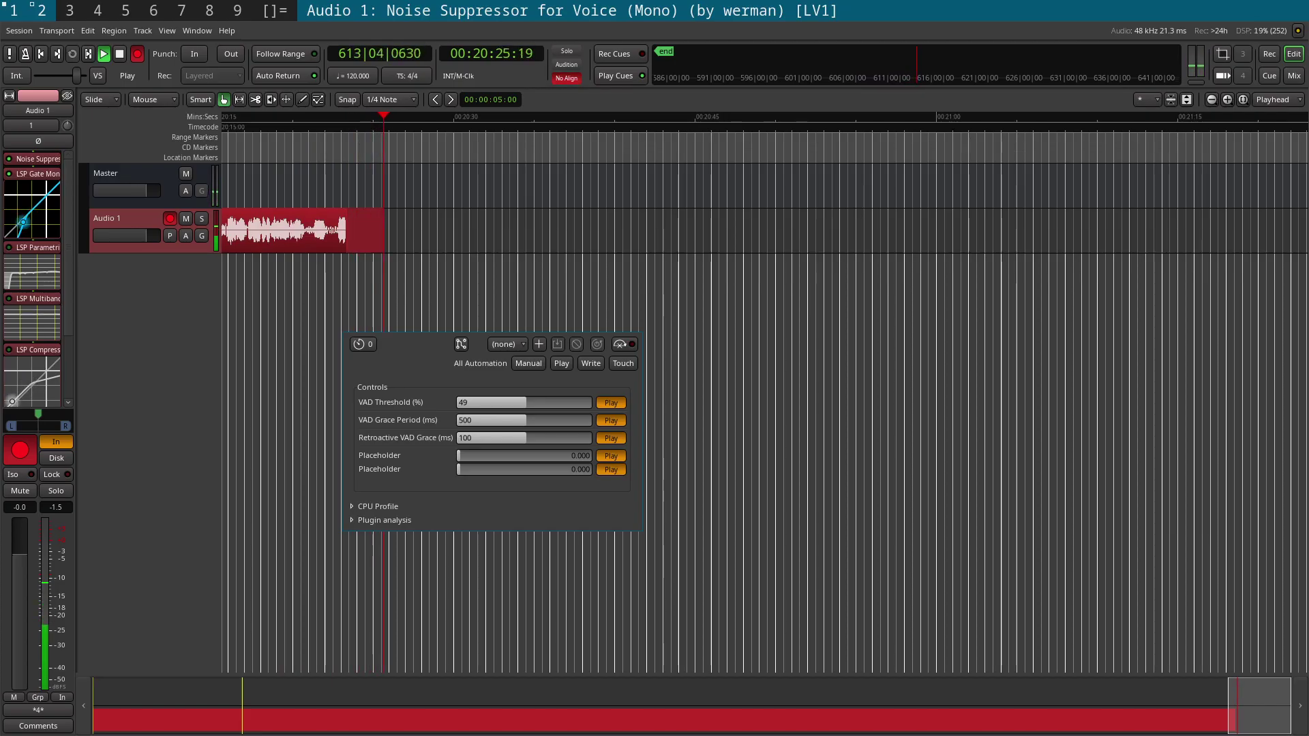
{"action": "key", "text": "alt+shift+c"}
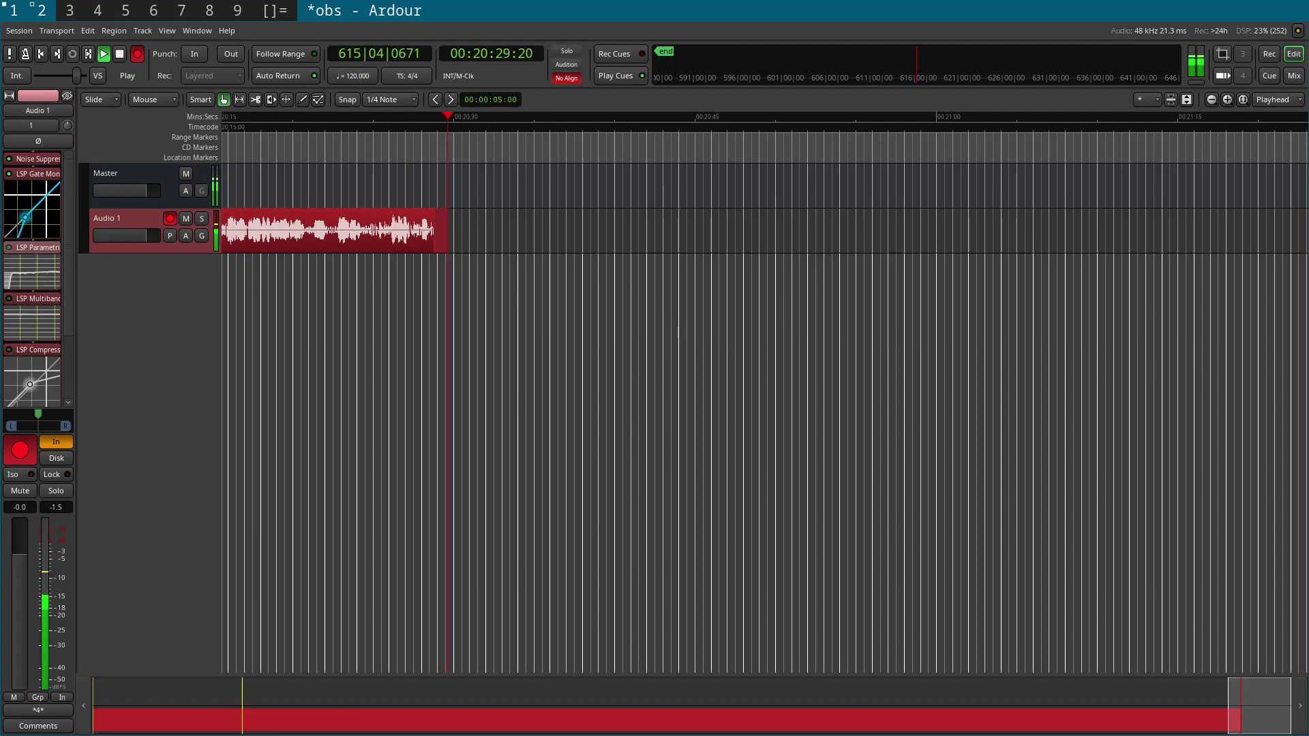
View the settings of Audio 1's LSP Parametric Equalizer x16 Mono and LSP Multiband Compressor Mono x8, closing each window.
{"action": "double_click", "coordinate": [39, 247]}
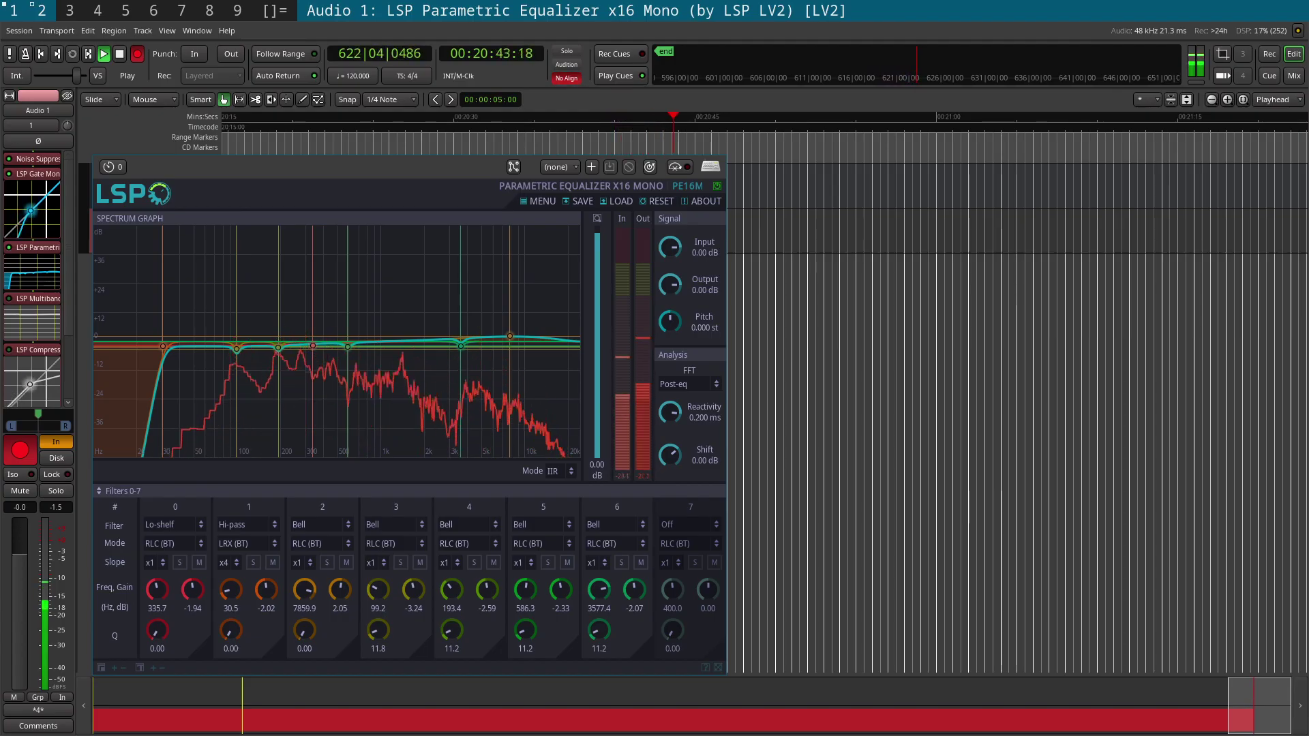
{"action": "key", "text": "super+shift+q"}
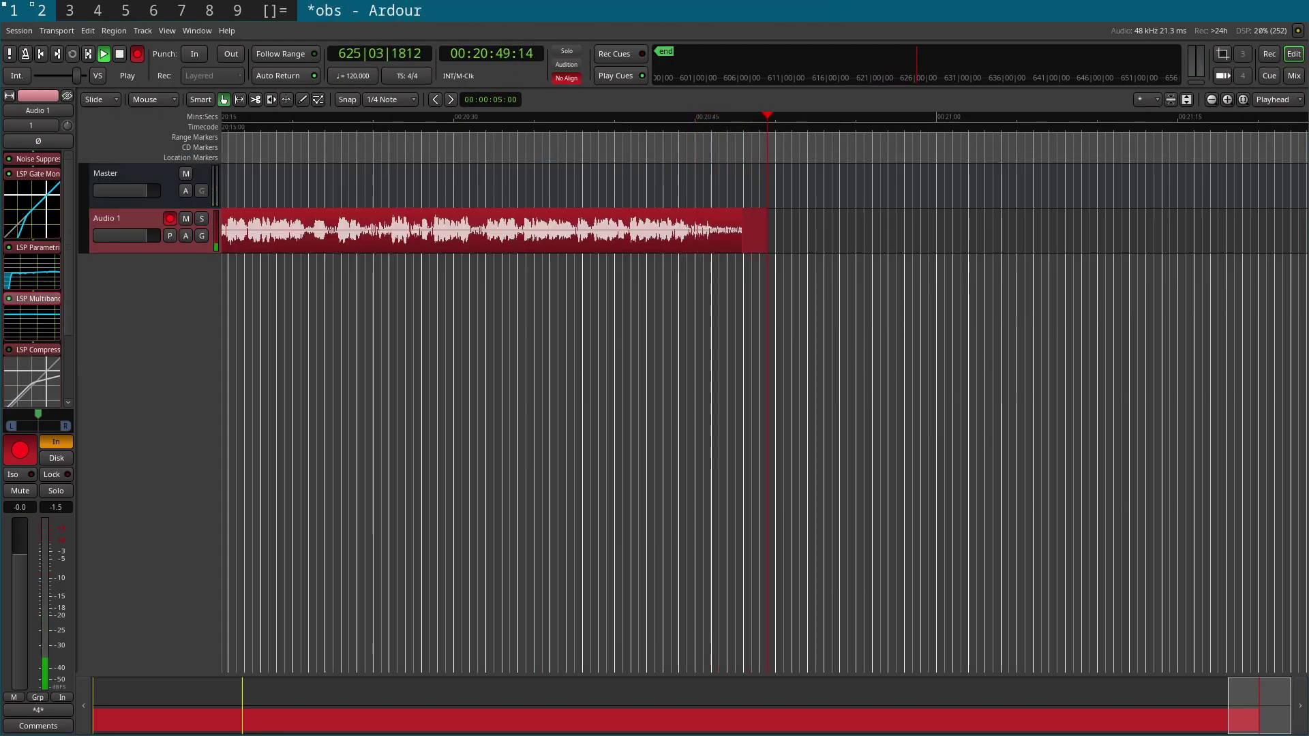
{"action": "double_click", "coordinate": [37, 299]}
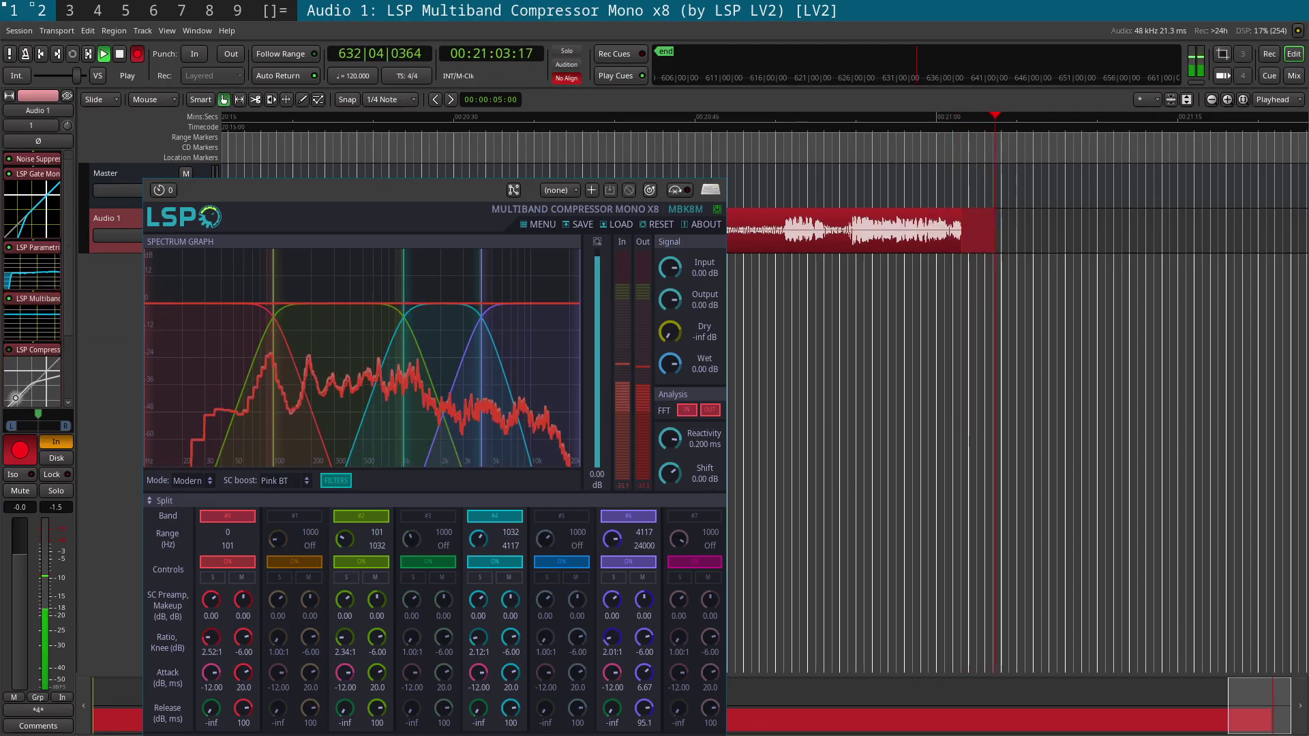
{"action": "key", "text": "super+shift+c"}
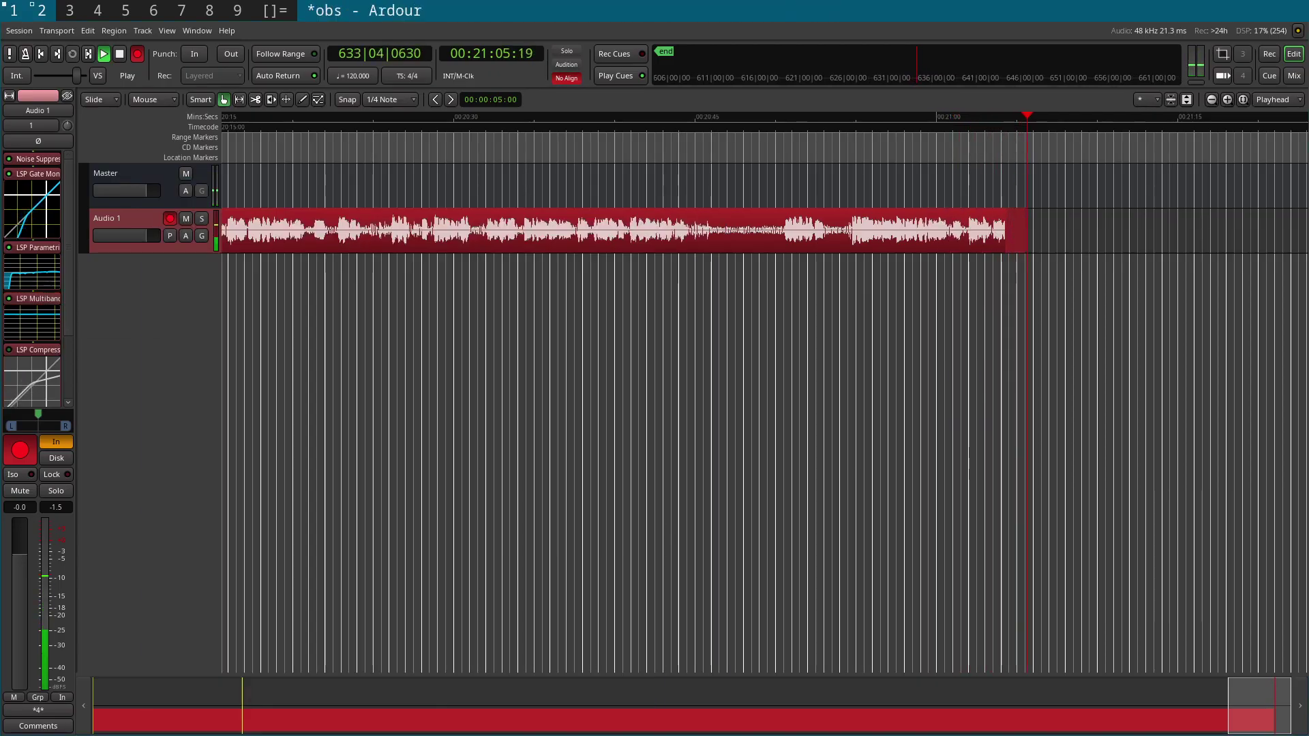
View the settings of the LSP Compressor Mono and LSP Limiter Stereo at the end of Audio 1's plugin chain, closing each window.
{"action": "scroll", "coordinate": [32, 273], "scroll_direction": "down", "scroll_amount": 2}
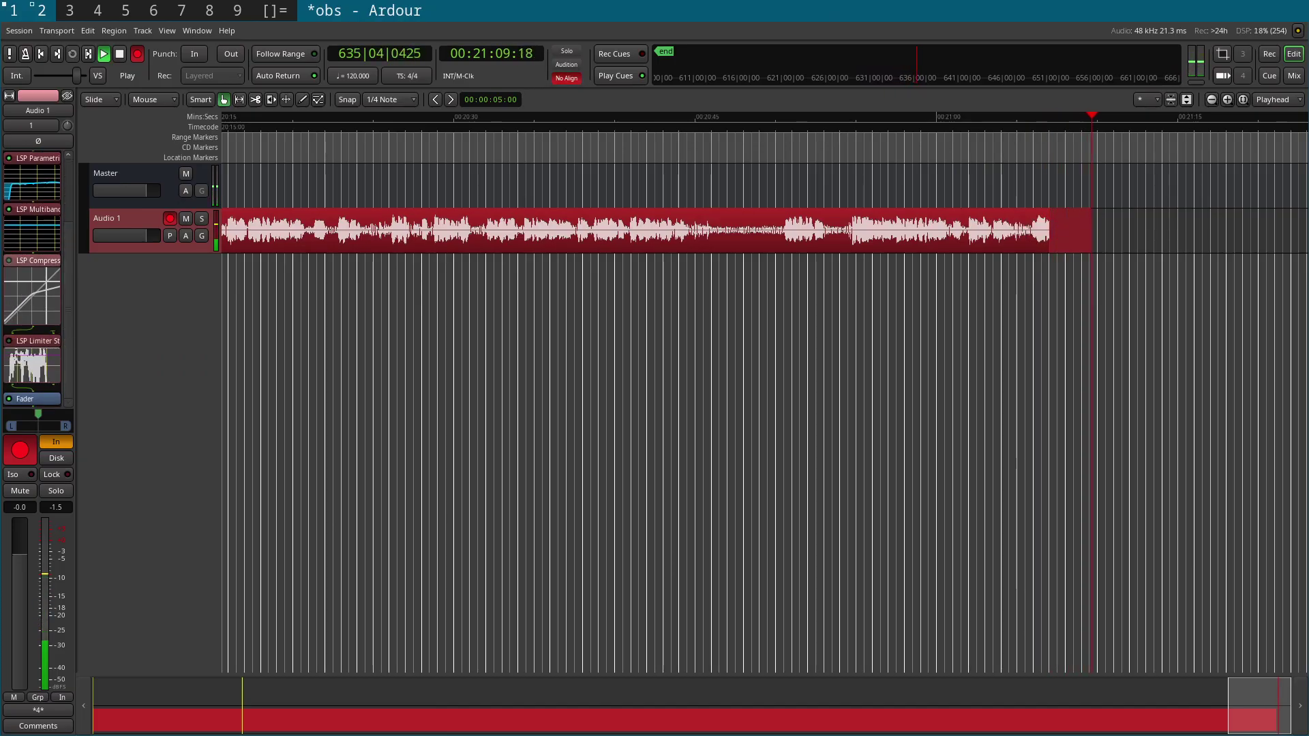
{"action": "double_click", "coordinate": [32, 273]}
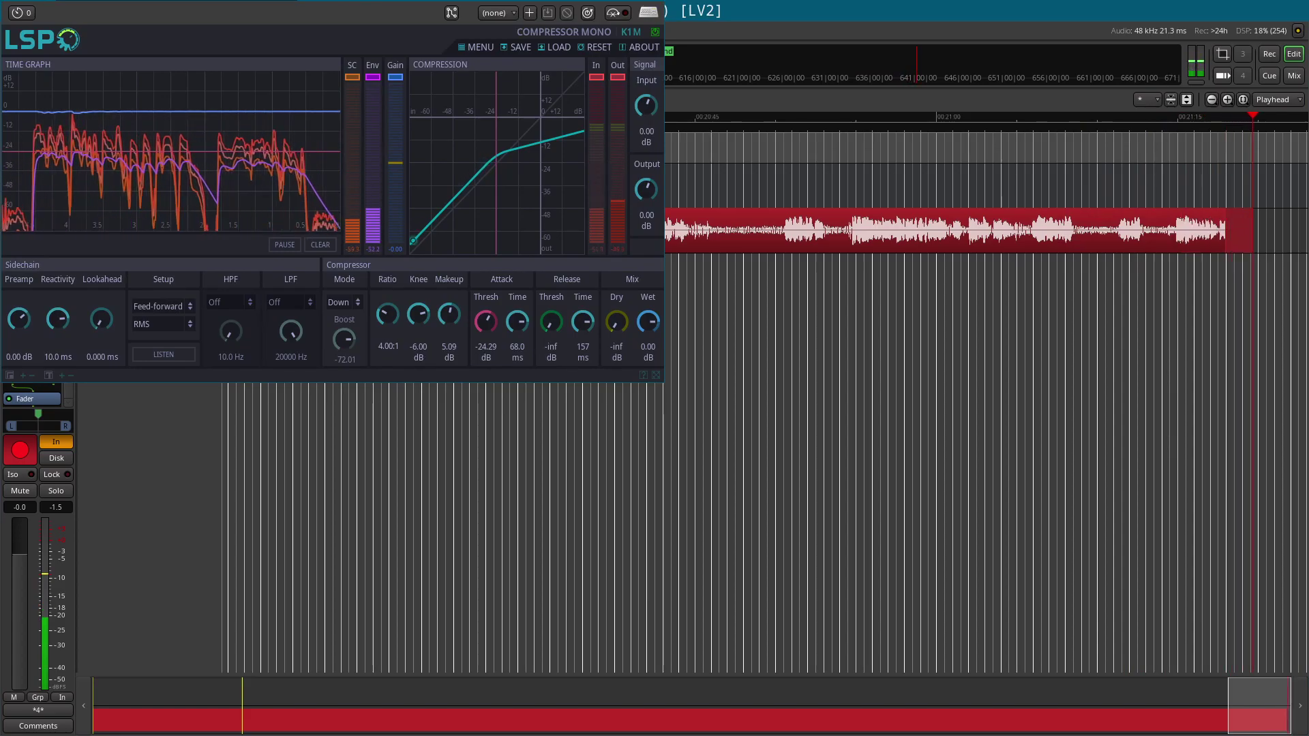
{"action": "key", "text": "super+shift+c"}
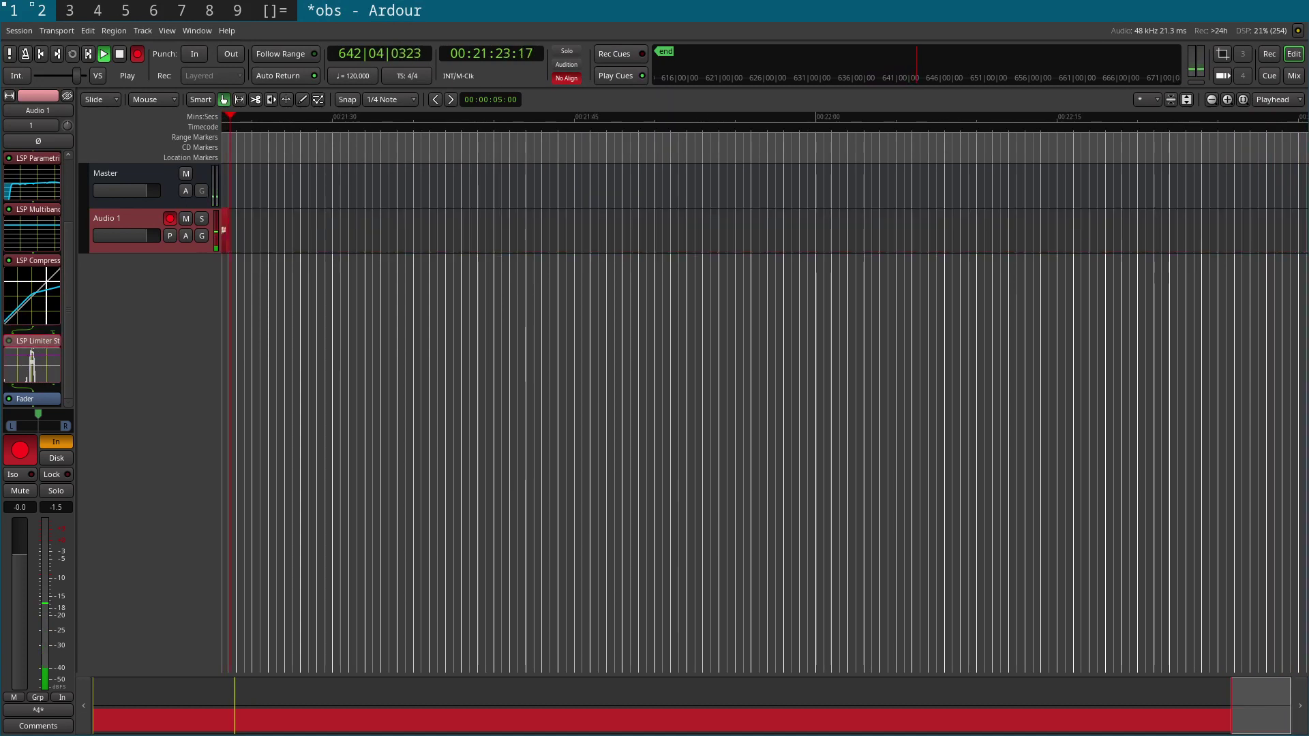
{"action": "double_click", "coordinate": [37, 361]}
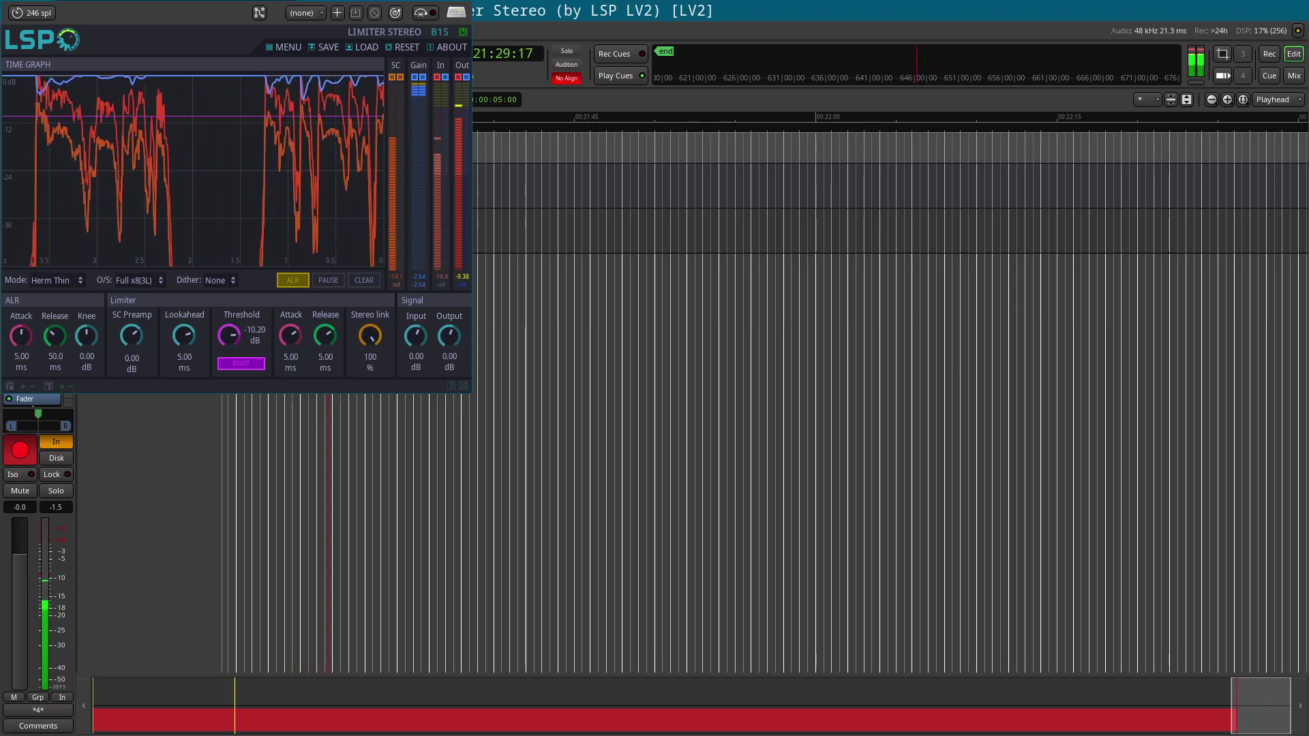
{"action": "key", "text": "alt+shift+c"}
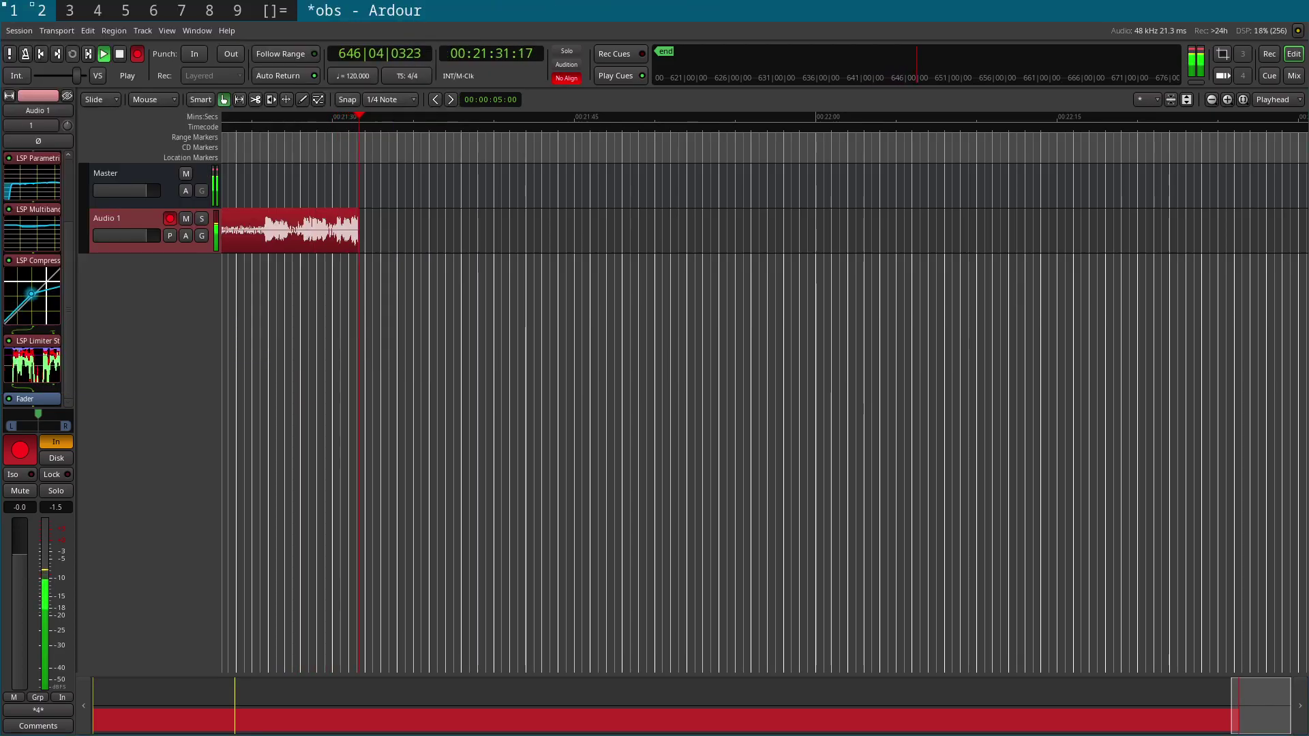
Reopen the LSP Gate Mono settings near the start of Audio 1's plugin chain to review the gating curve, and close them.
{"action": "scroll", "coordinate": [32, 280], "scroll_direction": "up", "scroll_amount": 3}
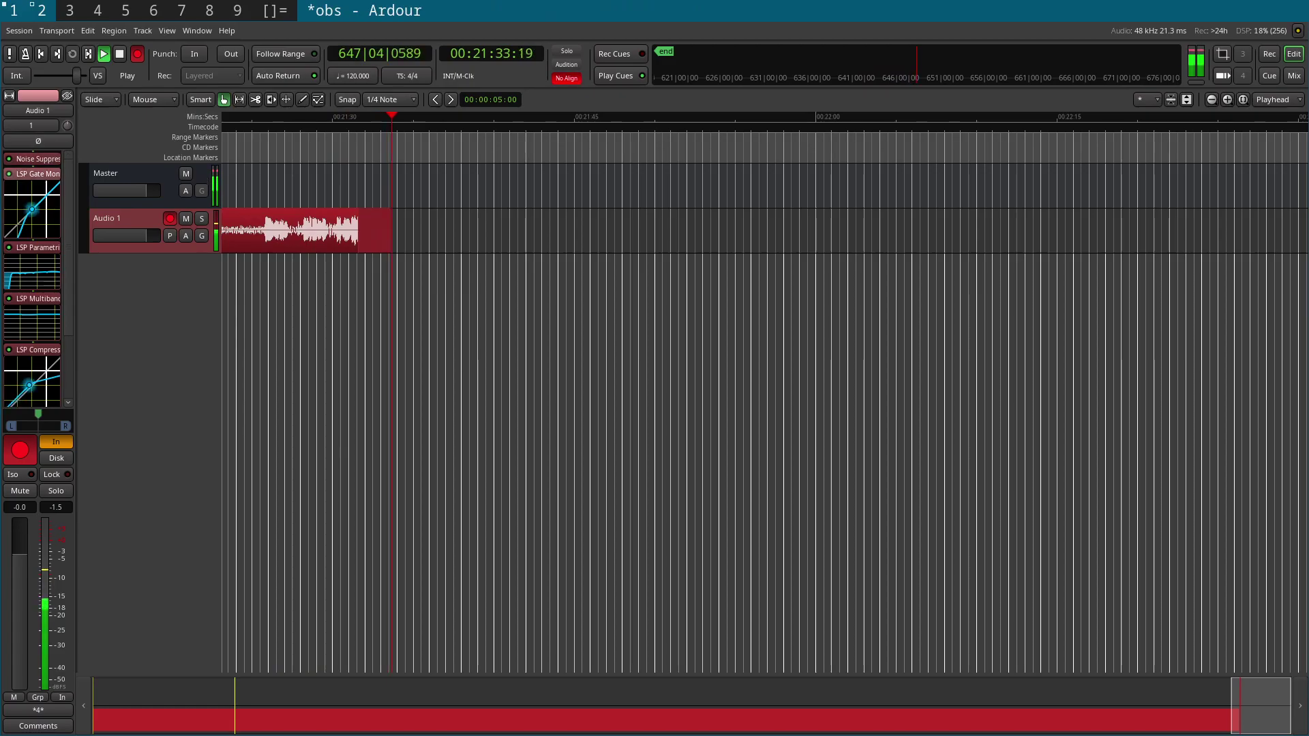
{"action": "double_click", "coordinate": [38, 174]}
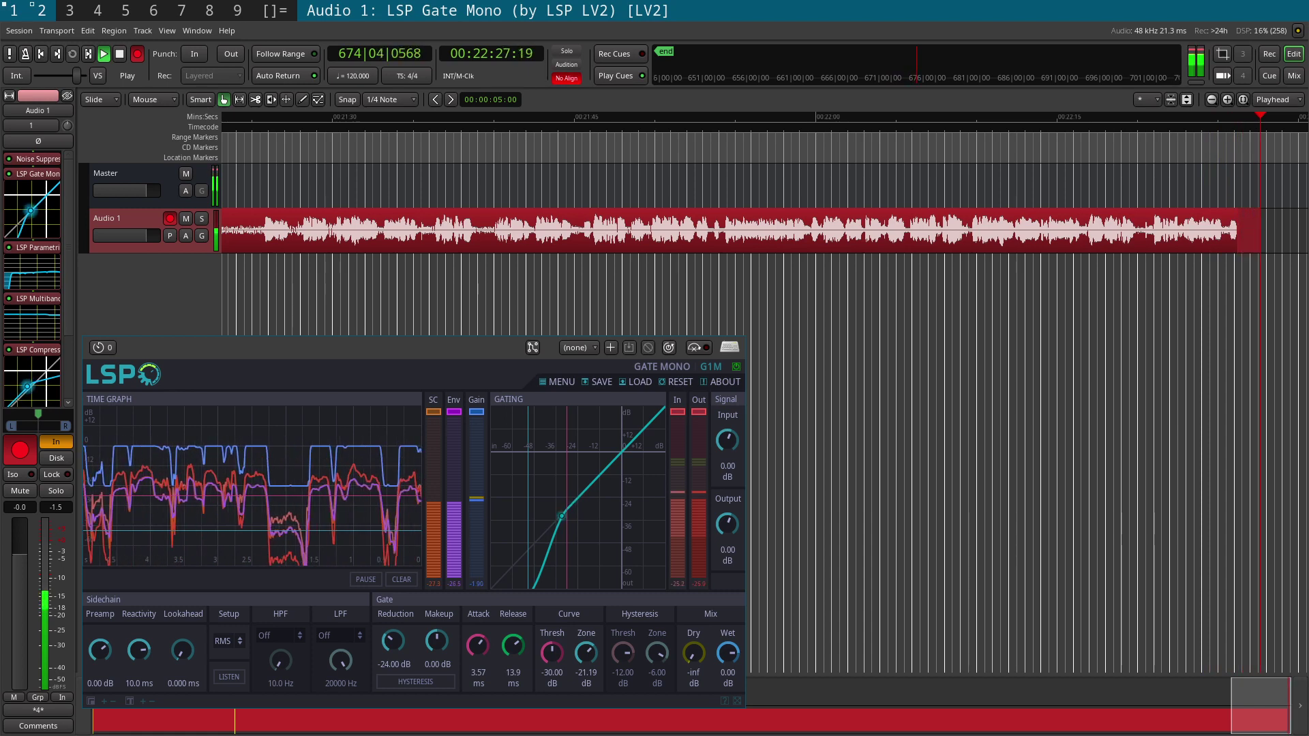
{"action": "key", "text": "alt+shift+c"}
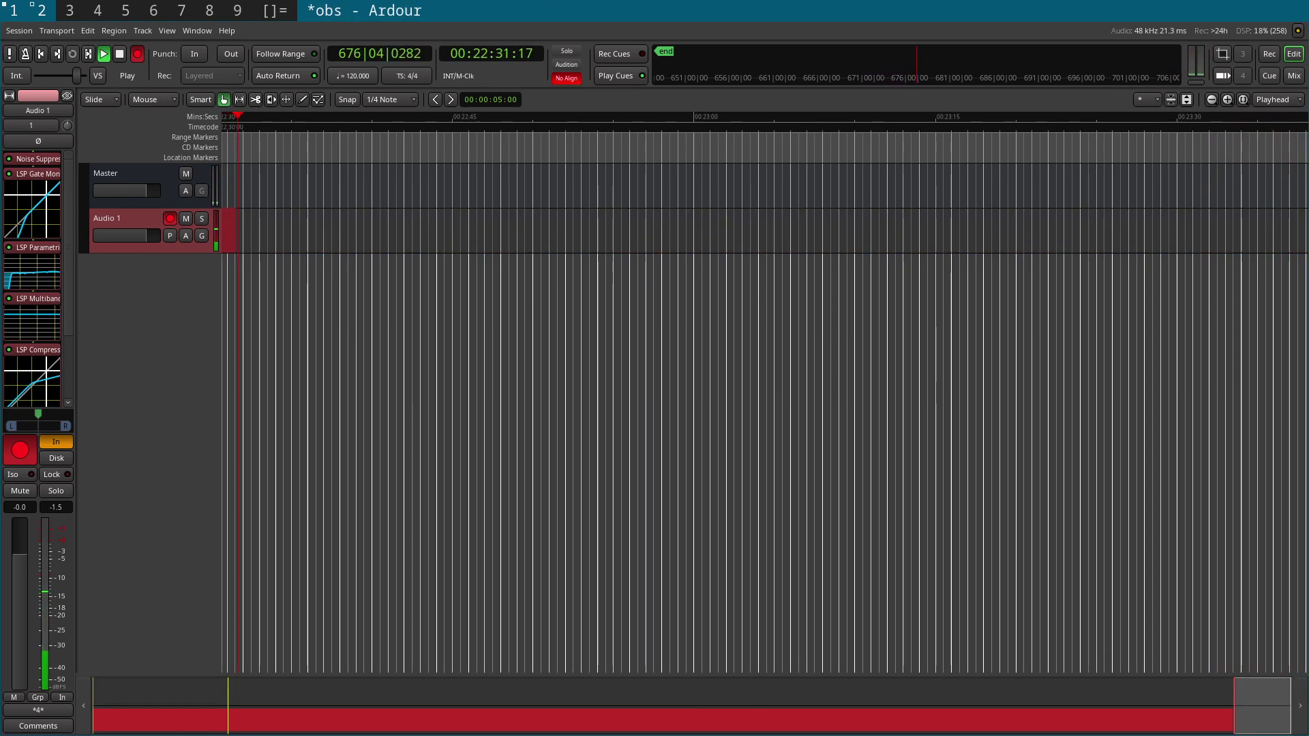
Open Audio 1's LSP Parametric Equalizer x16 Mono and mute filters 0 through 6.
{"action": "double_click", "coordinate": [38, 247]}
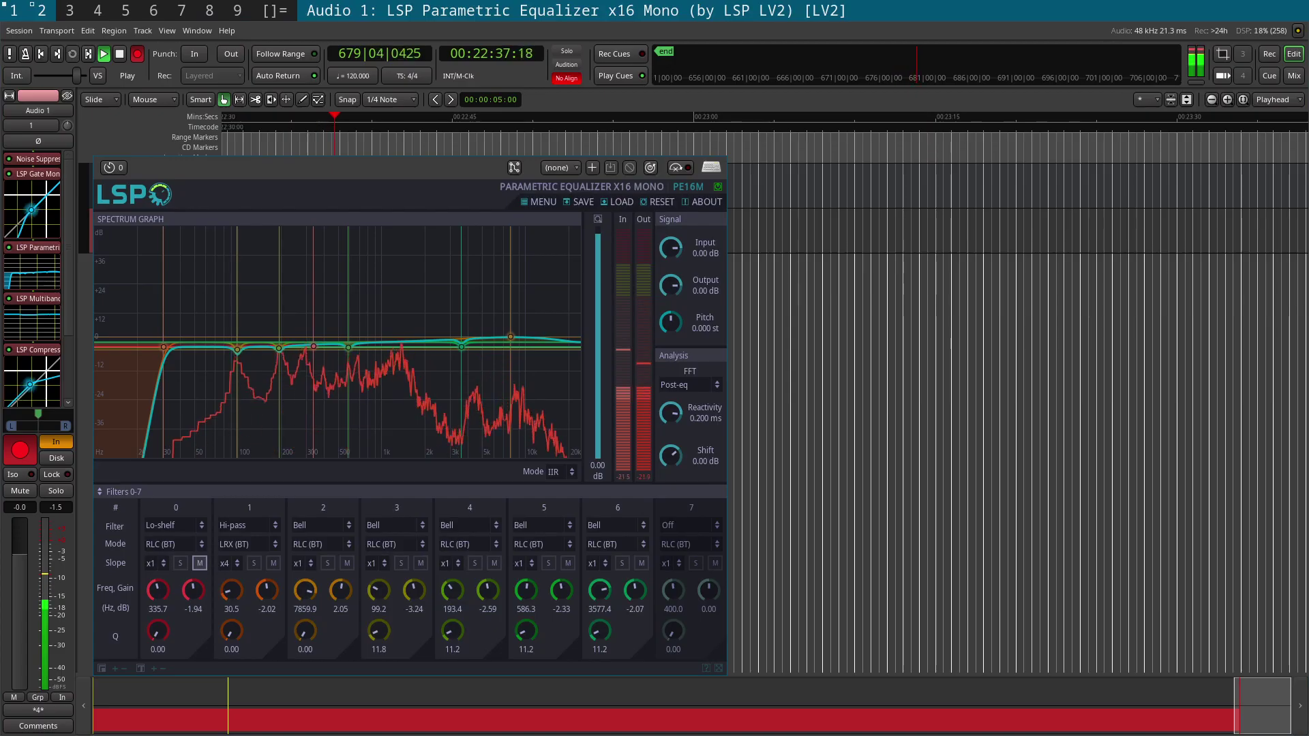
{"action": "left_click", "coordinate": [199, 563]}
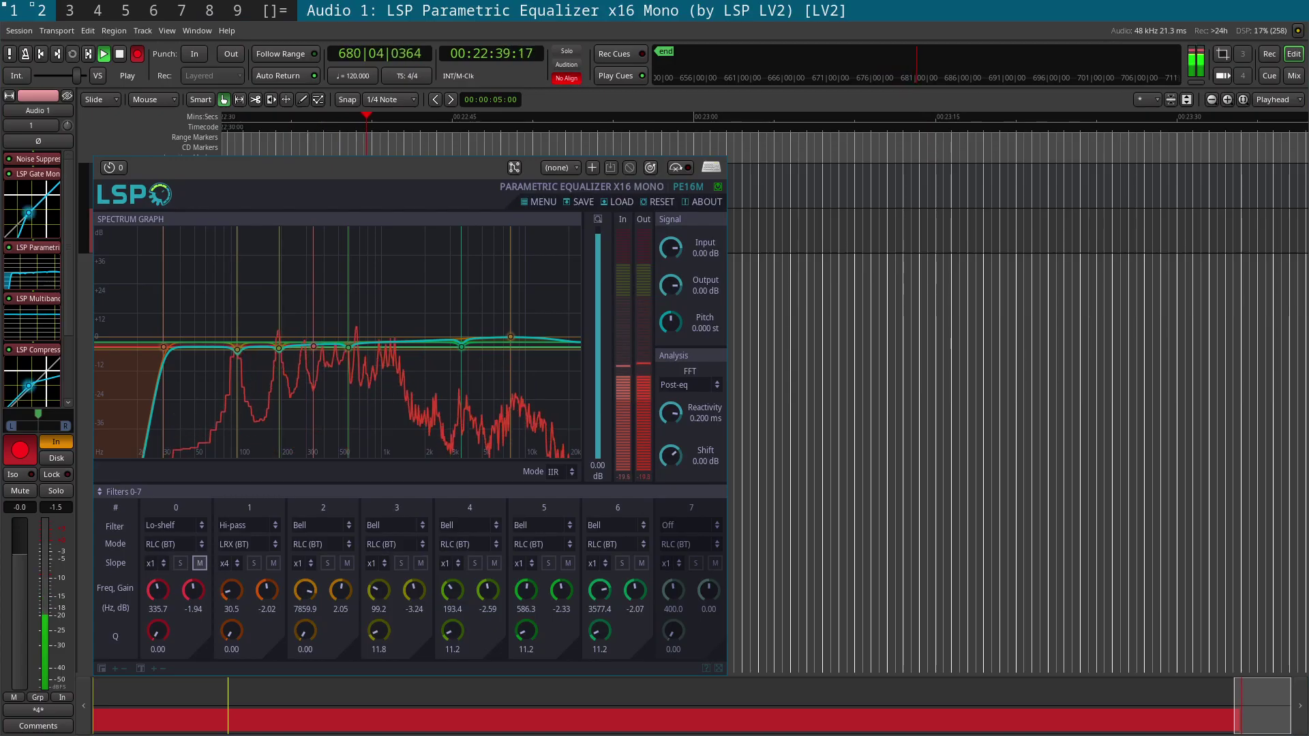
{"action": "left_click", "coordinate": [273, 564]}
{"action": "left_click", "coordinate": [347, 563]}
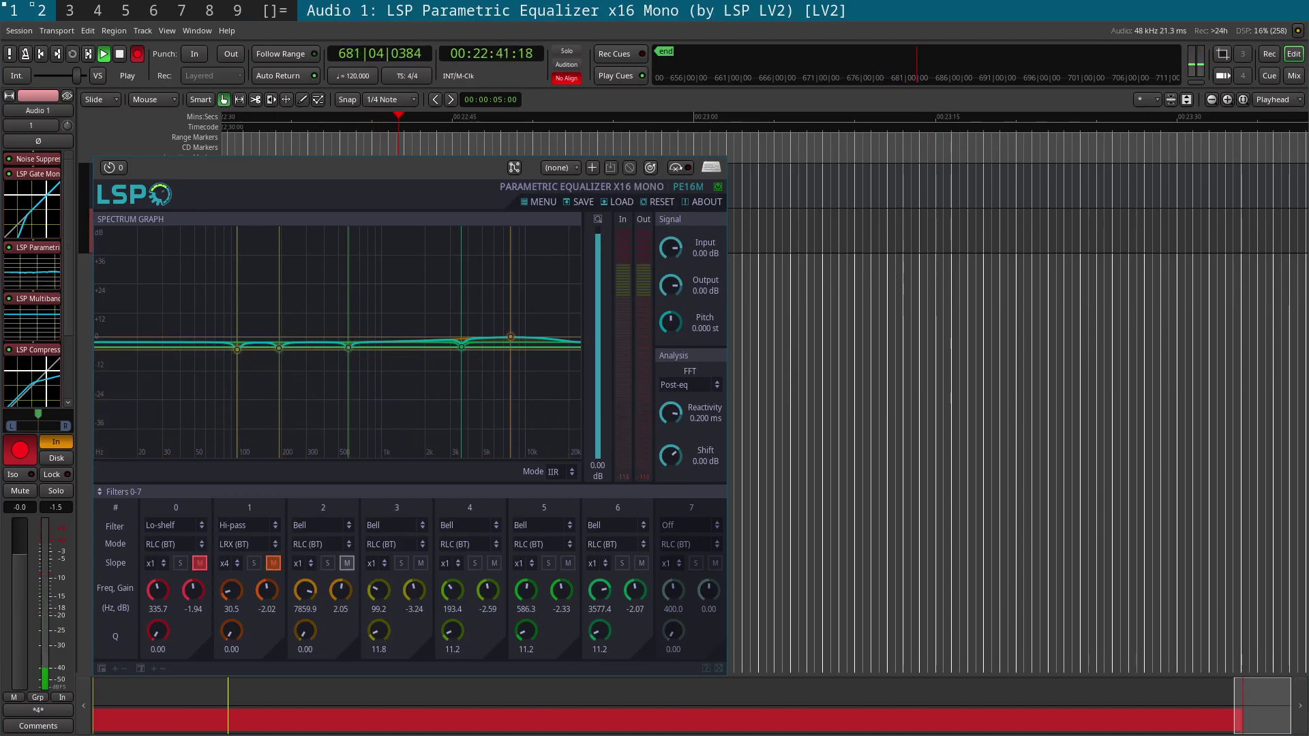
{"action": "left_click", "coordinate": [420, 563]}
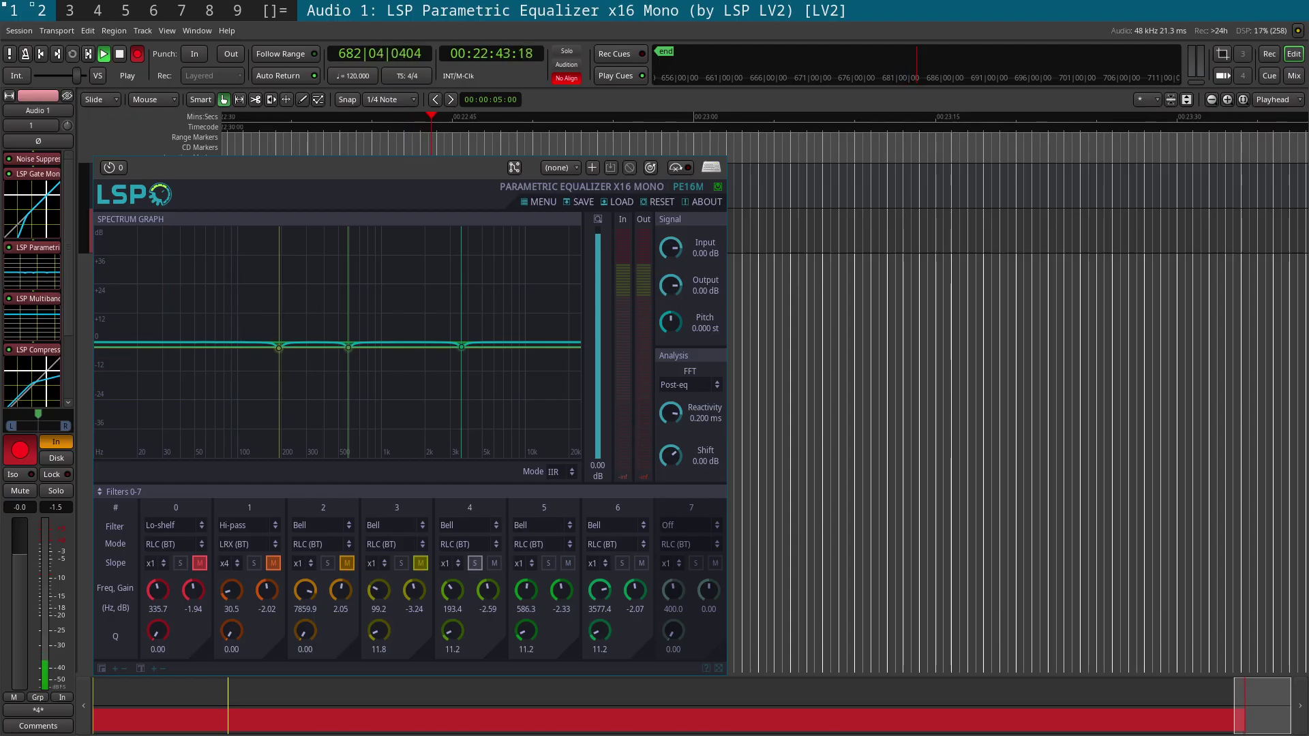
{"action": "left_click", "coordinate": [494, 563]}
{"action": "left_click", "coordinate": [567, 563]}
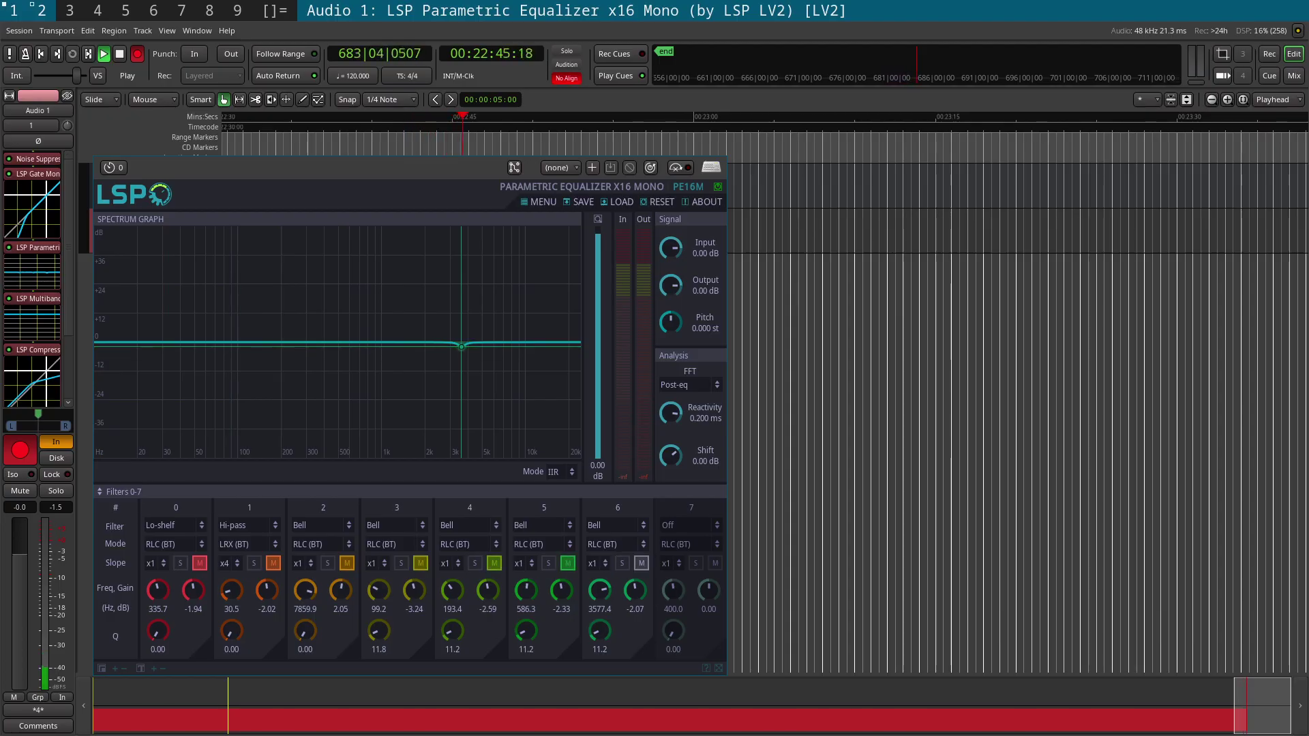
{"action": "left_click", "coordinate": [641, 563]}
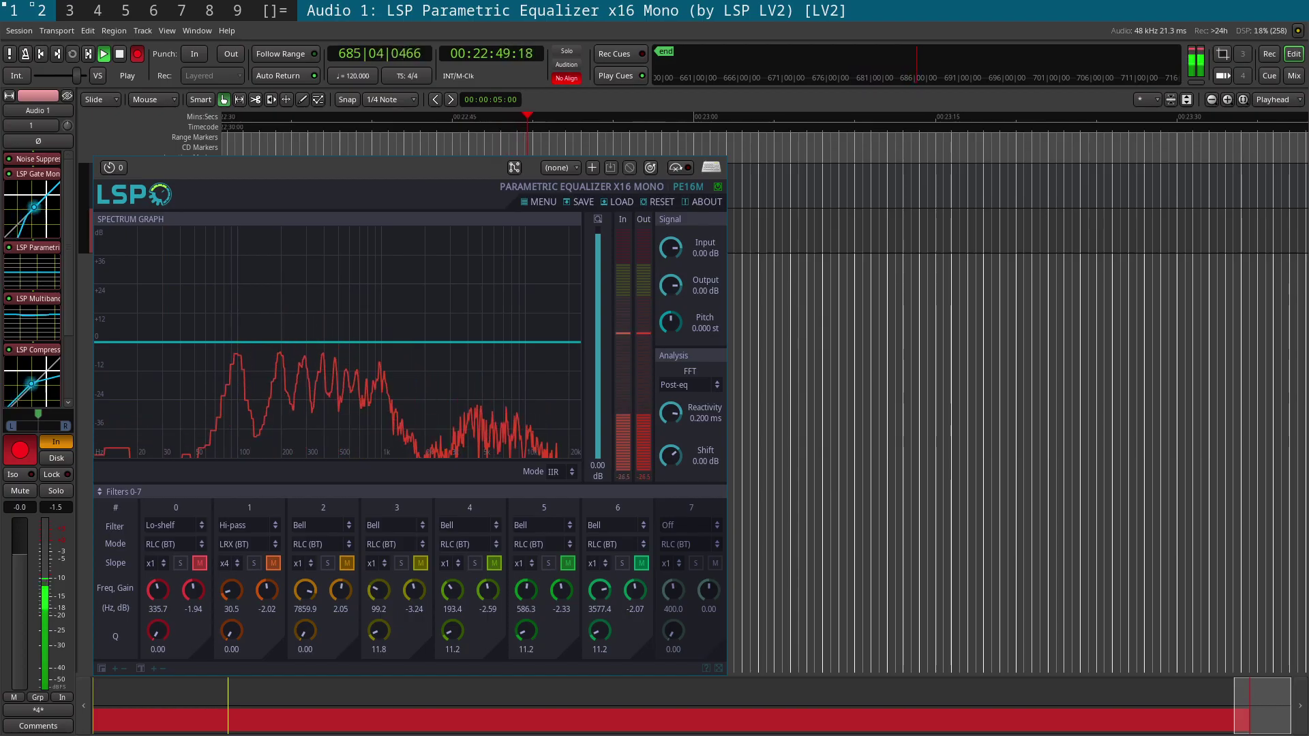
Unmute equalizer filters 0 through 6 individually, auditioning the filter 0 low shelf and the filter 1 high-pass each on its own.
{"action": "left_click", "coordinate": [199, 563]}
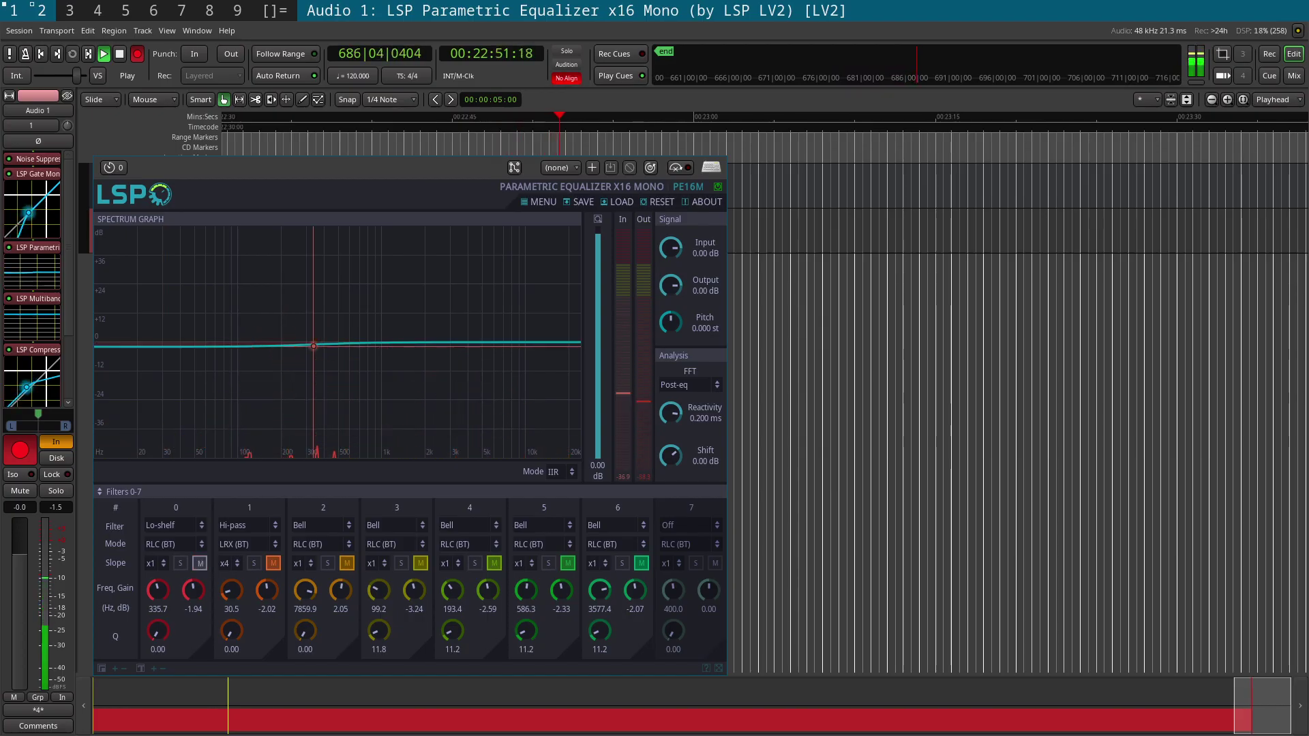
{"action": "left_click", "coordinate": [199, 563]}
{"action": "left_click", "coordinate": [273, 563]}
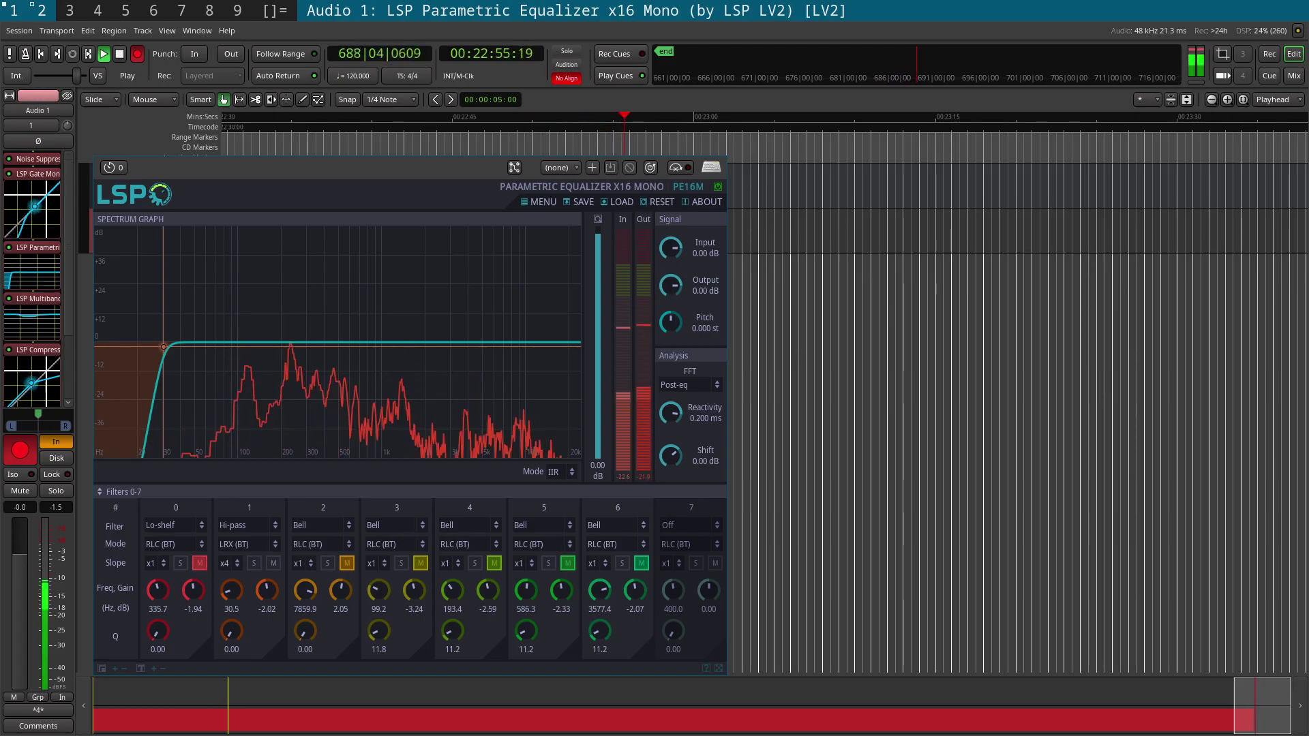
{"action": "left_click", "coordinate": [200, 563]}
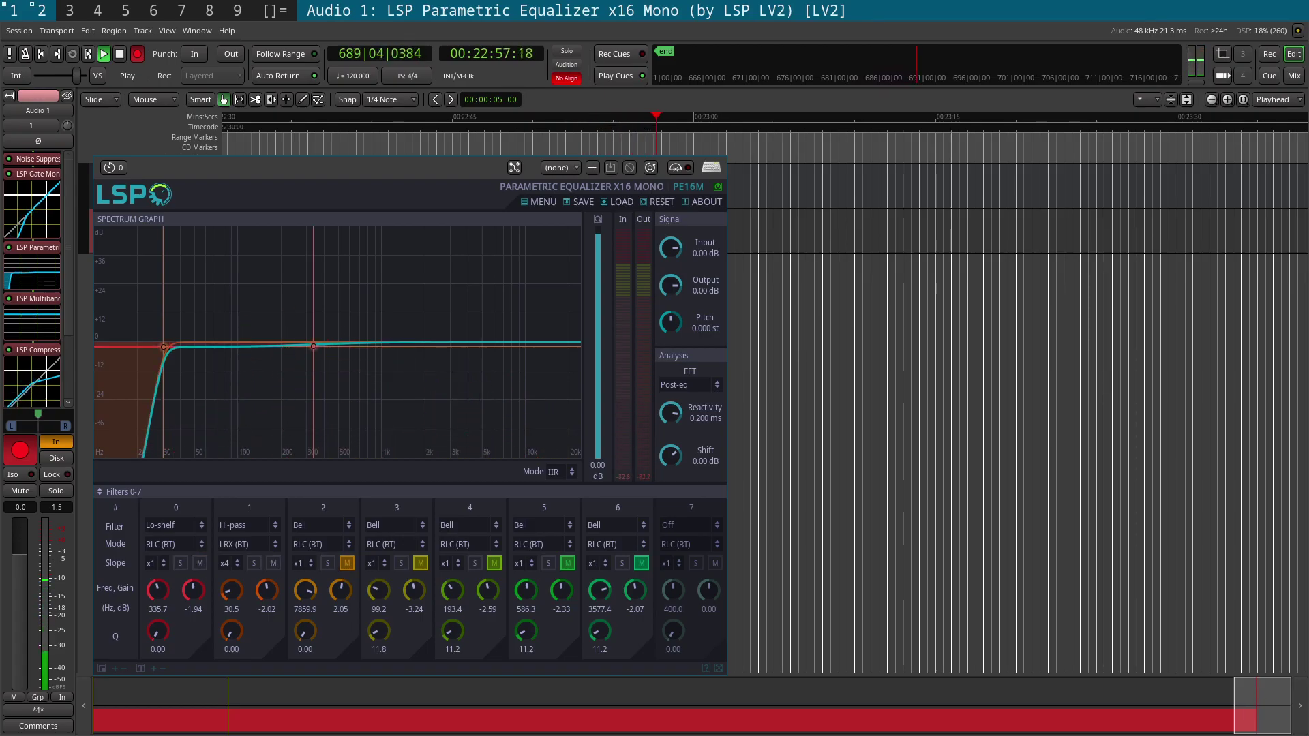
{"action": "left_click", "coordinate": [346, 563]}
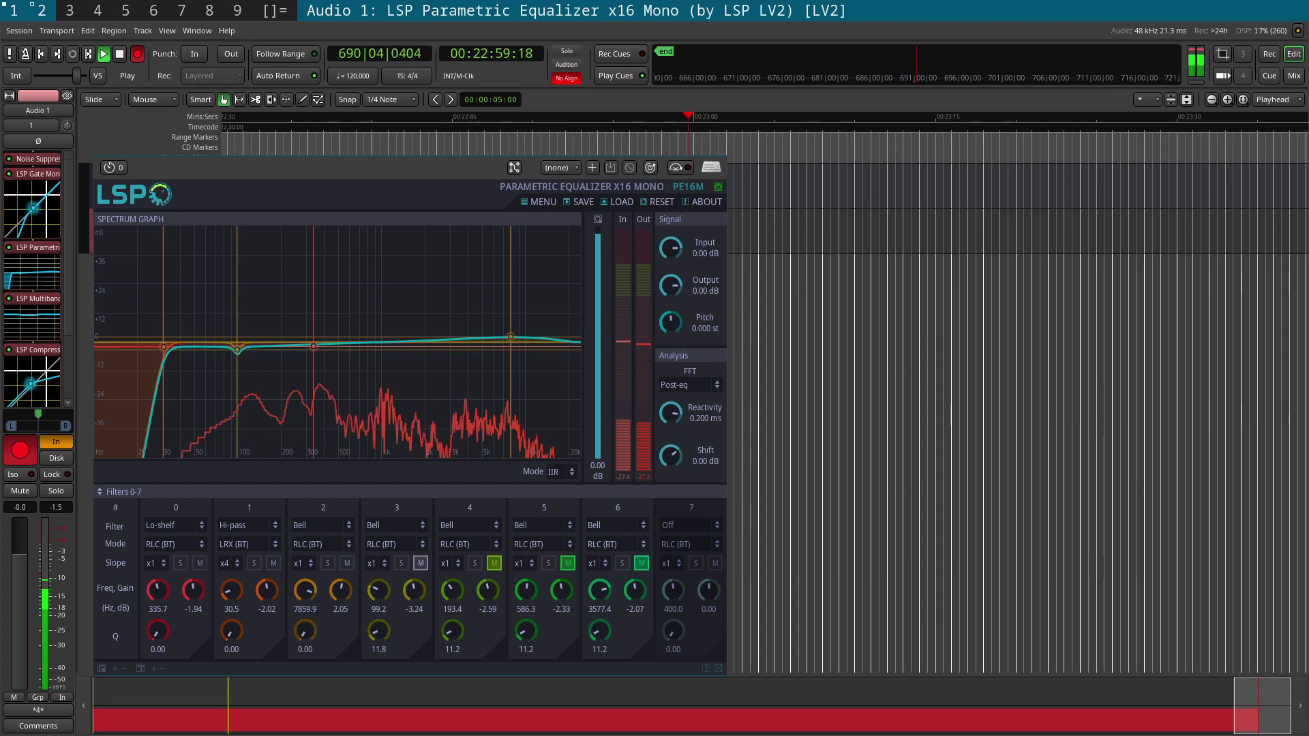
{"action": "left_click", "coordinate": [421, 563]}
{"action": "left_click", "coordinate": [494, 563]}
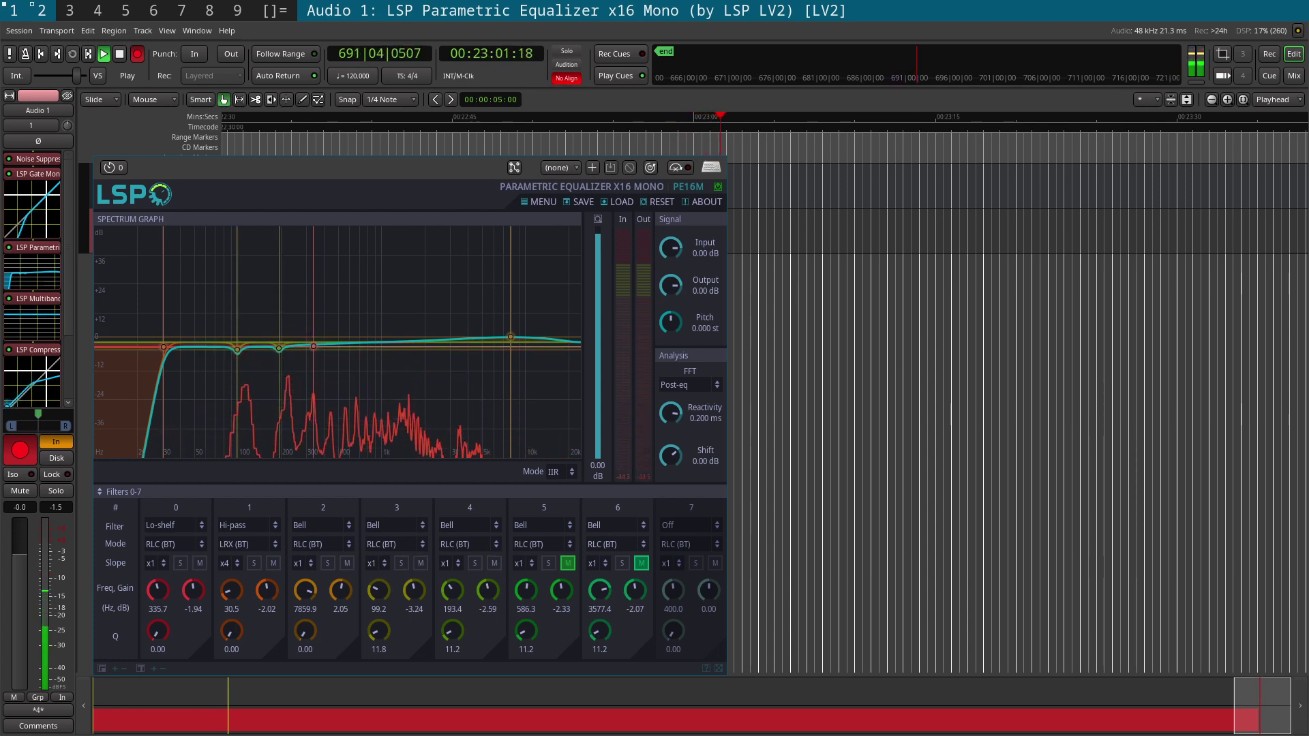
{"action": "left_click", "coordinate": [568, 564]}
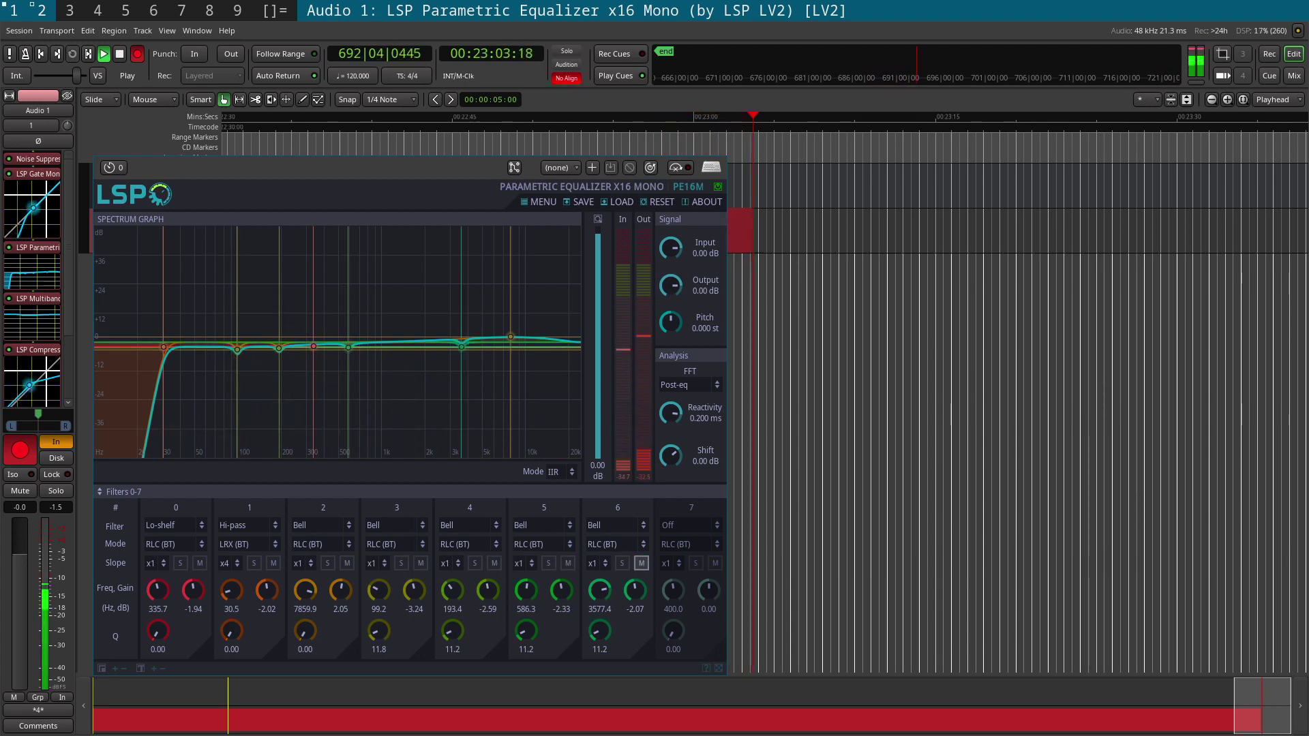
{"action": "left_click", "coordinate": [641, 563]}
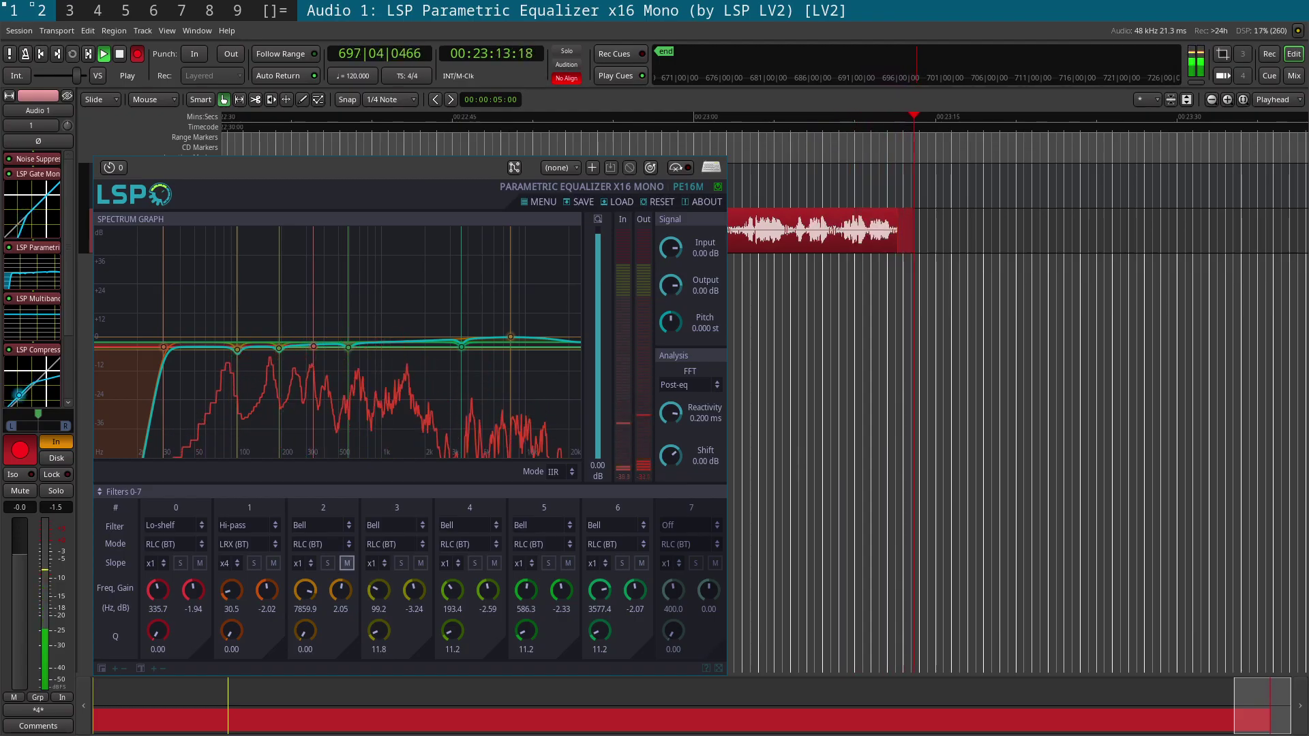
Briefly mute and unmute the bell filters 2 and 3 to compare their effect, and close the equalizer window.
{"action": "left_click", "coordinate": [346, 563]}
{"action": "left_click", "coordinate": [346, 563]}
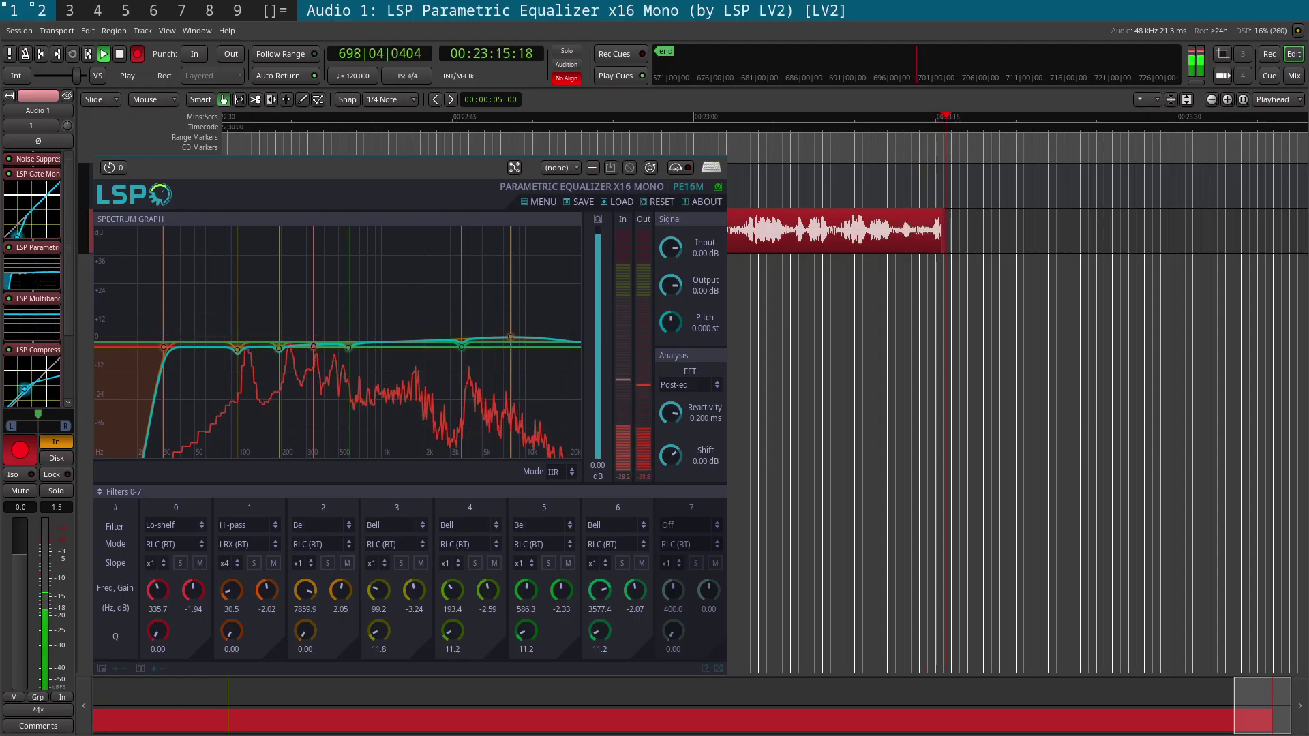
{"action": "left_click", "coordinate": [420, 563]}
{"action": "left_click", "coordinate": [421, 564]}
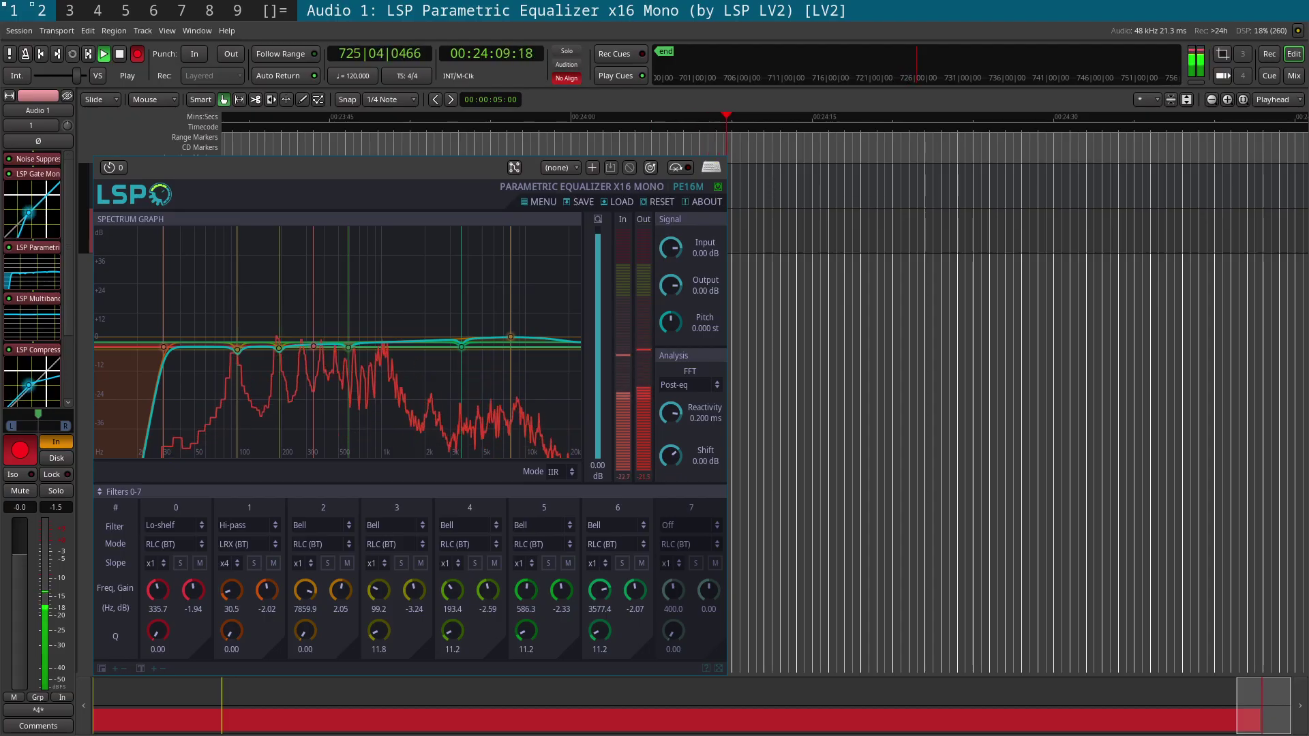
{"action": "key", "text": "super+shift+q"}
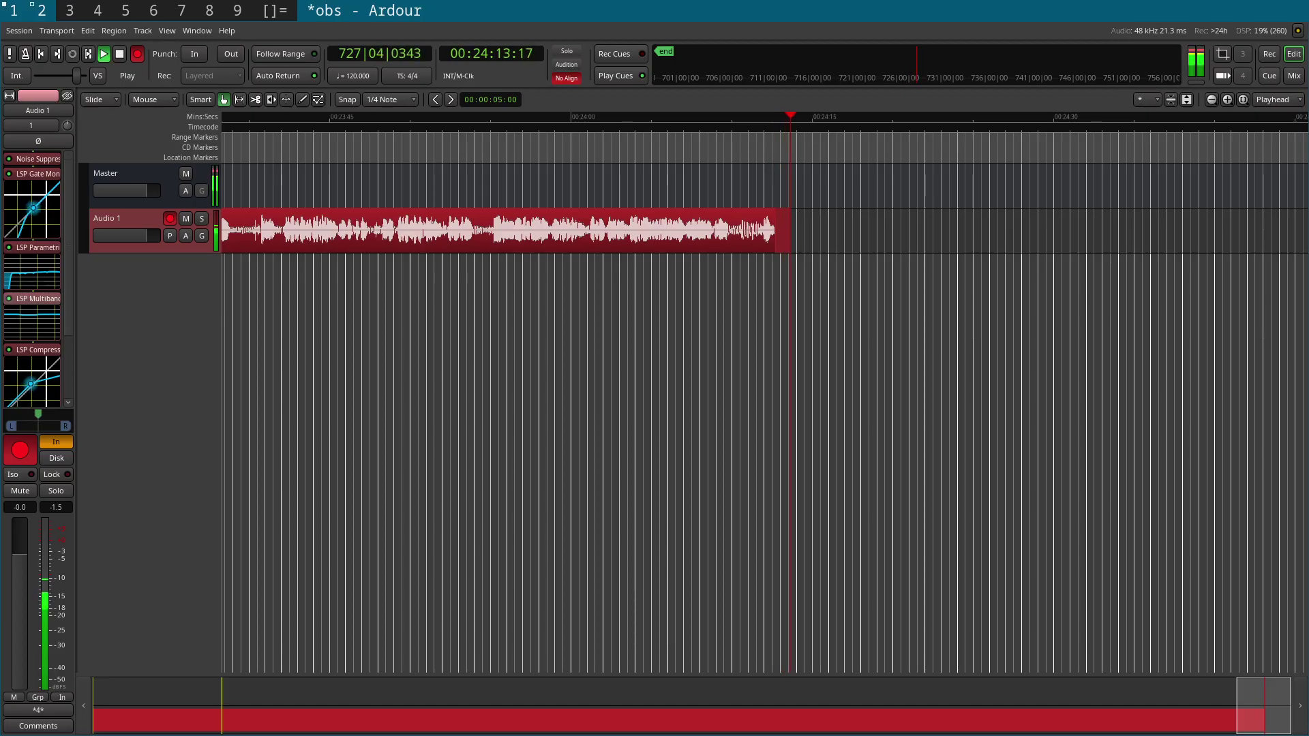
Review the settings of Audio 1's LSP Multiband Compressor Mono x8, Compressor Mono and Limiter Stereo, closing each window after viewing.
{"action": "double_click", "coordinate": [34, 304]}
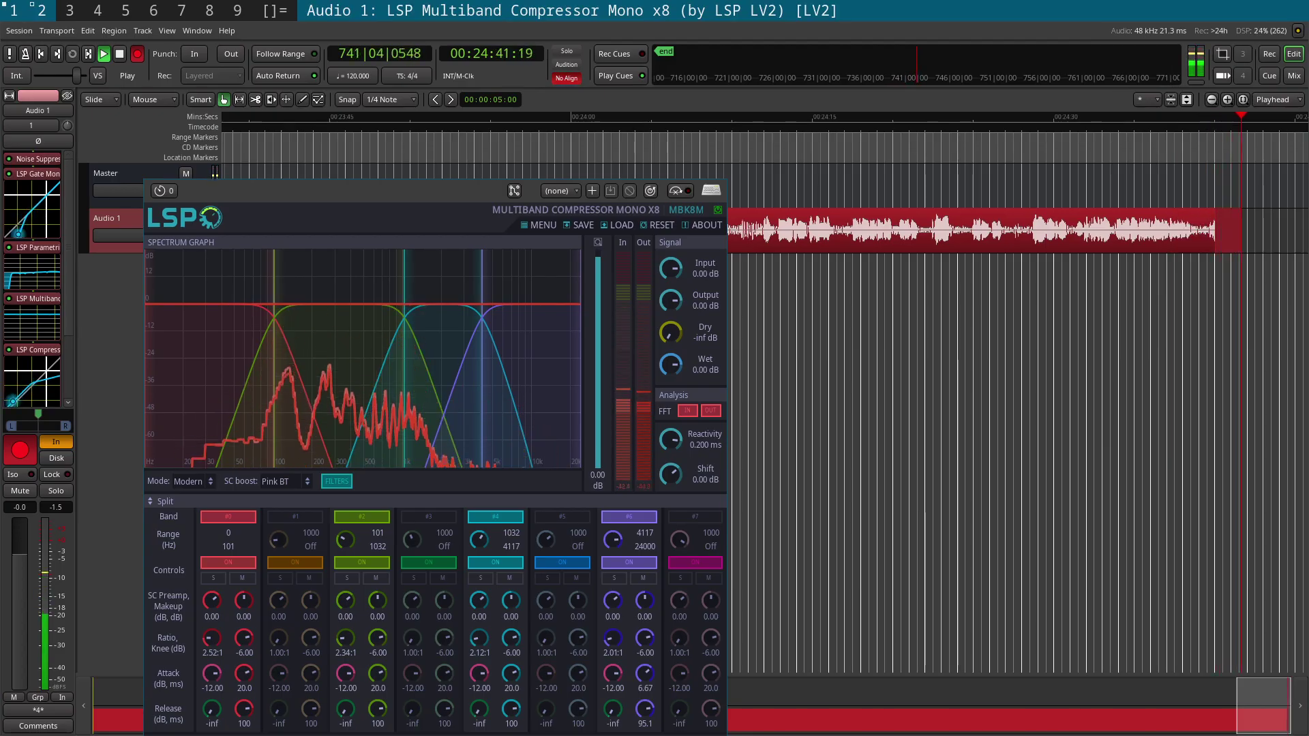
{"action": "key", "text": "super+shift+q"}
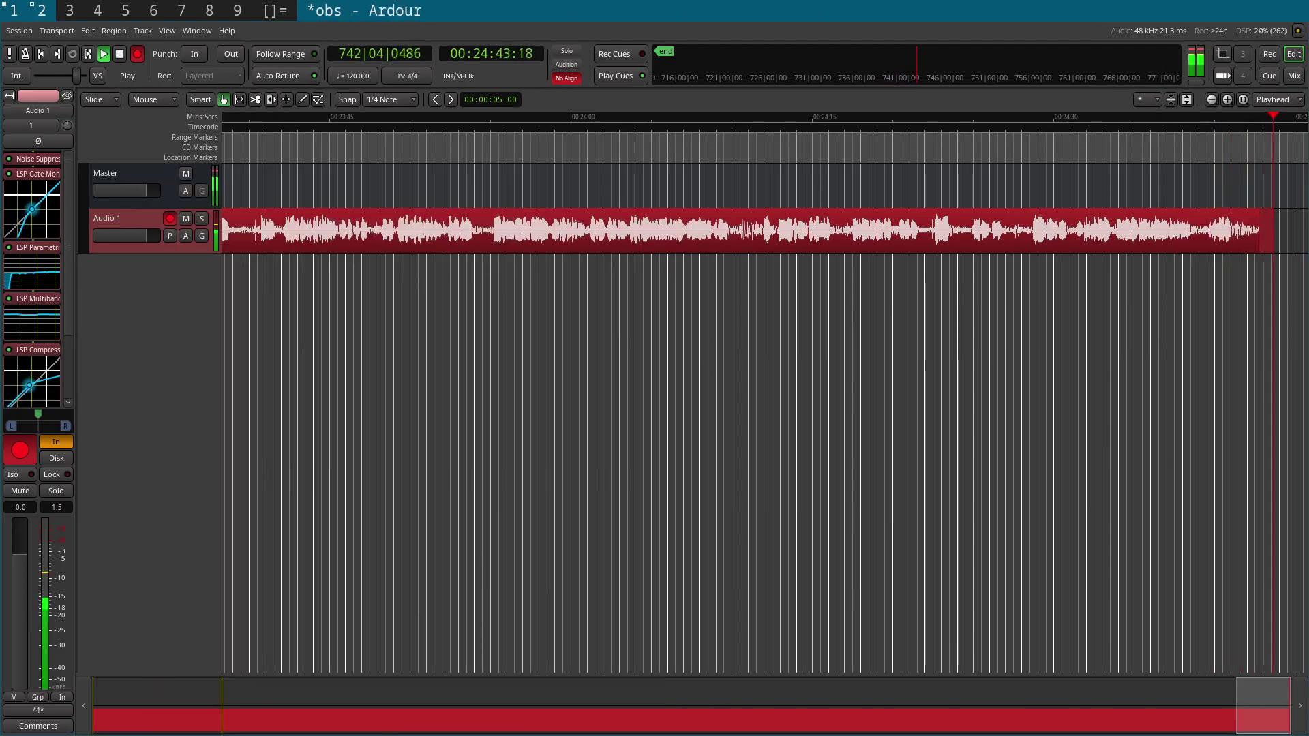
{"action": "scroll", "coordinate": [32, 280], "scroll_direction": "down", "scroll_amount": 3}
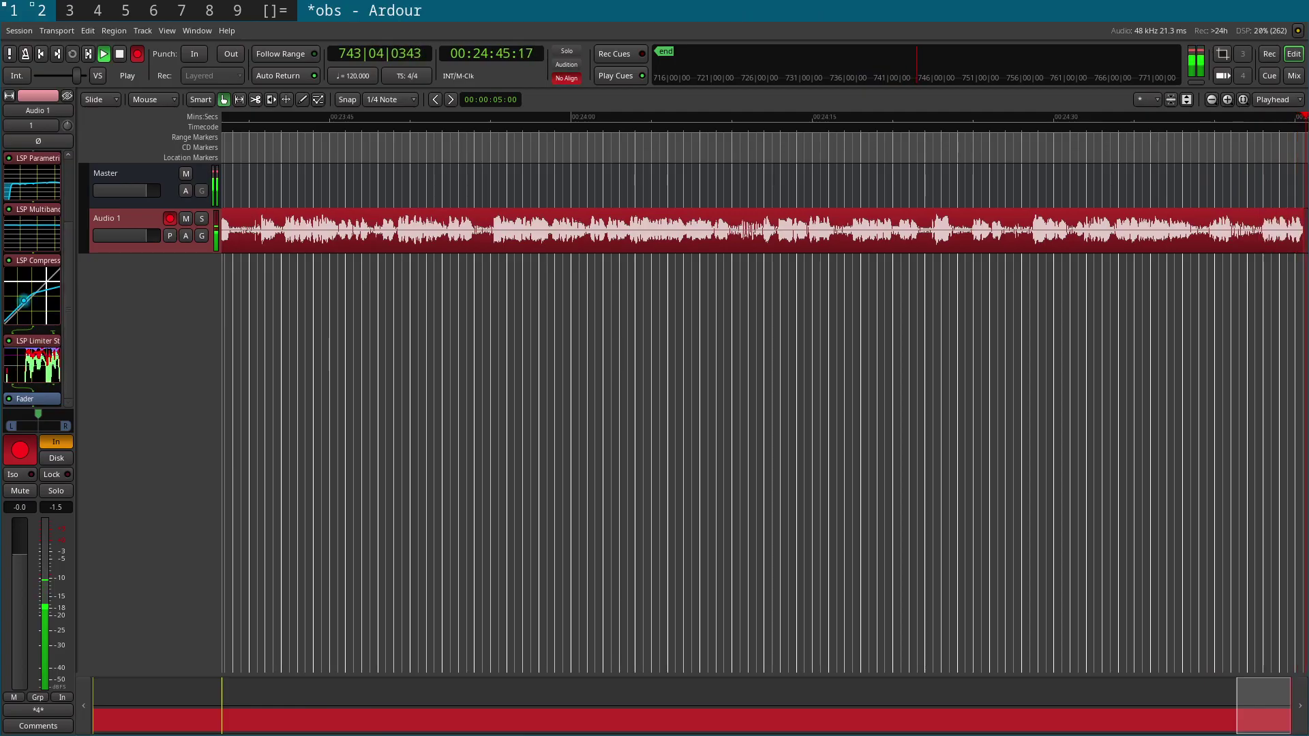
{"action": "double_click", "coordinate": [32, 293]}
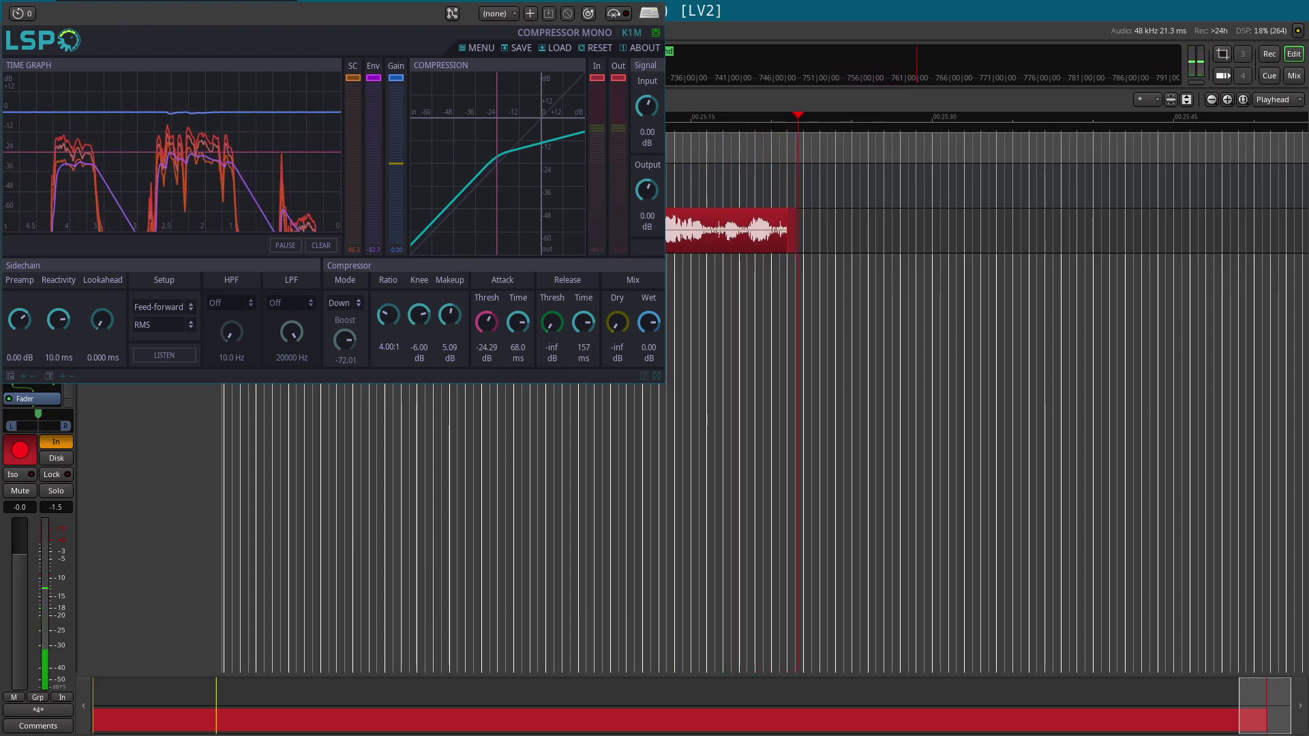
{"action": "key", "text": "super+shift+c"}
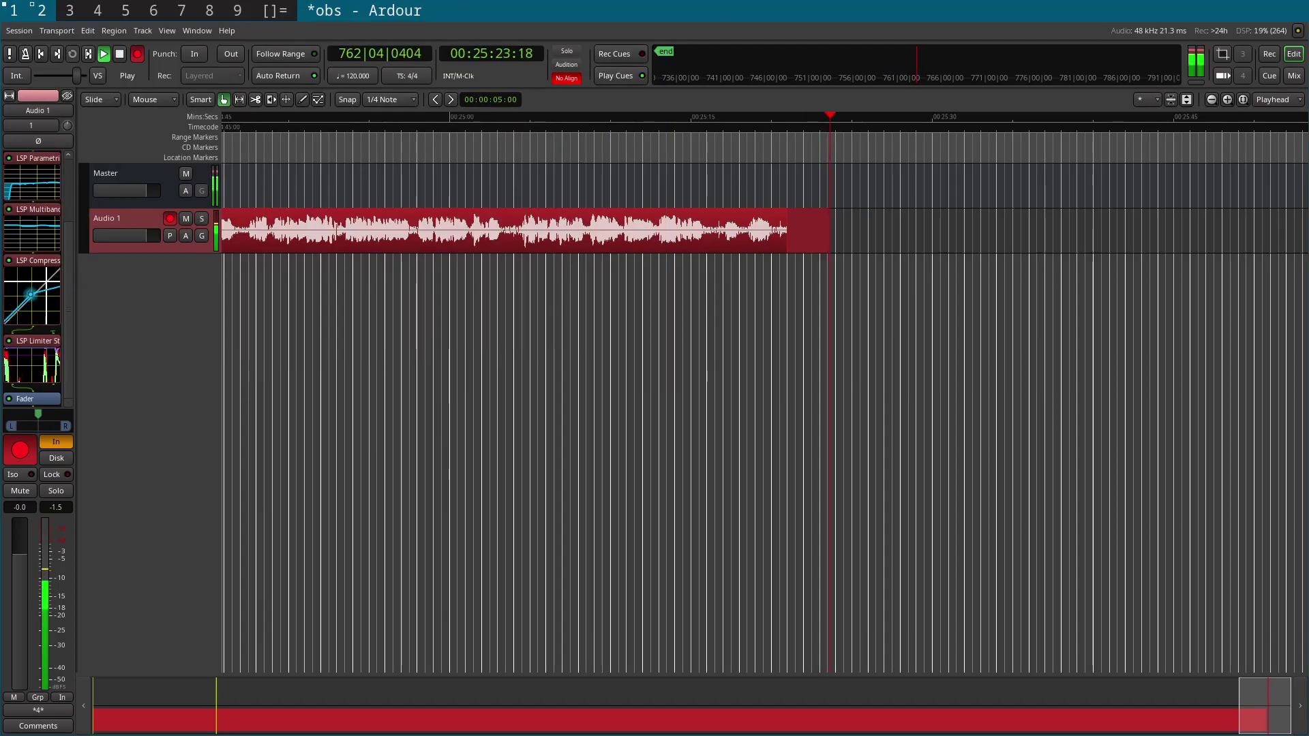
{"action": "double_click", "coordinate": [32, 341]}
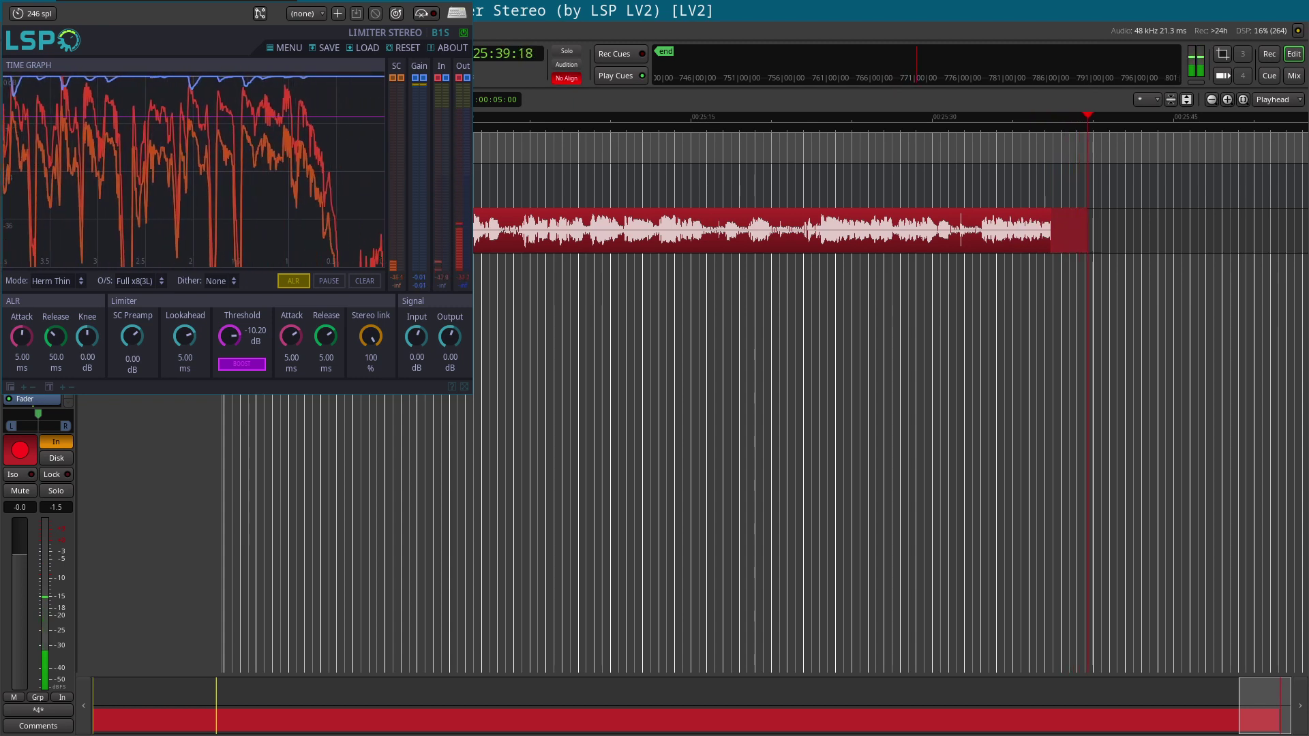
{"action": "key", "text": "alt+shift+c"}
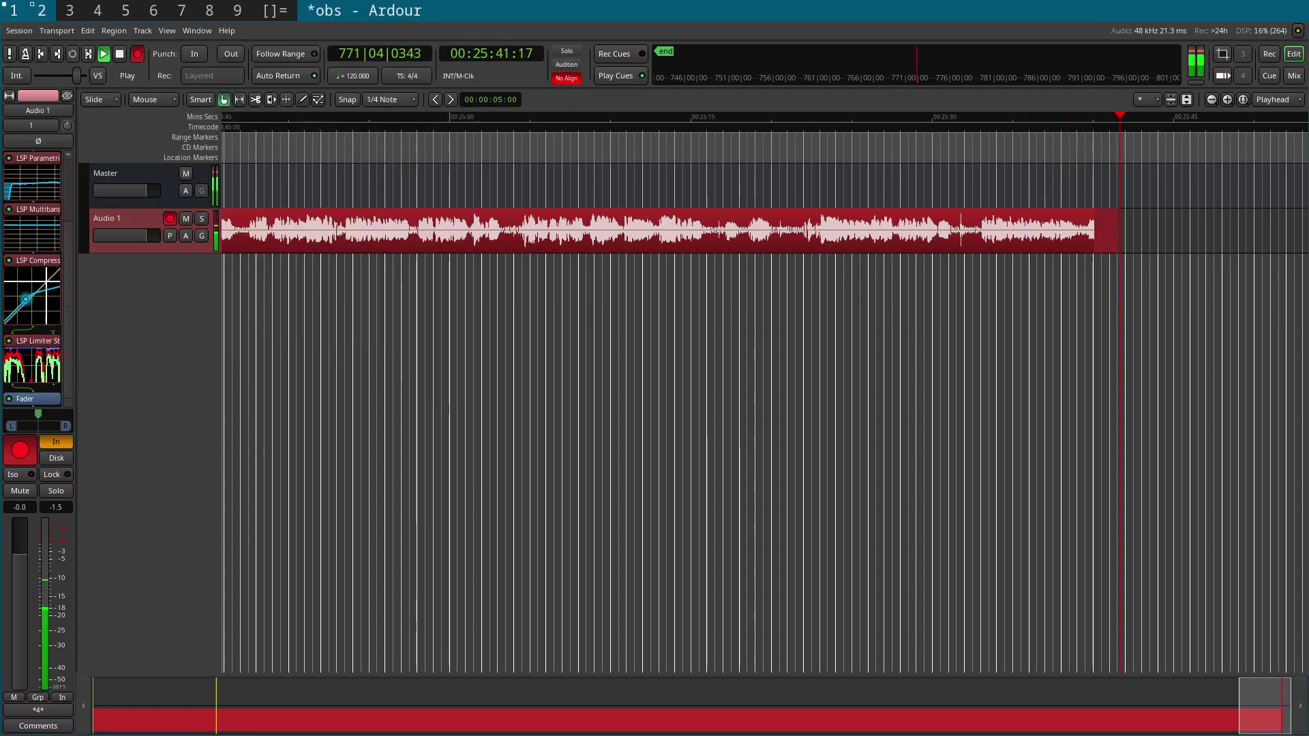
Open the Export to Audio File(s) dialog for the session.
{"action": "key", "text": "alt+s"}
{"action": "key", "text": "Down"}
{"action": "key", "text": "Down"}
{"action": "key", "text": "Down"}
{"action": "key", "text": "Down"}
{"action": "key", "text": "Down"}
{"action": "key", "text": "Down"}
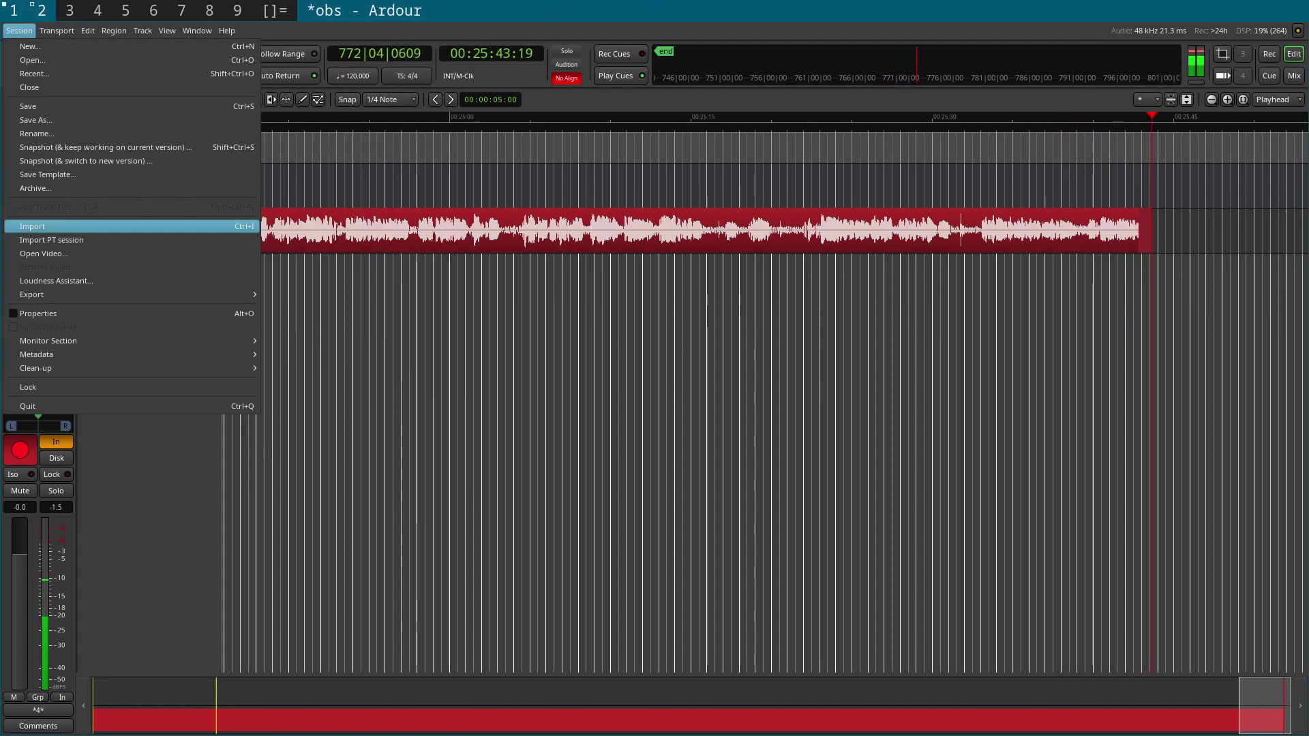
{"action": "key", "text": "Up"}
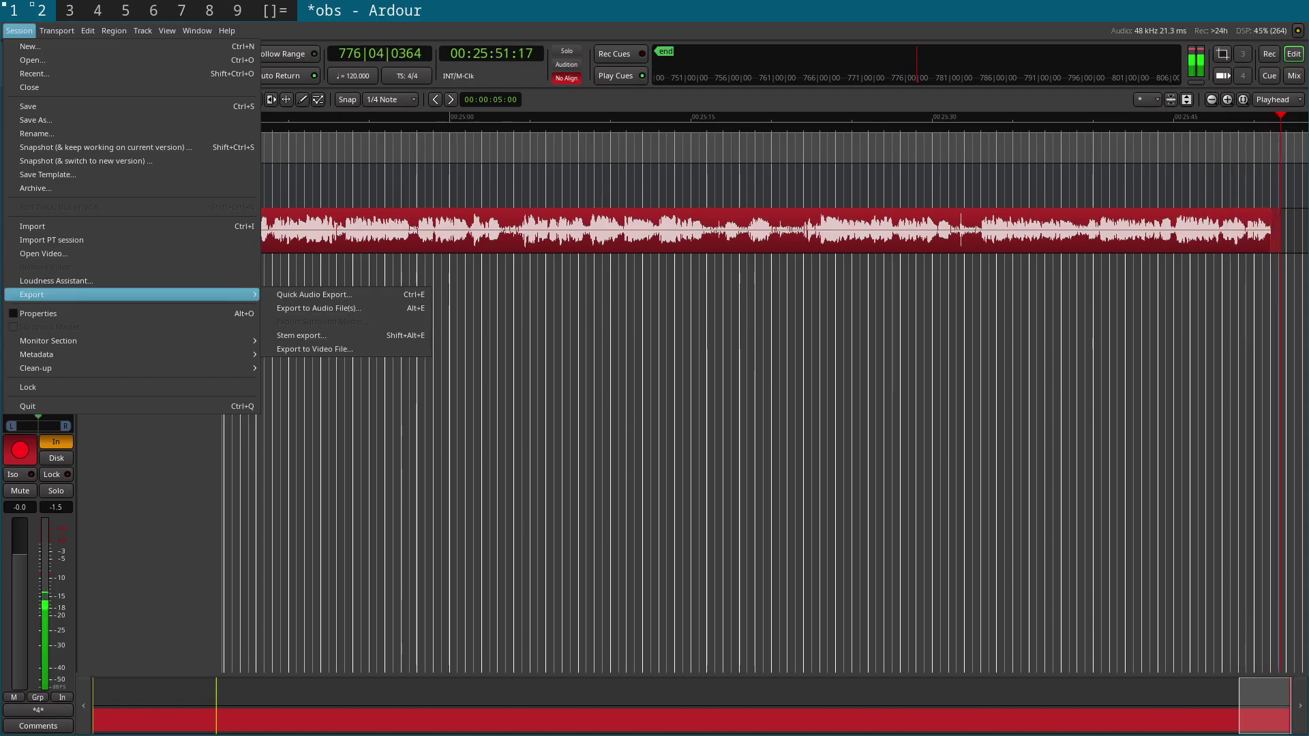
{"action": "mouse_move", "coordinate": [225, 295]}
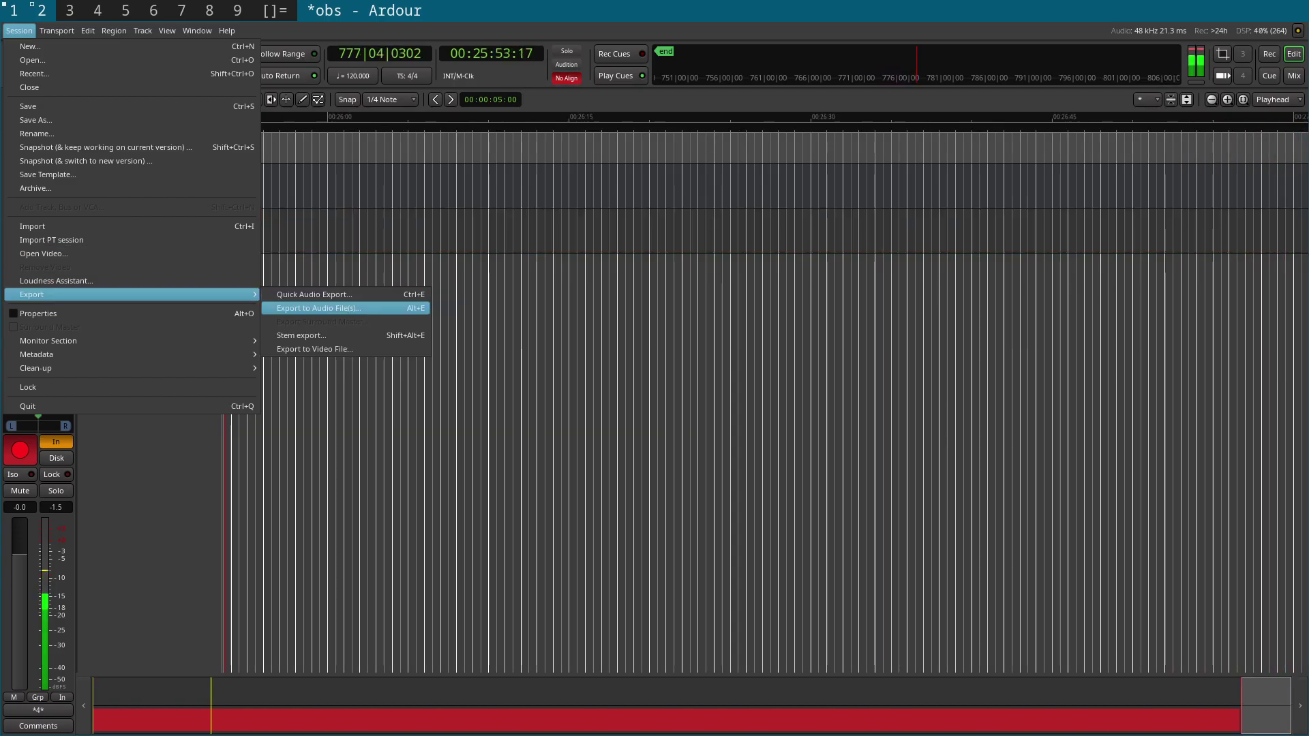
{"action": "left_click", "coordinate": [319, 308]}
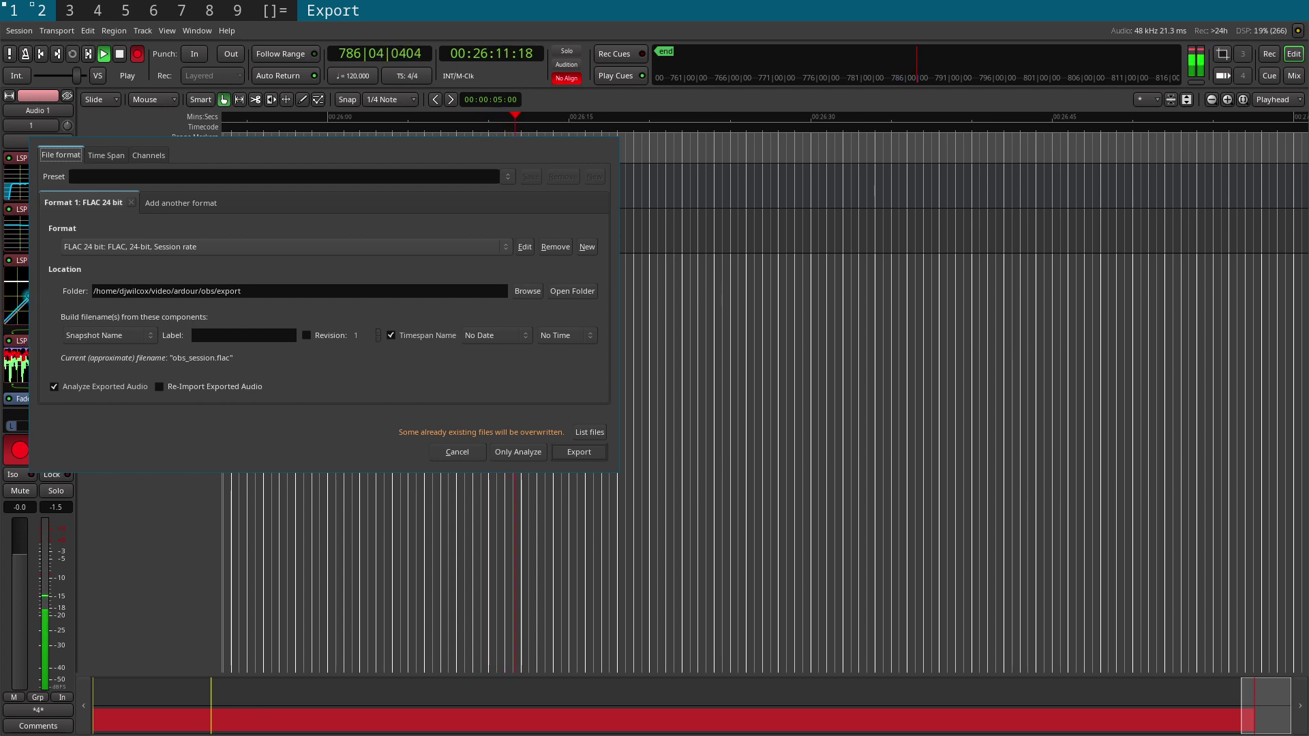
View the FLAC 24 bit export format profile, and cancel both the profile editor and the export.
{"action": "left_click", "coordinate": [524, 246]}
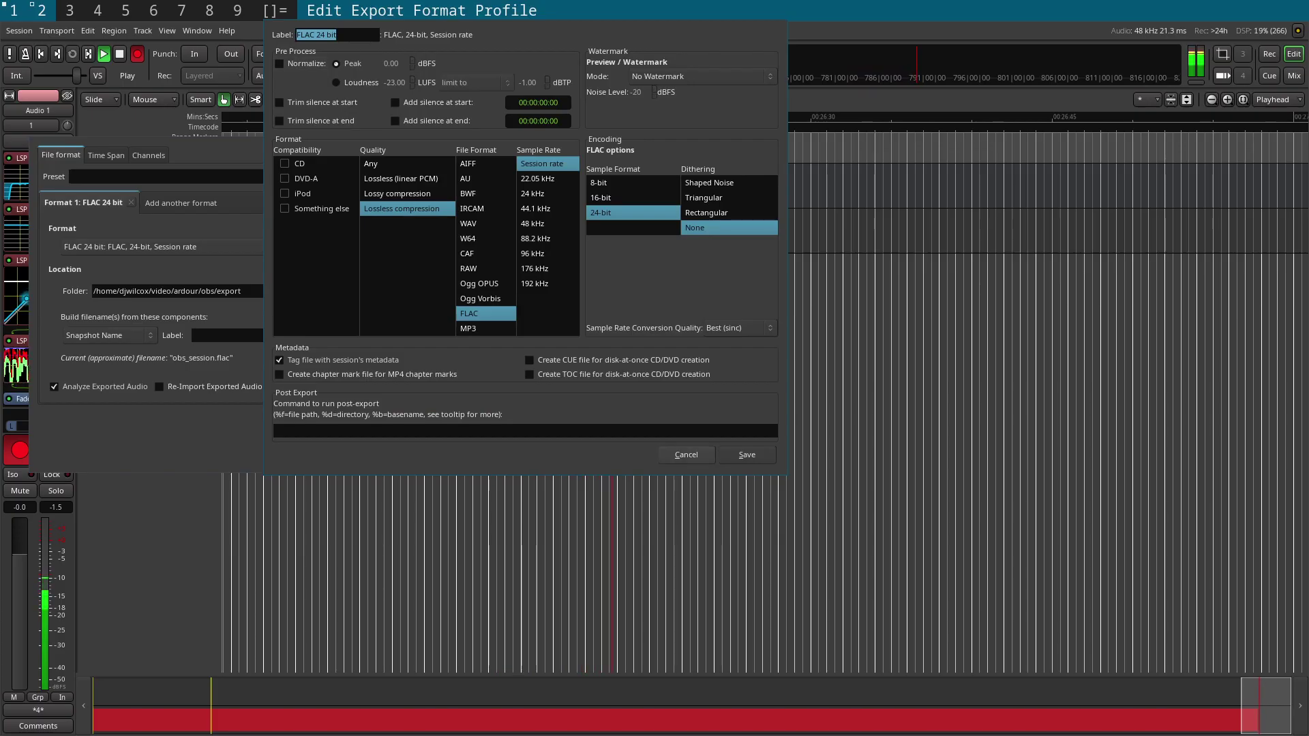
{"action": "left_click", "coordinate": [686, 455]}
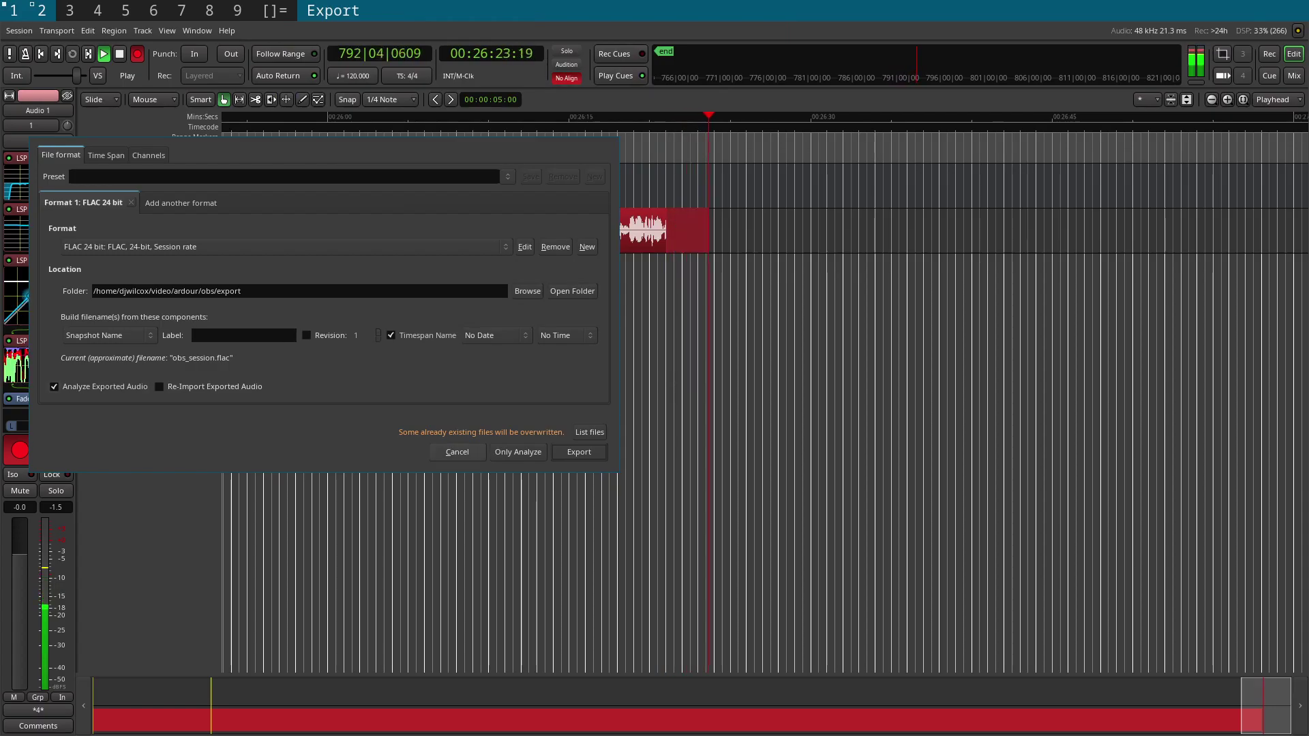
{"action": "left_click", "coordinate": [457, 452]}
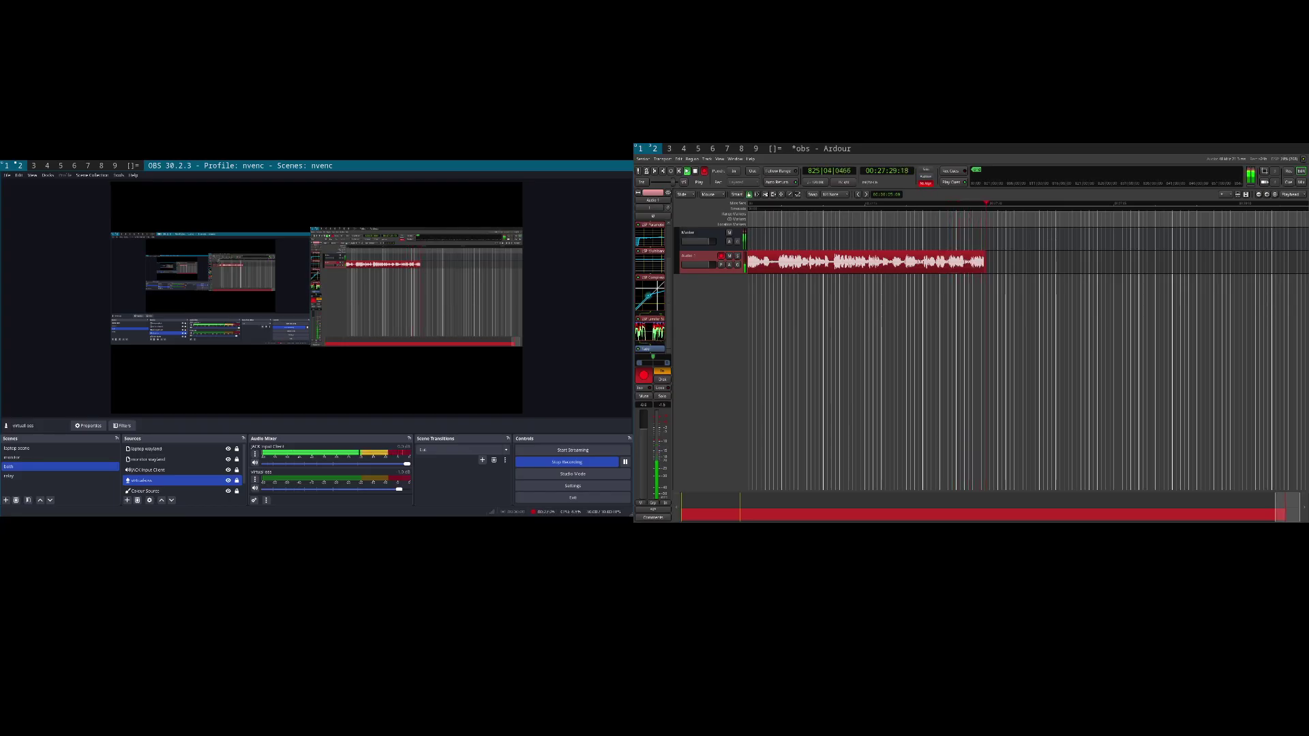
Select the laptop scene in OBS Studio and switch to the workspace with the Emacs notes.
{"action": "left_click", "coordinate": [16, 448]}
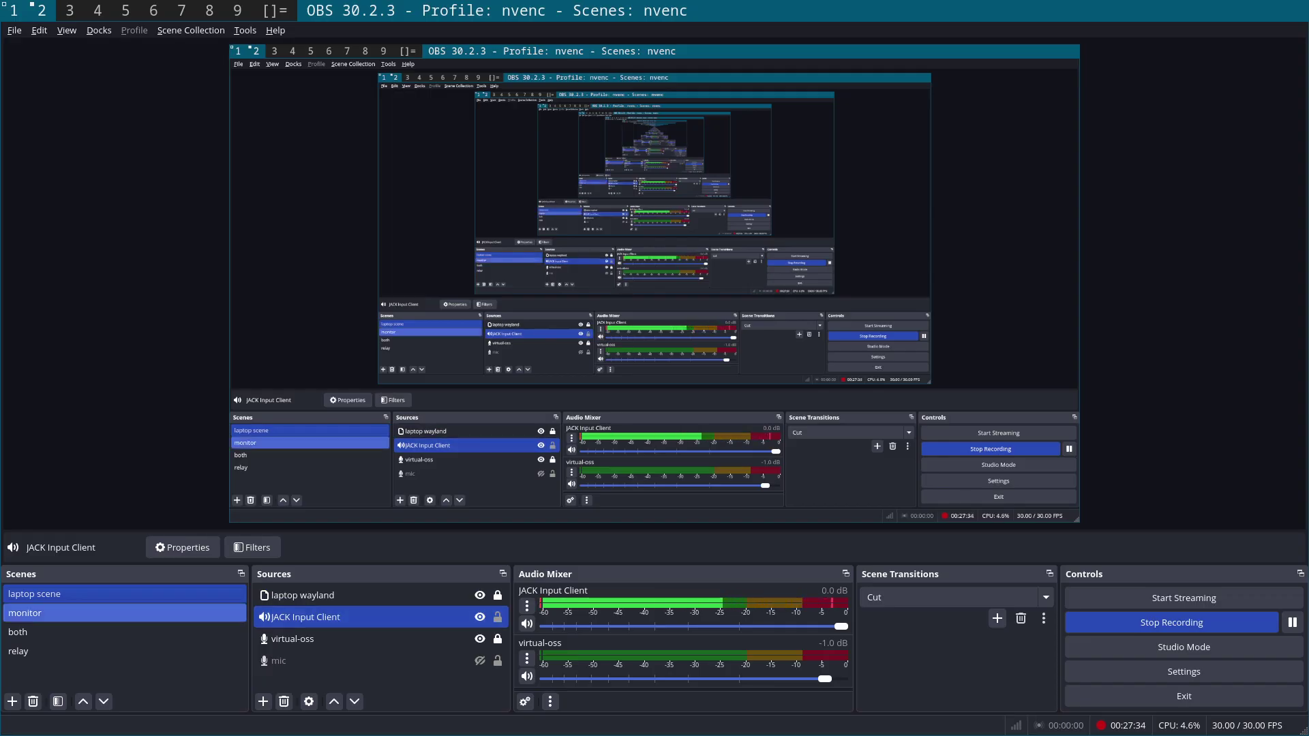
{"action": "key", "text": "super+1"}
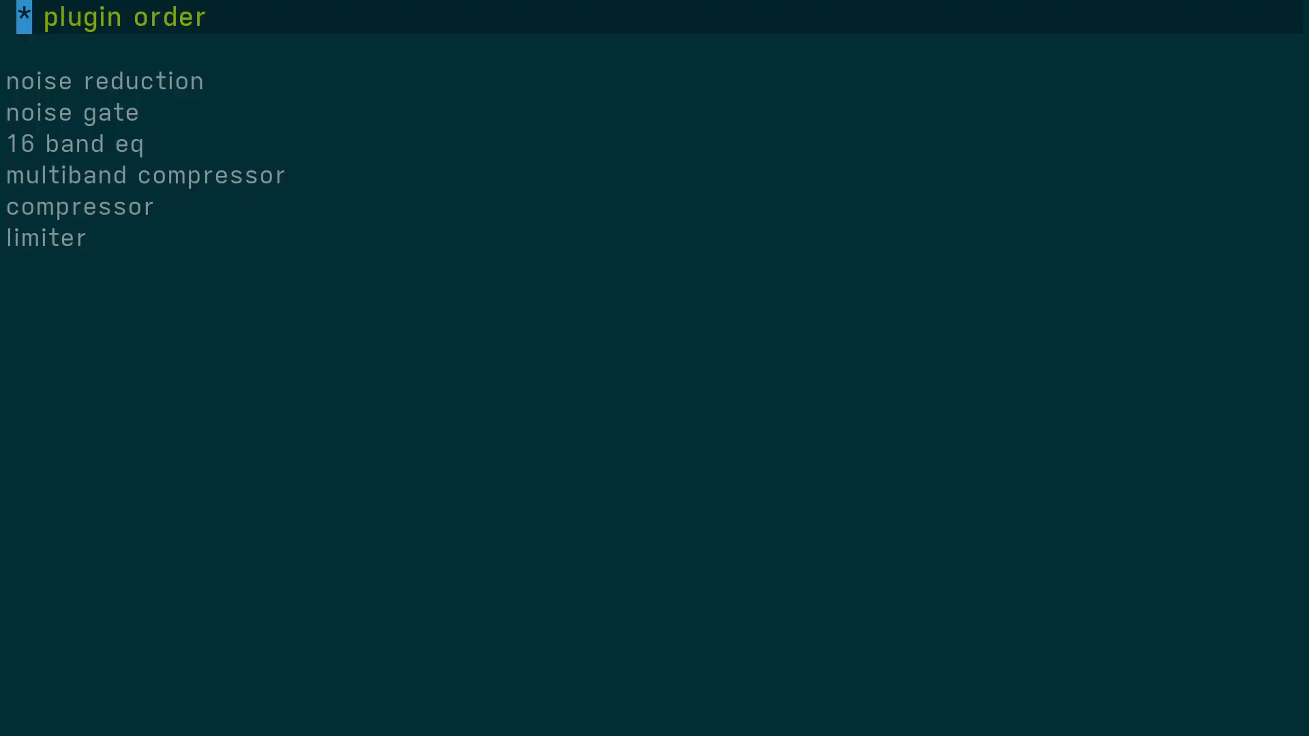
Turn off org-tree-slide-mode and expand the "obs studio and ardour" heading to list its subheadings.
{"action": "key", "text": "alt+x"}
{"action": "type", "text": "org"}
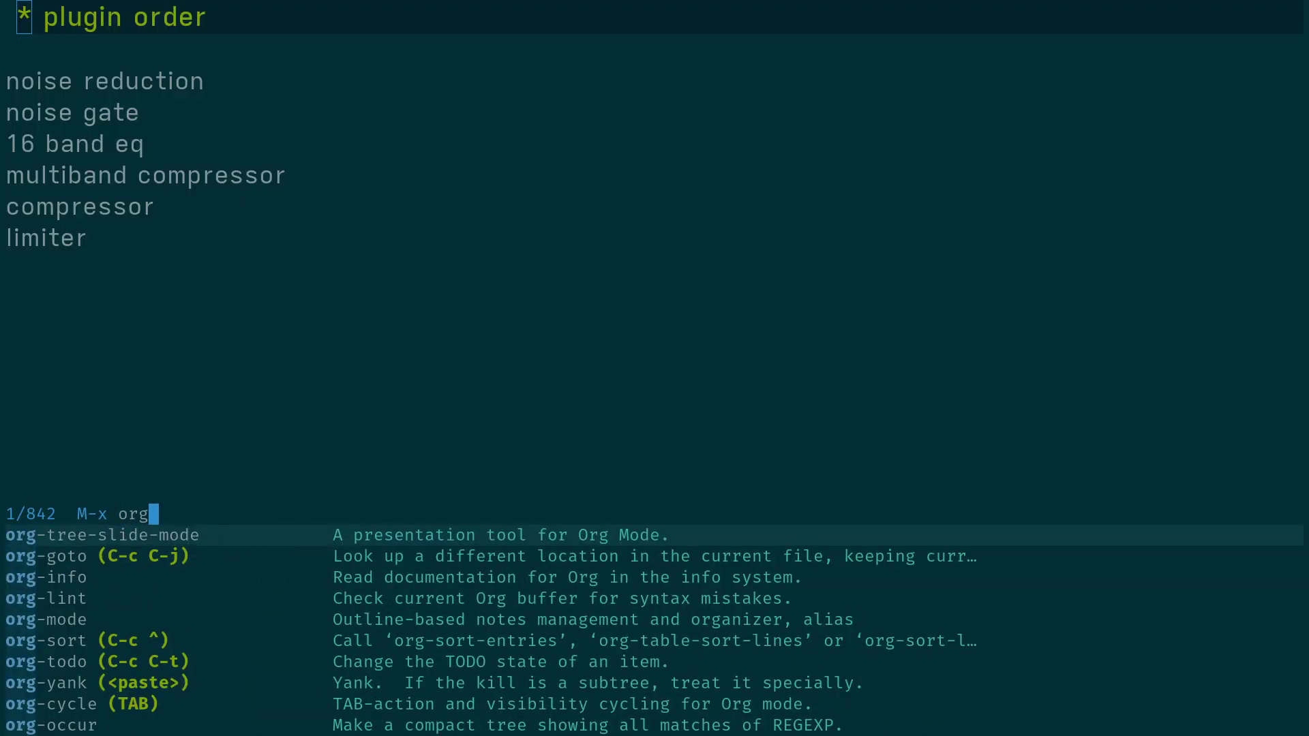
{"action": "key", "text": "Return"}
{"action": "left_click", "coordinate": [11, 34]}
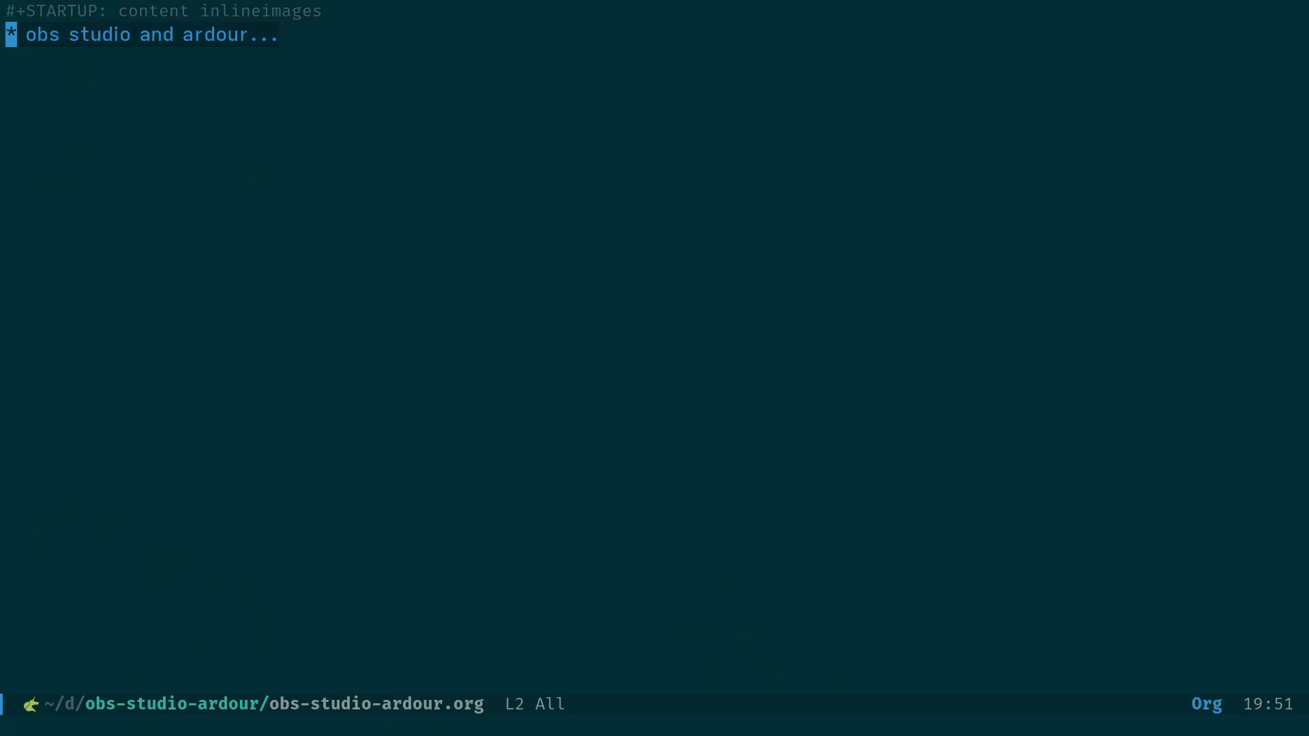
{"action": "key", "text": "Tab"}
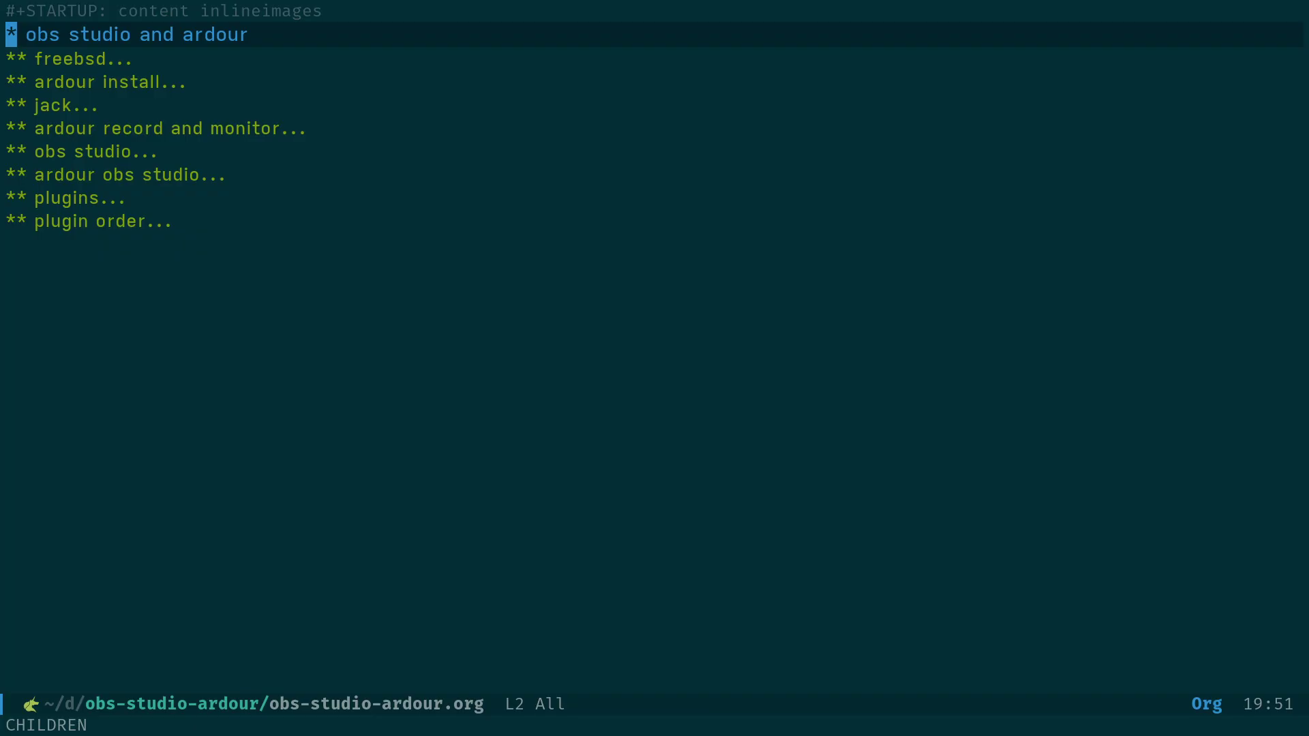
Run org-tree-slide-mode on the notes, page through the slides to the freebsd mixer one, and end the presentation.
{"action": "key", "text": "alt+x"}
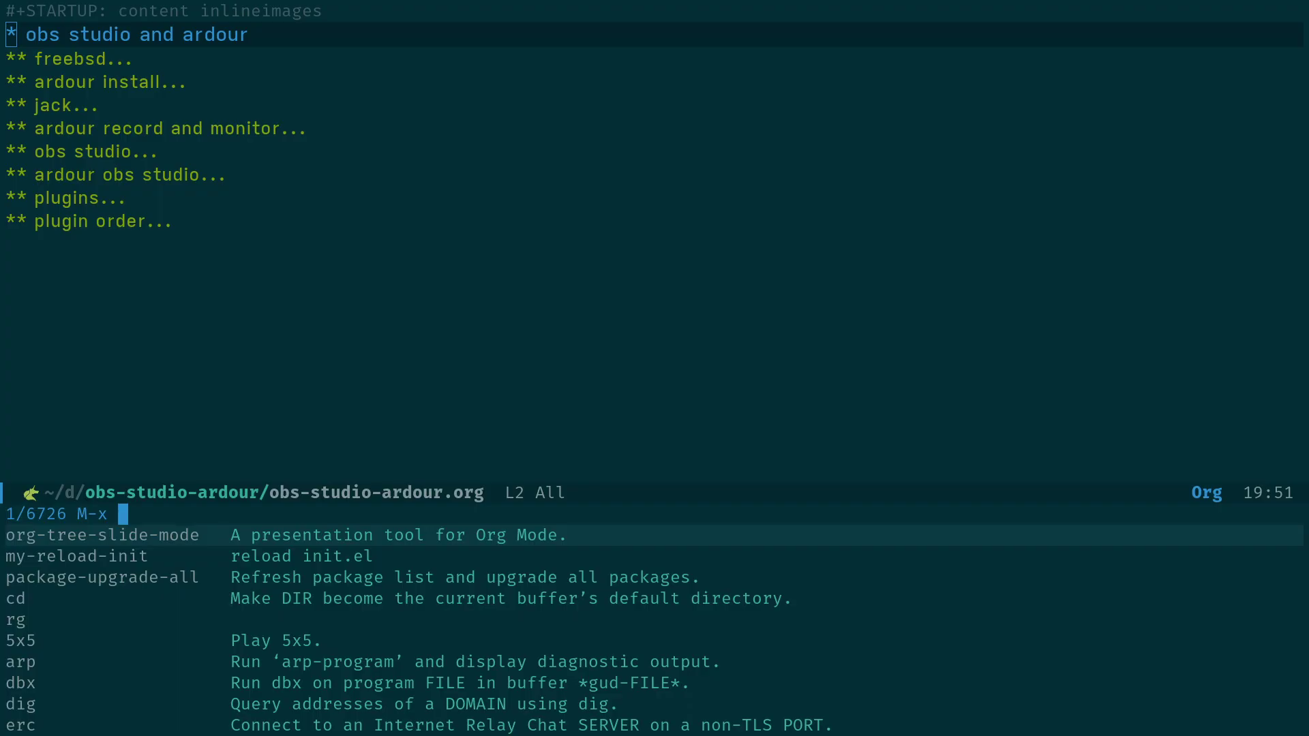
{"action": "key", "text": "Return"}
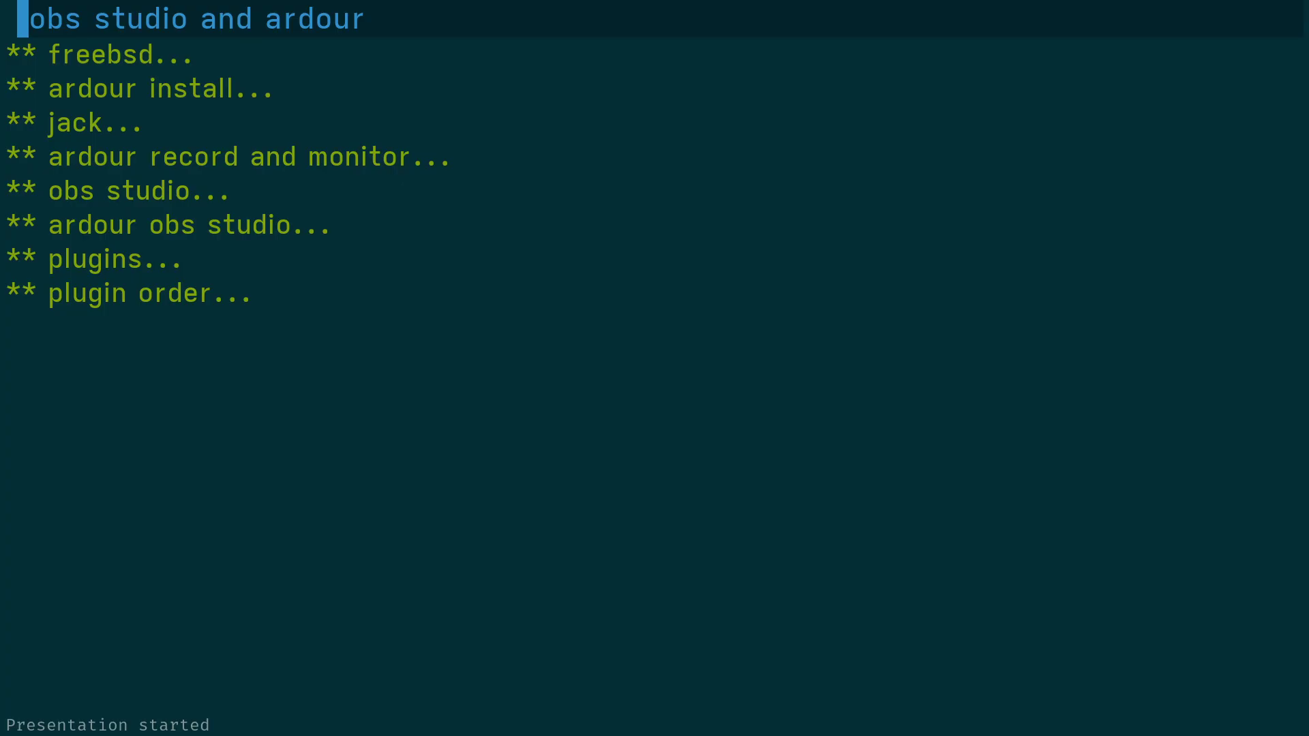
{"action": "key", "text": "Right"}
{"action": "key", "text": "Right"}
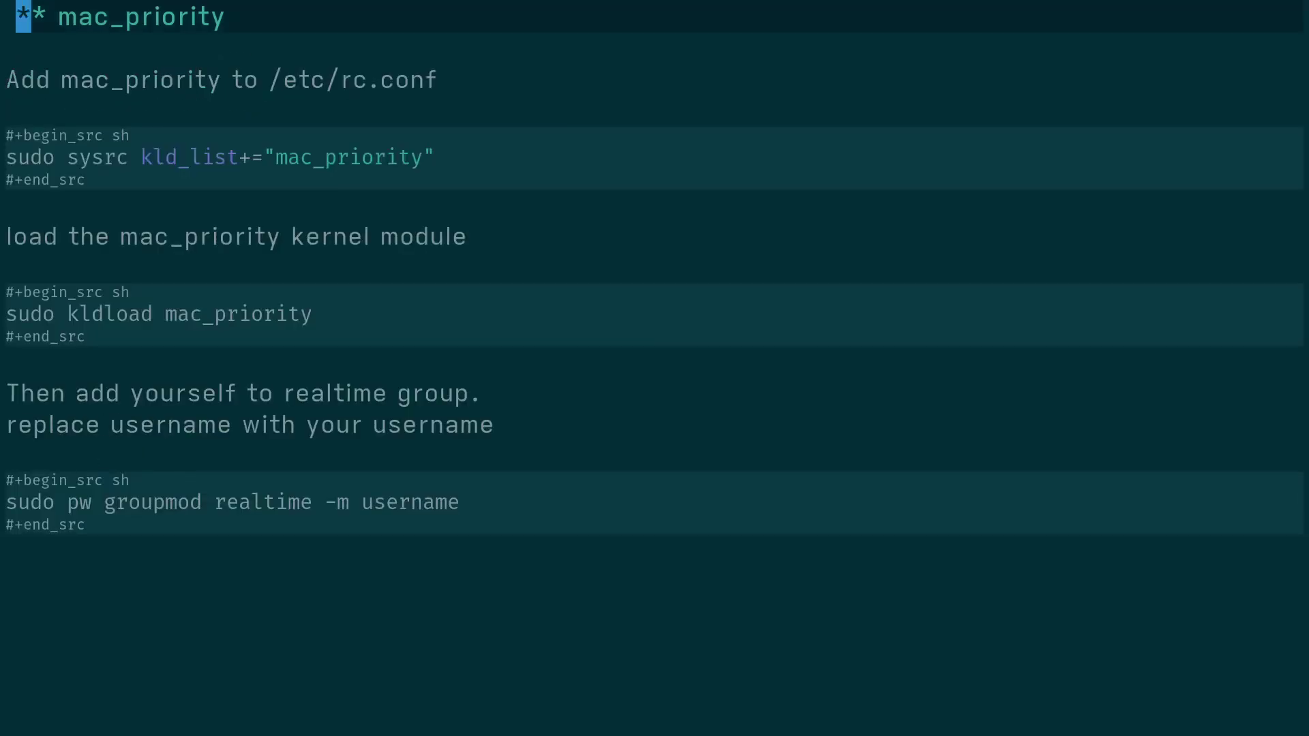
{"action": "key", "text": "Right"}
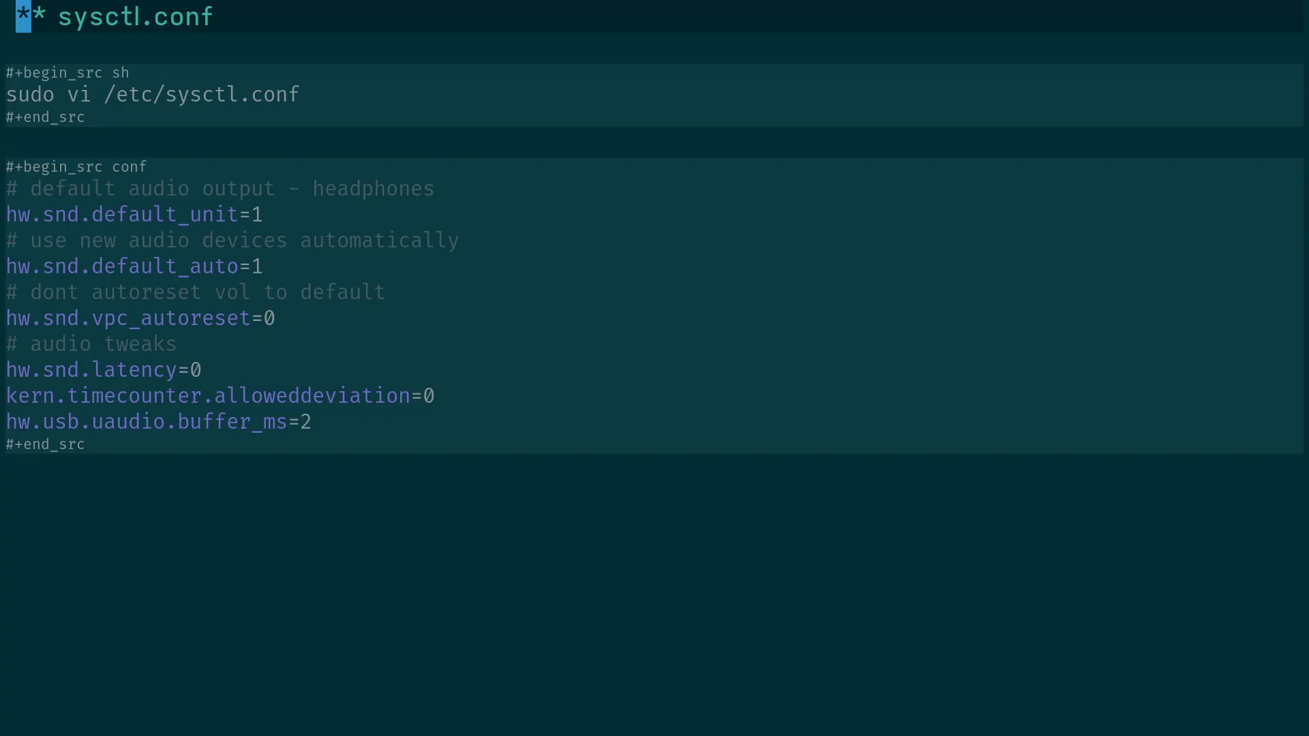
{"action": "key", "text": "Right"}
{"action": "key", "text": "Right"}
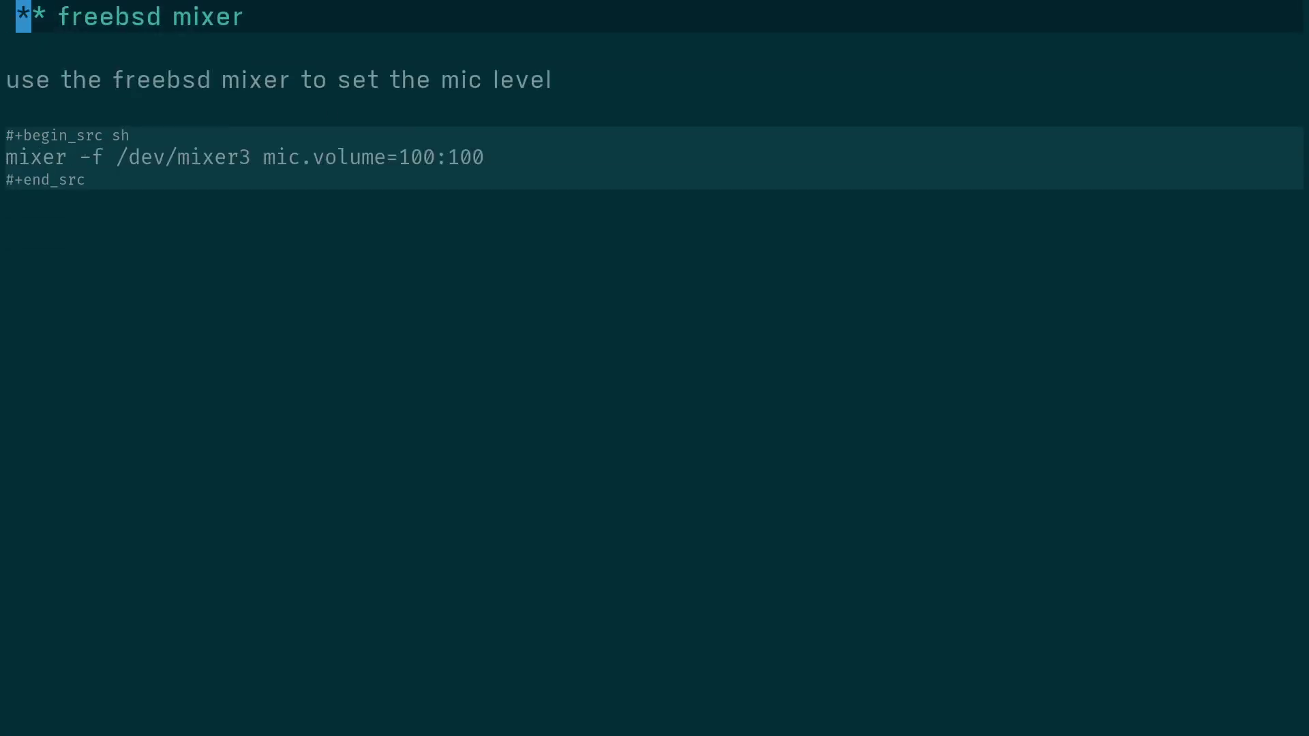
{"action": "key", "text": "alt+x"}
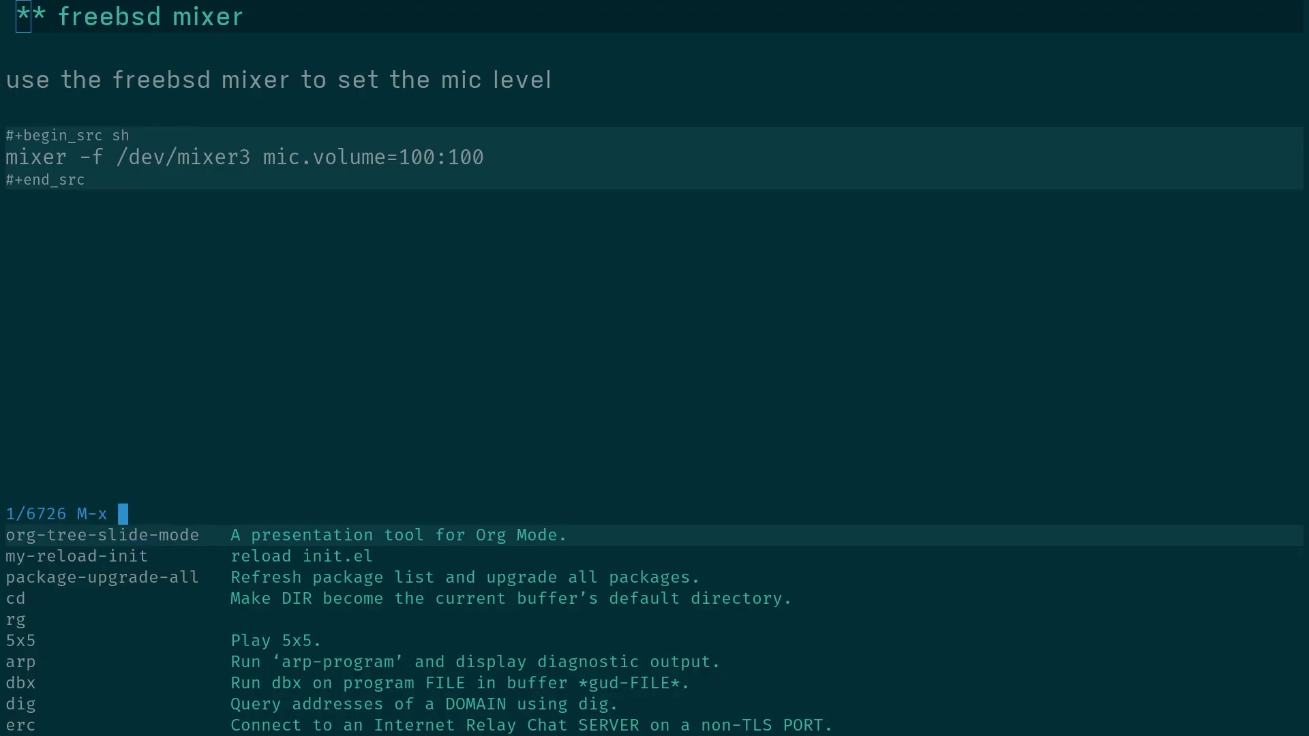
{"action": "key", "text": "Return"}
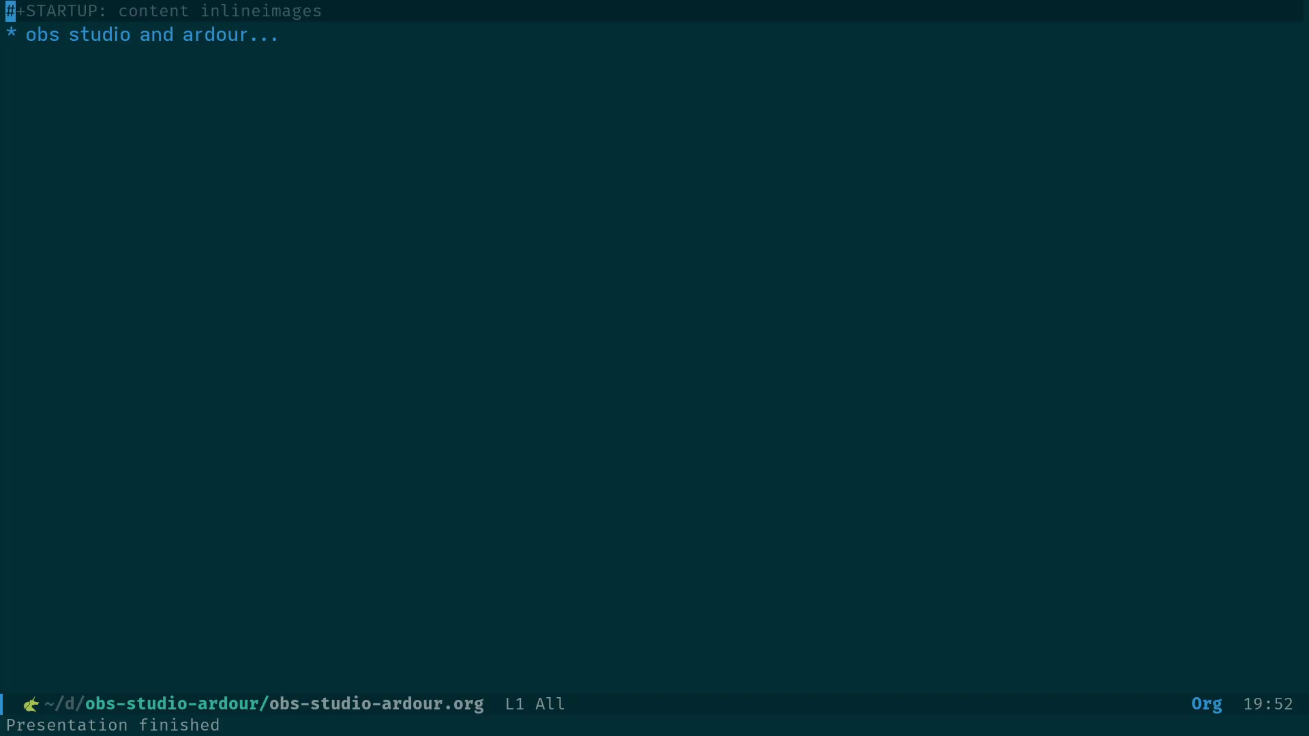
Open ~/.config/emacs/init.el in a new tab.
{"action": "key", "text": "ctrl+x"}
{"action": "key", "text": "t"}
{"action": "key", "text": "2"}
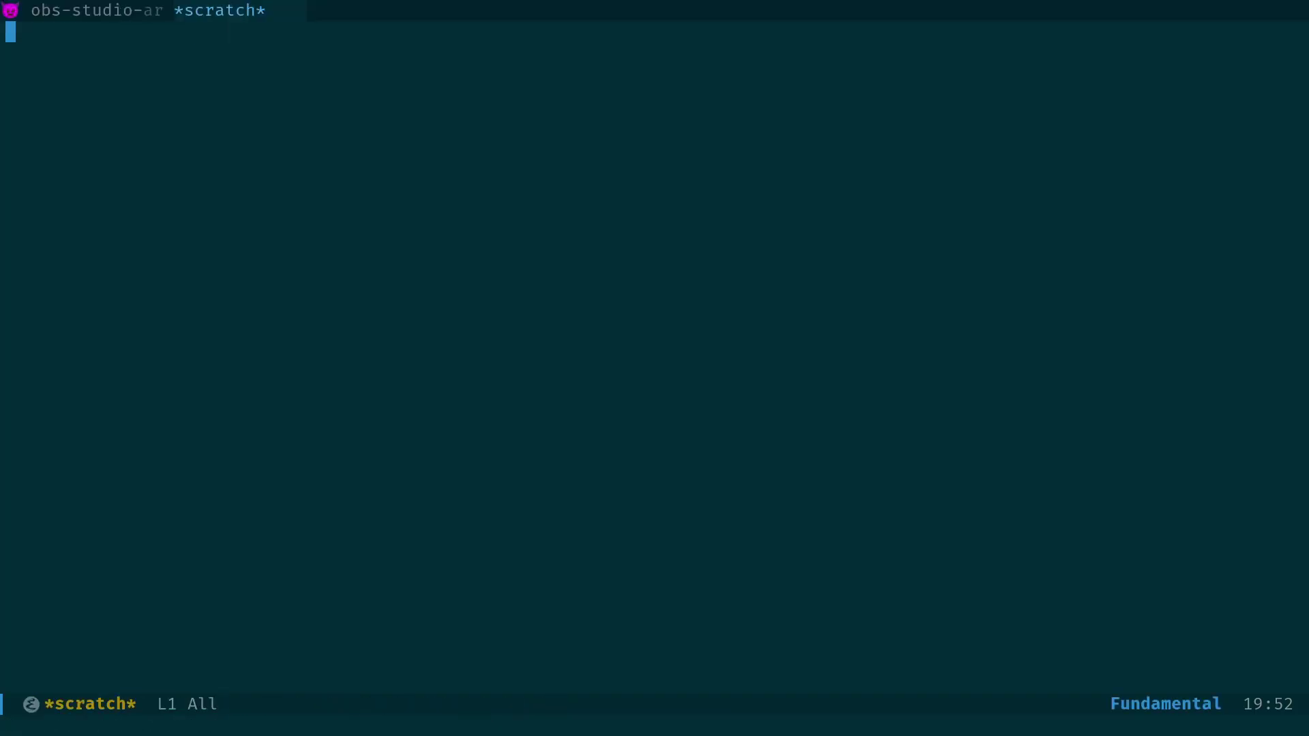
{"action": "key", "text": "ctrl+x"}
{"action": "key", "text": "ctrl+f"}
{"action": "type", "text": ".config/emacs/i"}
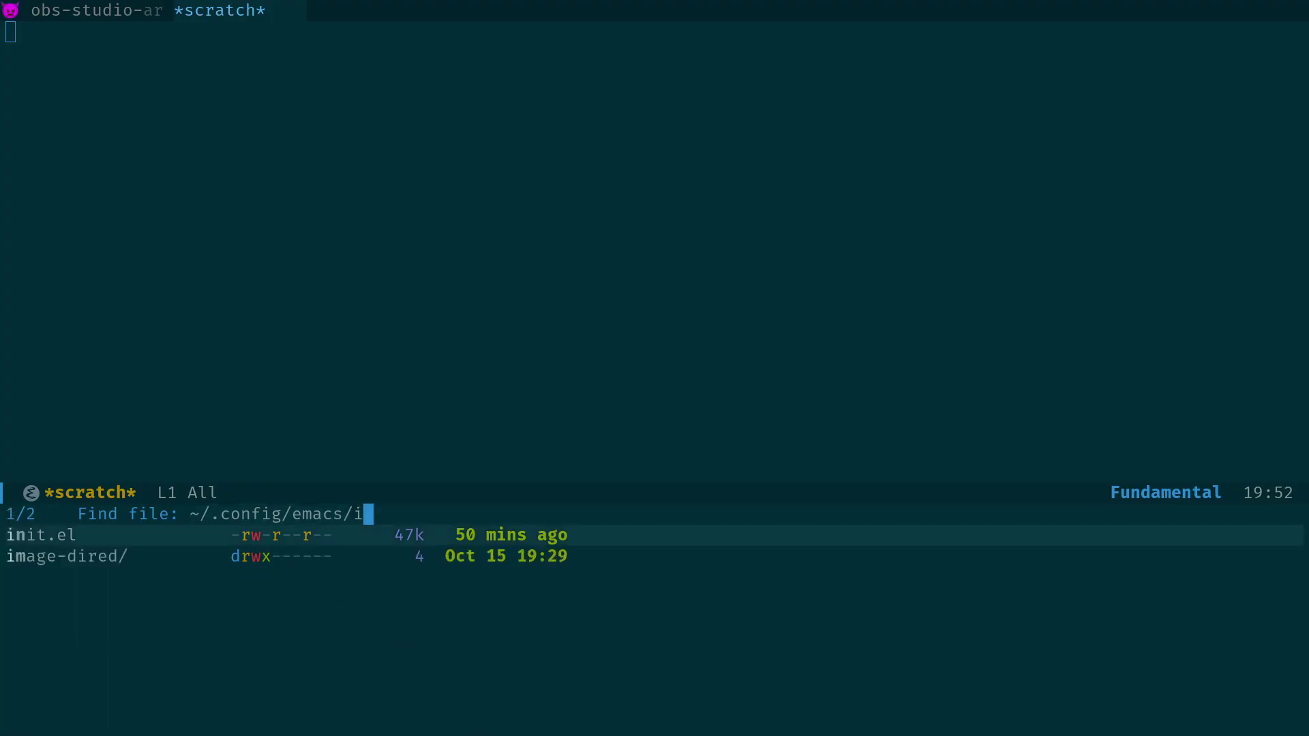
{"action": "type", "text": "nit.el"}
{"action": "key", "text": "Return"}
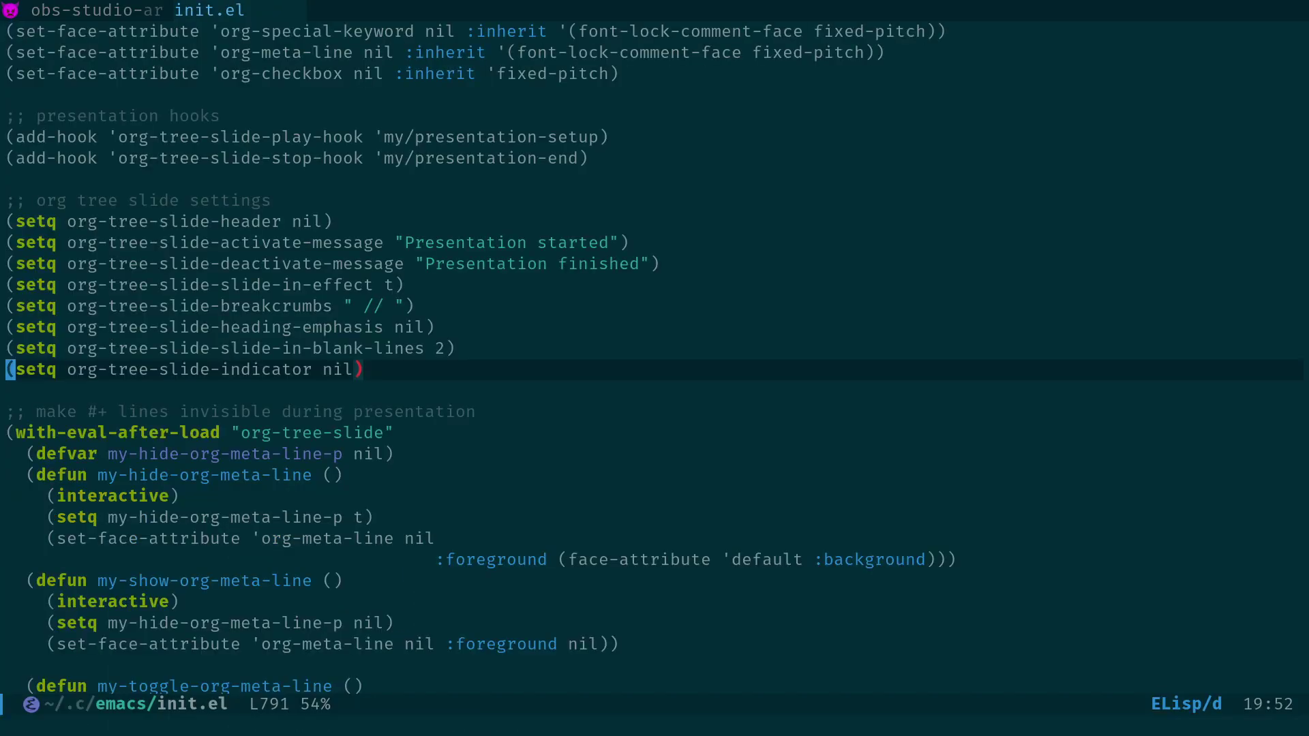
Go to the beginning of init.el and look through it down to the active variable-pitch face setting.
{"action": "key", "text": "alt+less"}
{"action": "key", "text": "Down"}
{"action": "key", "text": "Down"}
{"action": "key", "text": "Down"}
{"action": "key", "text": "Down"}
{"action": "key", "text": "Down"}
{"action": "key", "text": "Down"}
{"action": "key", "text": "Down"}
{"action": "key", "text": "Down"}
{"action": "key", "text": "Down"}
{"action": "key", "text": "Down"}
{"action": "key", "text": "Down"}
{"action": "key", "text": "Down"}
{"action": "key", "text": "Down"}
{"action": "key", "text": "Down"}
{"action": "key", "text": "Down"}
{"action": "key", "text": "Down"}
{"action": "key", "text": "Down"}
{"action": "key", "text": "Down"}
{"action": "key", "text": "Down"}
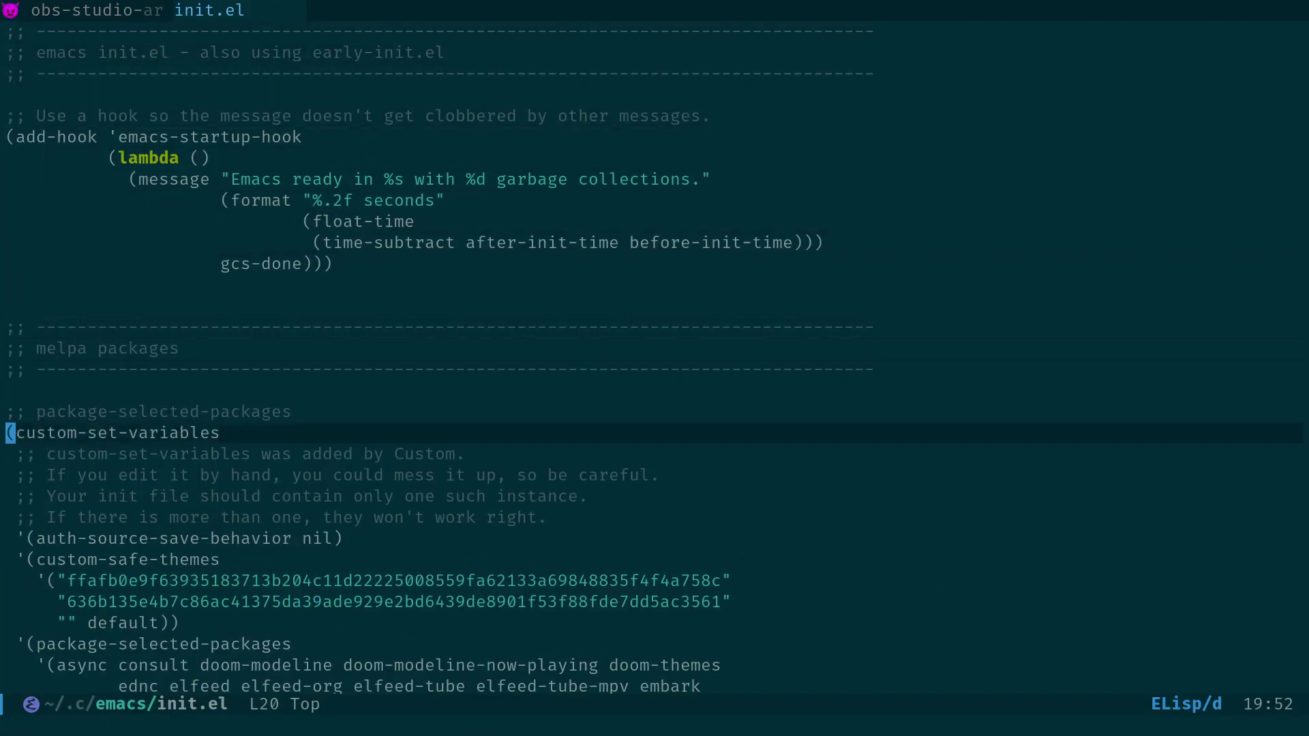
{"action": "key", "text": "Down"}
{"action": "key", "text": "Down"}
{"action": "key", "text": "Down"}
{"action": "key", "text": "Down"}
{"action": "key", "text": "Down"}
{"action": "key", "text": "Down"}
{"action": "key", "text": "Down"}
{"action": "key", "text": "Down"}
{"action": "key", "text": "Down"}
{"action": "key", "text": "Down"}
{"action": "key", "text": "Down"}
{"action": "key", "text": "Down"}
{"action": "key", "text": "Down"}
{"action": "key", "text": "Down"}
{"action": "key", "text": "Down"}
{"action": "key", "text": "Down"}
{"action": "key", "text": "Down"}
{"action": "key", "text": "Down"}
{"action": "key", "text": "Down"}
{"action": "key", "text": "Down"}
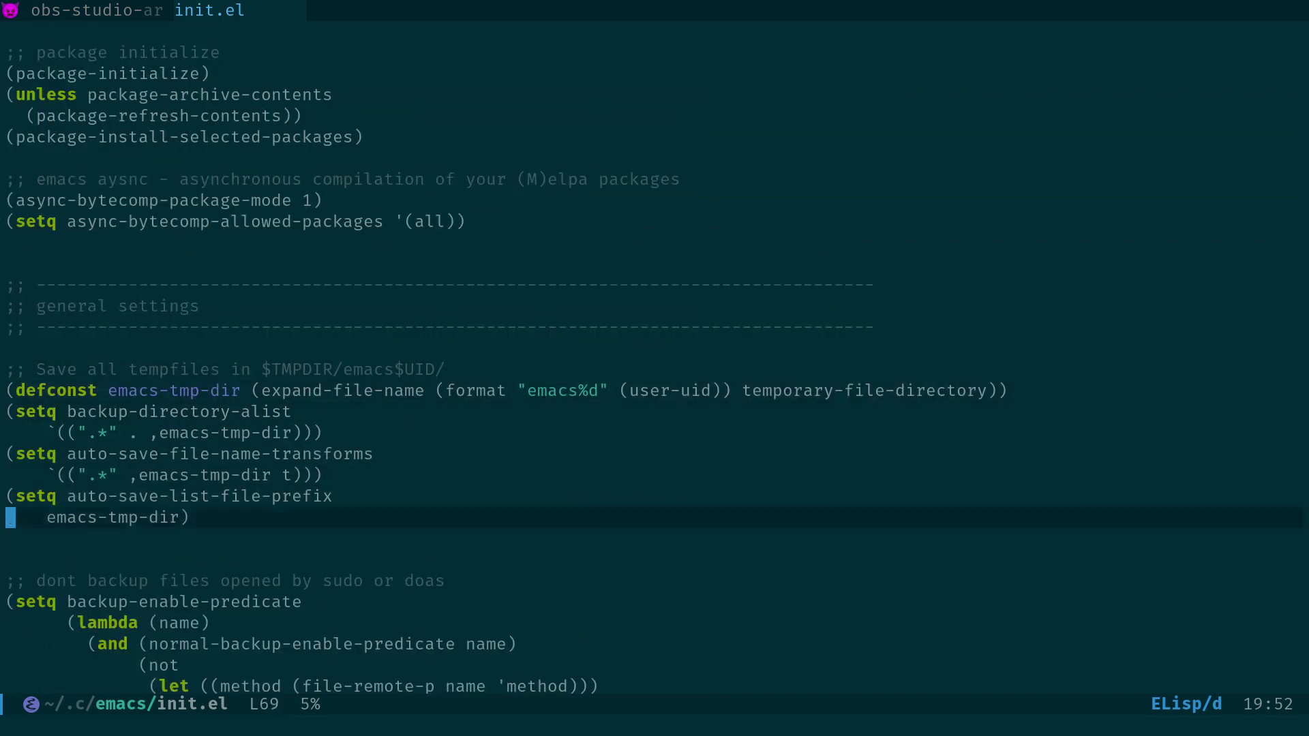
{"action": "key", "text": "Down"}
{"action": "key", "text": "Down"}
{"action": "key", "text": "Down"}
{"action": "key", "text": "Down"}
{"action": "key", "text": "Down"}
{"action": "key", "text": "Down"}
{"action": "key", "text": "Down"}
{"action": "key", "text": "Down"}
{"action": "key", "text": "Down"}
{"action": "key", "text": "Down"}
{"action": "key", "text": "Down"}
{"action": "key", "text": "Down"}
{"action": "key", "text": "Down"}
{"action": "key", "text": "Down"}
{"action": "key", "text": "Down"}
{"action": "key", "text": "Down"}
{"action": "key", "text": "Down"}
{"action": "key", "text": "Down"}
{"action": "key", "text": "Down"}
{"action": "key", "text": "Down"}
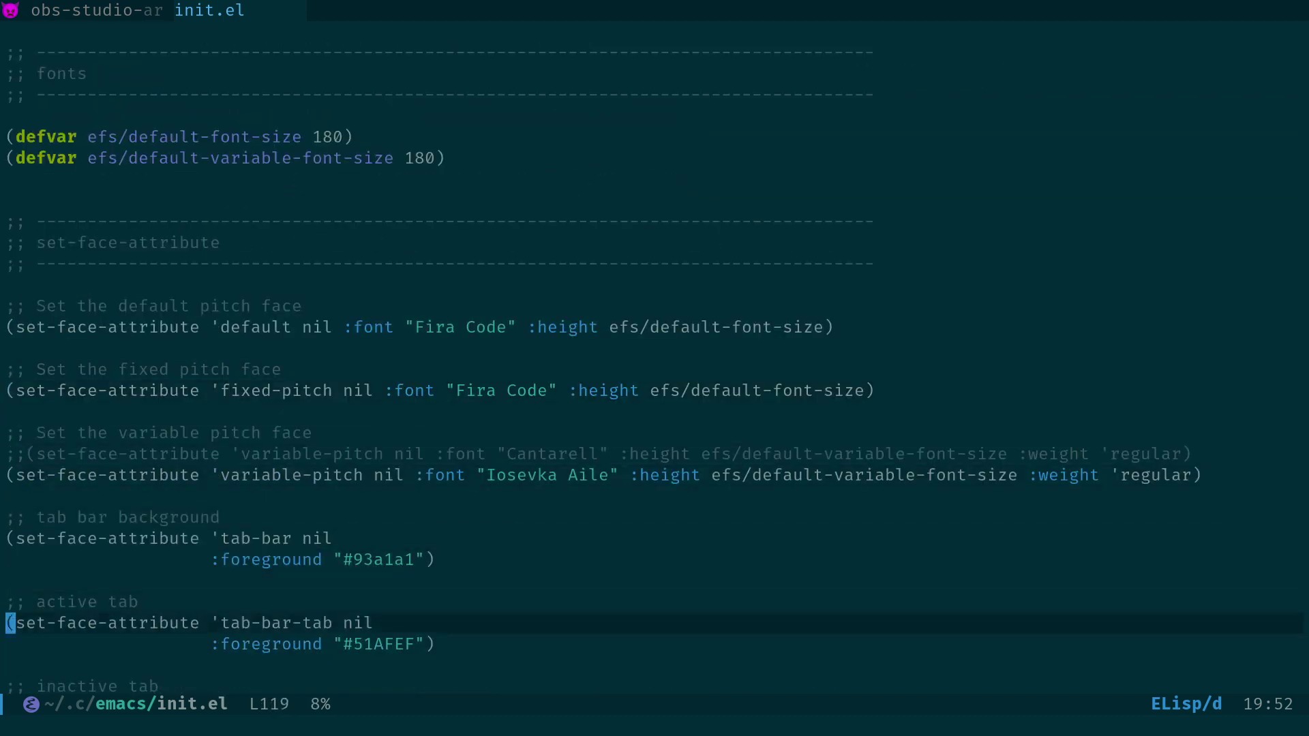
{"action": "key", "text": "Down"}
{"action": "key", "text": "Down"}
{"action": "key", "text": "Down"}
{"action": "key", "text": "Up"}
{"action": "key", "text": "Up"}
{"action": "key", "text": "Up"}
{"action": "key", "text": "Up"}
{"action": "key", "text": "Up"}
{"action": "key", "text": "Up"}
{"action": "key", "text": "Up"}
{"action": "key", "text": "Up"}
{"action": "key", "text": "Up"}
{"action": "key", "text": "Up"}
{"action": "key", "text": "Up"}
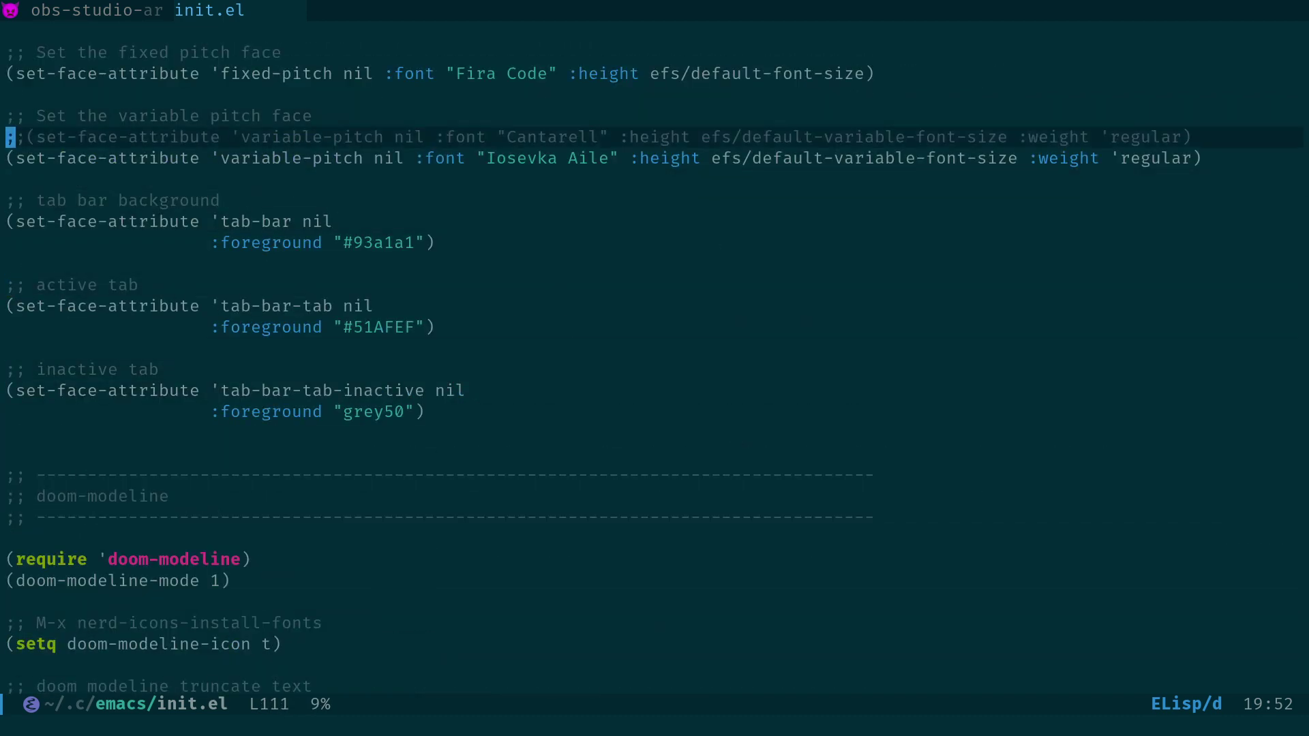
{"action": "key", "text": "Down"}
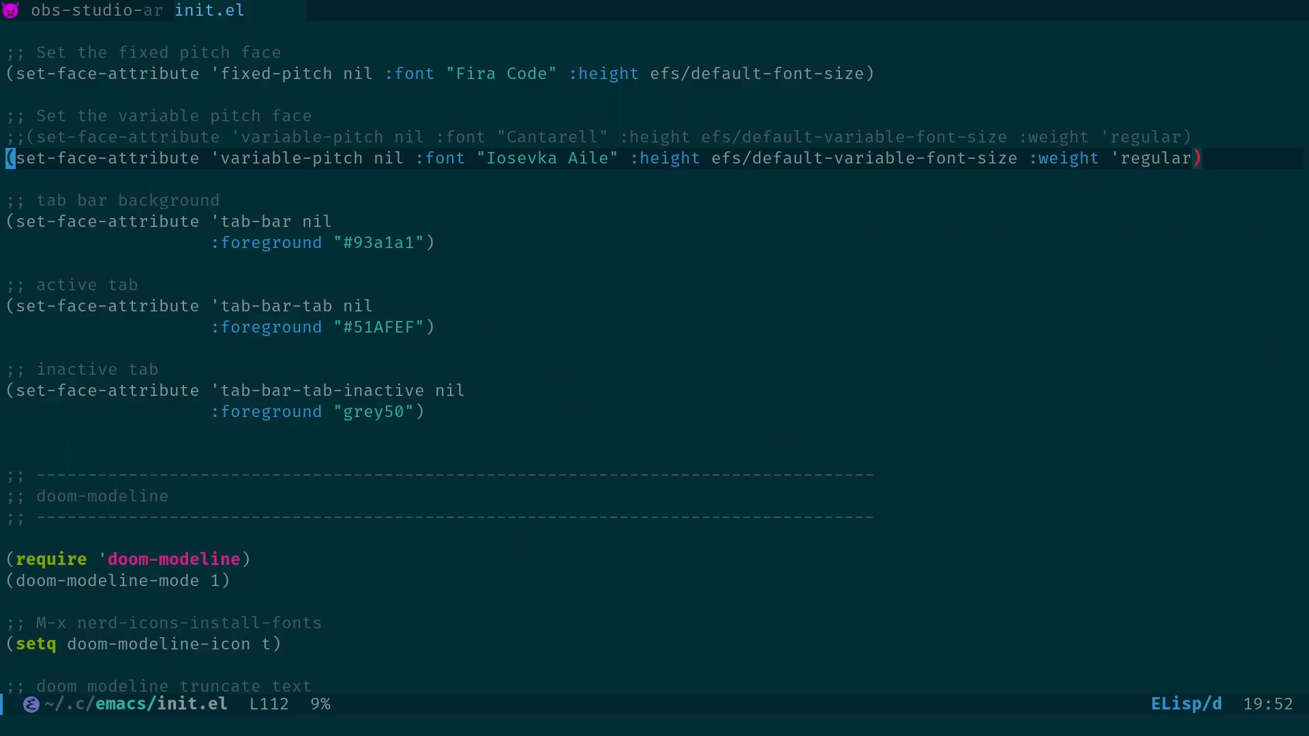
Place the cursor at the start of the "Iosevka Aile" font name in the variable-pitch face setting.
{"action": "key", "text": "w"}
{"action": "key", "text": "w"}
{"action": "key", "text": "w"}
{"action": "key", "text": "w"}
{"action": "key", "text": "w"}
{"action": "key", "text": "w"}
{"action": "key", "text": "w"}
{"action": "key", "text": "w"}
{"action": "key", "text": "w"}
{"action": "key", "text": "w"}
{"action": "key", "text": "w"}
{"action": "key", "text": "w"}
{"action": "key", "text": "w"}
{"action": "key", "text": "w"}
{"action": "key", "text": "w"}
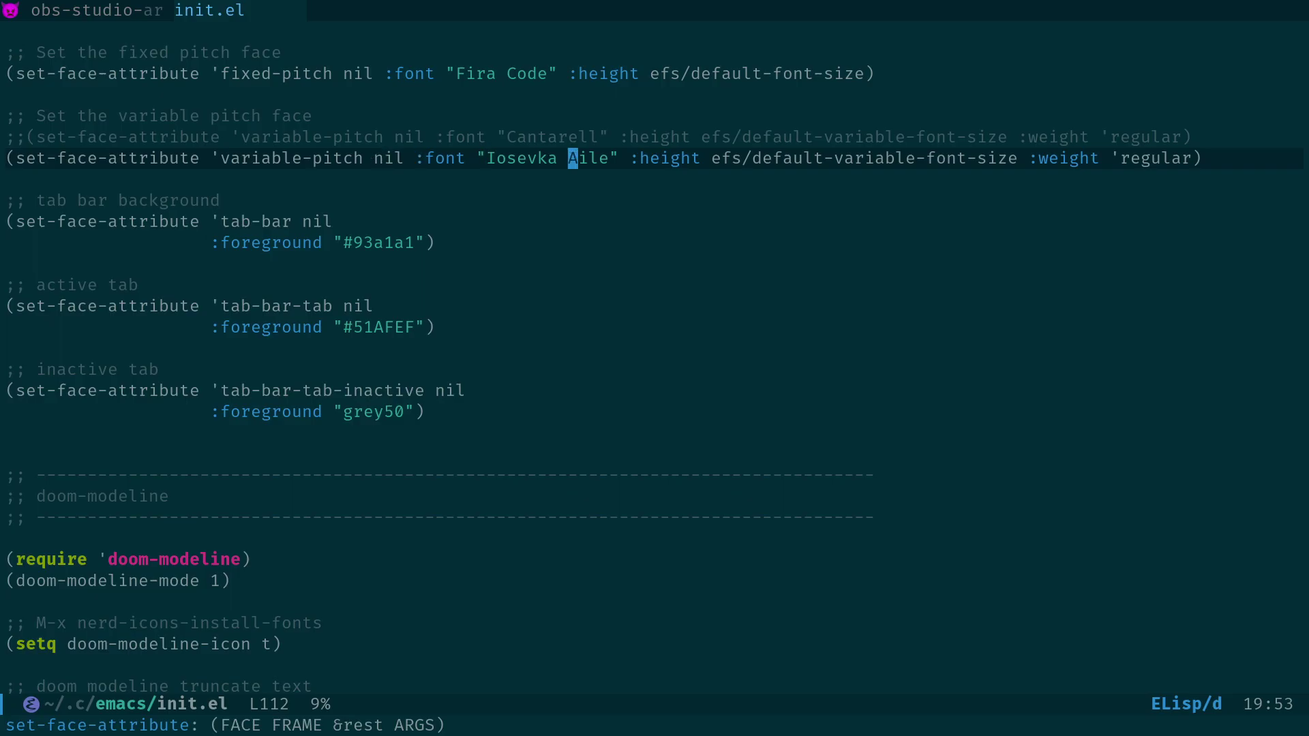
{"action": "key", "text": "h"}
{"action": "key", "text": "h"}
{"action": "key", "text": "h"}
{"action": "key", "text": "h"}
{"action": "key", "text": "h"}
{"action": "key", "text": "h"}
{"action": "key", "text": "h"}
{"action": "key", "text": "h"}
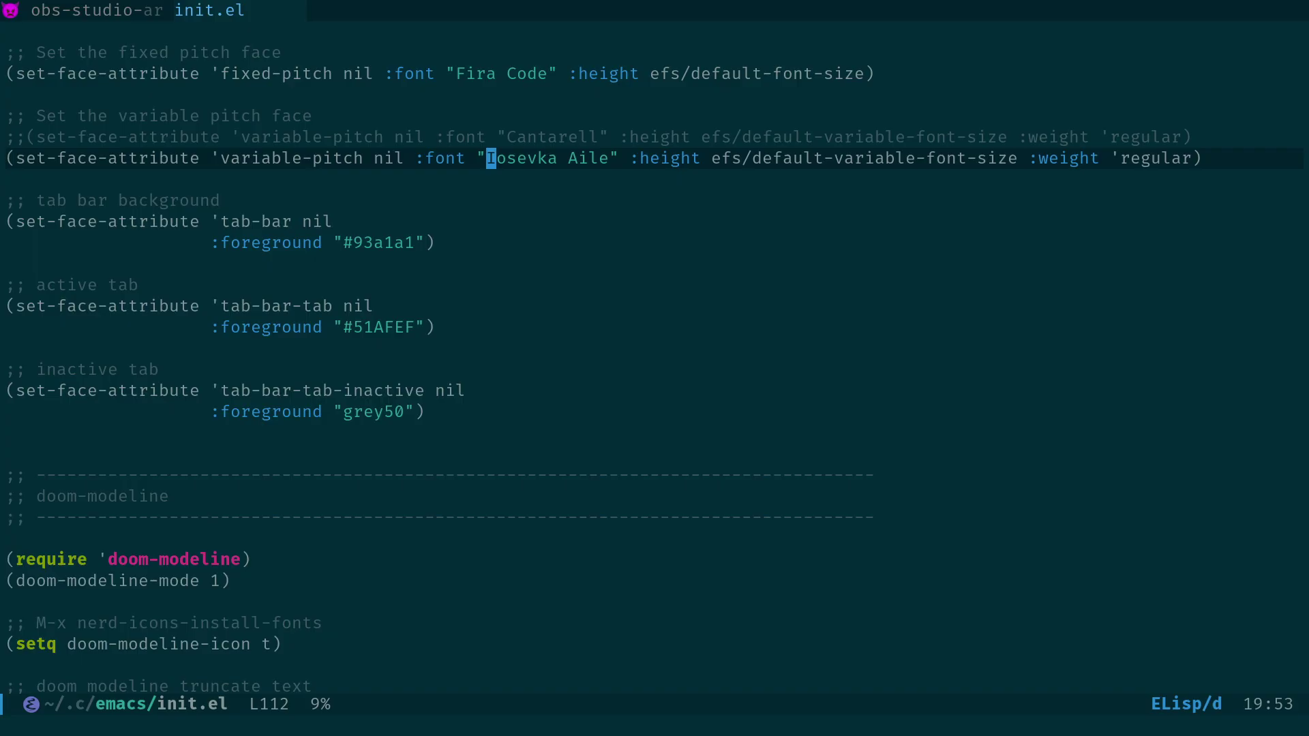
Search init.el for "slide" to reach the org tree slide section.
{"action": "left_click", "coordinate": [10, 158]}
{"action": "key", "text": "ctrl+s"}
{"action": "type", "text": "slide"}
{"action": "key", "text": "Return"}
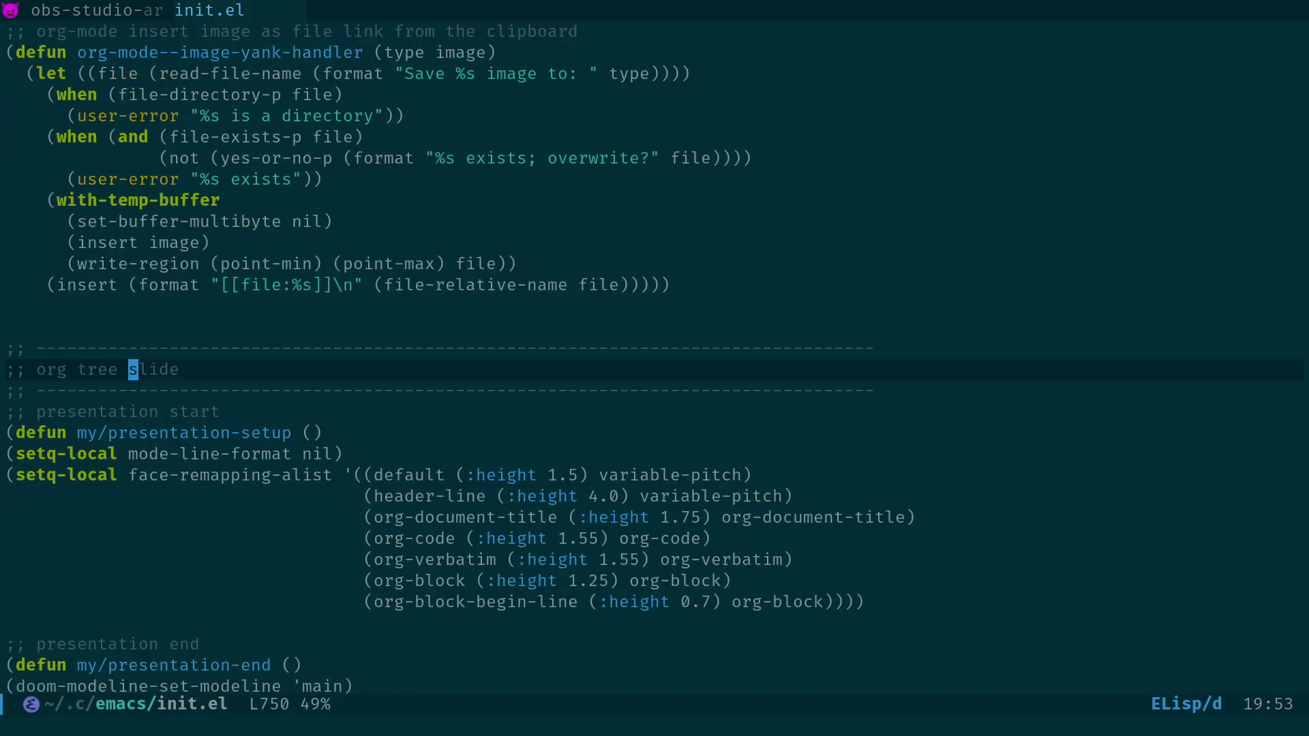
Examine the org tree slide section with the presentation setup function and its face heights, and the code above it.
{"action": "key", "text": "0"}
{"action": "key", "text": "l"}
{"action": "key", "text": "w"}
{"action": "key", "text": "w"}
{"action": "key", "text": "e"}
{"action": "key", "text": "0"}
{"action": "key", "text": "k"}
{"action": "key", "text": "k"}
{"action": "key", "text": "k"}
{"action": "key", "text": "k"}
{"action": "key", "text": "k"}
{"action": "key", "text": "k"}
{"action": "key", "text": "k"}
{"action": "key", "text": "k"}
{"action": "key", "text": "k"}
{"action": "key", "text": "k"}
{"action": "key", "text": "k"}
{"action": "key", "text": "k"}
{"action": "key", "text": "k"}
{"action": "key", "text": "k"}
{"action": "key", "text": "k"}
{"action": "key", "text": "k"}
{"action": "key", "text": "k"}
{"action": "key", "text": "k"}
{"action": "key", "text": "k"}
{"action": "key", "text": "k"}
{"action": "key", "text": "k"}
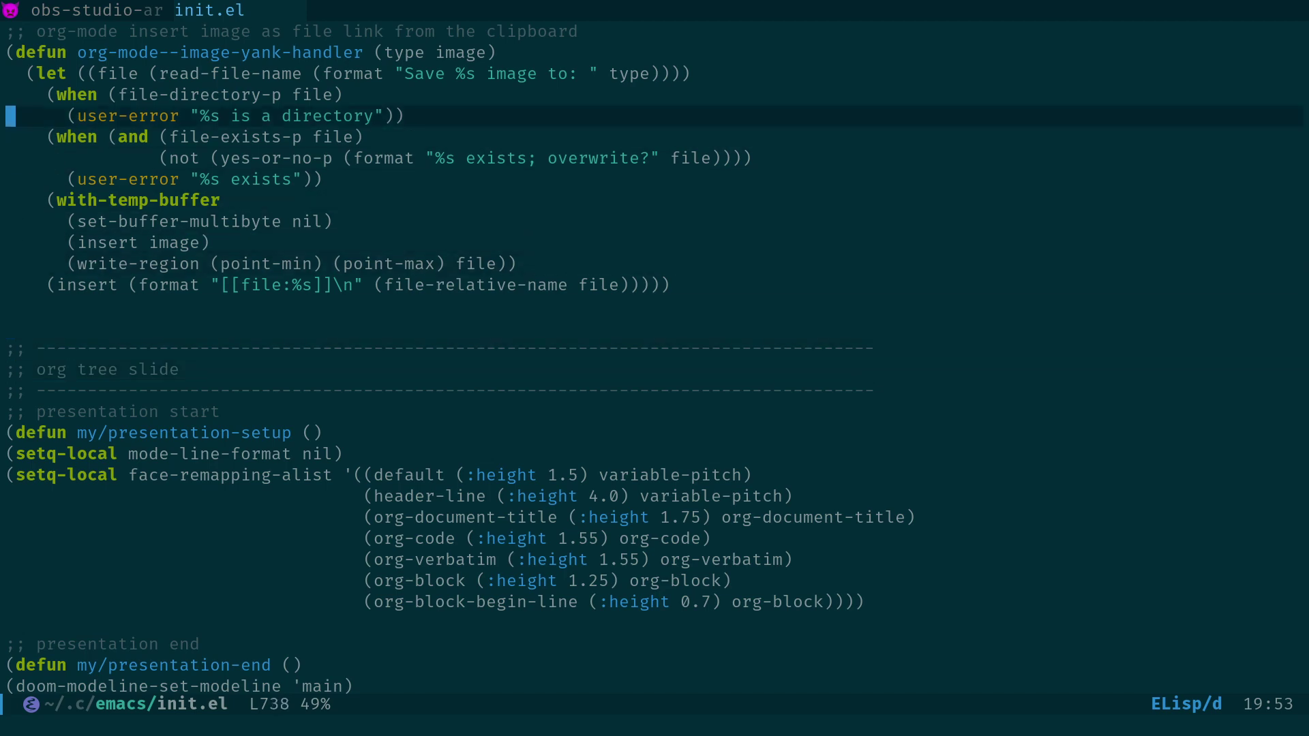
Look back through the org settings in init.el up to the start of the org mode section.
{"action": "key", "text": "k"}
{"action": "key", "text": "k"}
{"action": "key", "text": "k"}
{"action": "key", "text": "k"}
{"action": "key", "text": "k"}
{"action": "key", "text": "k"}
{"action": "key", "text": "k"}
{"action": "key", "text": "k"}
{"action": "key", "text": "k"}
{"action": "key", "text": "k"}
{"action": "key", "text": "k"}
{"action": "key", "text": "k"}
{"action": "key", "text": "k"}
{"action": "key", "text": "k"}
{"action": "key", "text": "k"}
{"action": "key", "text": "k"}
{"action": "key", "text": "k"}
{"action": "key", "text": "k"}
{"action": "key", "text": "k"}
{"action": "key", "text": "k"}
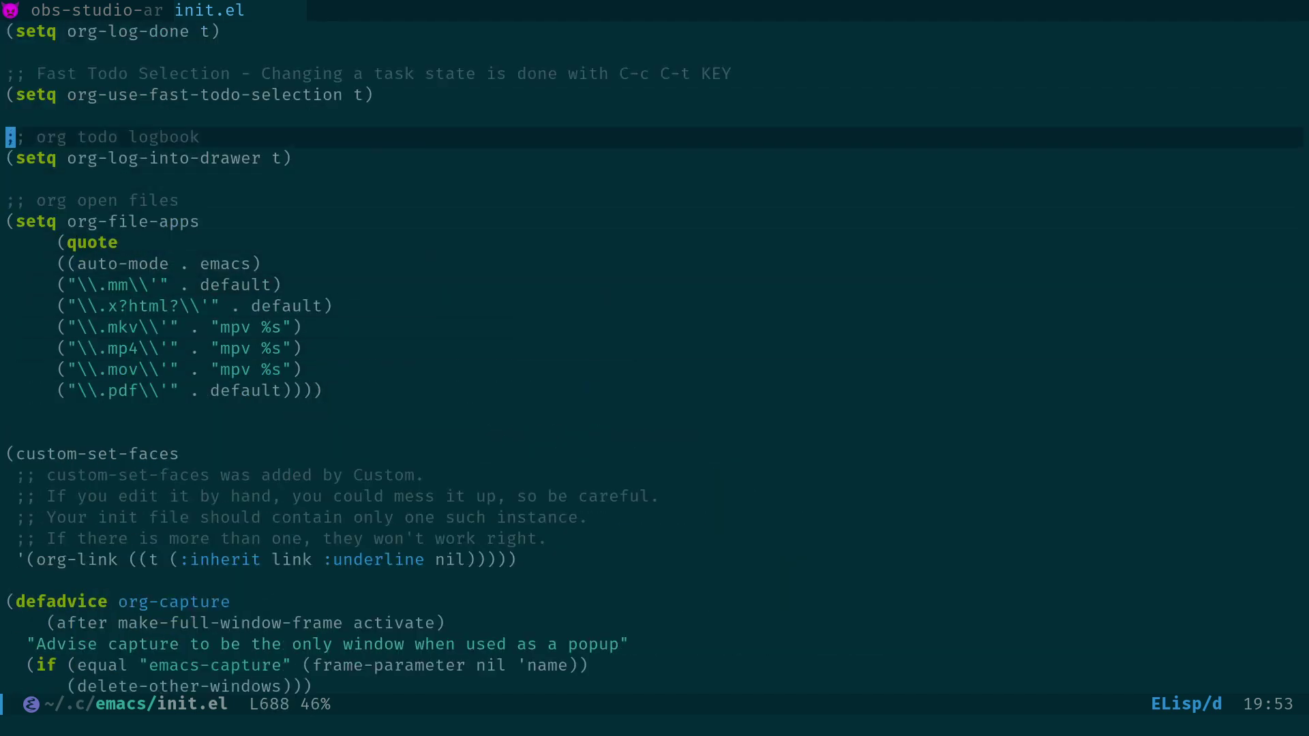
{"action": "key", "text": "k"}
{"action": "key", "text": "k"}
{"action": "key", "text": "k"}
{"action": "key", "text": "k"}
{"action": "key", "text": "k"}
{"action": "key", "text": "k"}
{"action": "key", "text": "k"}
{"action": "key", "text": "k"}
{"action": "key", "text": "k"}
{"action": "key", "text": "k"}
{"action": "key", "text": "k"}
{"action": "key", "text": "k"}
{"action": "key", "text": "k"}
{"action": "key", "text": "k"}
{"action": "key", "text": "k"}
{"action": "key", "text": "k"}
{"action": "key", "text": "k"}
{"action": "key", "text": "k"}
{"action": "key", "text": "k"}
{"action": "key", "text": "k"}
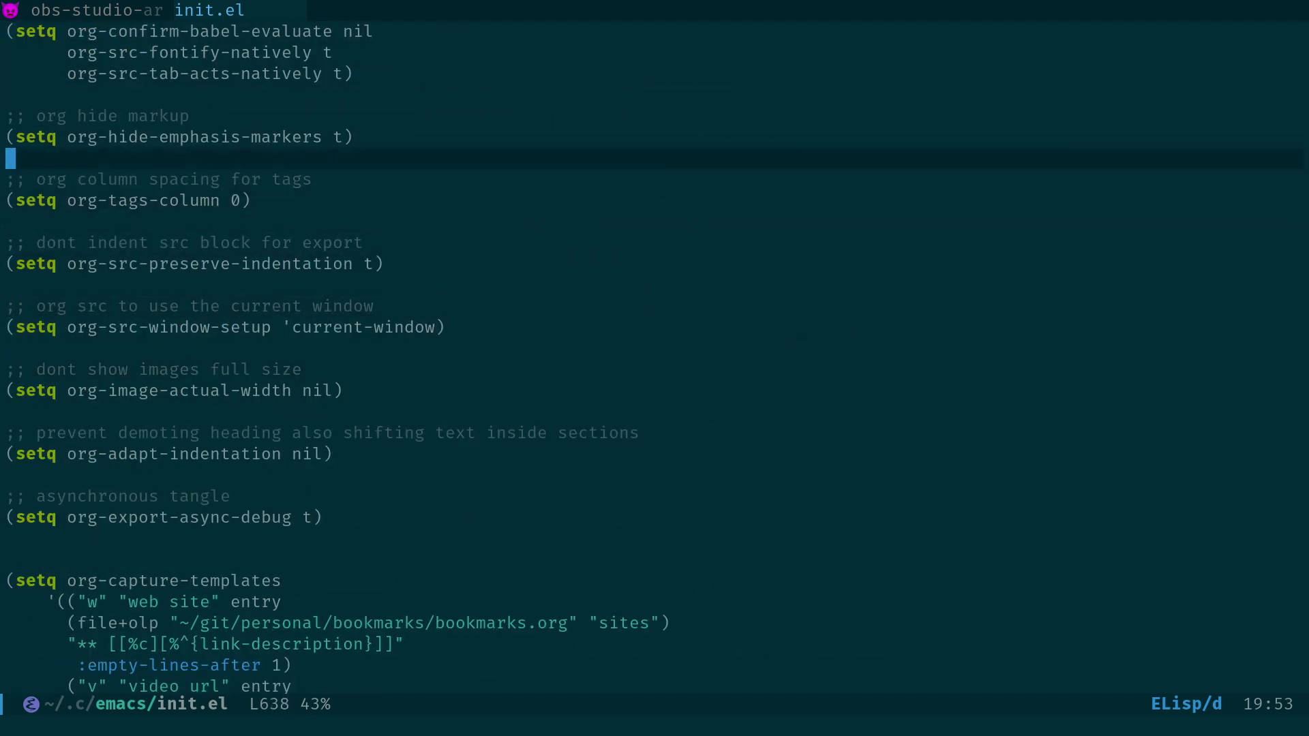
{"action": "key", "text": "j"}
{"action": "key", "text": "j"}
{"action": "key", "text": "j"}
{"action": "key", "text": "j"}
{"action": "key", "text": "j"}
{"action": "key", "text": "j"}
{"action": "key", "text": "j"}
{"action": "key", "text": "j"}
{"action": "key", "text": "j"}
{"action": "key", "text": "j"}
{"action": "key", "text": "j"}
{"action": "key", "text": "j"}
{"action": "key", "text": "j"}
{"action": "key", "text": "j"}
{"action": "key", "text": "j"}
{"action": "key", "text": "j"}
{"action": "key", "text": "j"}
{"action": "key", "text": "j"}
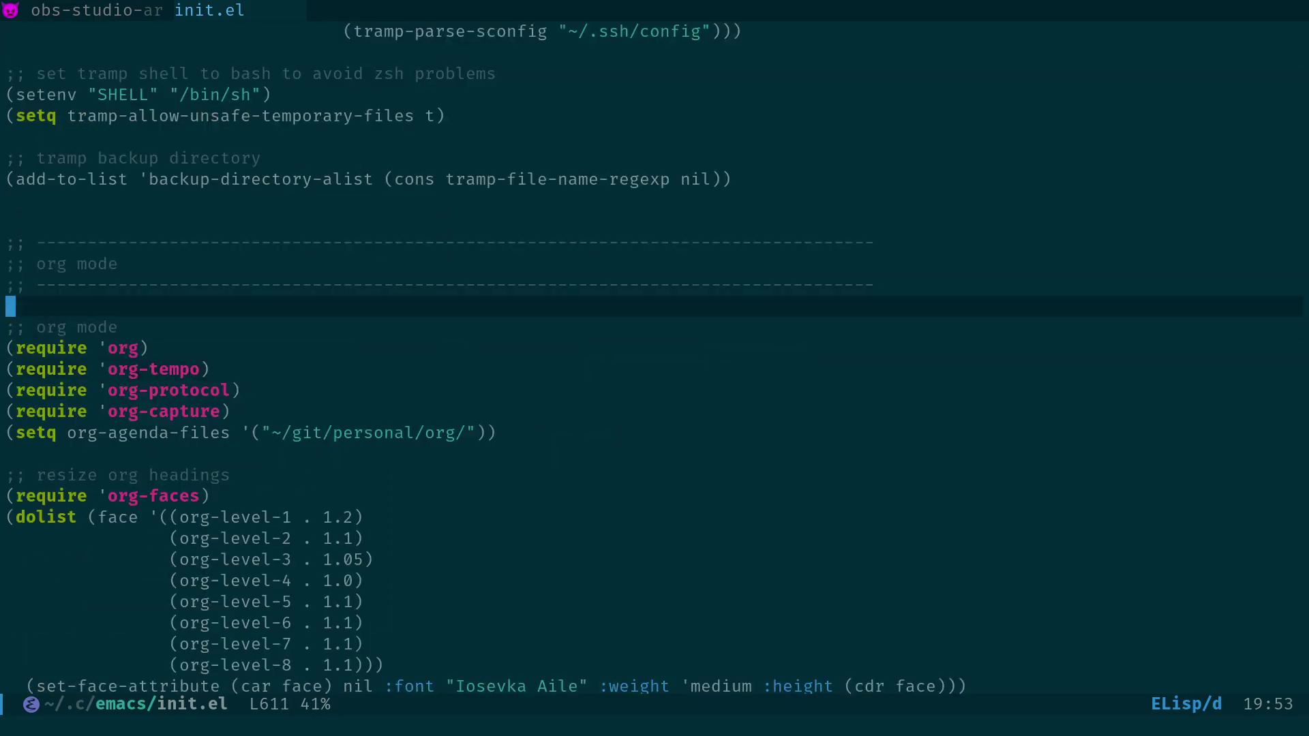
Examine the org heading resize block and place the cursor on its "resize org headings" comment.
{"action": "key", "text": "j"}
{"action": "key", "text": "j"}
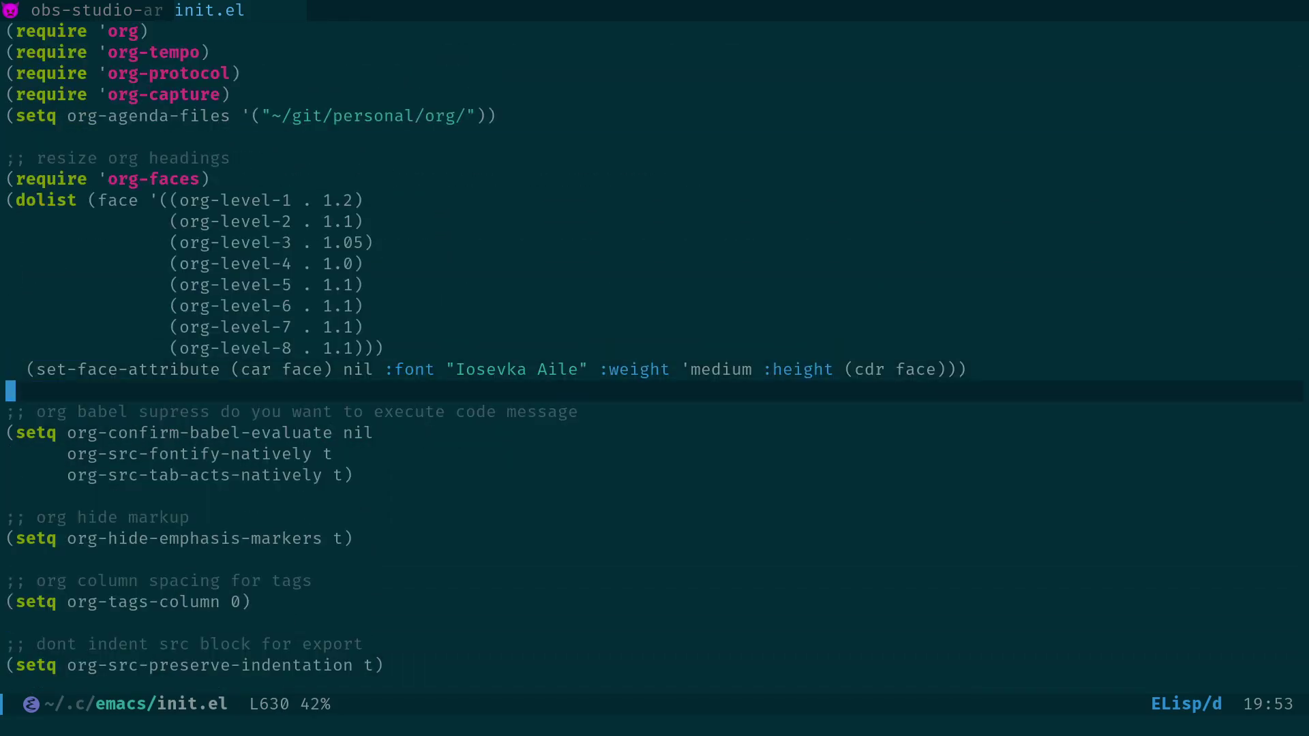
{"action": "key", "text": "k"}
{"action": "key", "text": "k"}
{"action": "key", "text": "k"}
{"action": "key", "text": "k"}
{"action": "key", "text": "k"}
{"action": "key", "text": "k"}
{"action": "key", "text": "k"}
{"action": "key", "text": "k"}
{"action": "key", "text": "k"}
{"action": "key", "text": "k"}
{"action": "key", "text": "k"}
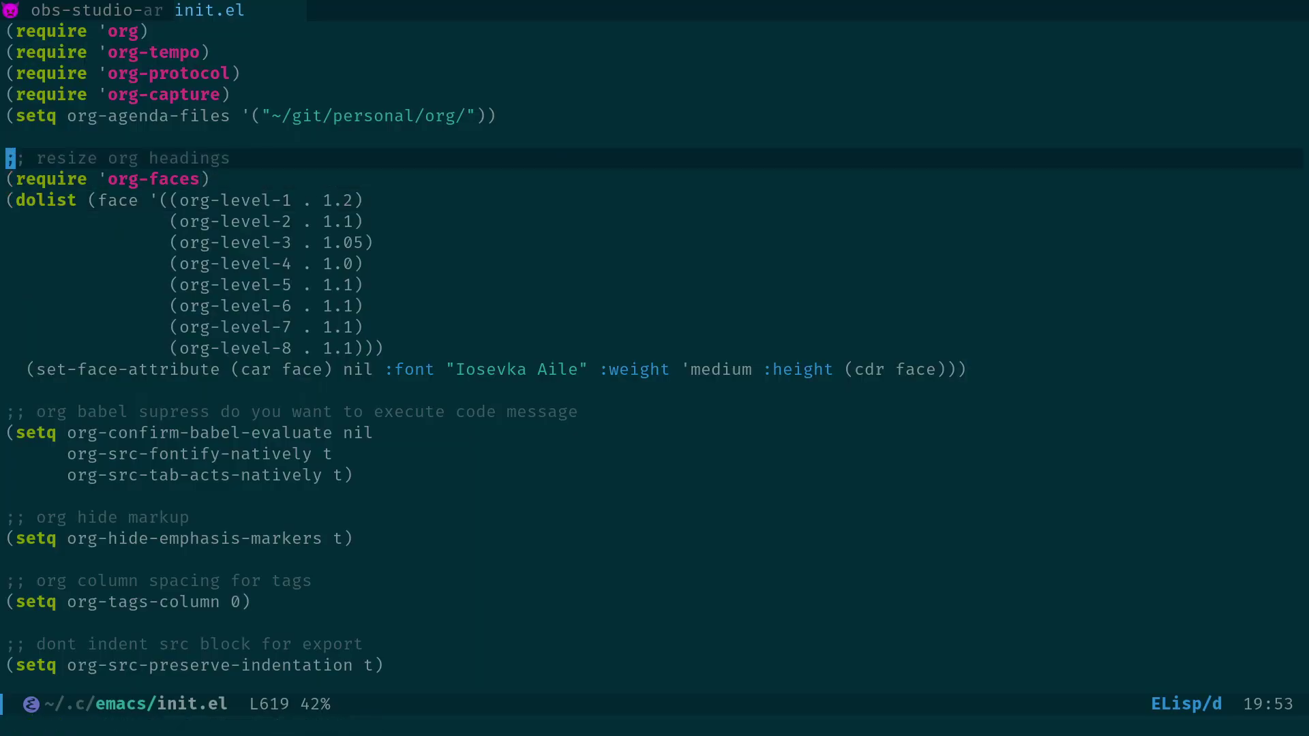
Switch to the obs-studio-ardour.org notes and expand the freebsd heading and its mac_priority subheading.
{"action": "key", "text": "g"}
{"action": "key", "text": "t"}
{"action": "key", "text": "j"}
{"action": "key", "text": "Tab"}
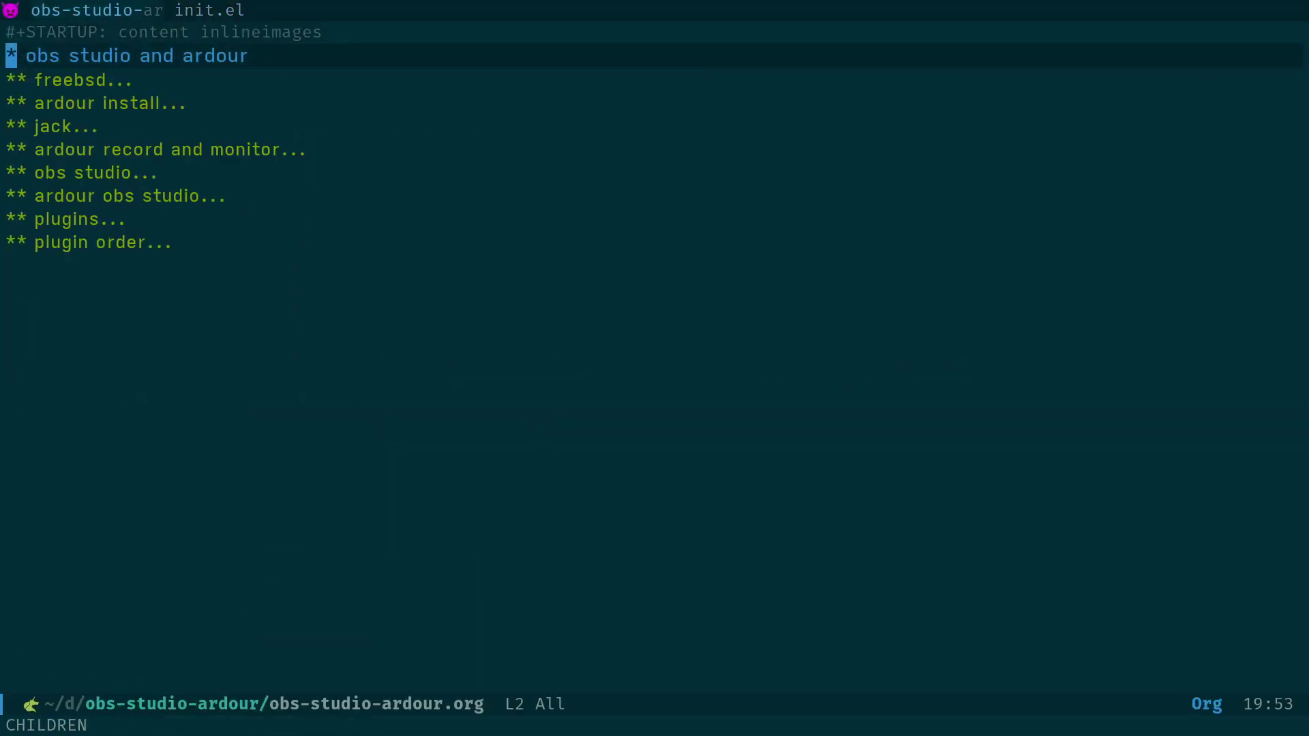
{"action": "key", "text": "j"}
{"action": "key", "text": "Tab"}
{"action": "key", "text": "j"}
{"action": "key", "text": "Tab"}
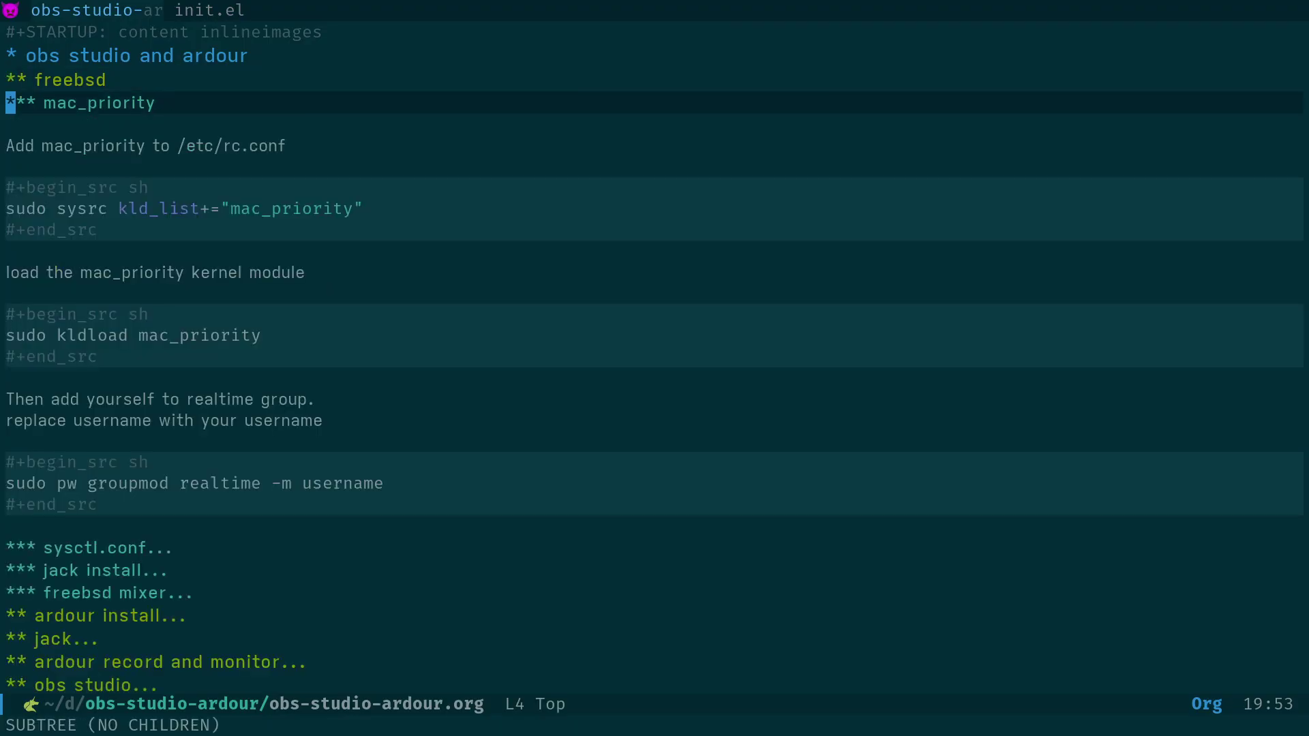
Collapse the mac_priority subheading and move back up to the "obs studio and ardour" heading.
{"action": "key", "text": "Tab"}
{"action": "key", "text": "k"}
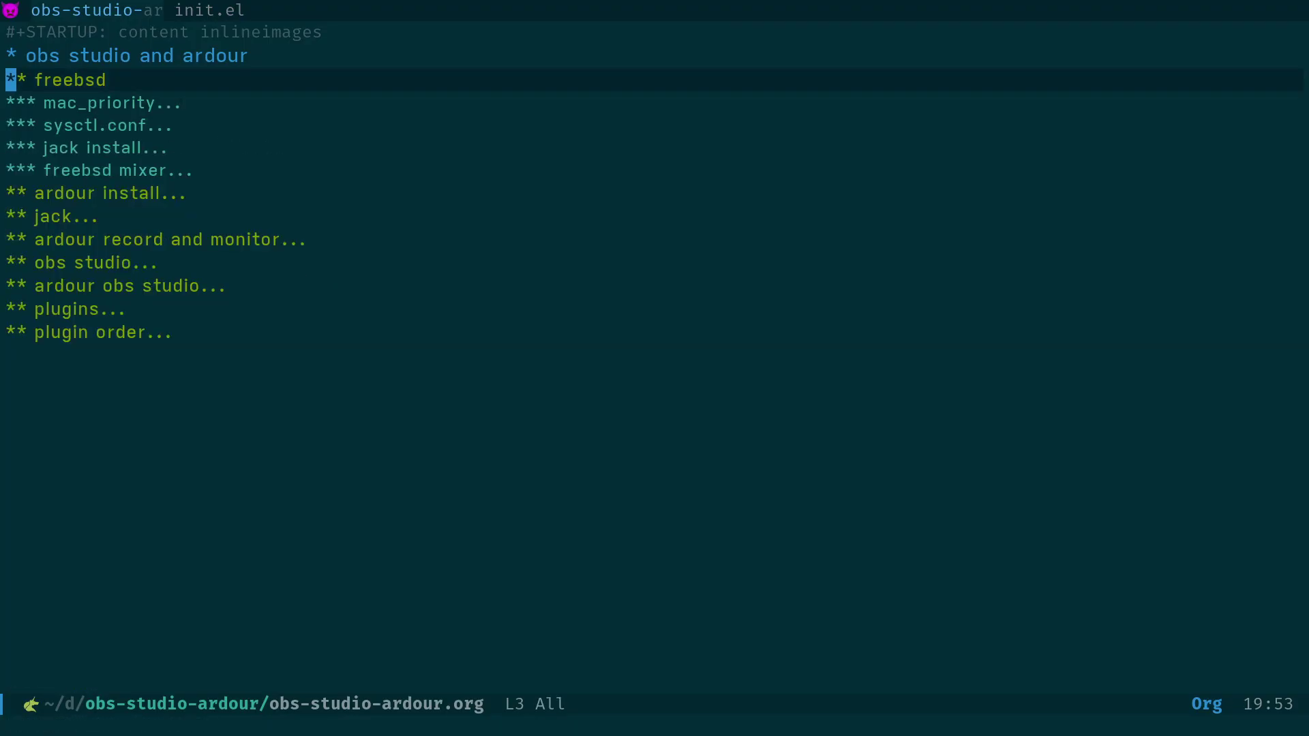
{"action": "key", "text": "k"}
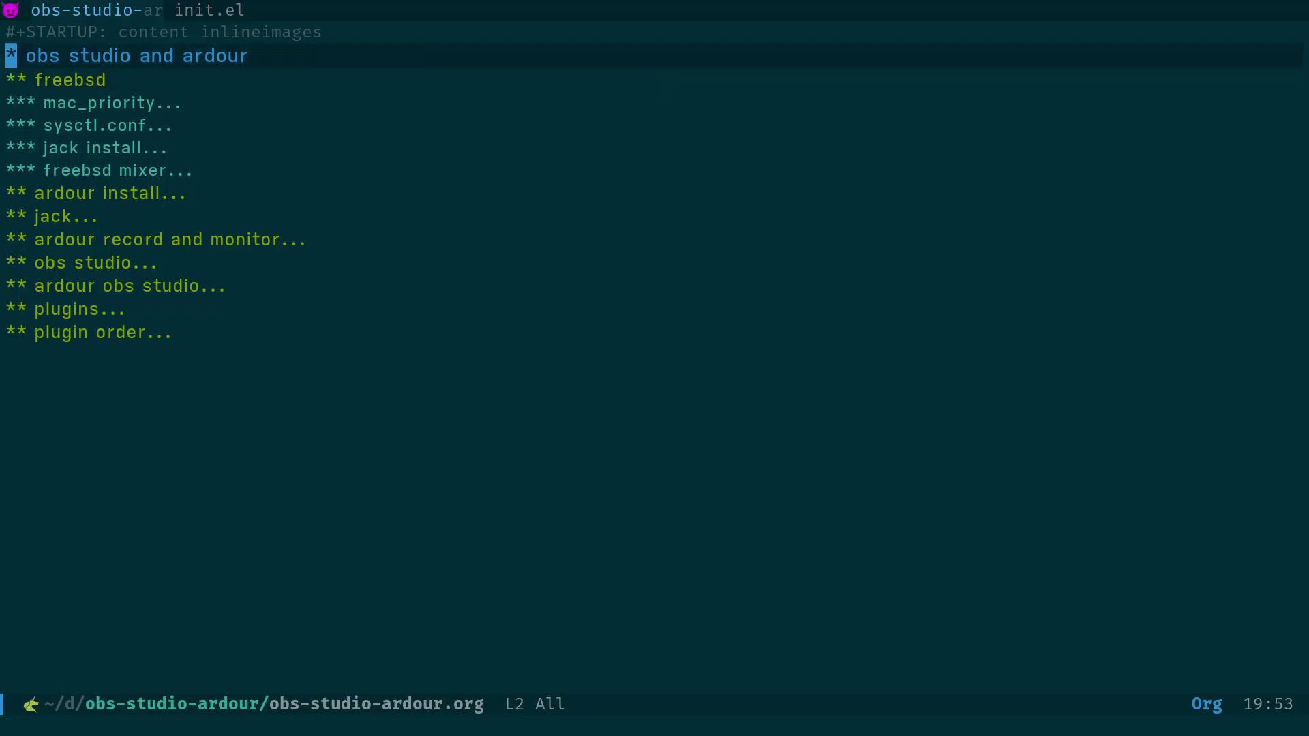
Return to init.el and go through the dolist that sets the org-level heading sizes.
{"action": "key", "text": "g"}
{"action": "key", "text": "t"}
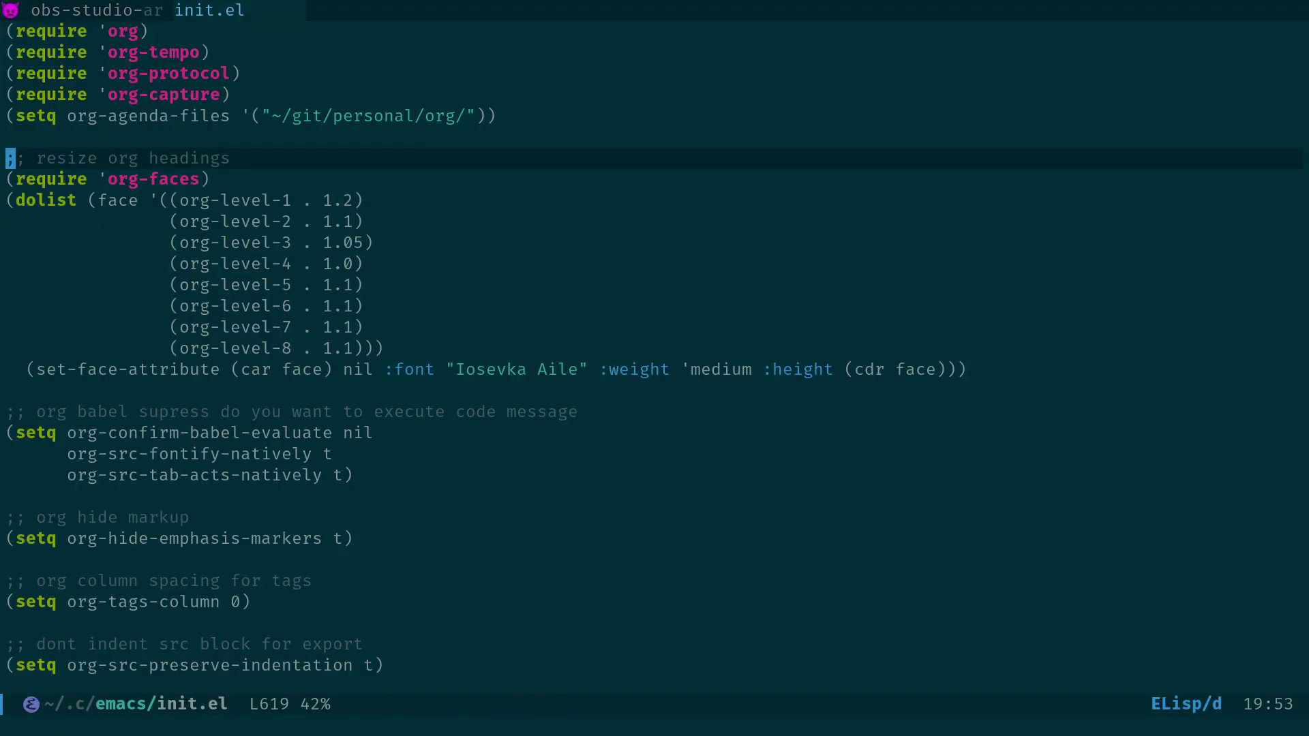
{"action": "key", "text": "j"}
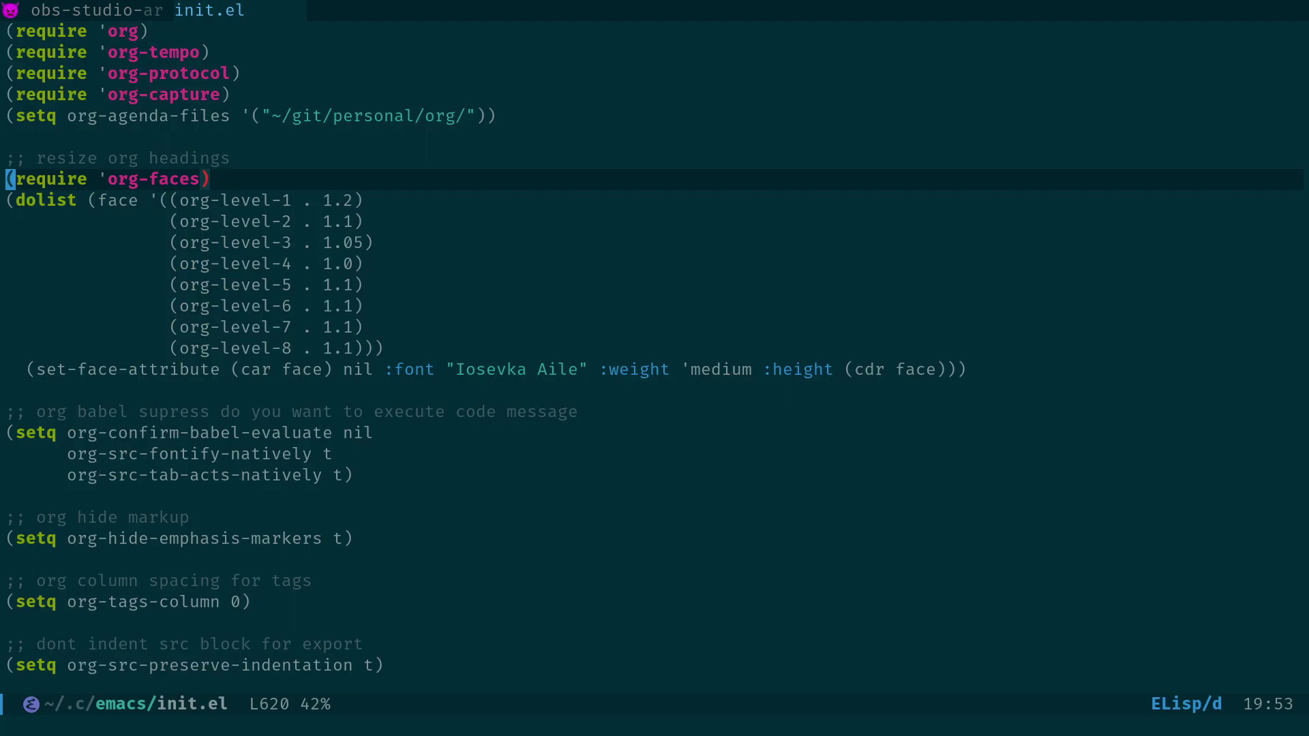
{"action": "key", "text": "j"}
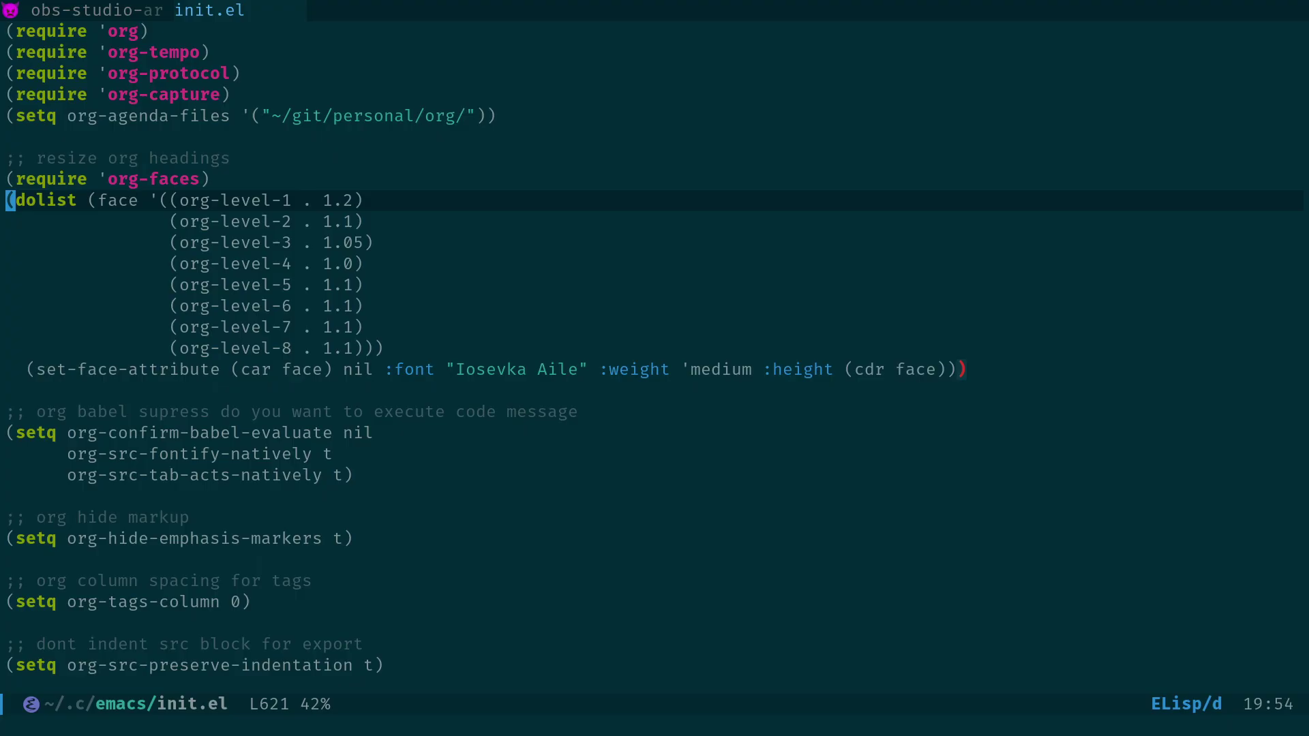
{"action": "key", "text": "Down"}
{"action": "key", "text": "Down"}
{"action": "key", "text": "Down"}
{"action": "key", "text": "Down"}
{"action": "key", "text": "Down"}
Search init.el for "slide" and go to the org tree slide section comment.
{"action": "key", "text": "ctrl+s"}
{"action": "type", "text": "slide"}
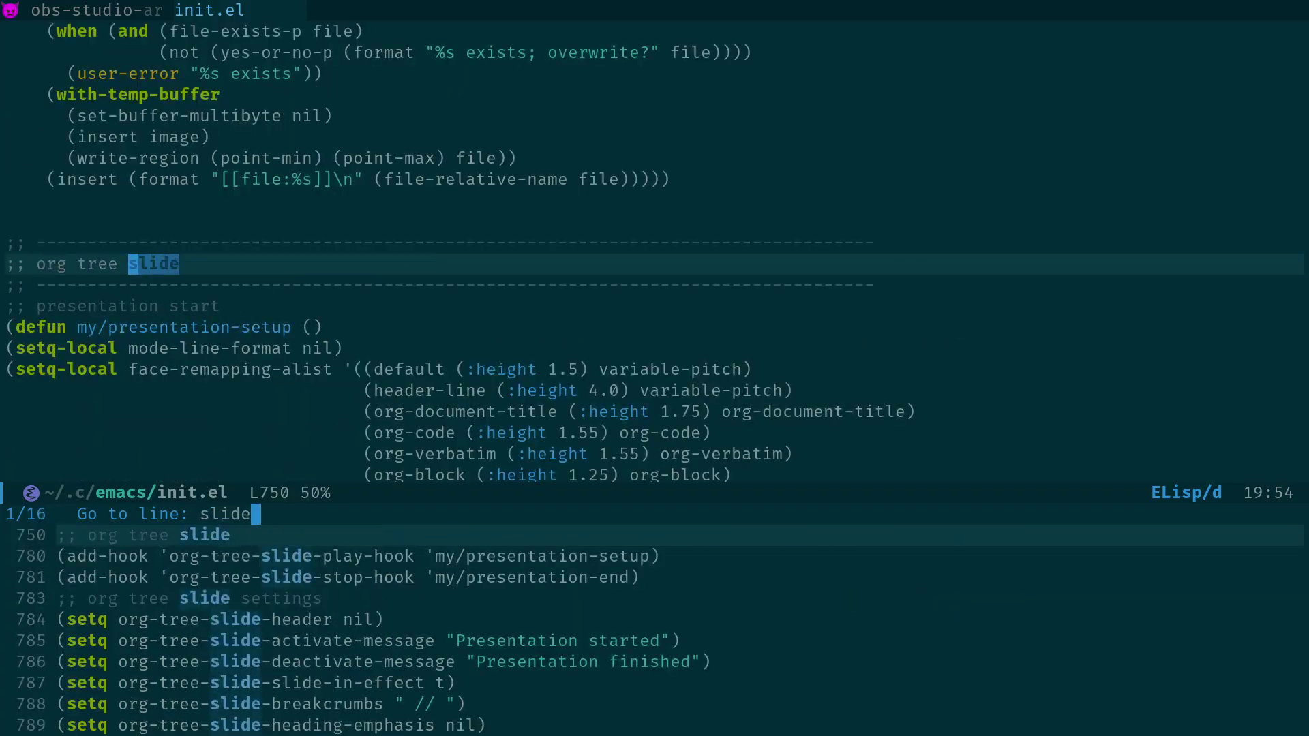
{"action": "key", "text": "Return"}
Examine the my/presentation-setup function, moving through its mode-line-format line to the face-remapping-alist line.
{"action": "key", "text": "Home"}
{"action": "key", "text": "Down"}
{"action": "key", "text": "Down"}
{"action": "key", "text": "Down"}
{"action": "key", "text": "Down"}
{"action": "key", "text": "Down"}
{"action": "key", "text": "Down"}
{"action": "key", "text": "Down"}
{"action": "key", "text": "Down"}
{"action": "key", "text": "Down"}
{"action": "key", "text": "Down"}
{"action": "key", "text": "Down"}
{"action": "key", "text": "Down"}
{"action": "key", "text": "Down"}
{"action": "key", "text": "Down"}
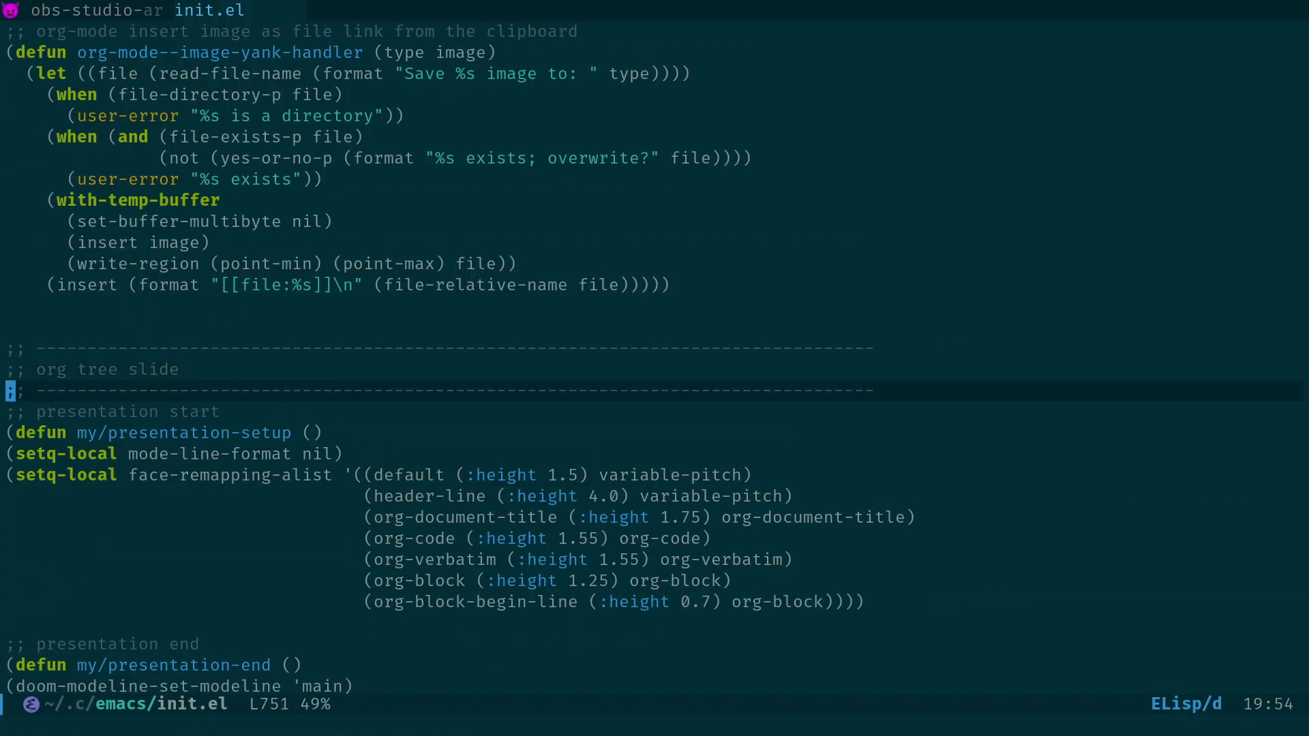
{"action": "key", "text": "Down"}
{"action": "key", "text": "Down"}
{"action": "key", "text": "Down"}
{"action": "key", "text": "Up"}
{"action": "key", "text": "Up"}
{"action": "key", "text": "Up"}
{"action": "key", "text": "Up"}
{"action": "key", "text": "Up"}
{"action": "key", "text": "Up"}
{"action": "key", "text": "Up"}
{"action": "key", "text": "Up"}
{"action": "key", "text": "Up"}
{"action": "key", "text": "Up"}
{"action": "key", "text": "Up"}
{"action": "key", "text": "Up"}
{"action": "key", "text": "Up"}
{"action": "key", "text": "Up"}
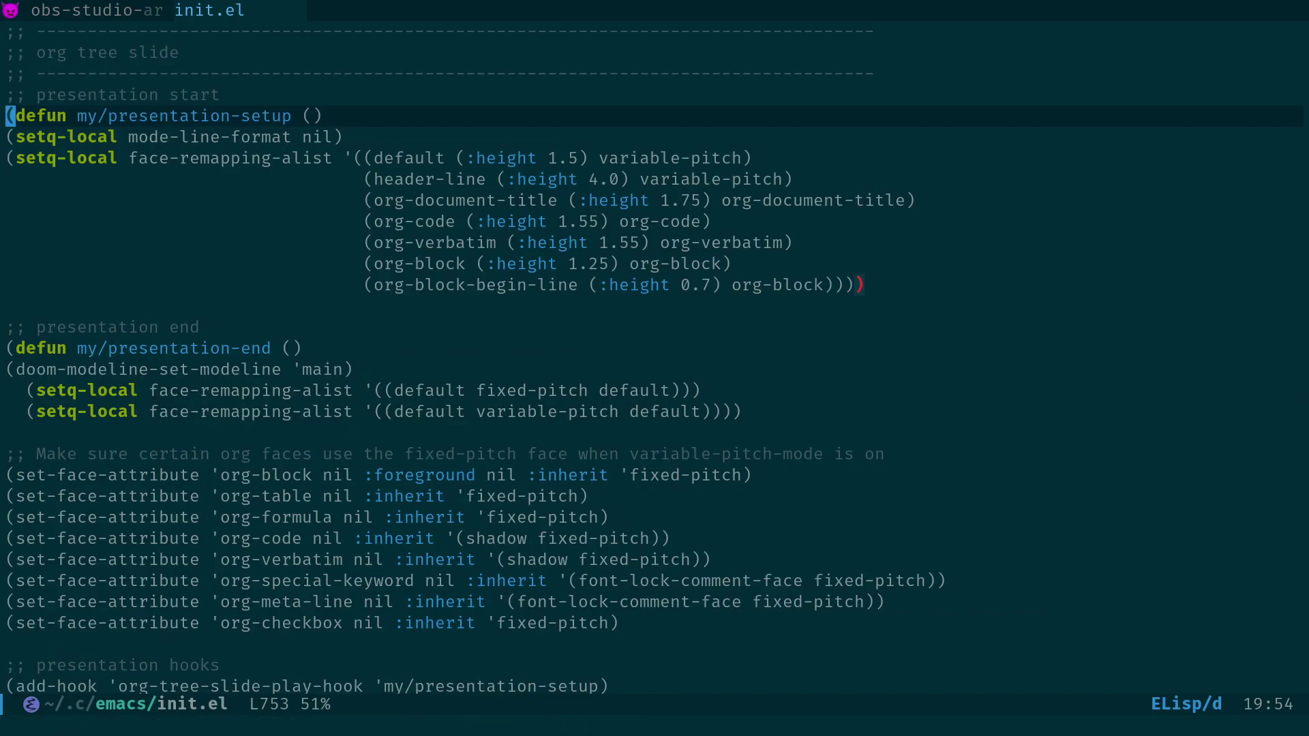
{"action": "key", "text": "Down"}
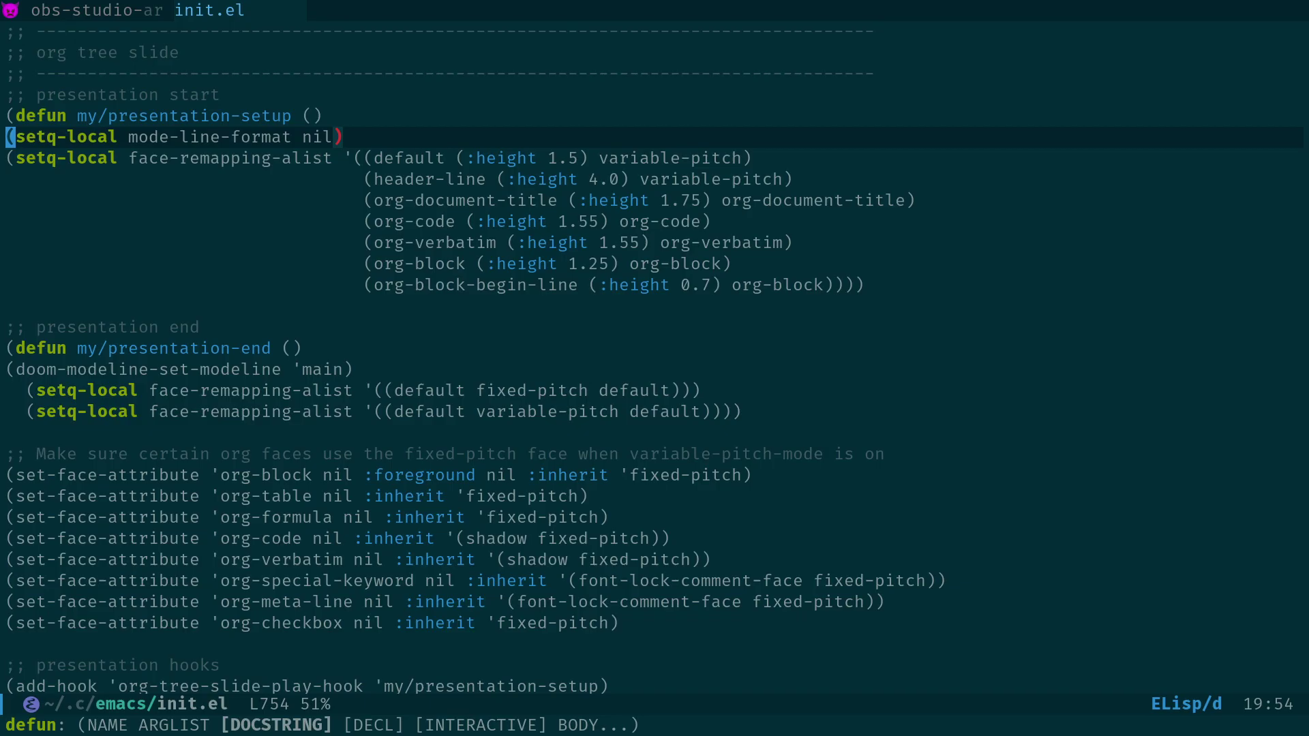
{"action": "key", "text": "Down"}
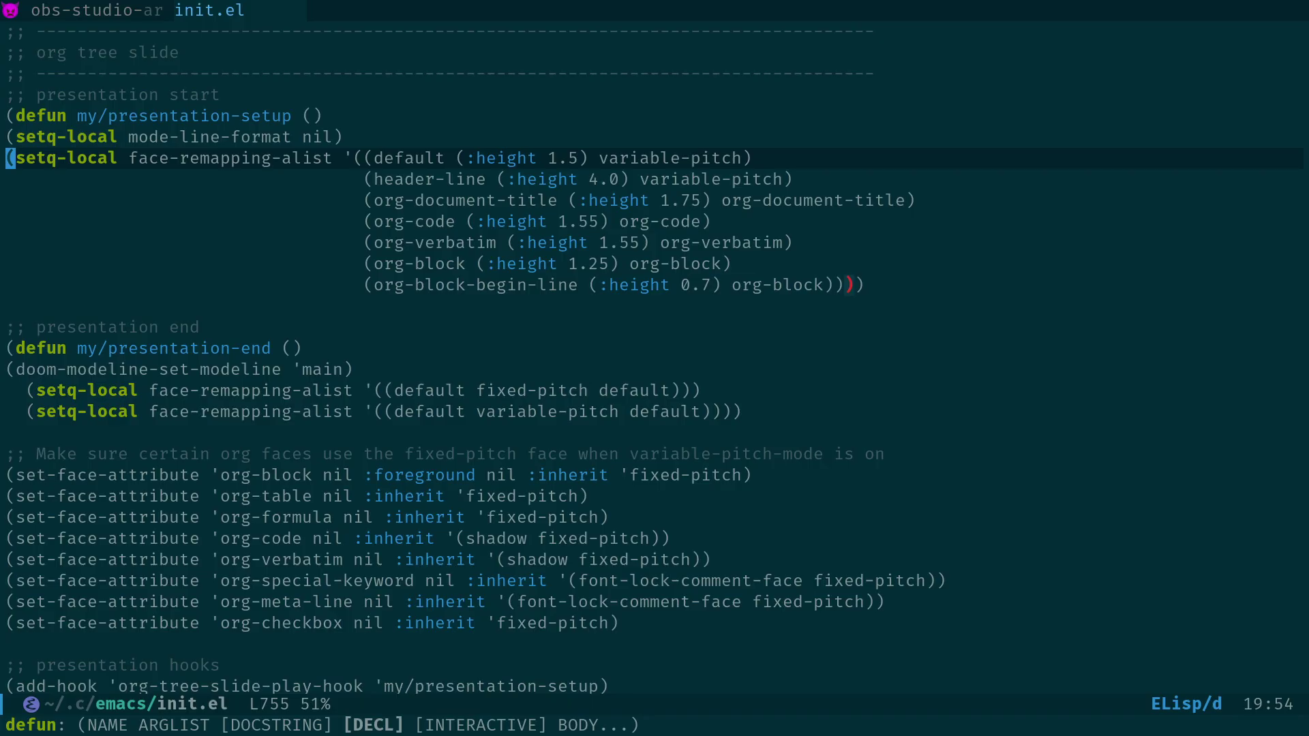
Switch to the obs-studio-ardour.org notes, start org-tree-slide-mode and advance to the mac_priority slide.
{"action": "key", "text": "ctrl+x"}
{"action": "key", "text": "Left"}
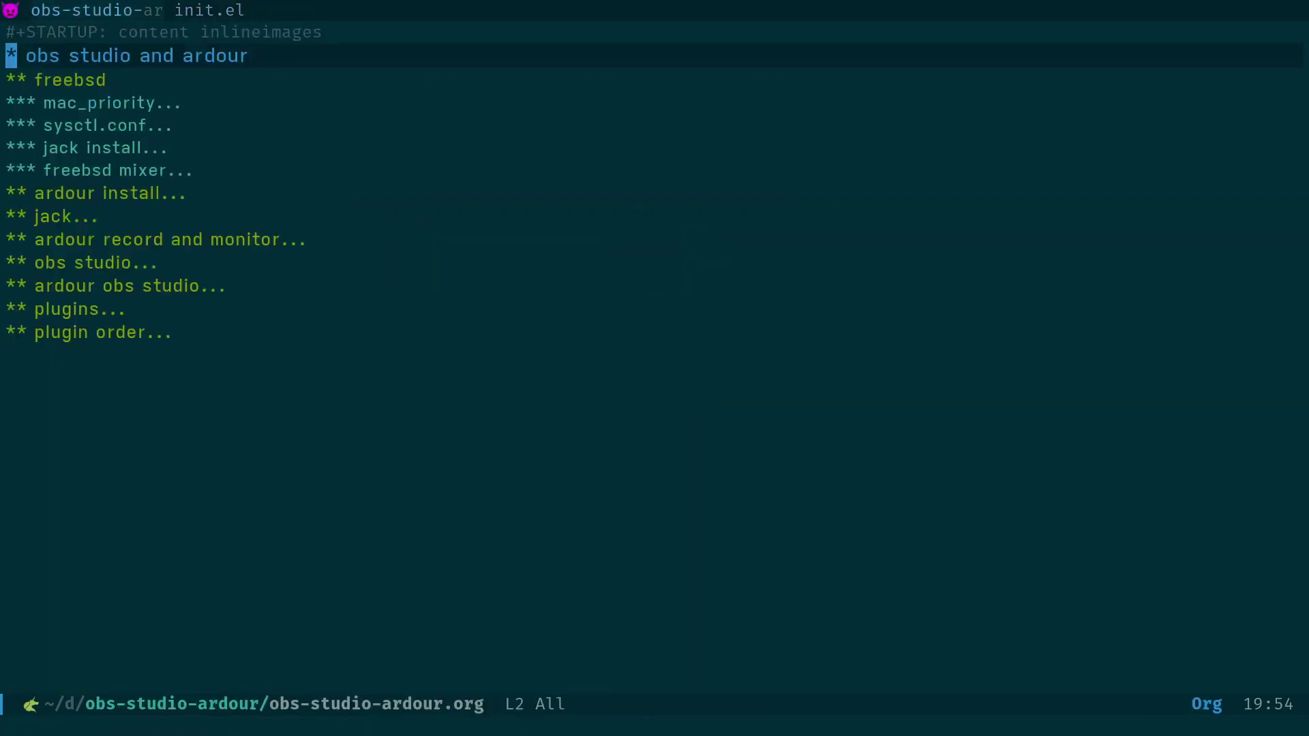
{"action": "key", "text": "alt+x"}
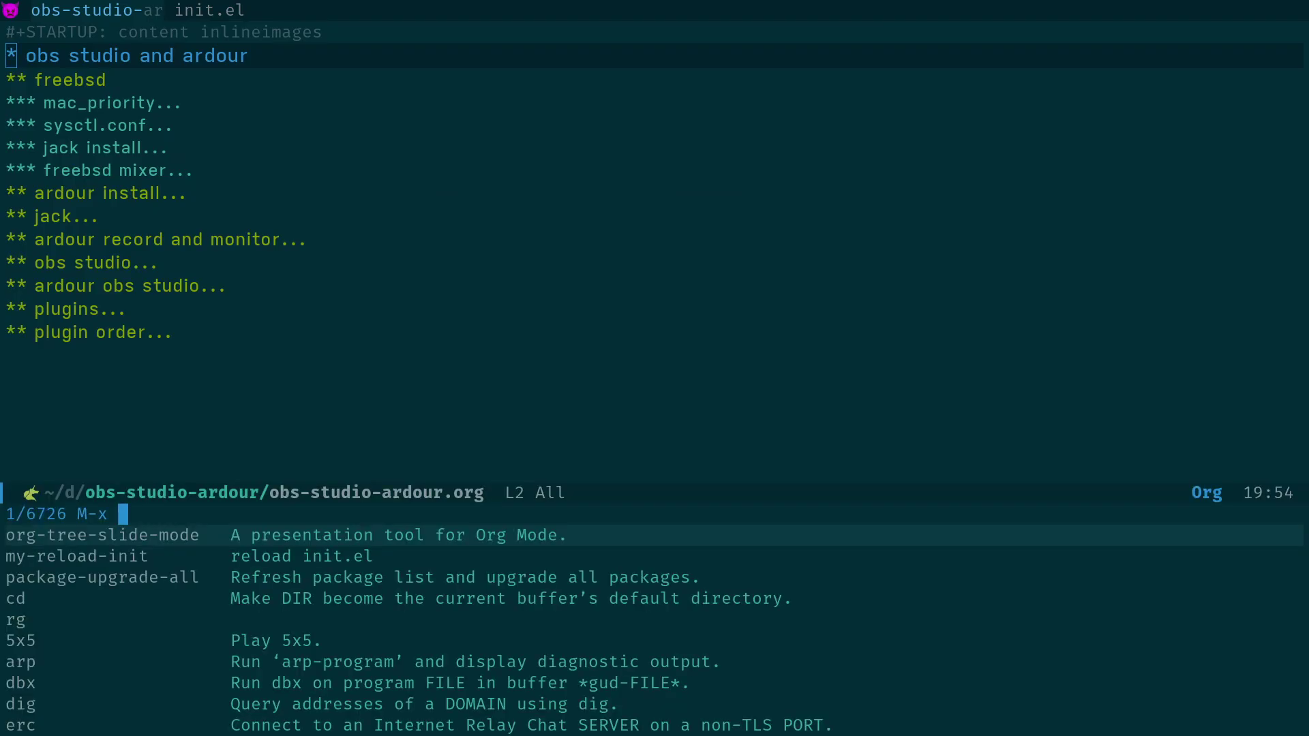
{"action": "key", "text": "Return"}
{"action": "key", "text": "ctrl+r"}
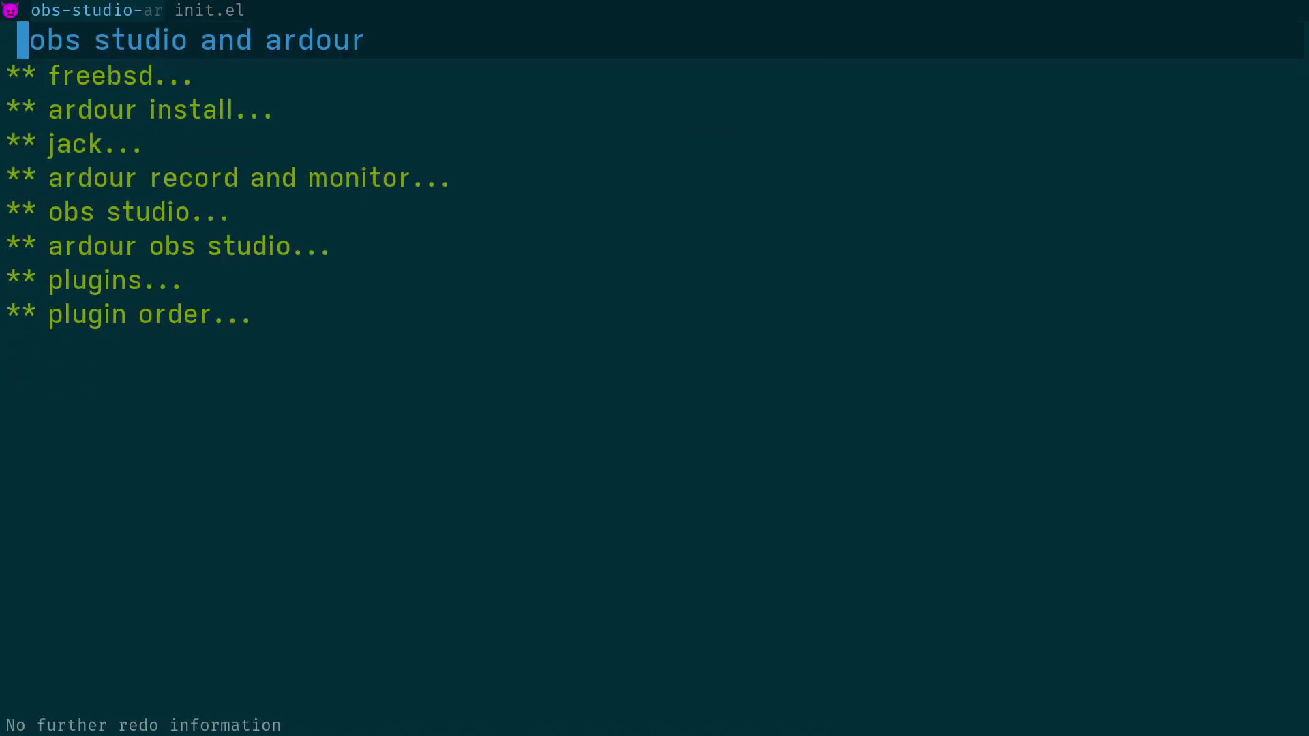
{"action": "key", "text": "ctrl+g"}
{"action": "key", "text": "Right"}
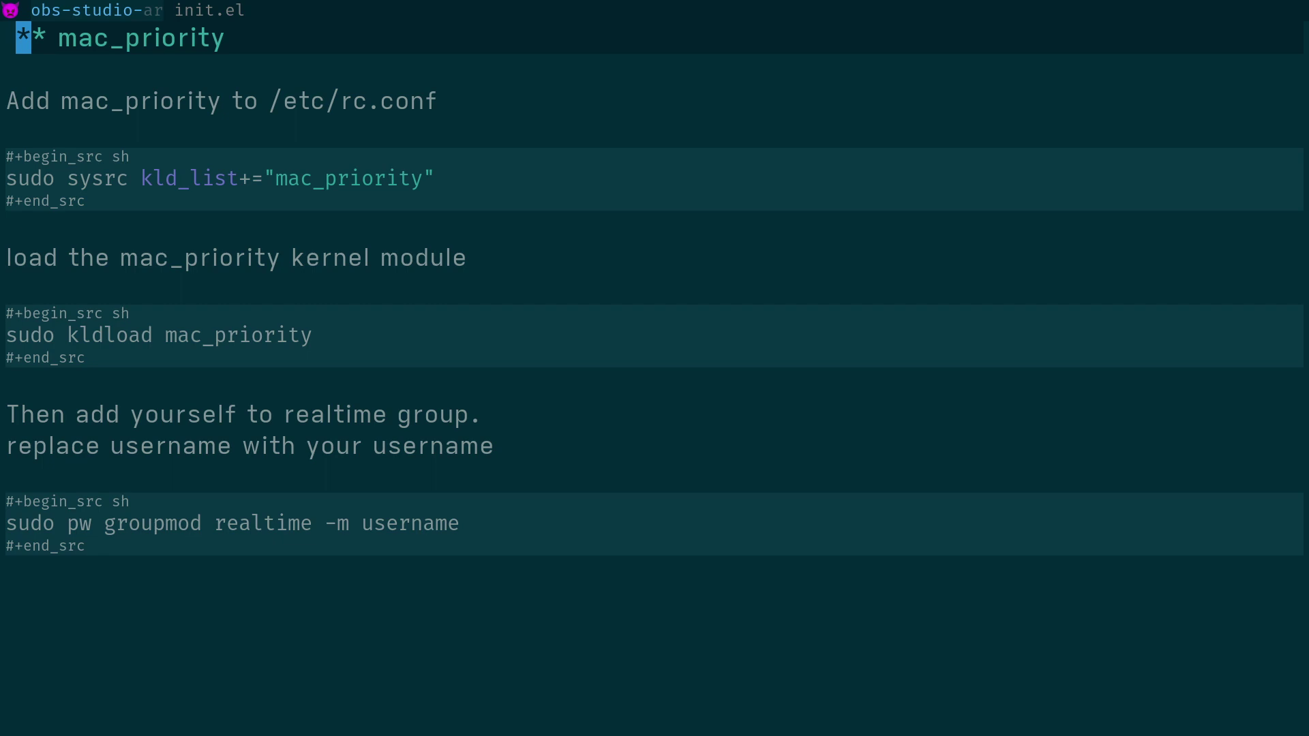
Return to init.el and examine the my/presentation-end function down to its fixed-pitch face-remapping-alist line.
{"action": "key", "text": "ctrl+Tab"}
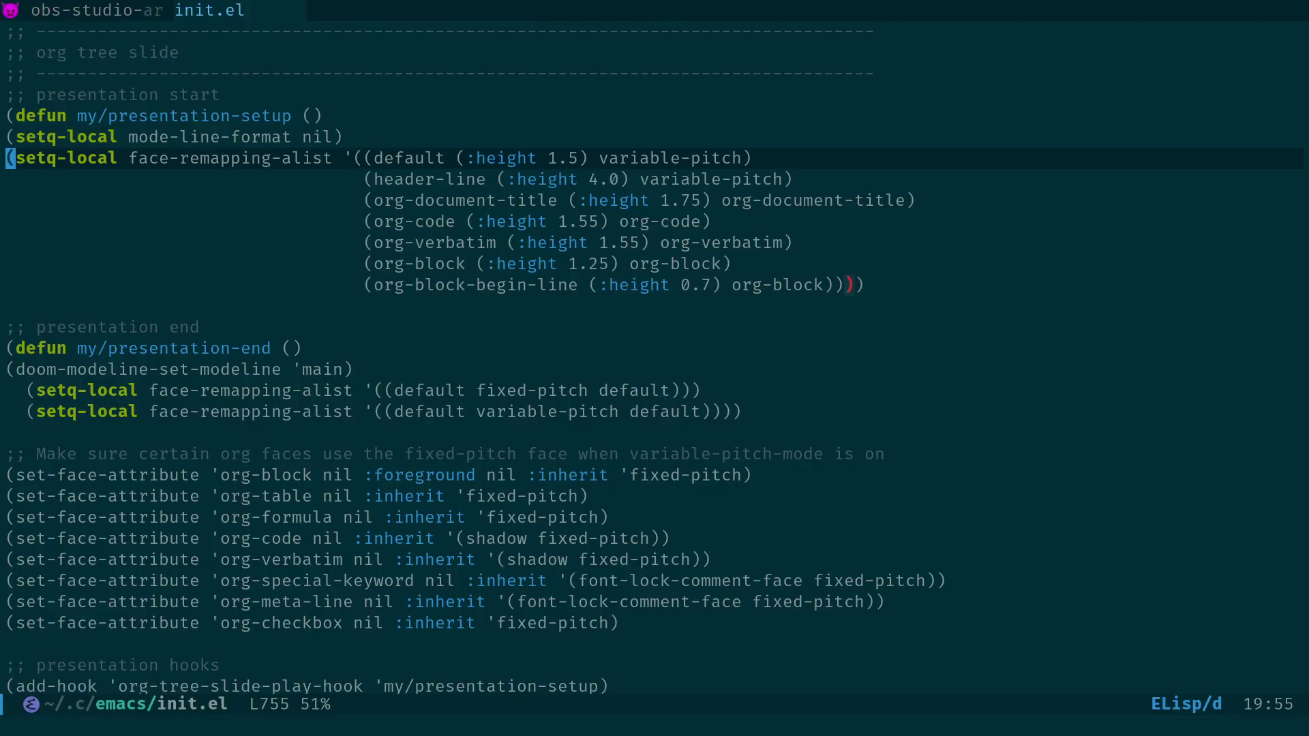
{"action": "key", "text": "j"}
{"action": "key", "text": "j"}
{"action": "key", "text": "j"}
{"action": "key", "text": "j"}
{"action": "key", "text": "j"}
{"action": "key", "text": "j"}
{"action": "key", "text": "j"}
{"action": "key", "text": "j"}
{"action": "key", "text": "j"}
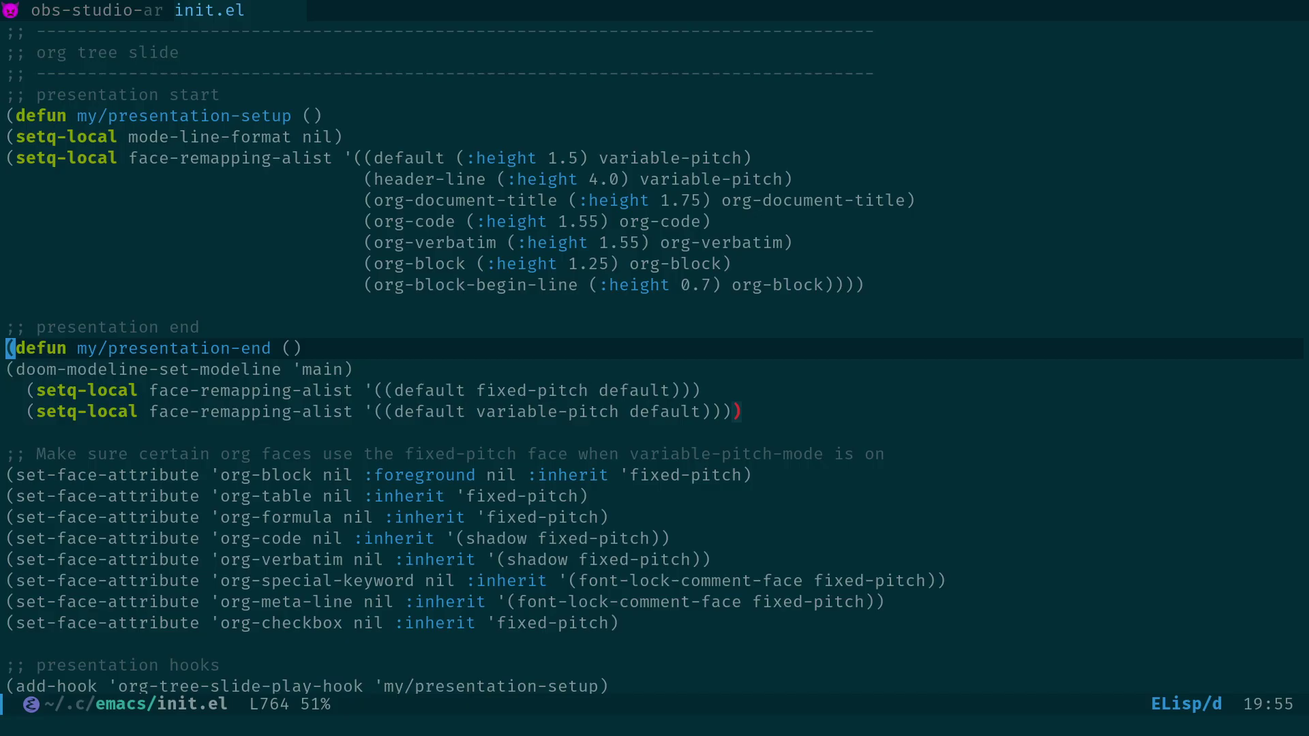
{"action": "key", "text": "j"}
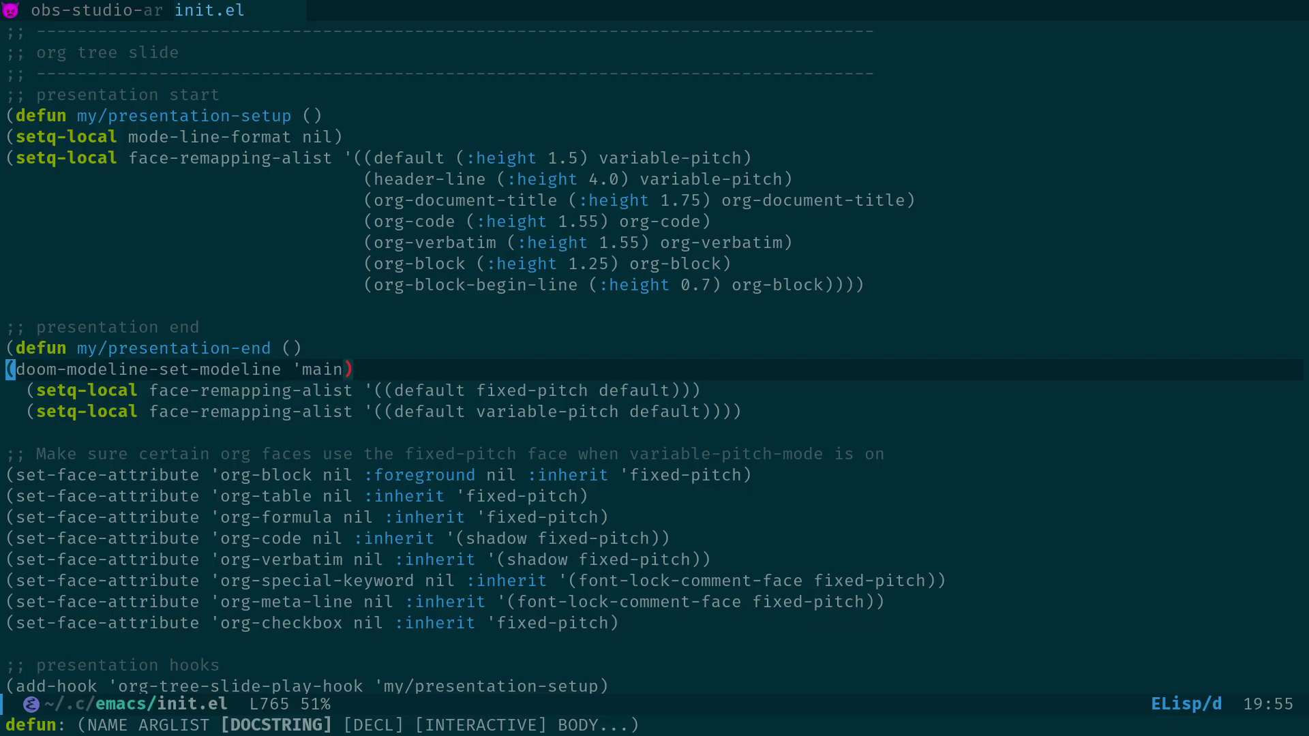
{"action": "left_click", "coordinate": [11, 390]}
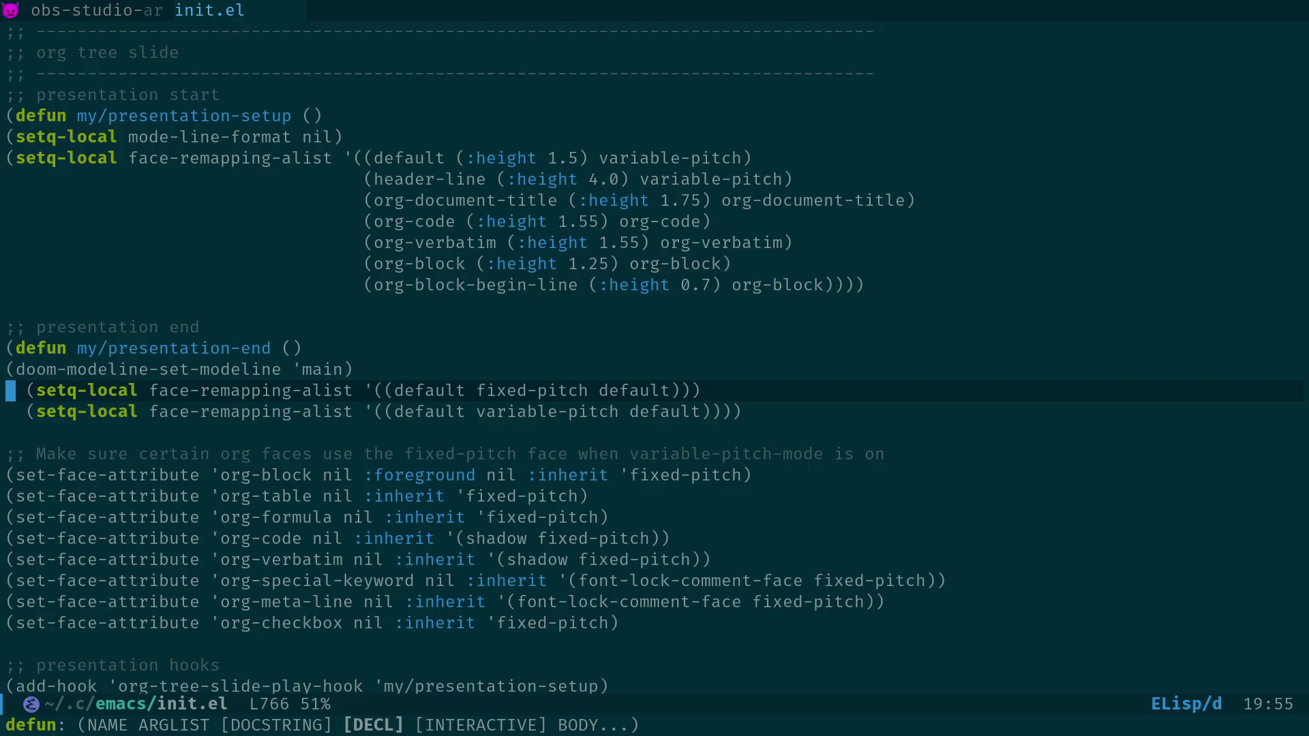
Examine init.el from my/presentation-end down past the presentation hooks, and return to the comment about fixed-pitch org faces.
{"action": "key", "text": "j"}
{"action": "key", "text": "j"}
{"action": "key", "text": "j"}
{"action": "key", "text": "j"}
{"action": "key", "text": "j"}
{"action": "key", "text": "j"}
{"action": "key", "text": "j"}
{"action": "key", "text": "j"}
{"action": "key", "text": "j"}
{"action": "key", "text": "j"}
{"action": "key", "text": "j"}
{"action": "key", "text": "j"}
{"action": "key", "text": "j"}
{"action": "key", "text": "j"}
{"action": "key", "text": "j"}
{"action": "key", "text": "j"}
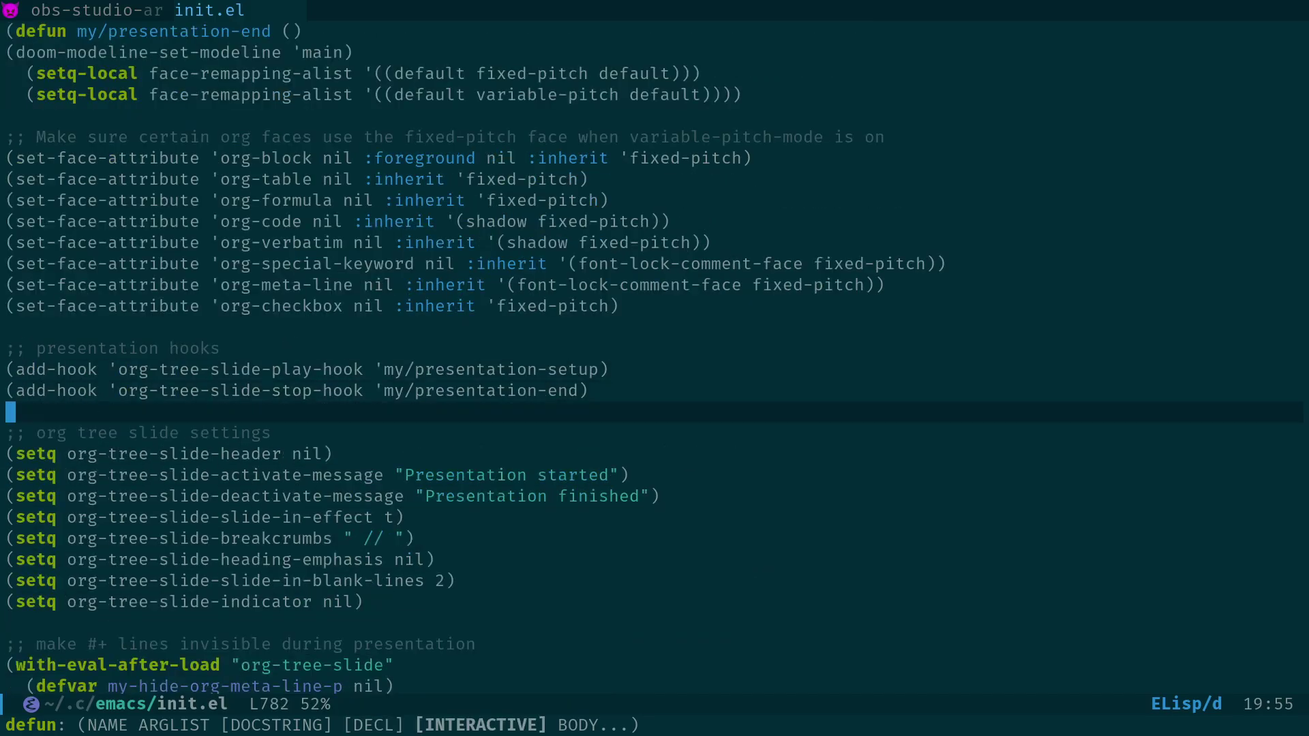
{"action": "key", "text": "k"}
{"action": "key", "text": "k"}
{"action": "key", "text": "k"}
{"action": "key", "text": "k"}
{"action": "key", "text": "k"}
{"action": "key", "text": "k"}
{"action": "key", "text": "k"}
{"action": "key", "text": "k"}
{"action": "key", "text": "k"}
{"action": "key", "text": "k"}
{"action": "key", "text": "k"}
{"action": "key", "text": "k"}
{"action": "key", "text": "k"}
{"action": "key", "text": "k"}
{"action": "key", "text": "j"}
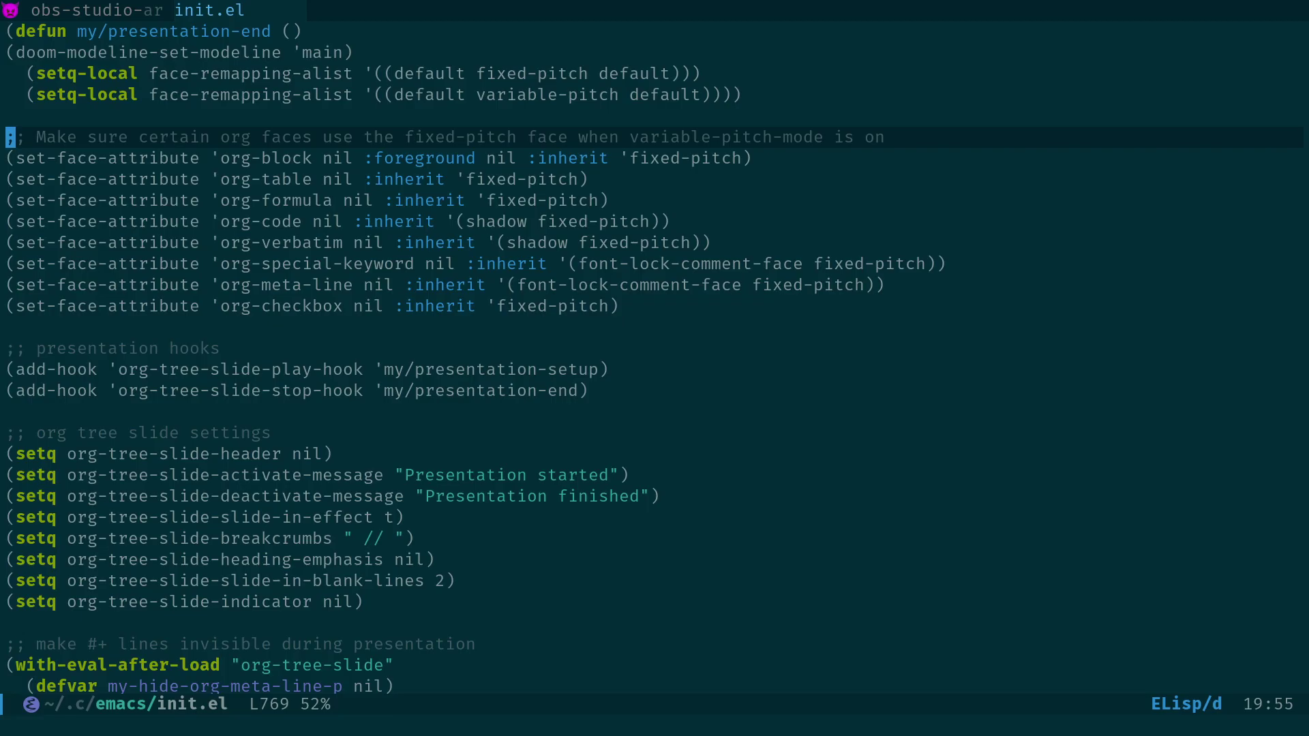
Examine the fixed-pitch set-face-attribute lines for the org faces, down to the org-tree-slide-play-hook line under presentation hooks.
{"action": "key", "text": "j"}
{"action": "key", "text": "j"}
{"action": "key", "text": "j"}
{"action": "key", "text": "j"}
{"action": "key", "text": "j"}
{"action": "key", "text": "j"}
{"action": "key", "text": "j"}
{"action": "key", "text": "j"}
{"action": "key", "text": "j"}
{"action": "key", "text": "j"}
{"action": "key", "text": "j"}
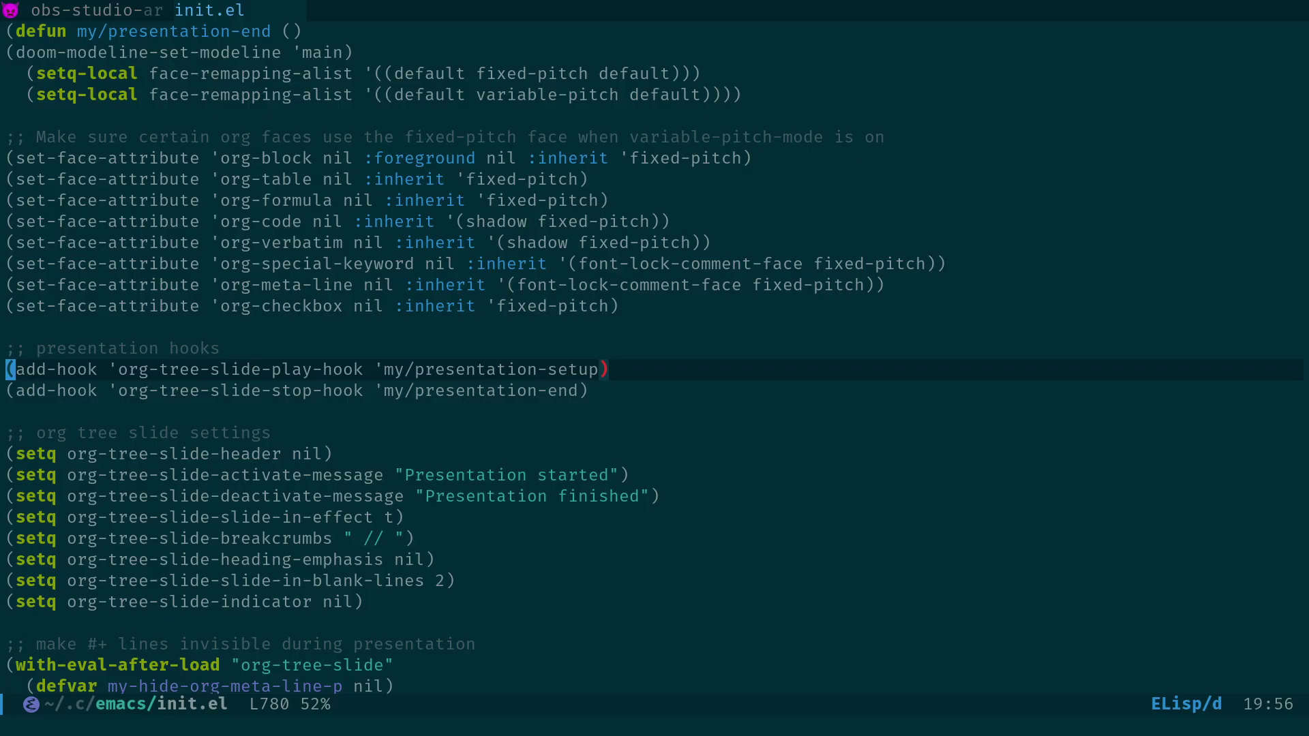
Look over the stop hook and the org tree slide settings, ending on the org-tree-slide-header line.
{"action": "key", "text": "j"}
{"action": "key", "text": "j"}
{"action": "key", "text": "j"}
{"action": "key", "text": "j"}
{"action": "key", "text": "j"}
{"action": "key", "text": "j"}
{"action": "key", "text": "j"}
{"action": "key", "text": "j"}
{"action": "key", "text": "j"}
{"action": "key", "text": "j"}
{"action": "key", "text": "j"}
{"action": "key", "text": "j"}
{"action": "key", "text": "j"}
{"action": "key", "text": "j"}
{"action": "key", "text": "j"}
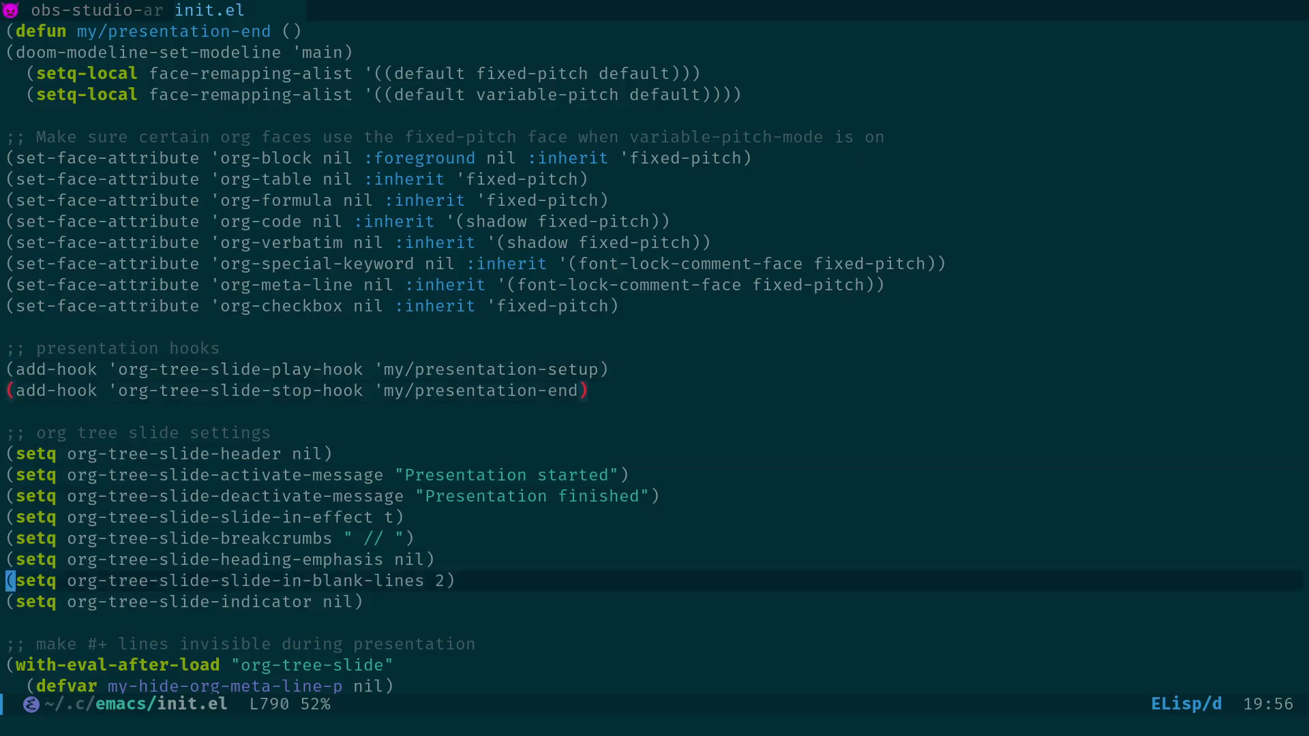
{"action": "key", "text": "k"}
{"action": "key", "text": "k"}
{"action": "key", "text": "k"}
{"action": "key", "text": "k"}
{"action": "key", "text": "k"}
{"action": "key", "text": "k"}
{"action": "key", "text": "k"}
{"action": "key", "text": "k"}
{"action": "key", "text": "k"}
{"action": "key", "text": "k"}
{"action": "key", "text": "k"}
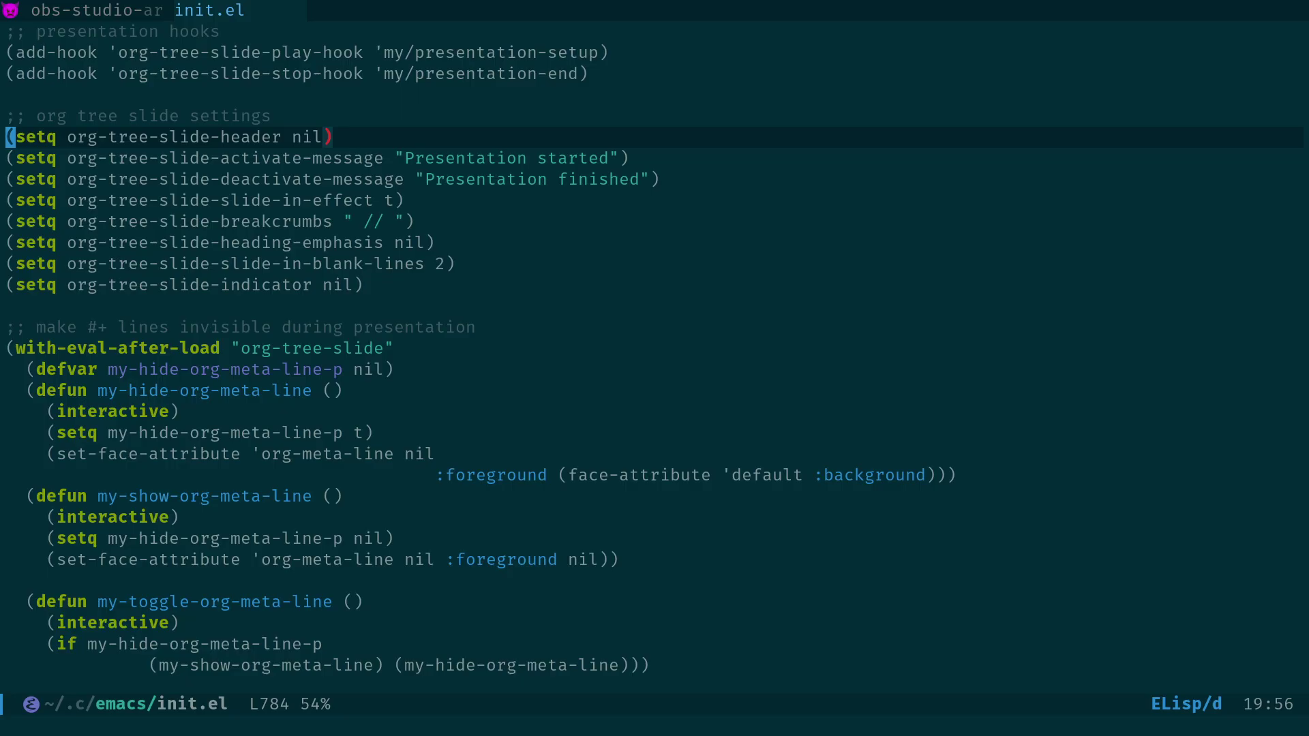
{"action": "key", "text": "j"}
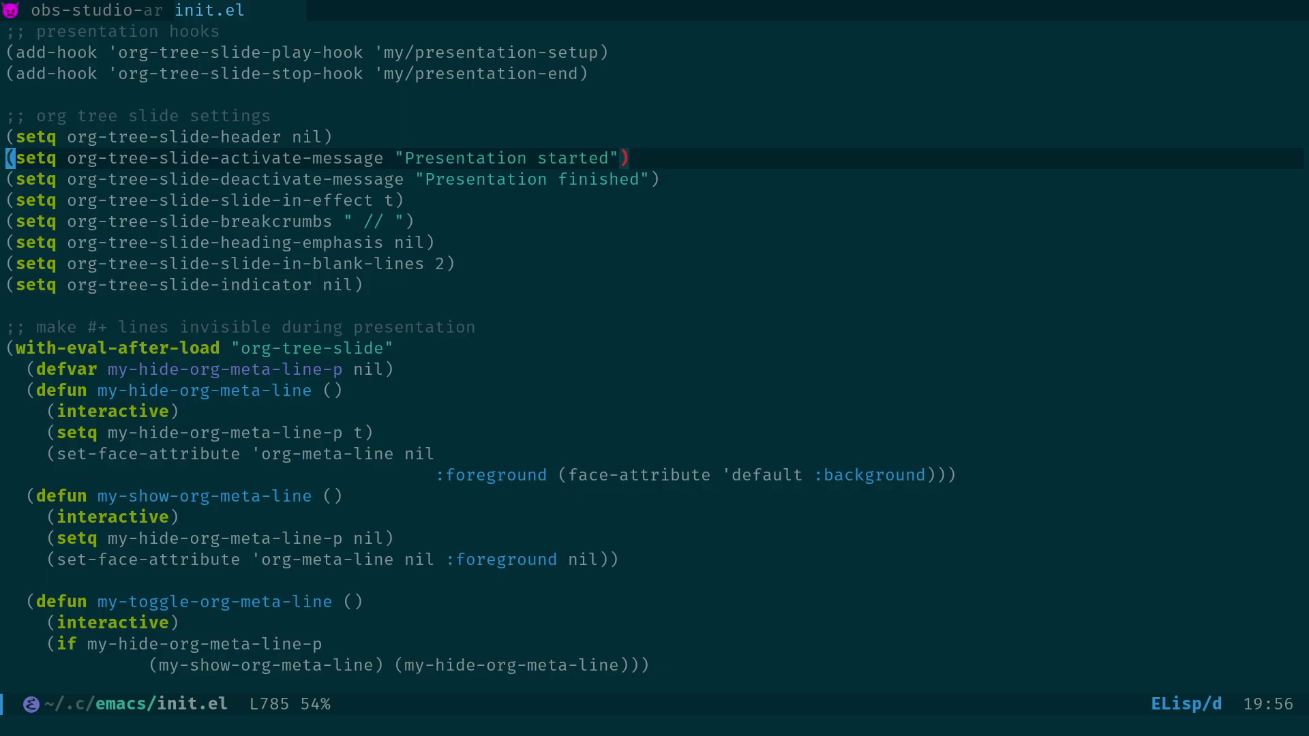
{"action": "key", "text": "k"}
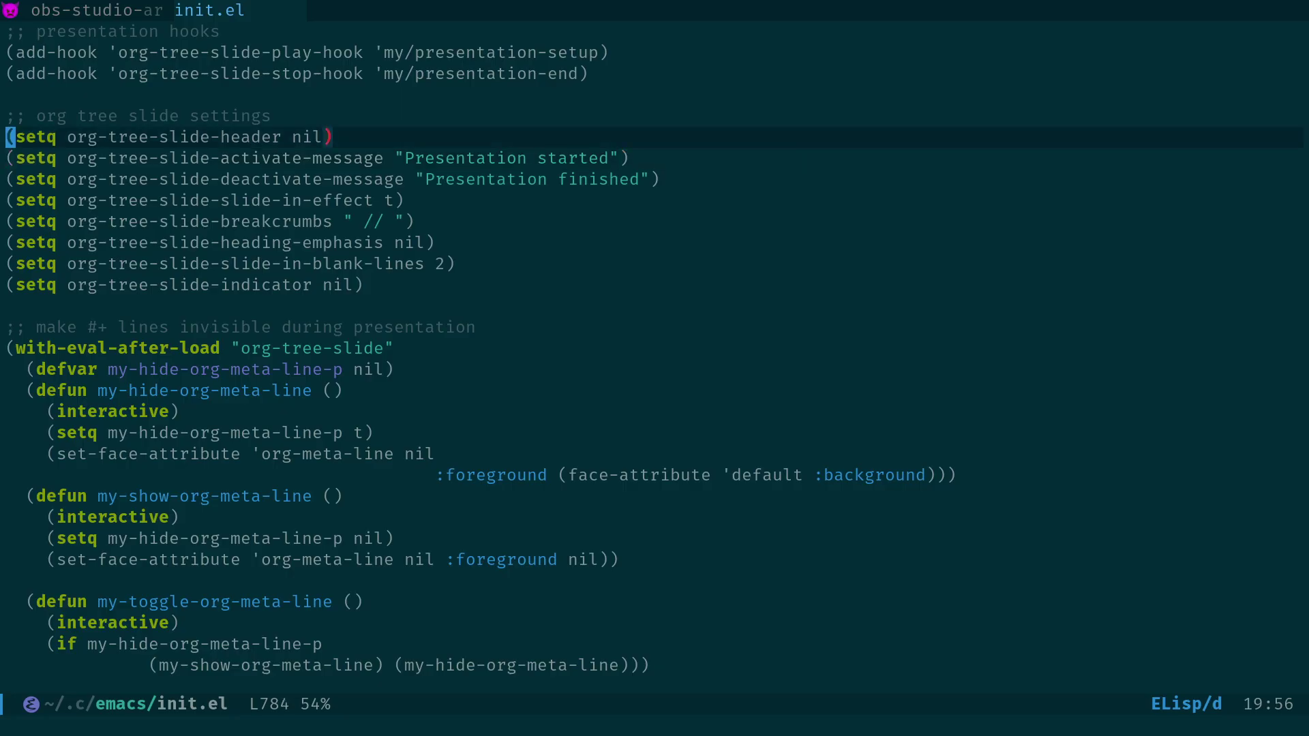
Examine the org tree slide settings line by line through org-tree-slide-indicator, reaching the comment about making #+ lines invisible.
{"action": "key", "text": "k"}
{"action": "key", "text": "j"}
{"action": "key", "text": "j"}
{"action": "key", "text": "j"}
{"action": "key", "text": "j"}
{"action": "key", "text": "j"}
{"action": "key", "text": "j"}
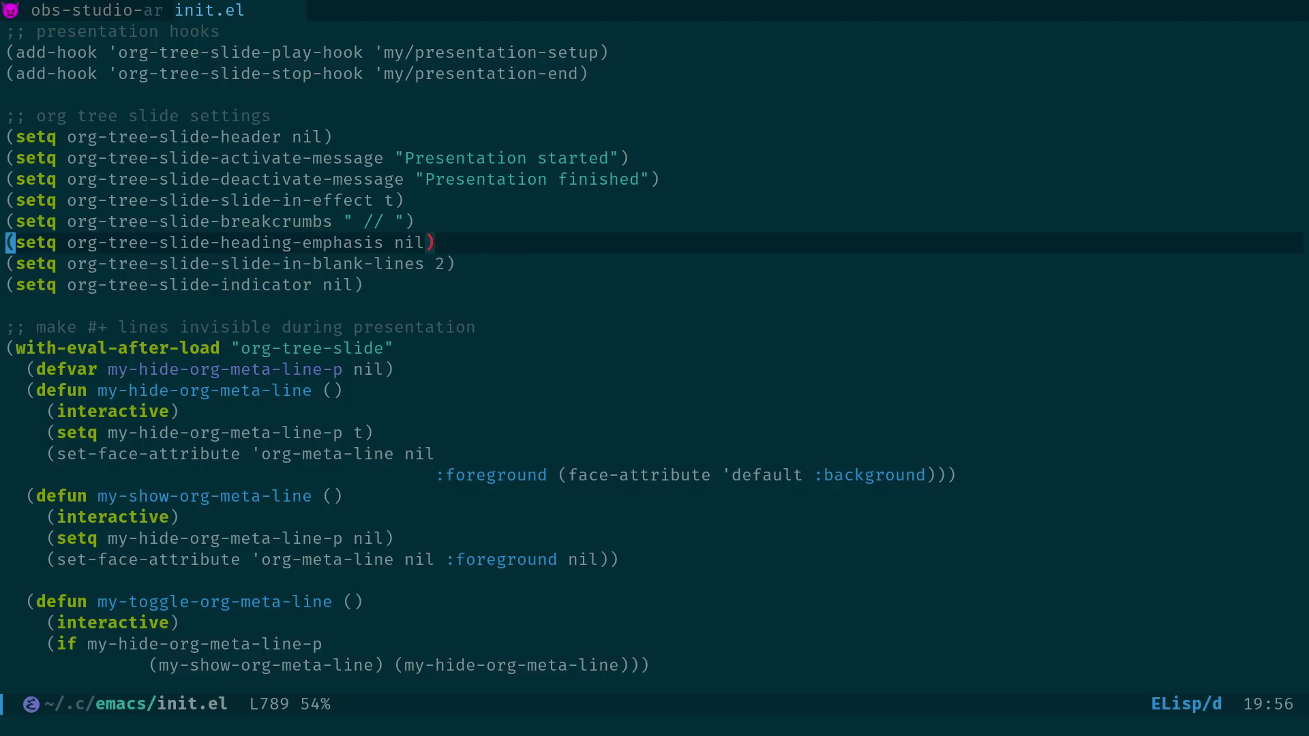
{"action": "key", "text": "j"}
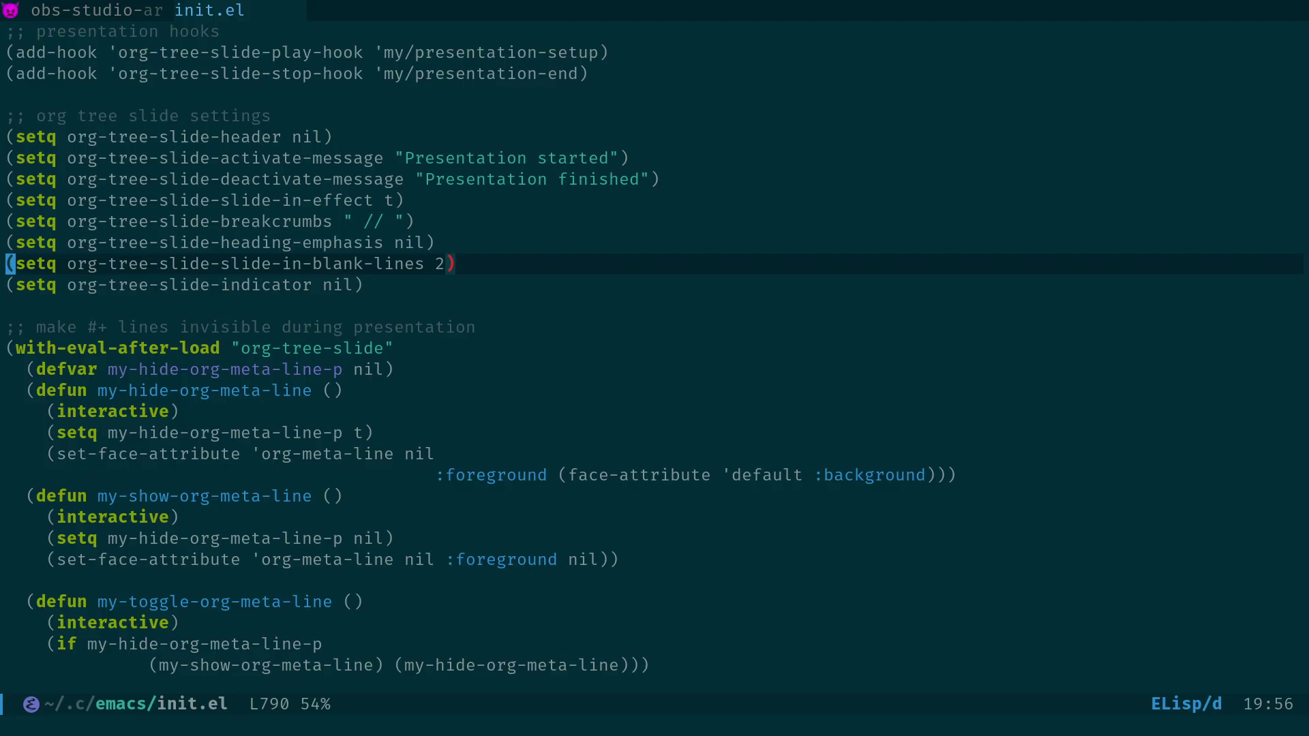
{"action": "key", "text": "Down"}
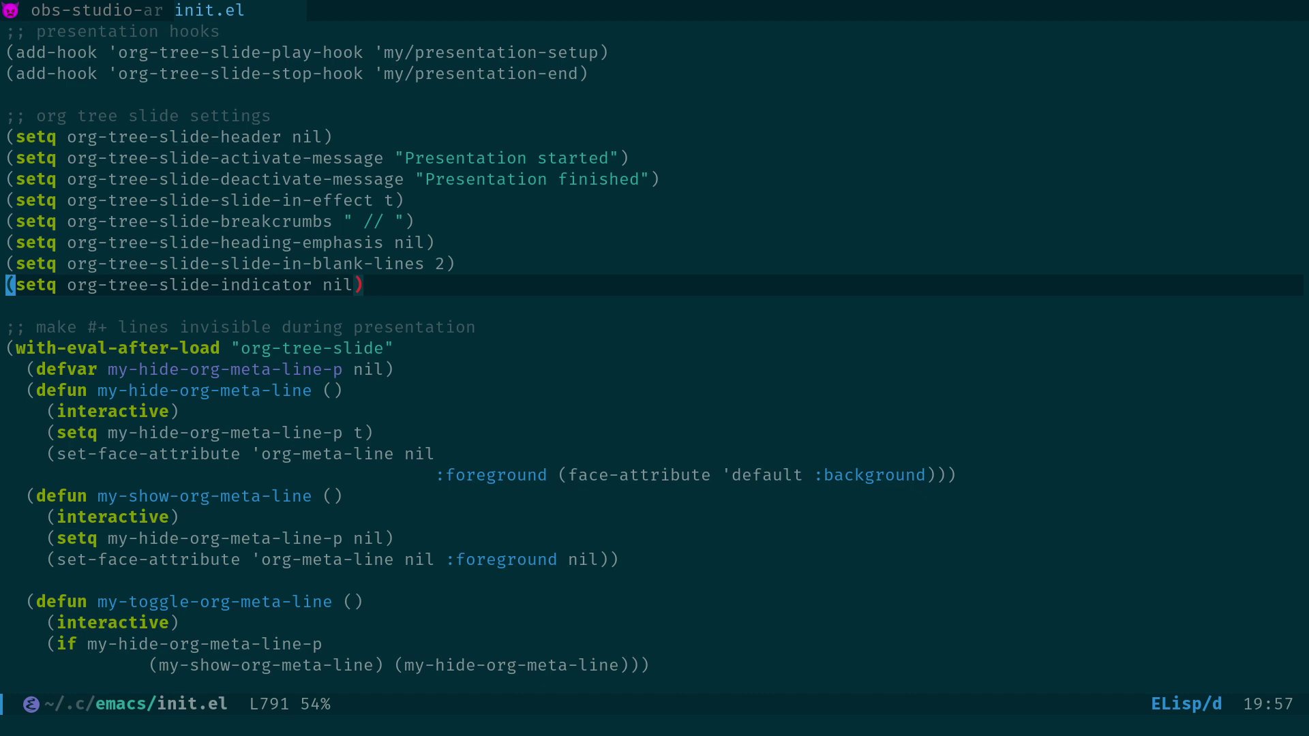
{"action": "key", "text": "Down"}
{"action": "key", "text": "Down"}
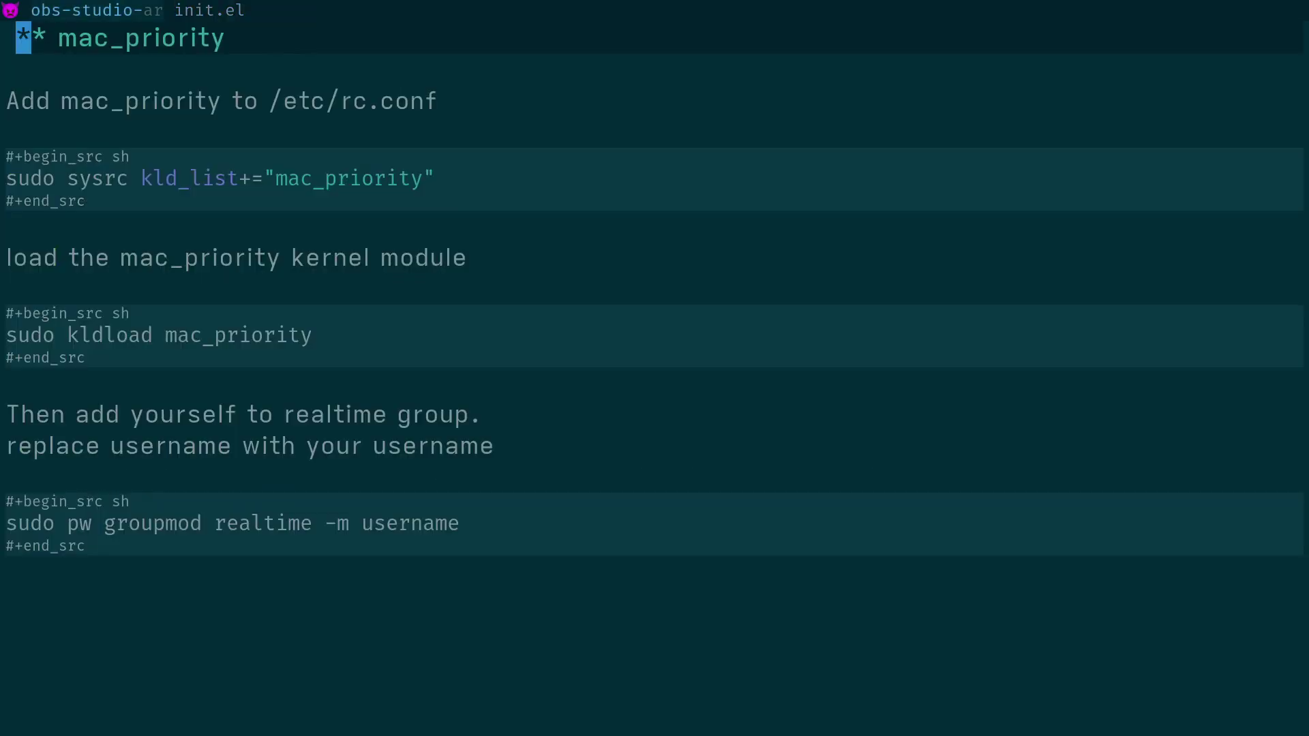
Turn off org-tree-slide-mode in the obs-studio-ardour.org notes and unfold the obs studio heading.
{"action": "key", "text": "alt+x"}
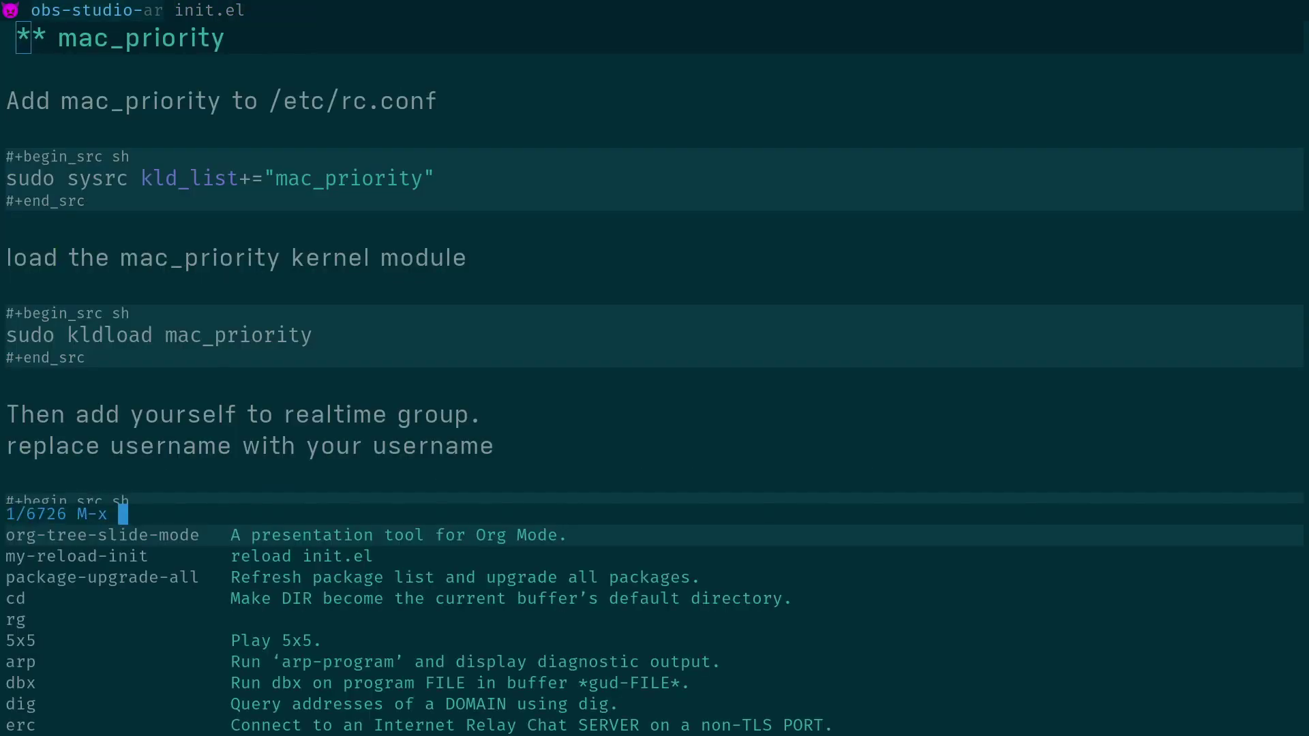
{"action": "key", "text": "Return"}
{"action": "key", "text": "Tab"}
{"action": "key", "text": "Down"}
{"action": "key", "text": "Down"}
{"action": "key", "text": "Down"}
{"action": "key", "text": "Down"}
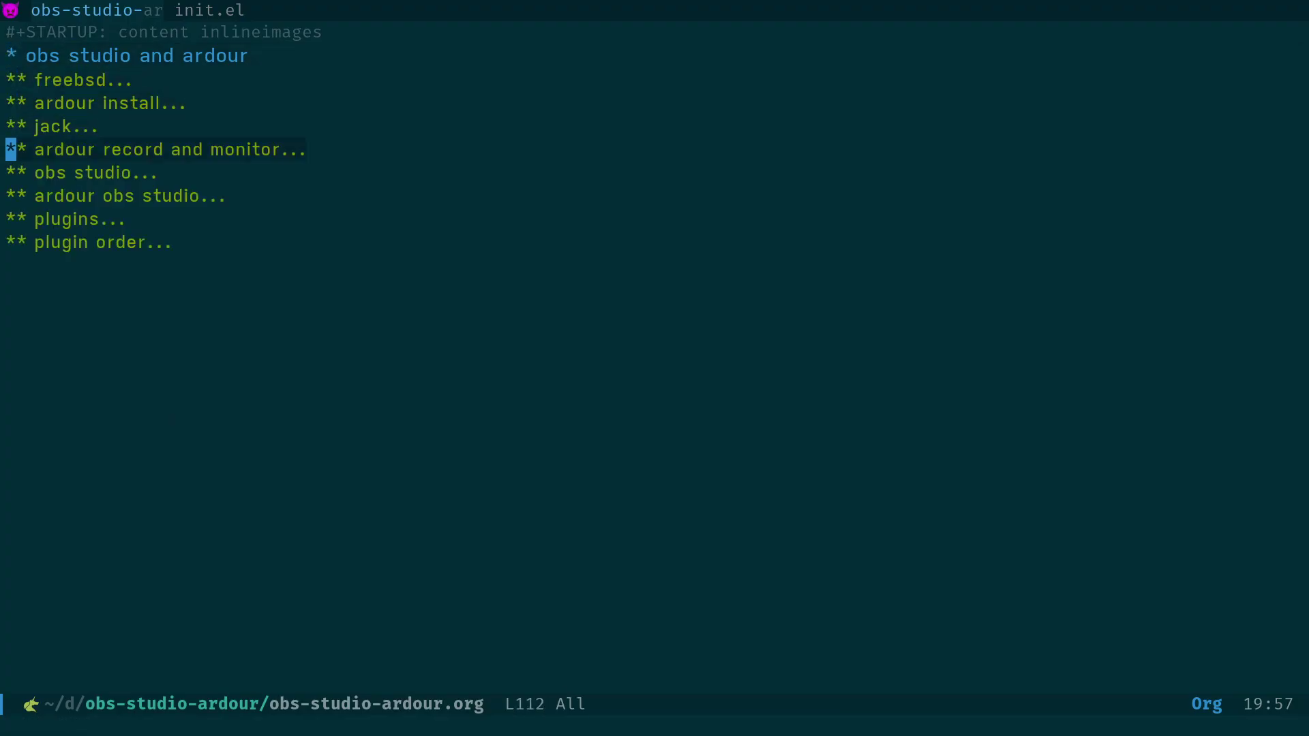
{"action": "key", "text": "Down"}
{"action": "key", "text": "Down"}
{"action": "key", "text": "Up"}
{"action": "key", "text": "Tab"}
{"action": "key", "text": "Down"}
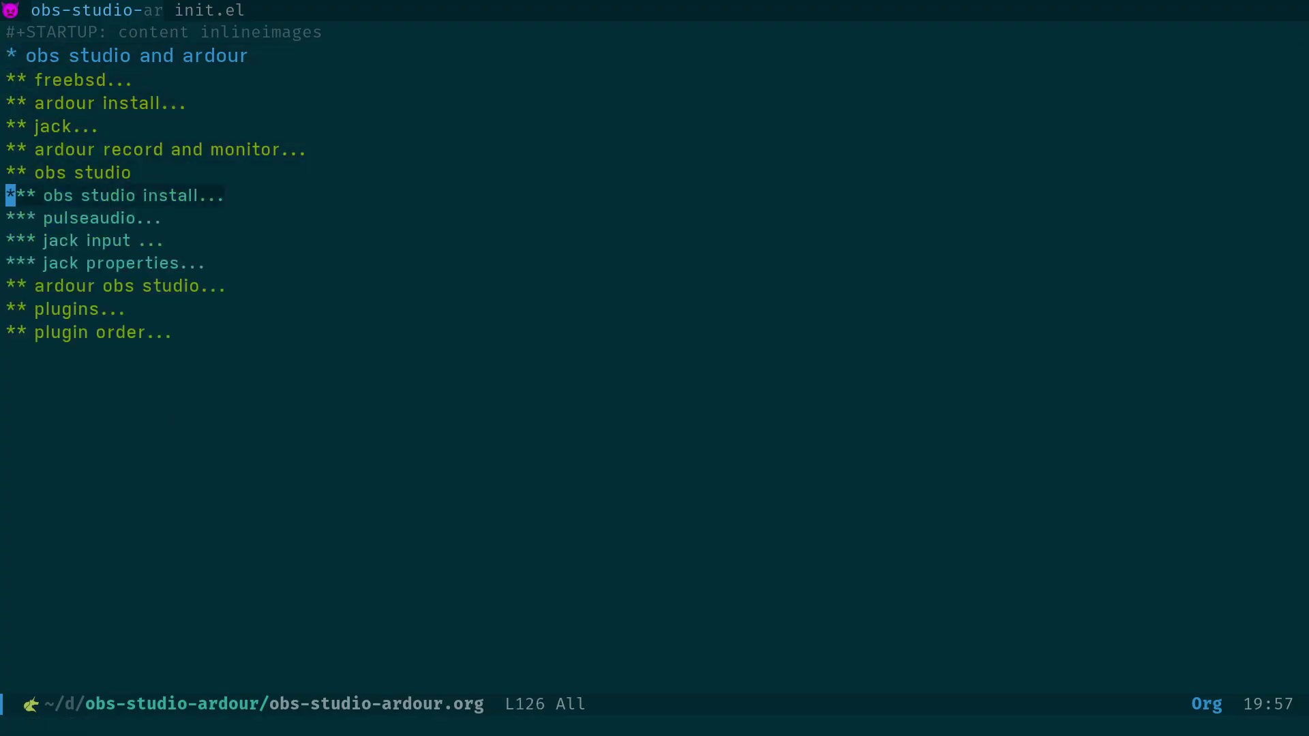
Unfold the jack properties subheading and go to its #+ATTR_ORG: :width 80% line.
{"action": "key", "text": "Down"}
{"action": "key", "text": "Down"}
{"action": "key", "text": "Down"}
{"action": "key", "text": "Tab"}
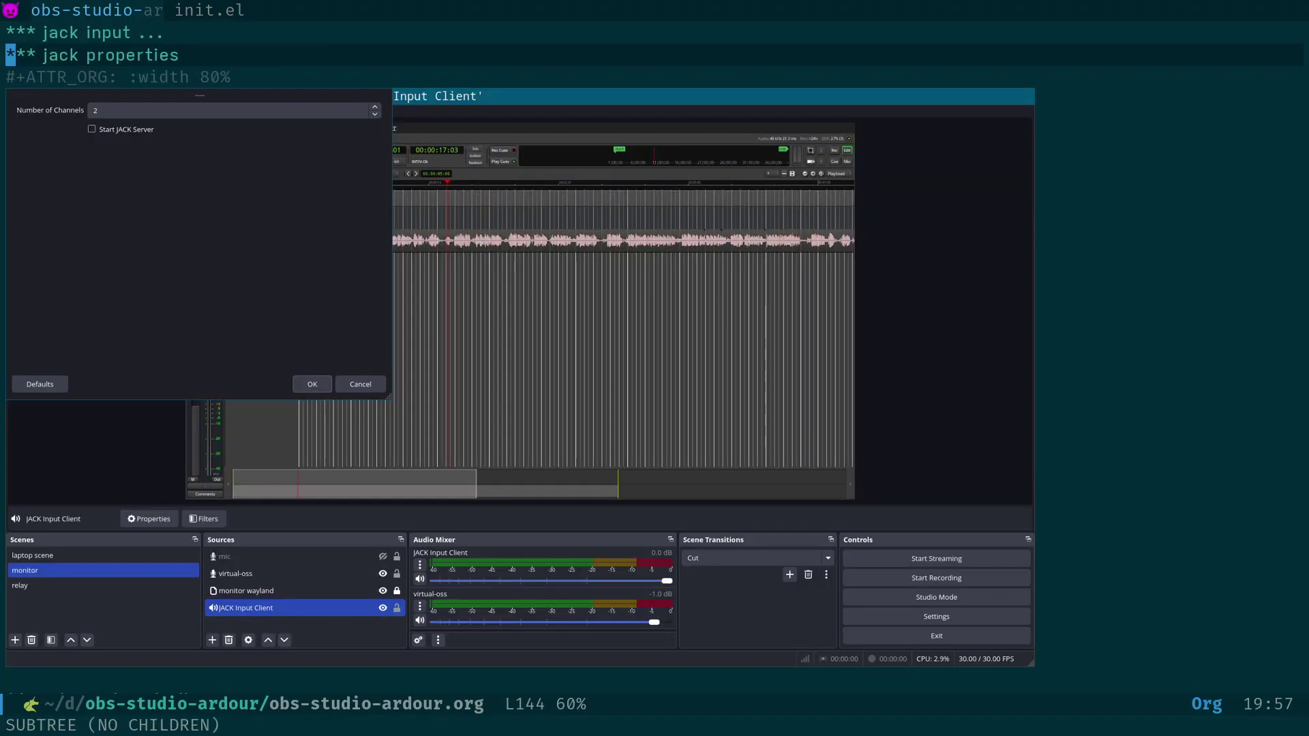
{"action": "key", "text": "Down"}
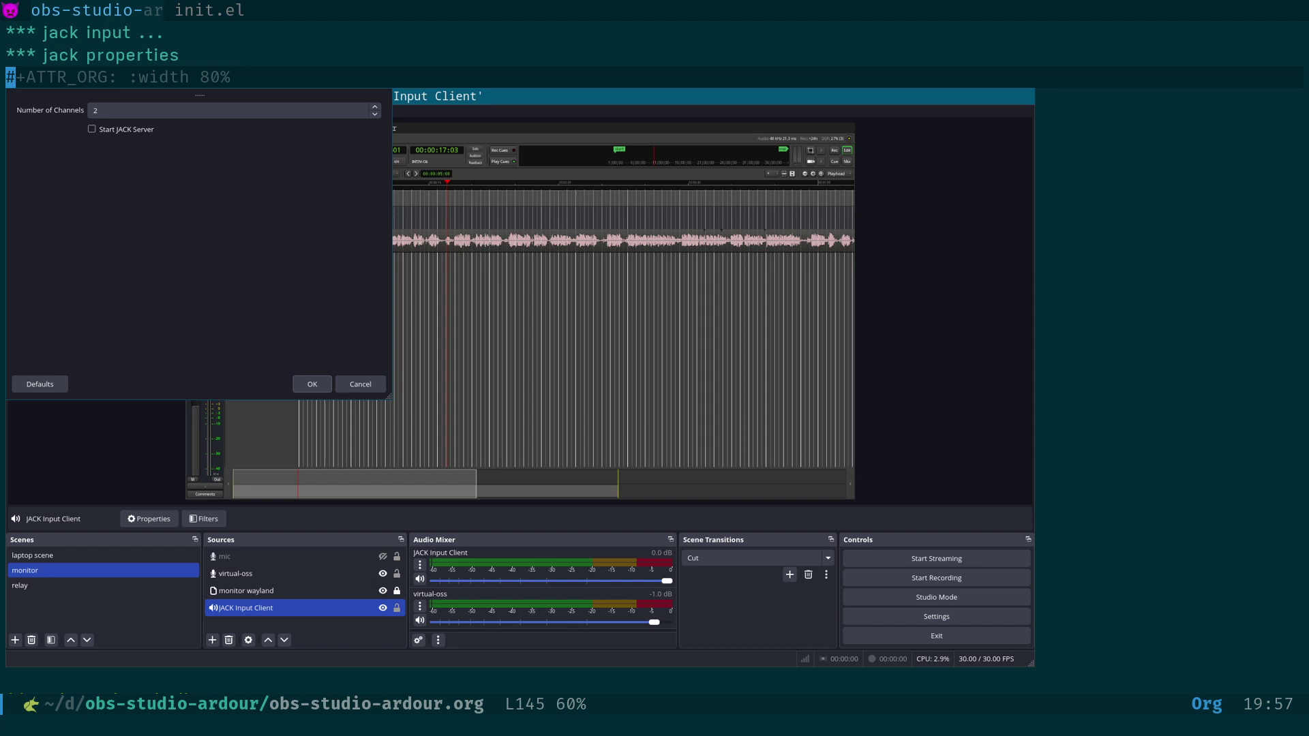
Start org-tree-slide-mode again and advance through the slides to the routing grid slide.
{"action": "key", "text": "alt+x"}
{"action": "key", "text": "Return"}
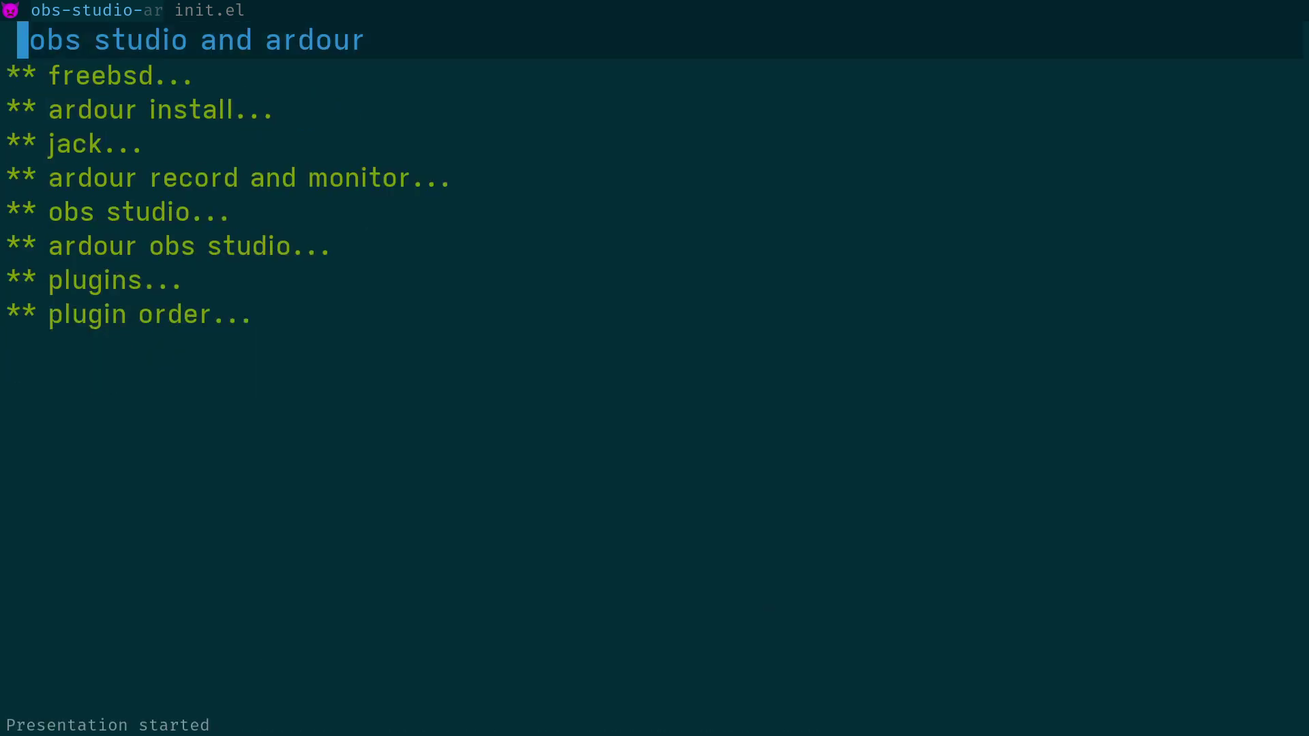
{"action": "key", "text": "Right"}
{"action": "key", "text": "Right"}
{"action": "key", "text": "Right"}
{"action": "key", "text": "Right"}
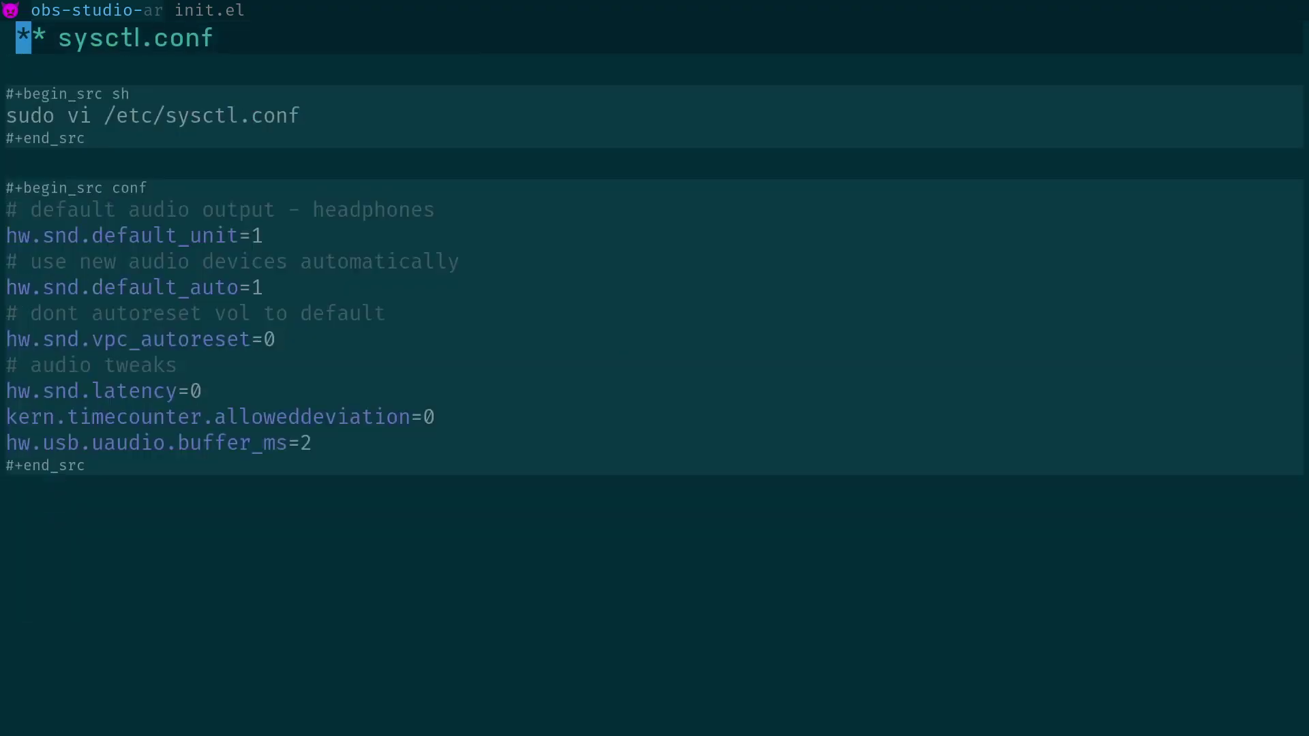
{"action": "key", "text": "Right"}
{"action": "key", "text": "Right"}
{"action": "key", "text": "Right"}
{"action": "key", "text": "Right"}
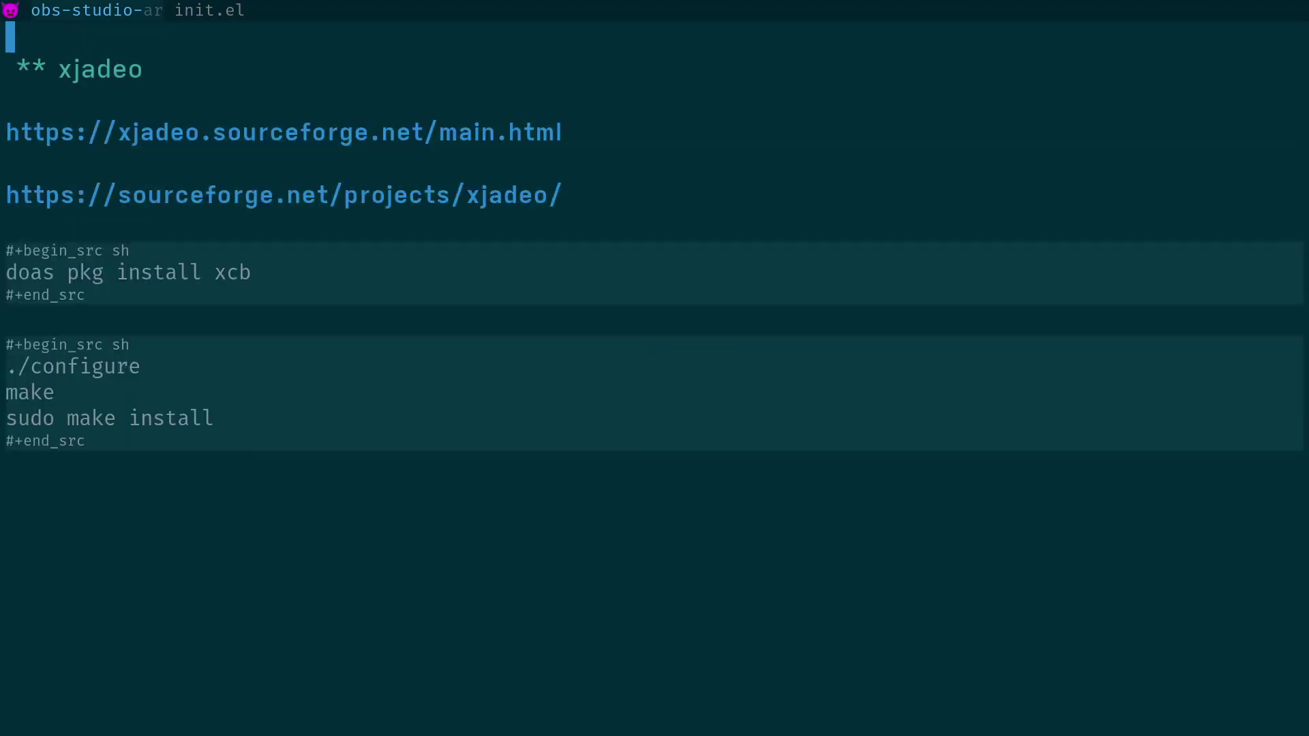
{"action": "key", "text": "Right"}
{"action": "key", "text": "Right"}
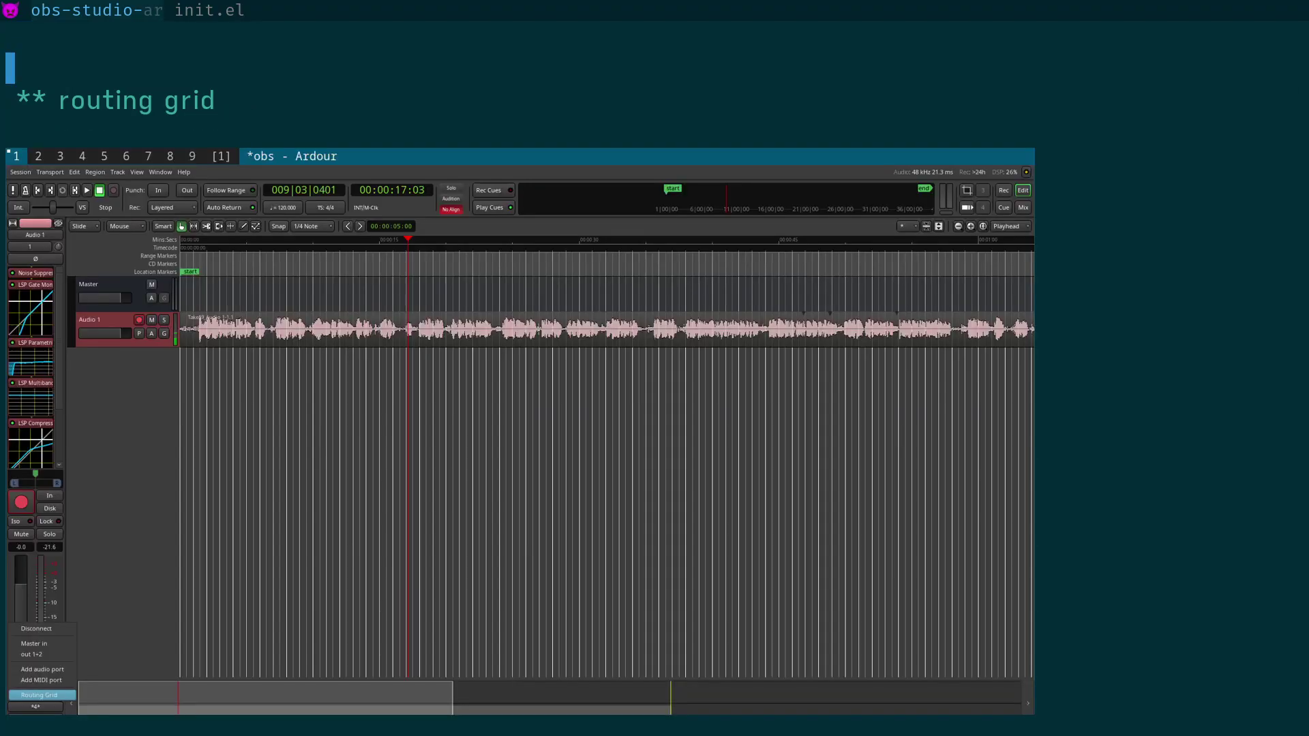
{"action": "scroll", "coordinate": [519, 368], "scroll_direction": "down", "scroll_amount": 1}
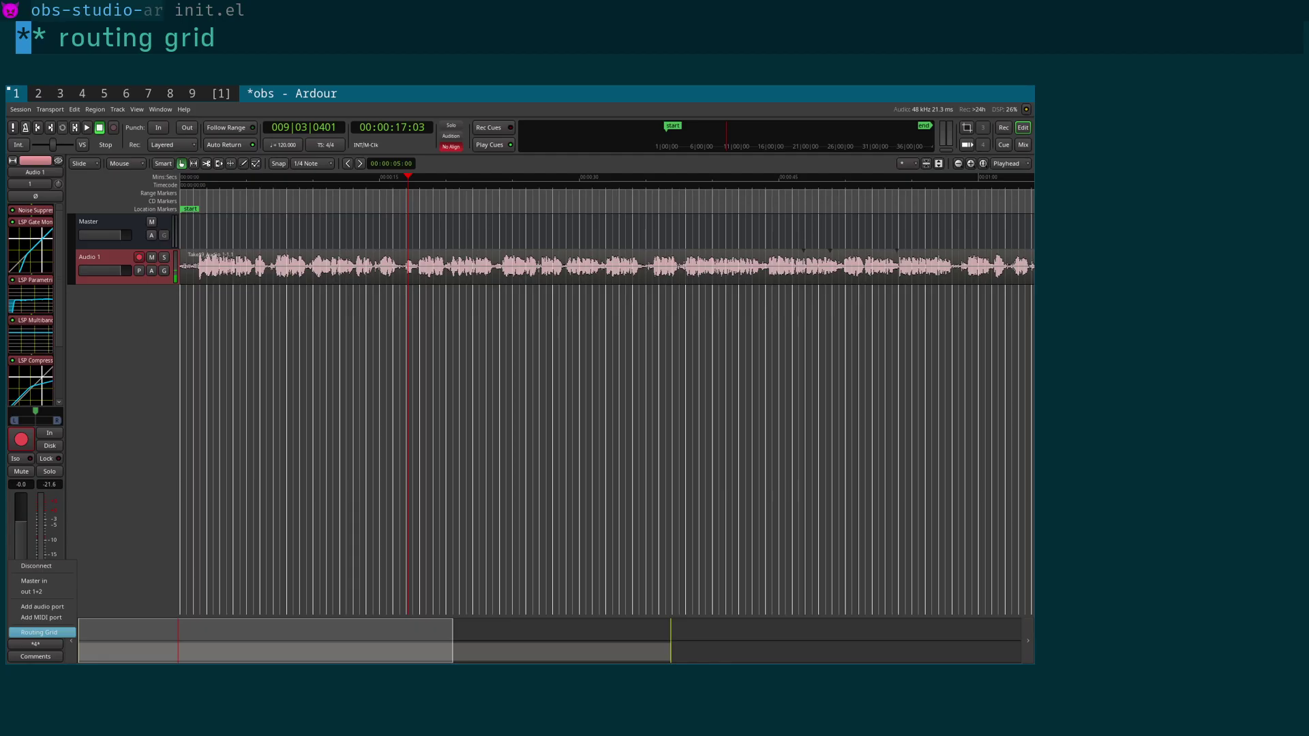
Leave the slide presentation and unfold the main heading and the obs studio heading in the outline.
{"action": "key", "text": "q"}
{"action": "key", "text": "Down"}
{"action": "key", "text": "Tab"}
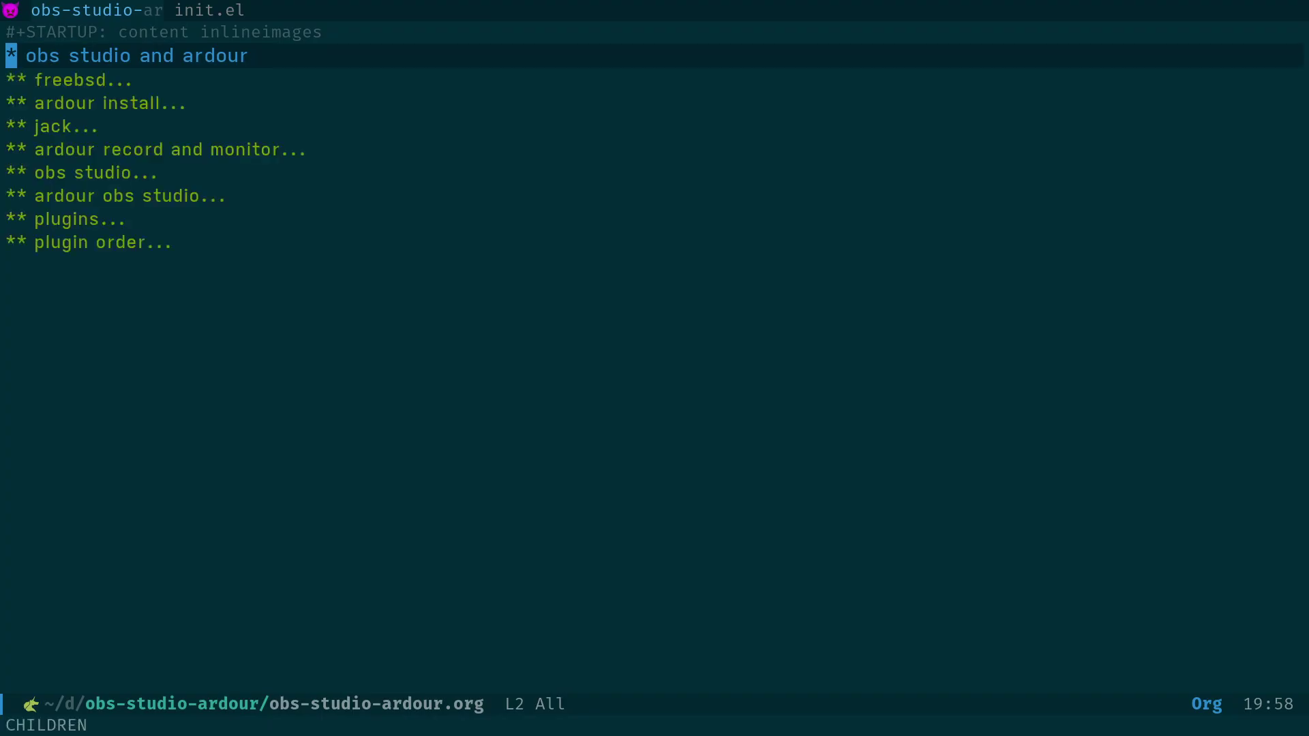
{"action": "key", "text": "Down"}
{"action": "key", "text": "Down"}
{"action": "key", "text": "Down"}
{"action": "key", "text": "Down"}
{"action": "key", "text": "Down"}
{"action": "key", "text": "Tab"}
Unfold jack properties to view its #+ATTR_ORG line, and fold the subheading again.
{"action": "key", "text": "Down"}
{"action": "key", "text": "Down"}
{"action": "key", "text": "Down"}
{"action": "key", "text": "Down"}
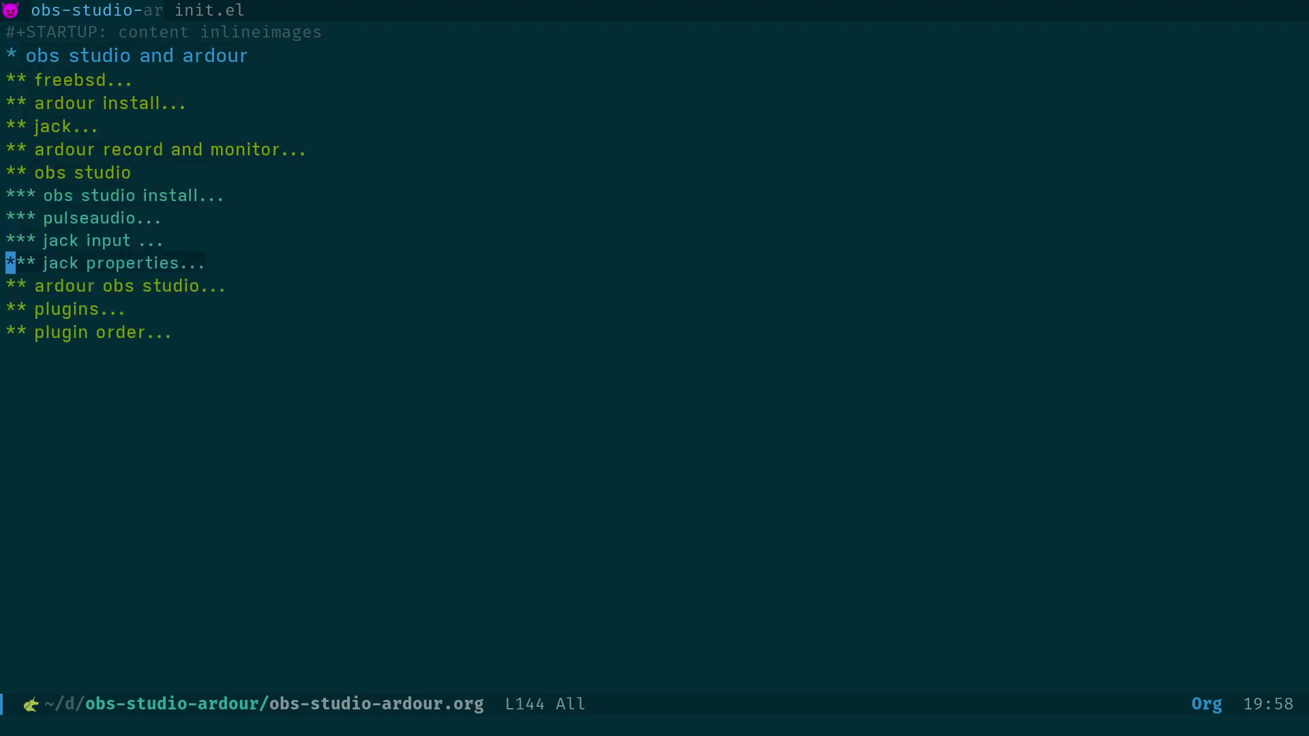
{"action": "key", "text": "Tab"}
{"action": "key", "text": "Down"}
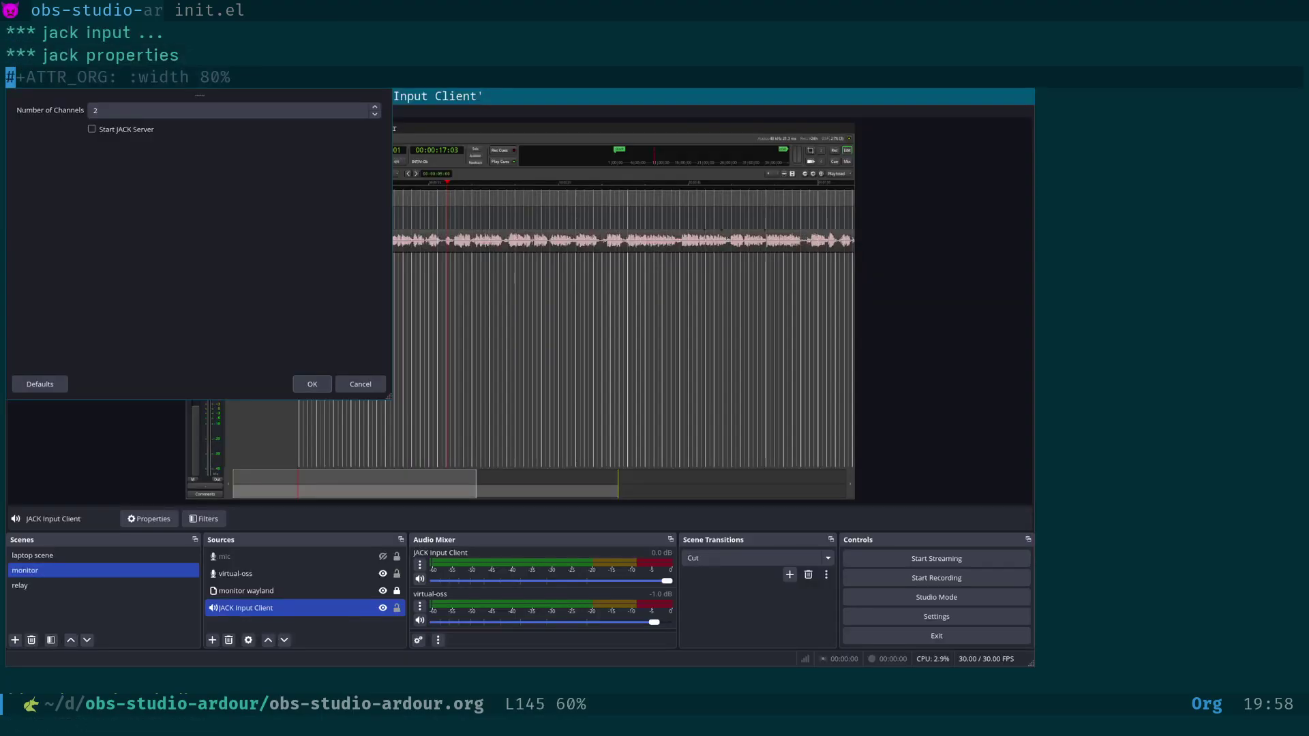
{"action": "key", "text": "Up"}
{"action": "key", "text": "Tab"}
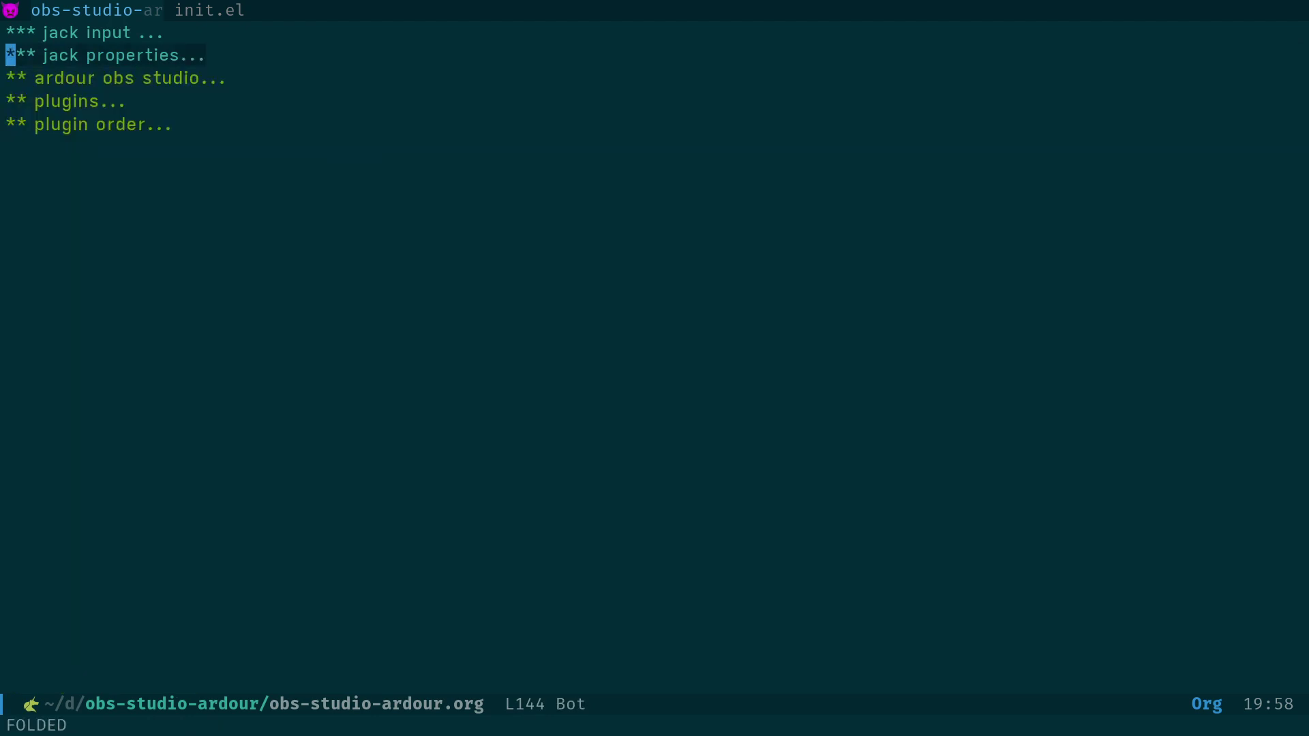
Switch back to init.el and examine the code hiding org meta lines, ending on its org-tree-slide-play-hook line.
{"action": "key", "text": "ctrl+x"}
{"action": "key", "text": "Right"}
{"action": "key", "text": "Down"}
{"action": "key", "text": "Down"}
{"action": "key", "text": "Down"}
{"action": "key", "text": "Down"}
{"action": "key", "text": "Down"}
{"action": "key", "text": "Down"}
{"action": "key", "text": "Down"}
{"action": "key", "text": "Down"}
{"action": "key", "text": "Down"}
{"action": "key", "text": "Down"}
{"action": "key", "text": "Down"}
{"action": "key", "text": "Down"}
{"action": "key", "text": "Down"}
{"action": "key", "text": "Down"}
{"action": "key", "text": "Down"}
{"action": "key", "text": "Down"}
{"action": "key", "text": "Down"}
{"action": "key", "text": "Down"}
{"action": "key", "text": "Down"}
{"action": "key", "text": "Down"}
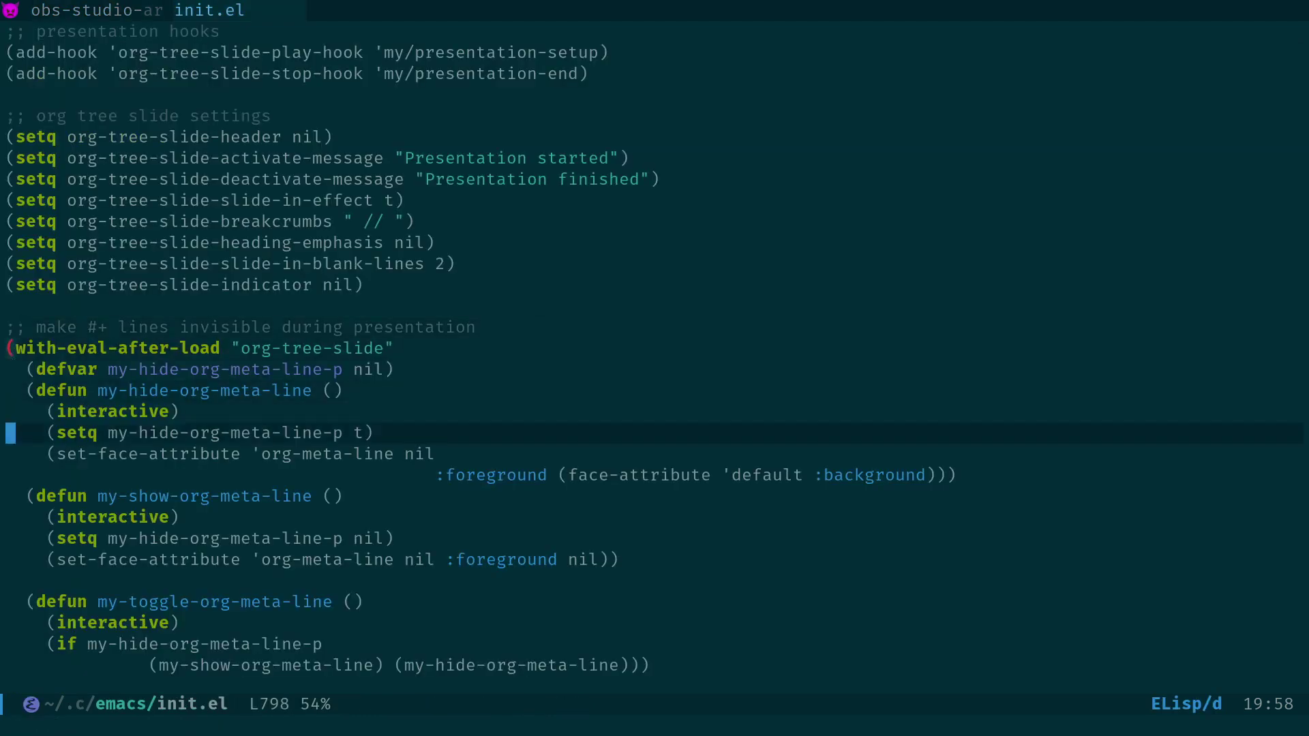
{"action": "key", "text": "Up"}
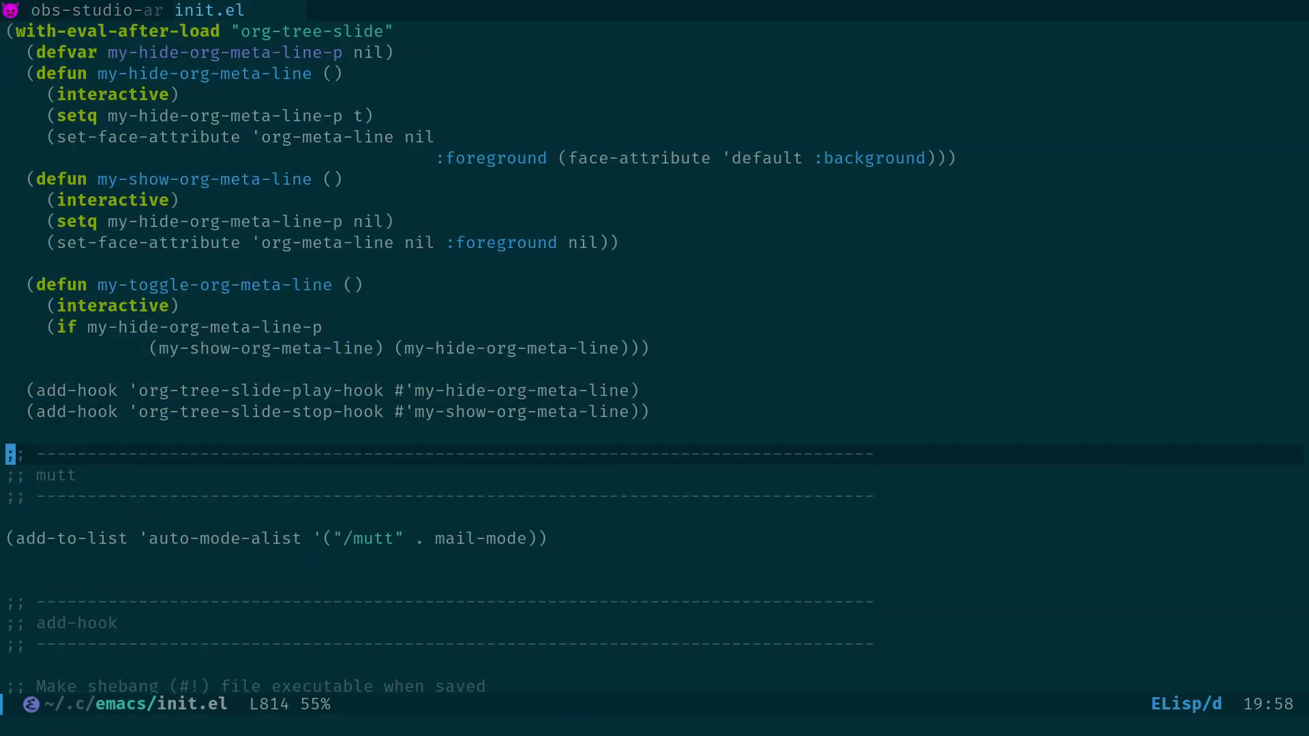
{"action": "key", "text": "Up"}
{"action": "key", "text": "Up"}
{"action": "key", "text": "Up"}
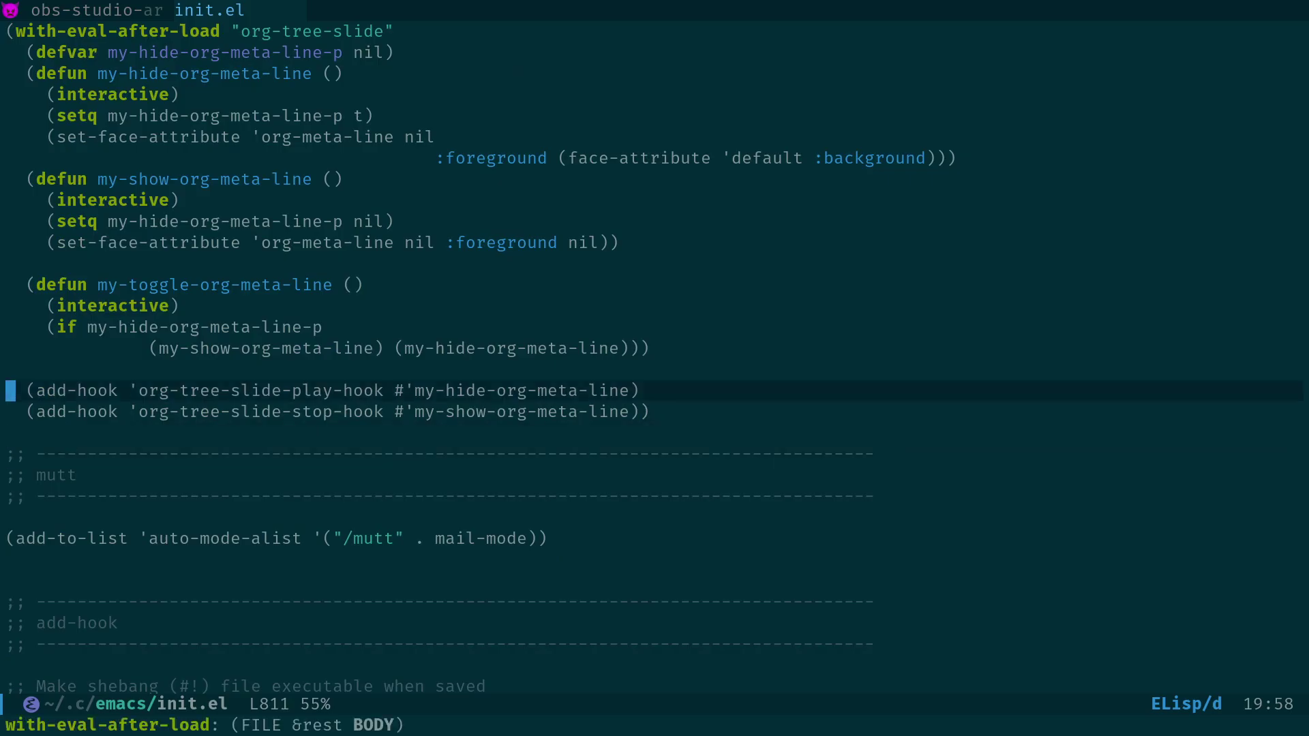
Examine the org-tree-slide play and stop hooks and the functions above them that toggle and show org meta lines.
{"action": "key", "text": "Up"}
{"action": "key", "text": "Down"}
{"action": "key", "text": "Down"}
{"action": "key", "text": "Up"}
{"action": "key", "text": "Up"}
{"action": "key", "text": "Up"}
{"action": "key", "text": "Up"}
{"action": "key", "text": "Up"}
{"action": "key", "text": "Up"}
{"action": "key", "text": "Up"}
{"action": "key", "text": "Up"}
{"action": "key", "text": "Up"}
{"action": "key", "text": "Up"}
{"action": "key", "text": "Up"}
{"action": "key", "text": "Up"}
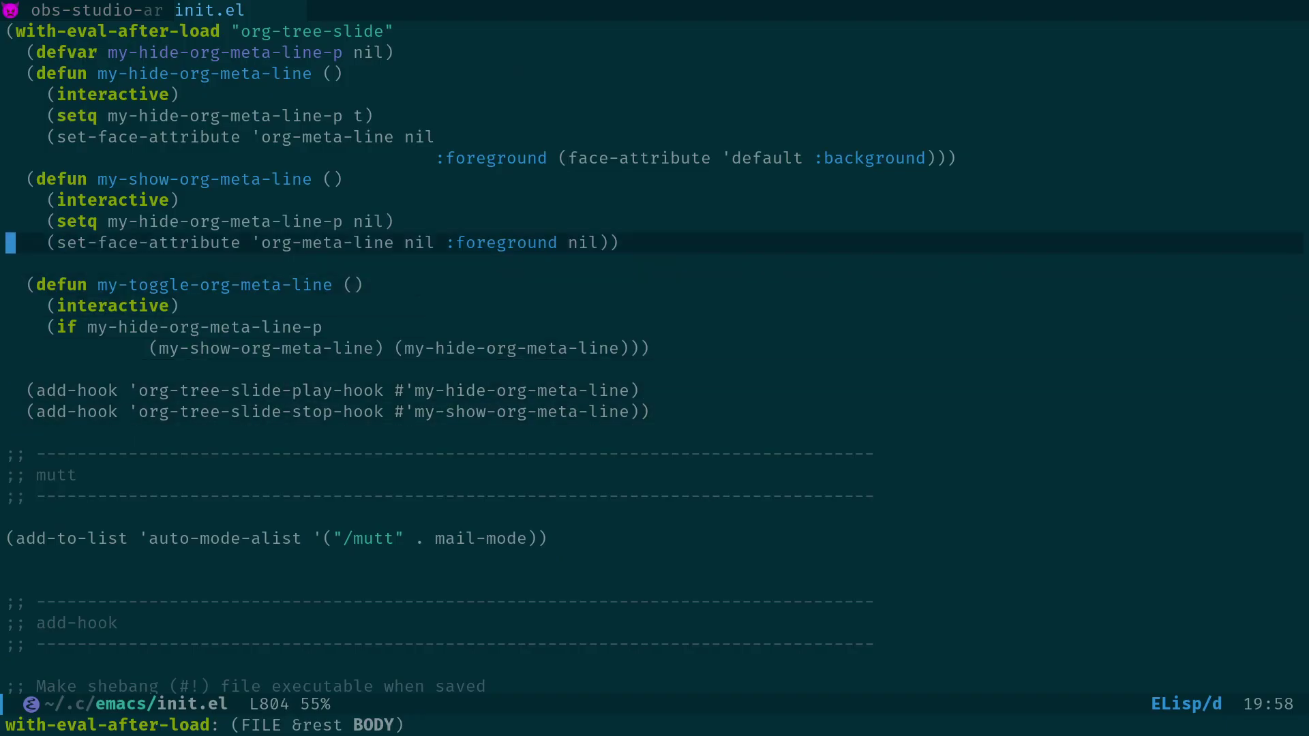
Return to the beginning of init.el and switch to the obs session in Ardour.
{"action": "key", "text": "alt+less"}
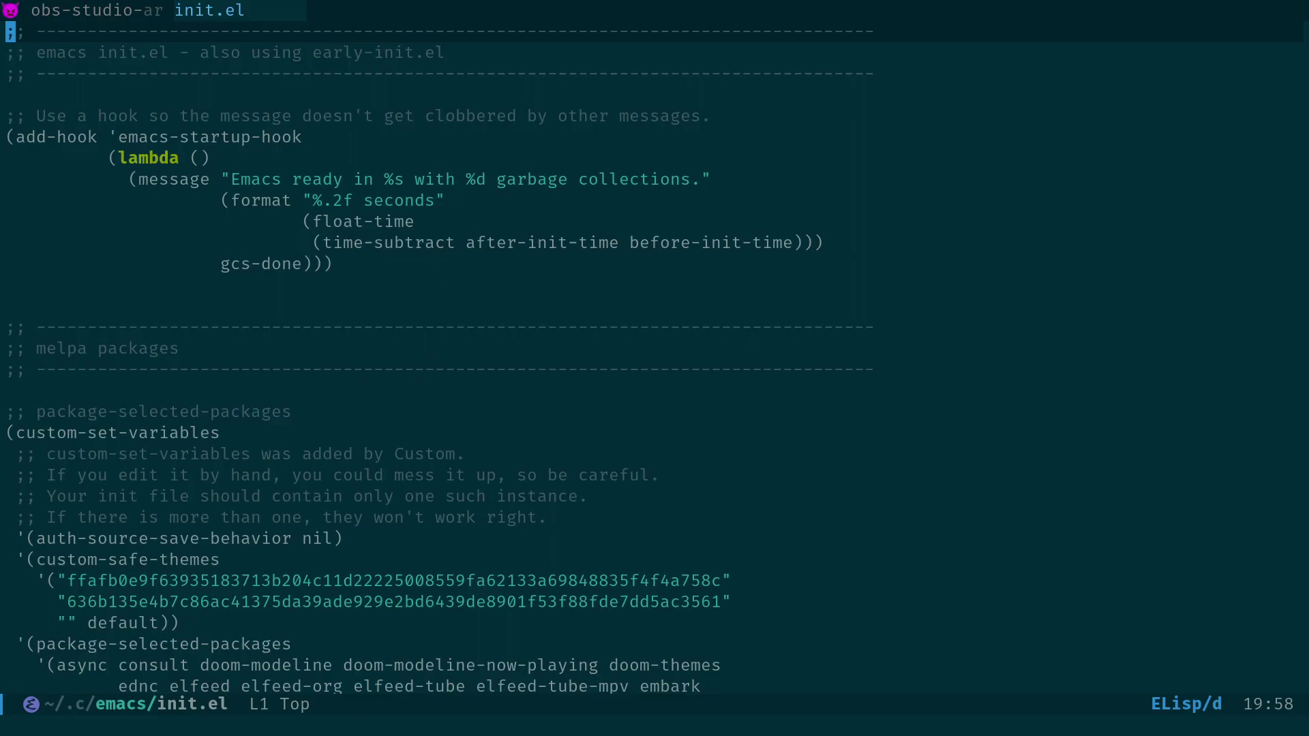
{"action": "key", "text": "super+2"}
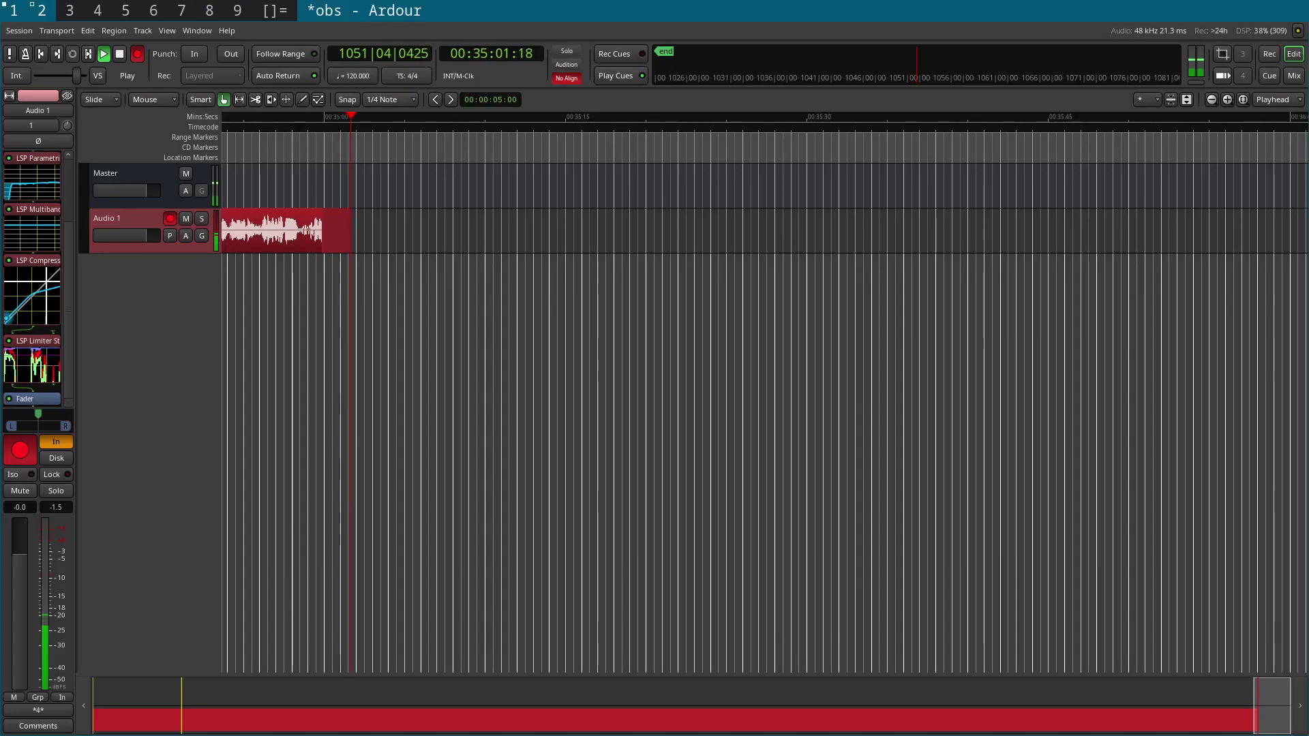